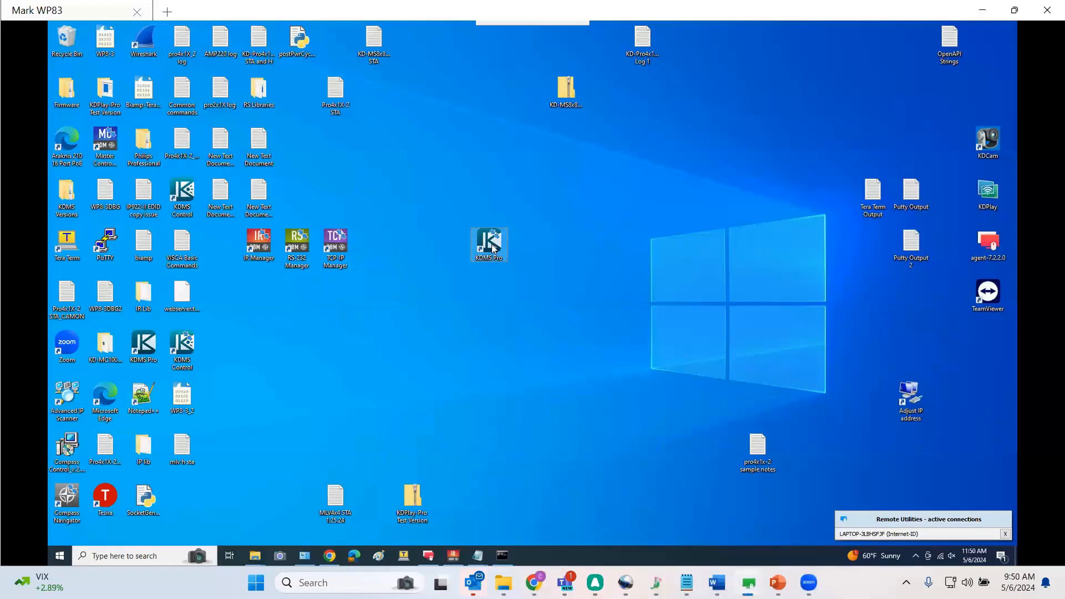
Launch KDMS Pro from the desktop
double_click(488, 244)
click(477, 363)
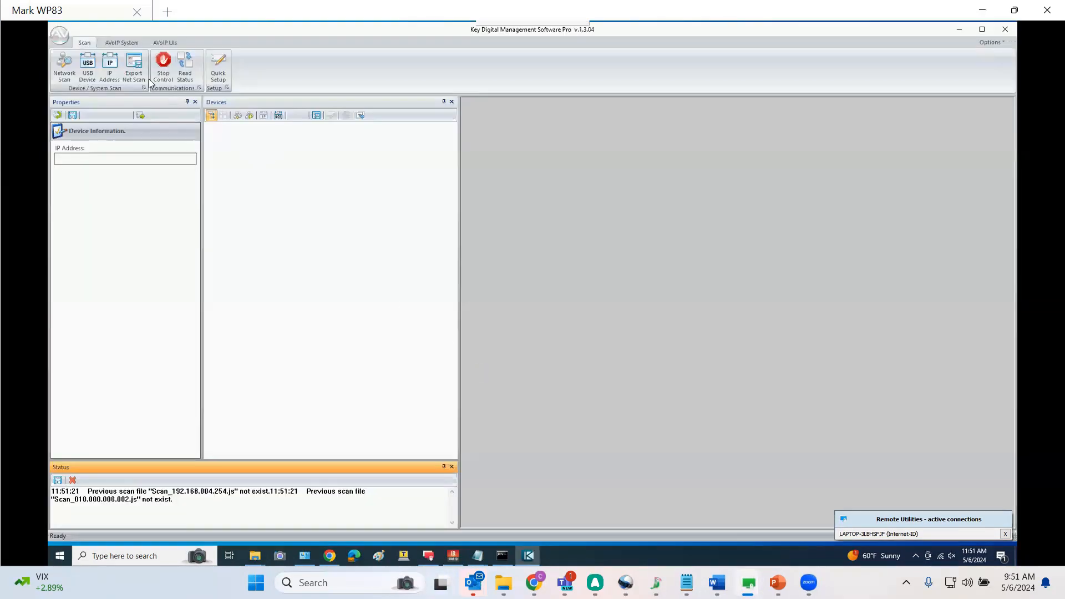
Run a USB device scan for the keypad, answering yes to the master-controller question, and close the scan dialog
click(88, 66)
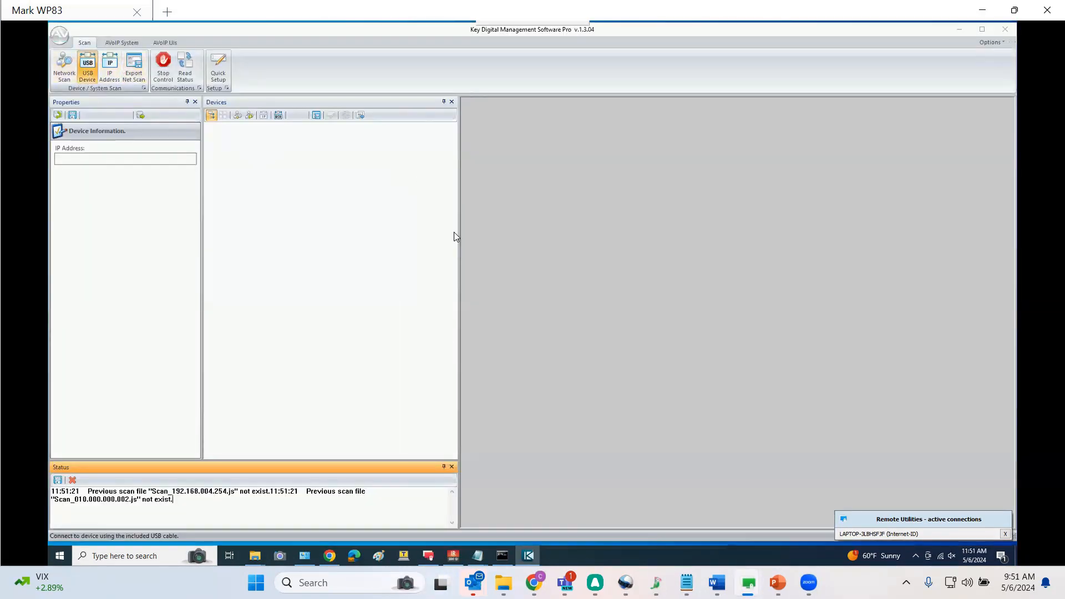
click(452, 277)
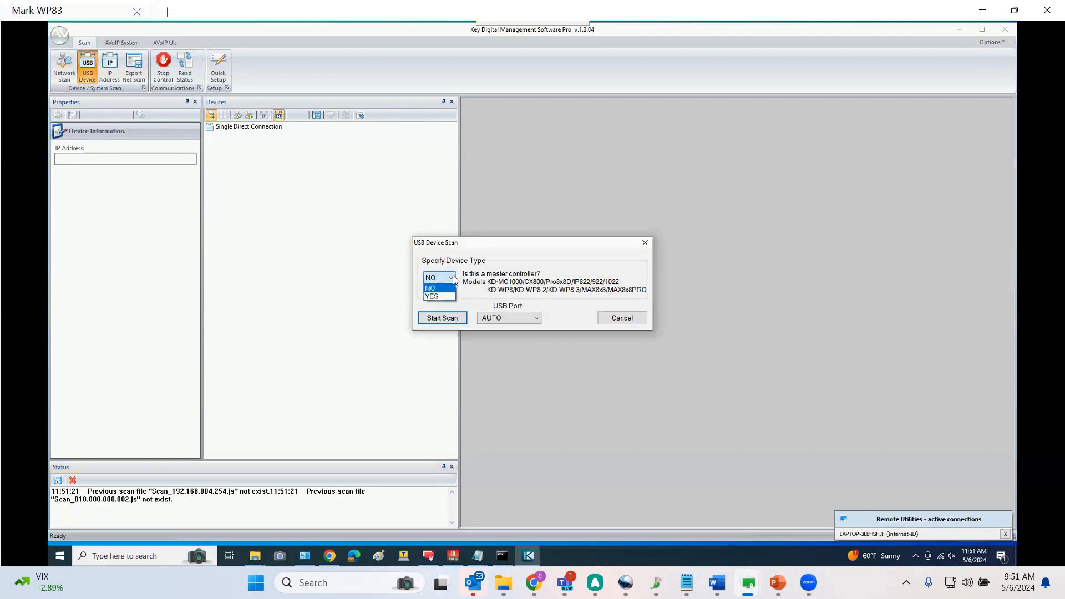
click(434, 297)
click(442, 318)
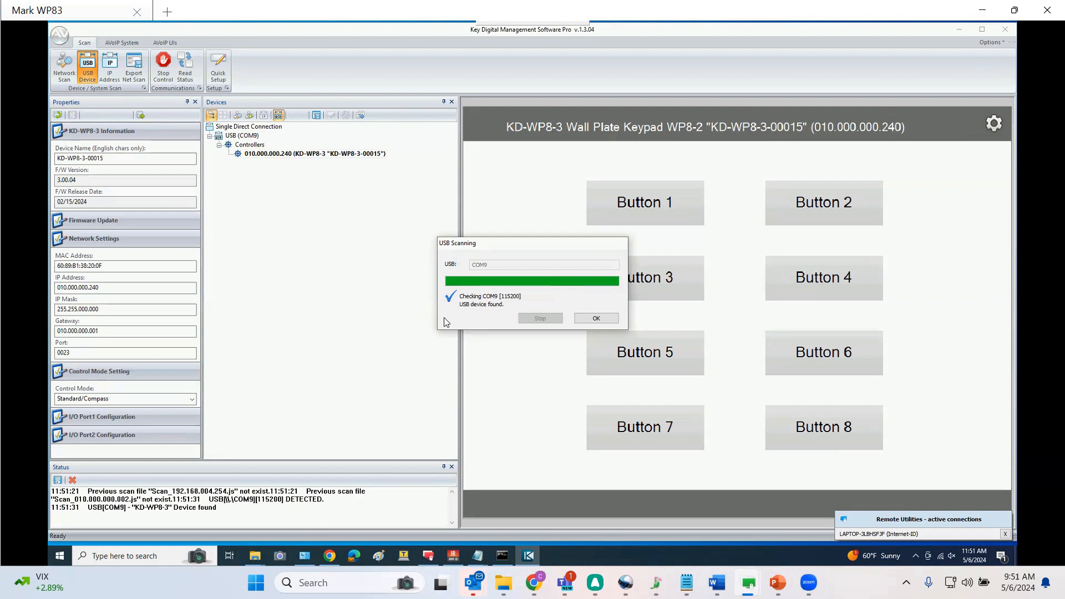
click(596, 318)
Rename the keypad device as Conference Room
click(151, 160)
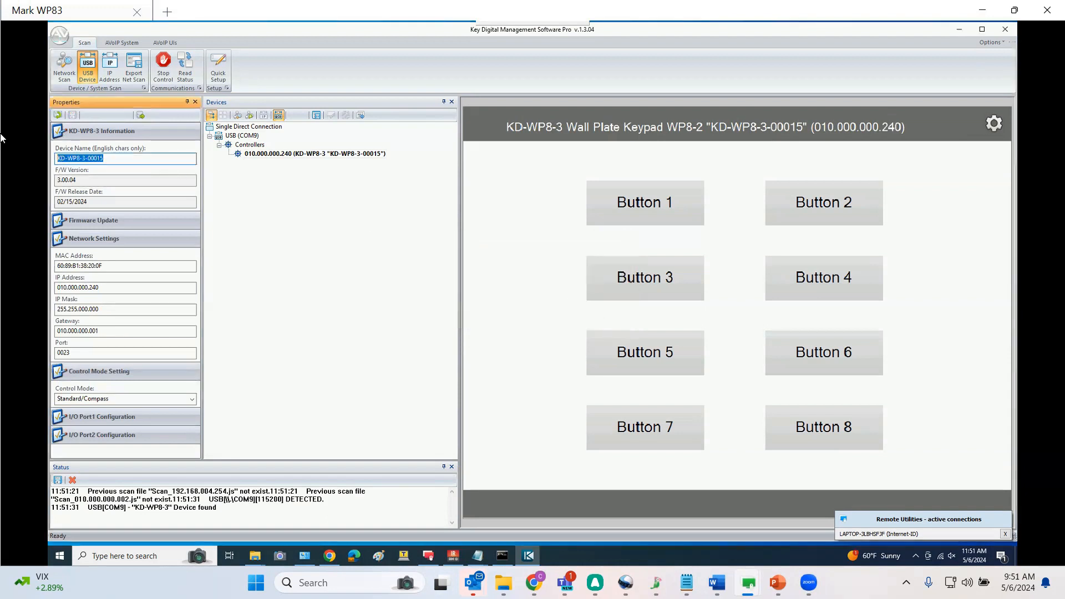
text(Confer)
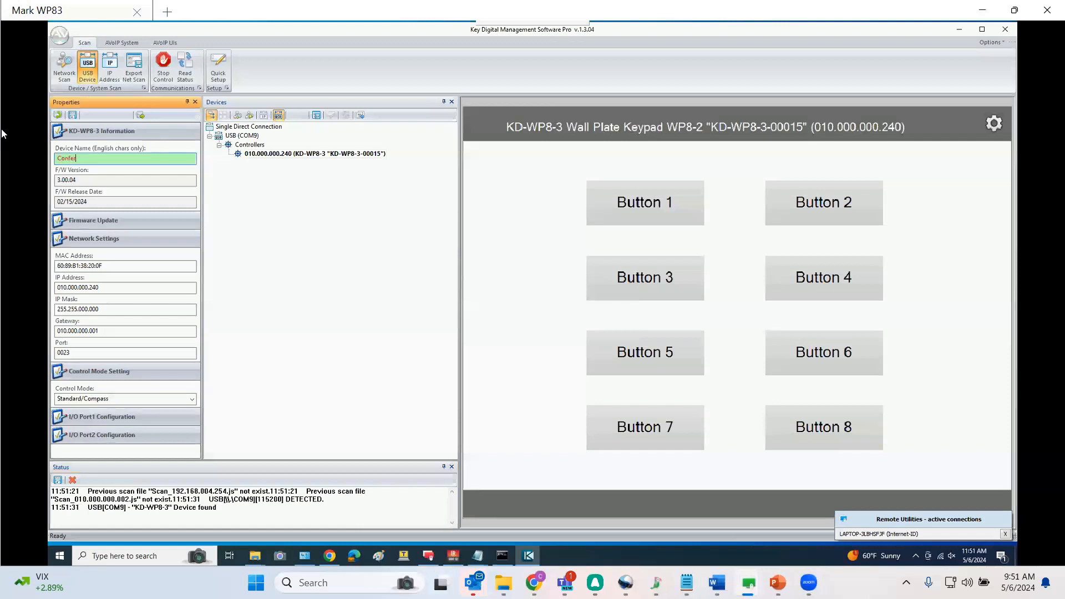
text(ence Room)
Set the keypad's IP address to 10.0.0.242 and write the settings to the device
click(100, 287)
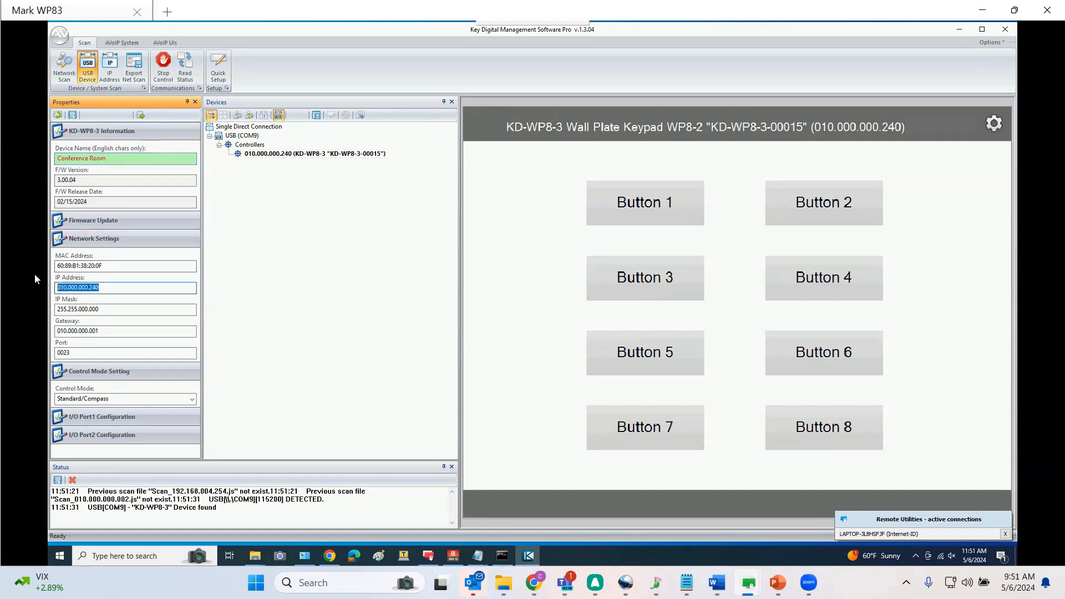
text(10.0.0)
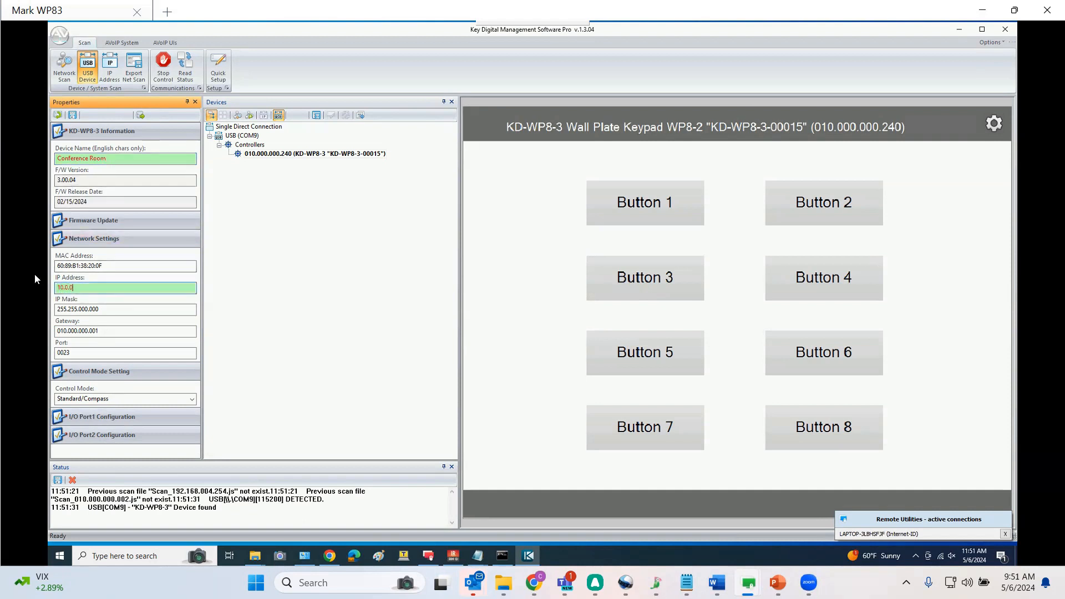
text(.242)
drag(100, 332, 48, 334)
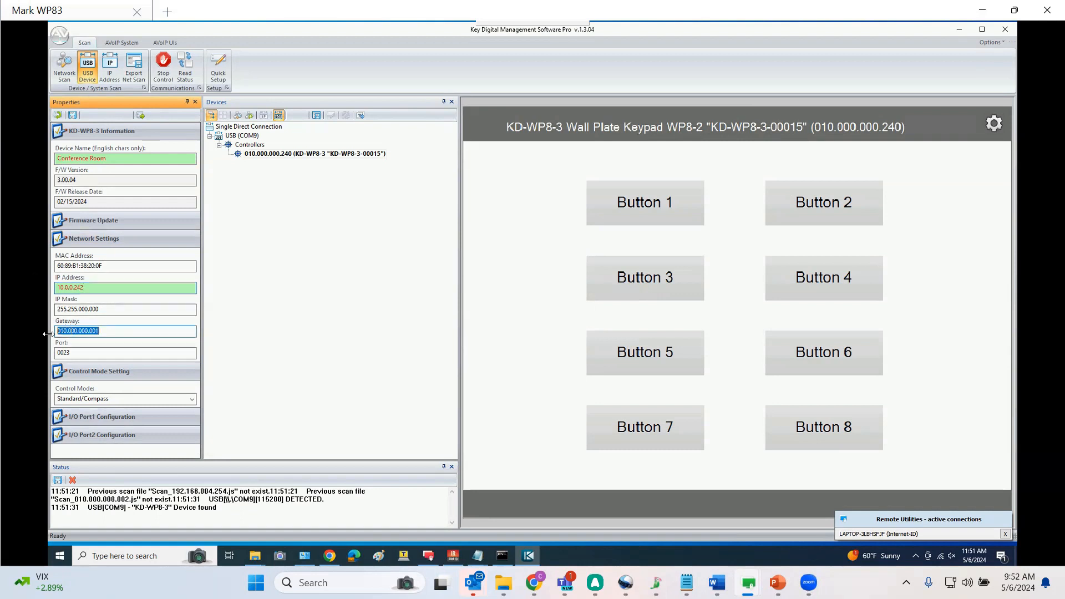
click(72, 115)
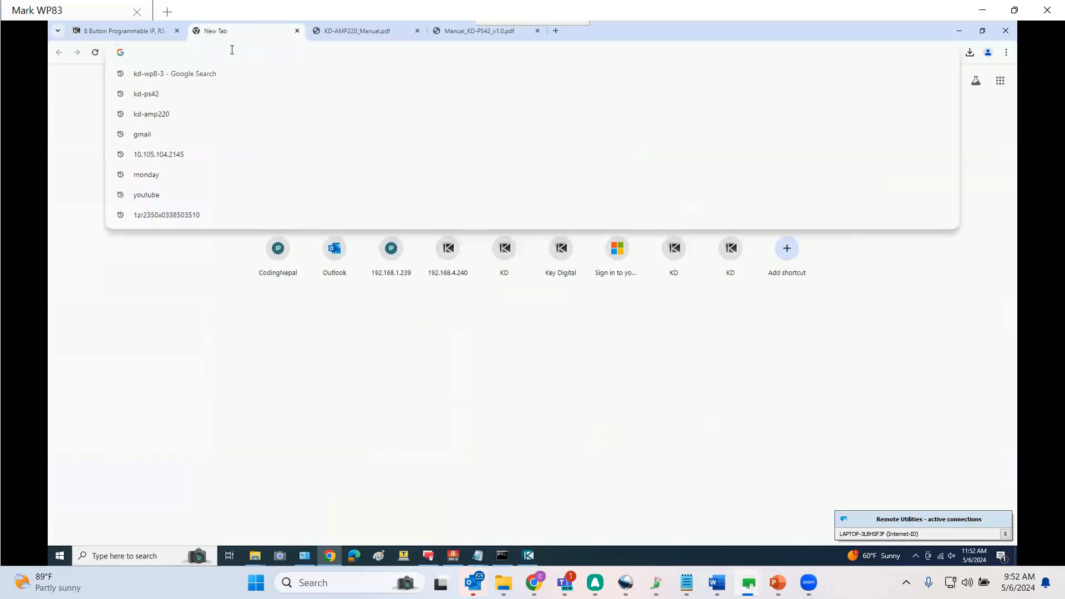
In the web browser, open a new tab and go to the keypad's address 10.0.0.242
click(230, 32)
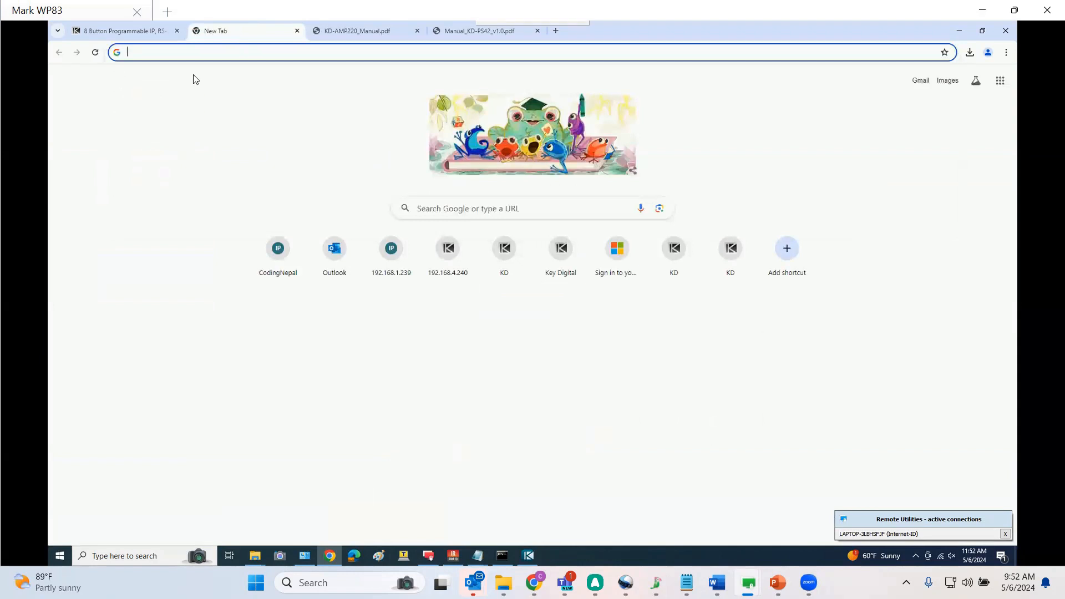
click(185, 53)
text(10.0.)
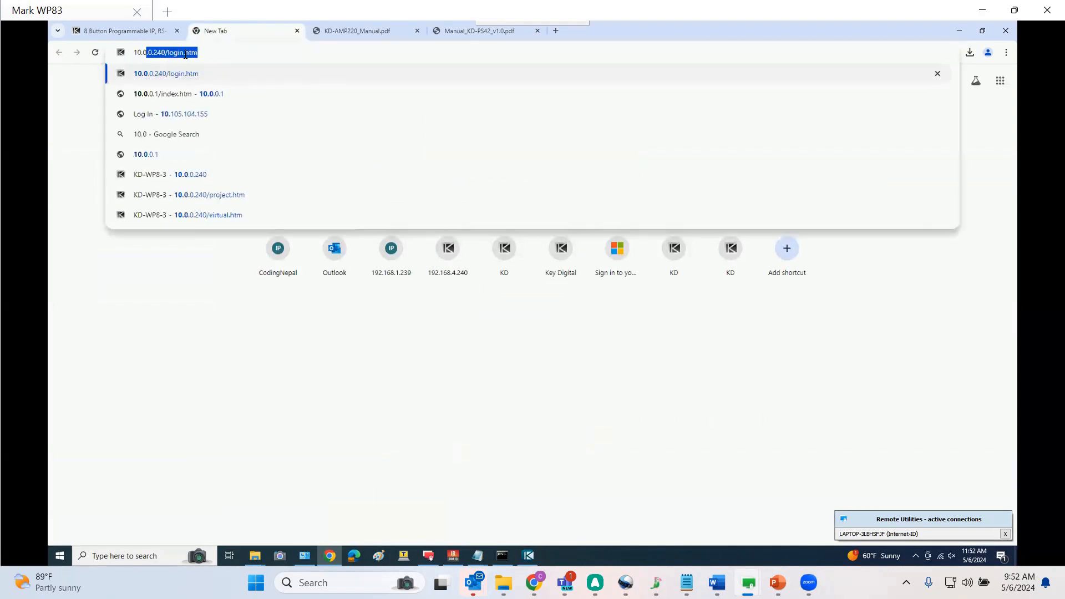
text(0.242)
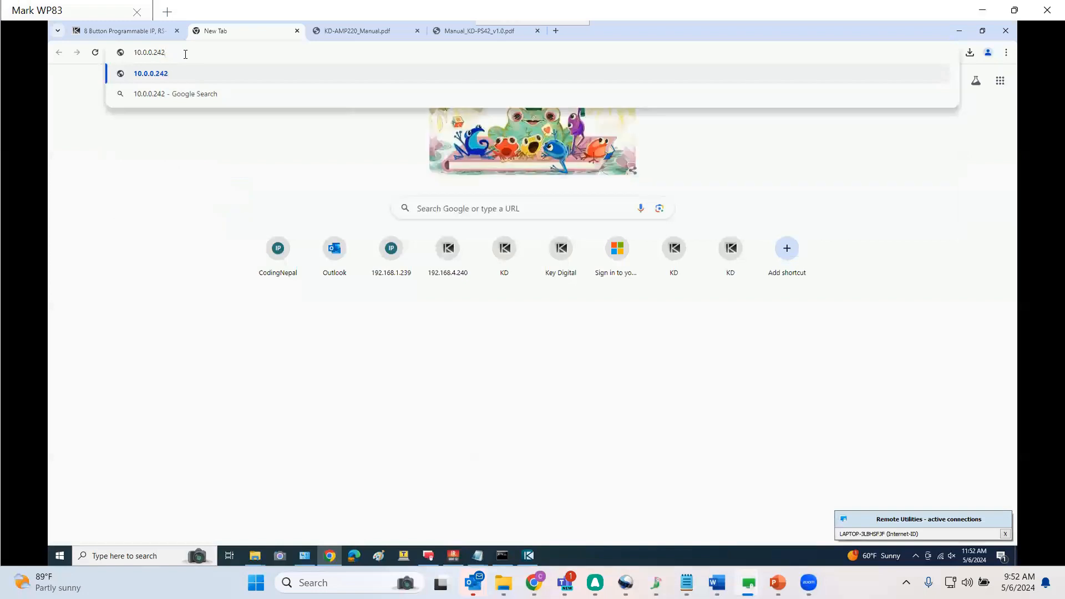
key(Return)
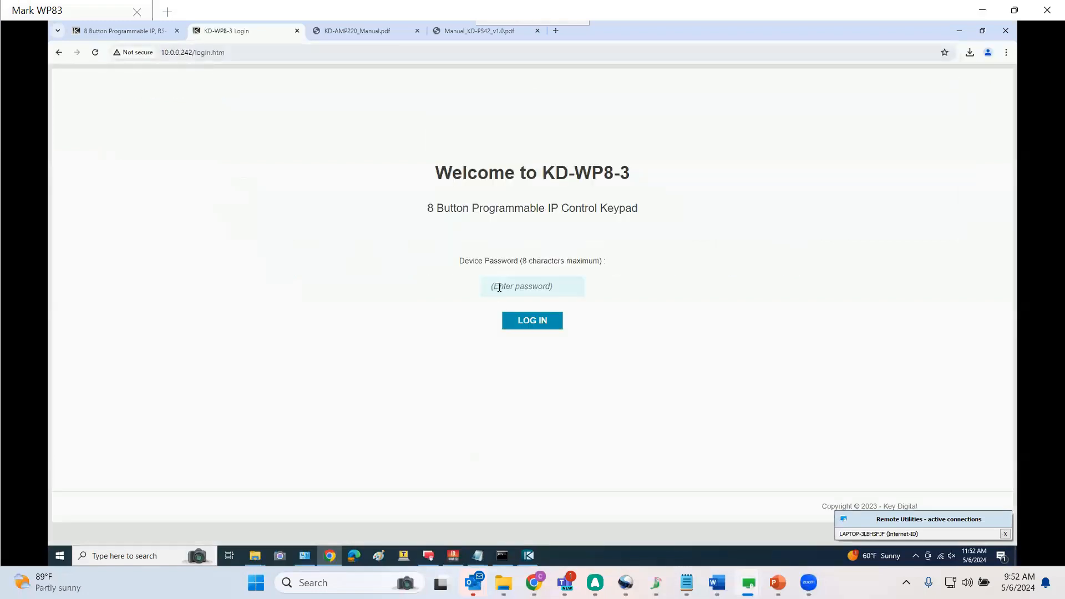
Enter the device password and log in to the keypad's web interface
click(499, 285)
text(•••••••)
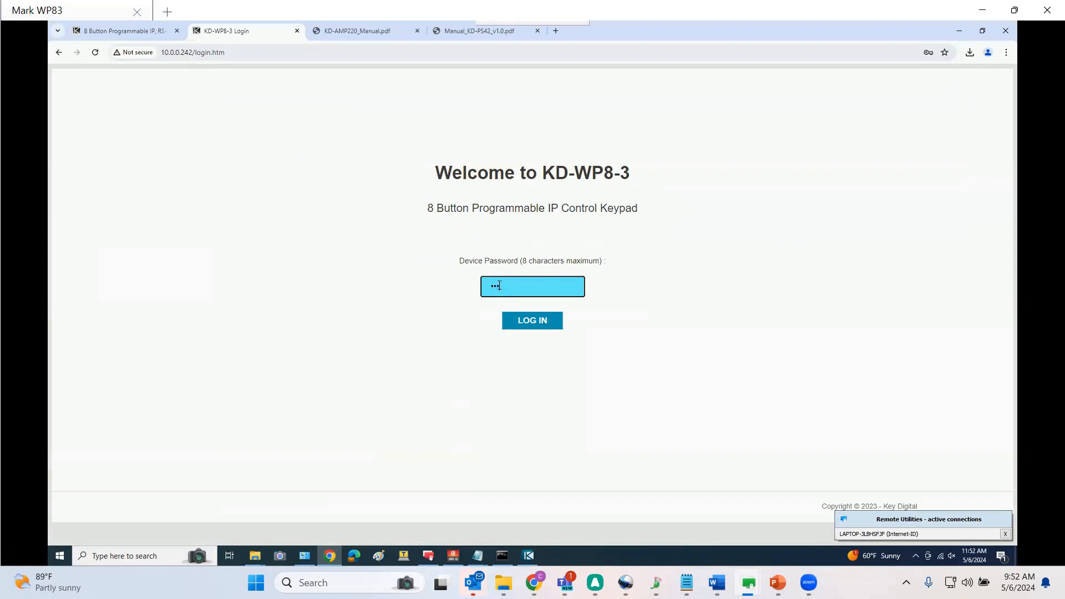
key(Return)
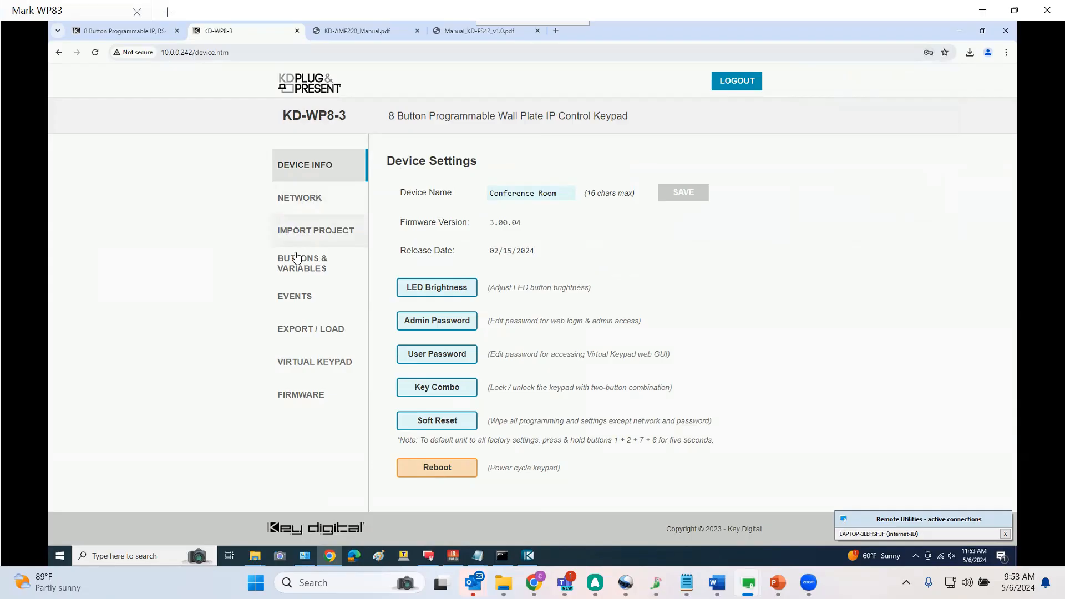
Open the buttons and variables settings and rename Button 1 as Power Tog
click(298, 263)
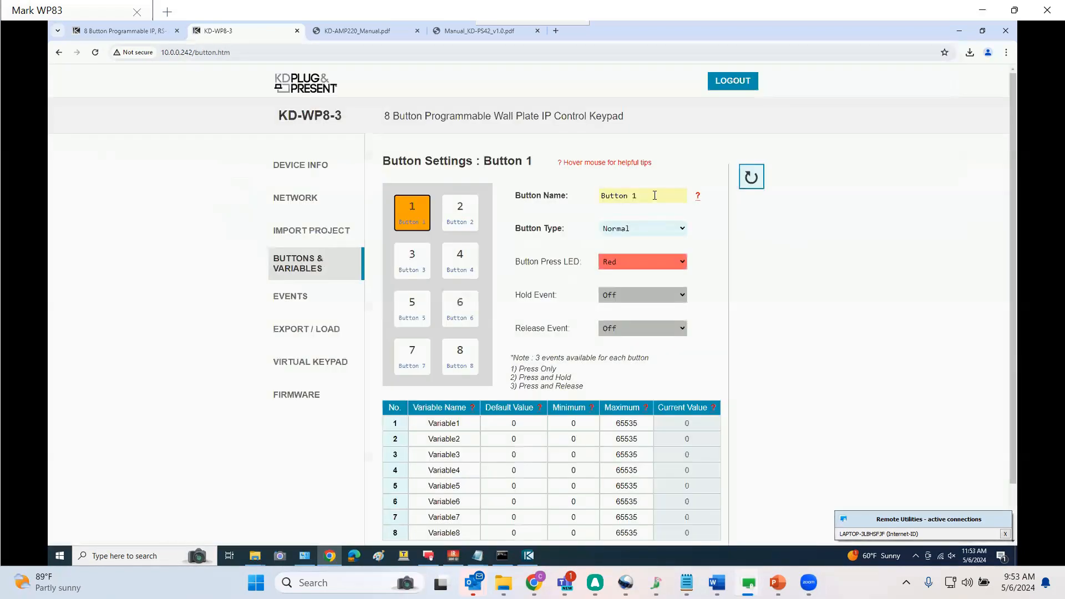
click(654, 195)
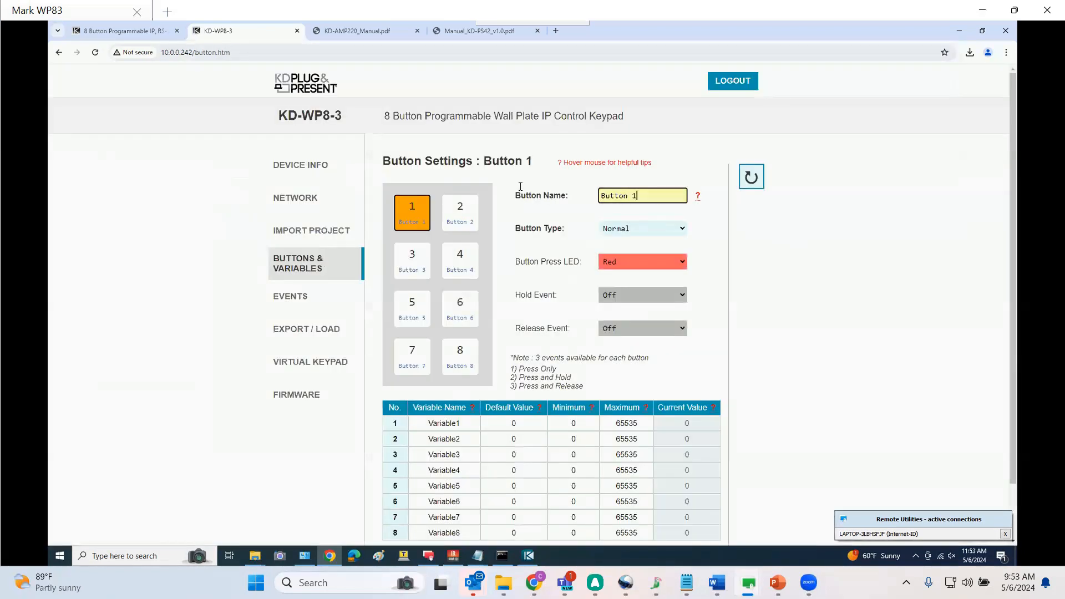
key(ctrl+a)
text(P)
text(wr)
text(ower Tog)
Set Button 1's type to Toggle with a Blue second press LED
click(634, 235)
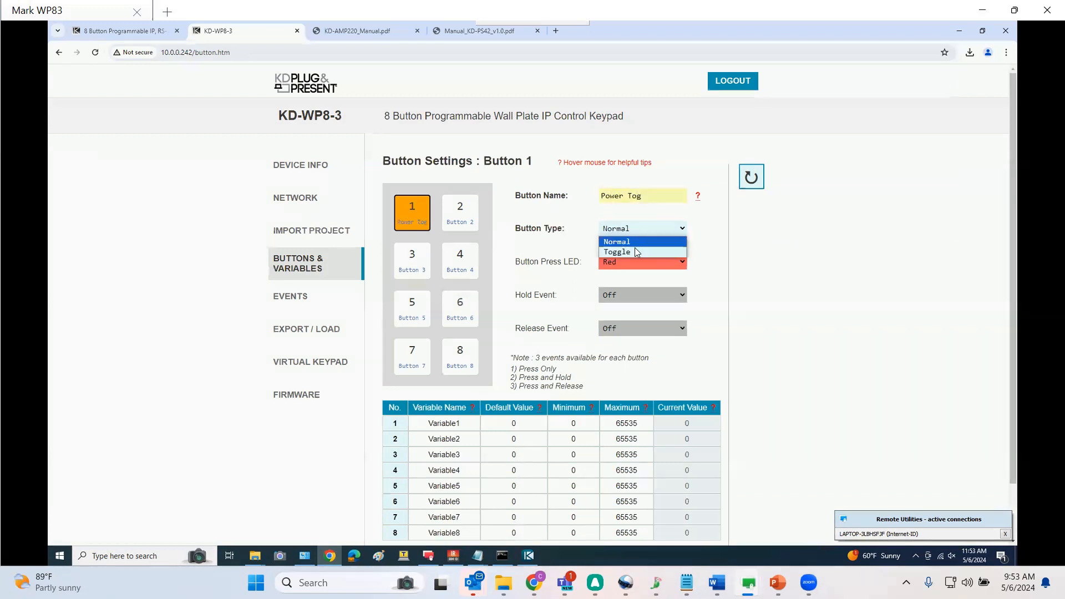
click(633, 248)
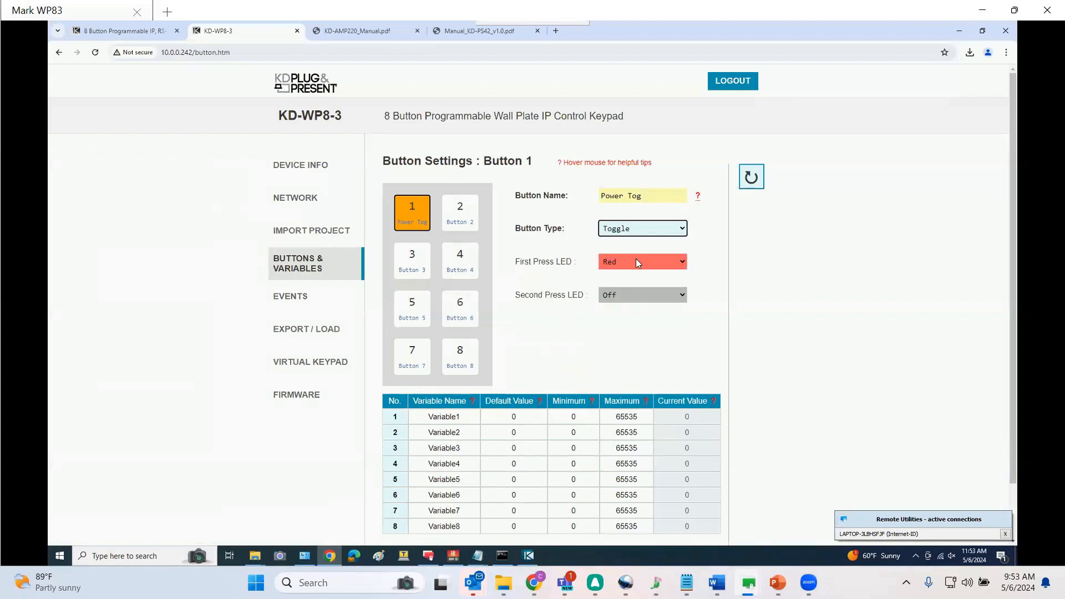
click(636, 298)
click(631, 322)
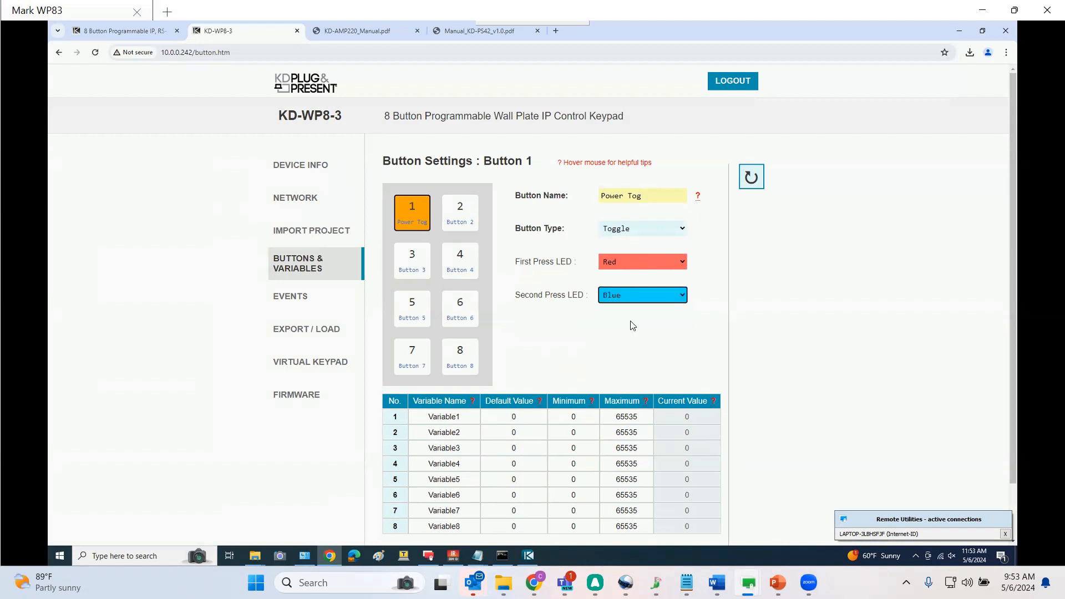
Select Button 3 and try to name it Vol +
click(404, 270)
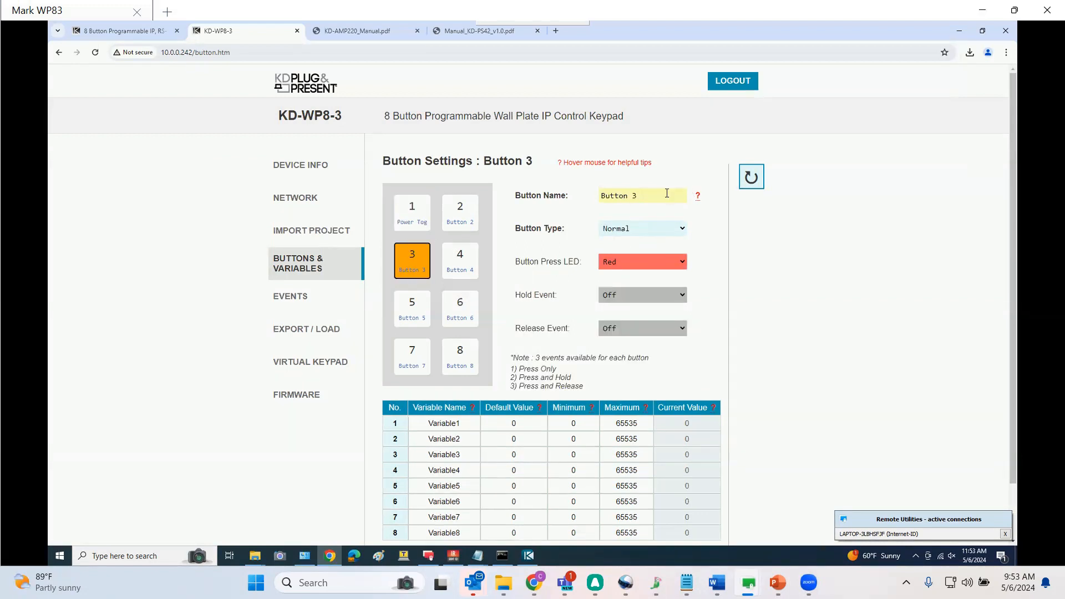
drag(667, 193, 591, 193)
text(Vol +)
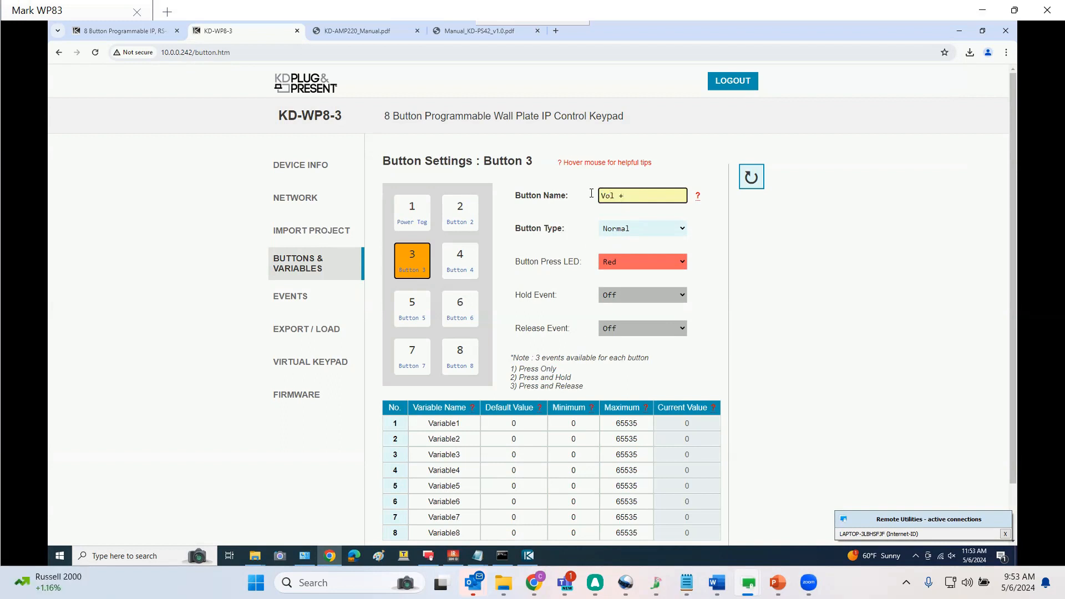
click(634, 236)
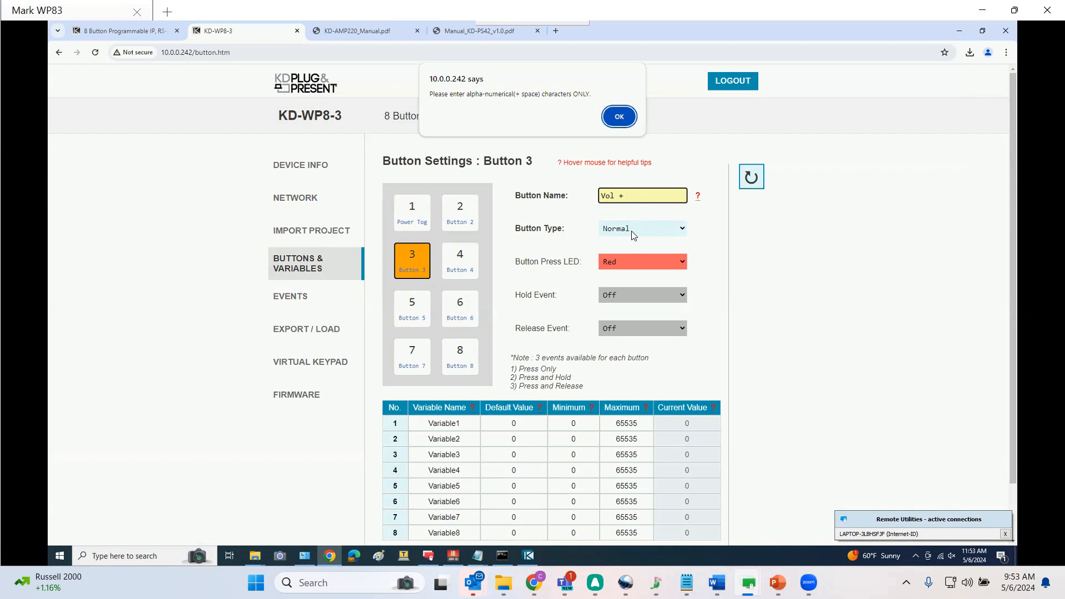
click(619, 118)
Rename Button 3 as Vol Up and set its hold event to Hold for Repeat
mouse_move(700, 200)
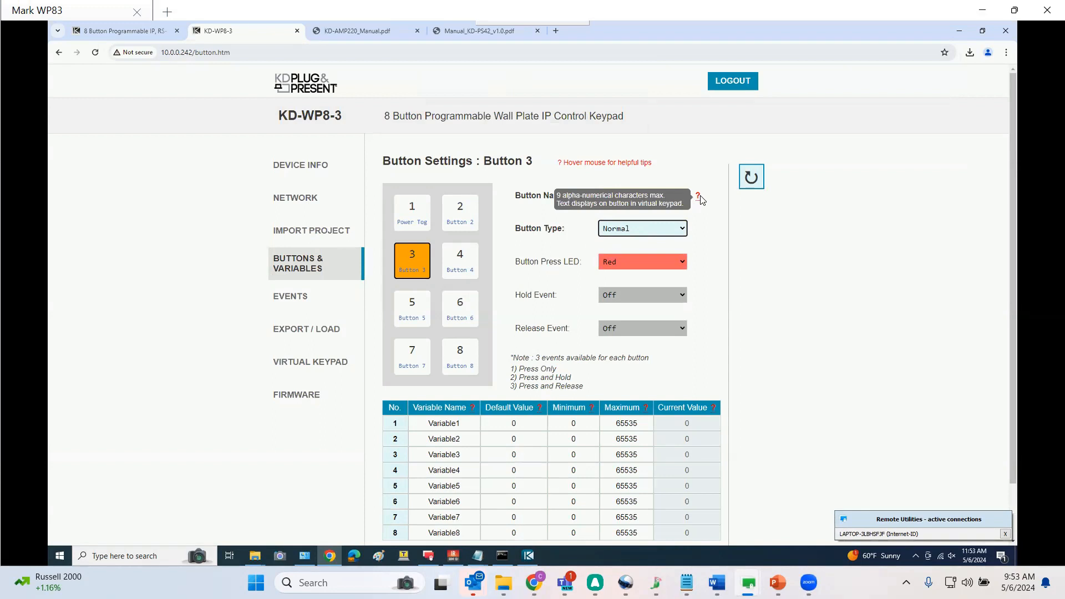
click(669, 197)
drag(669, 197, 561, 197)
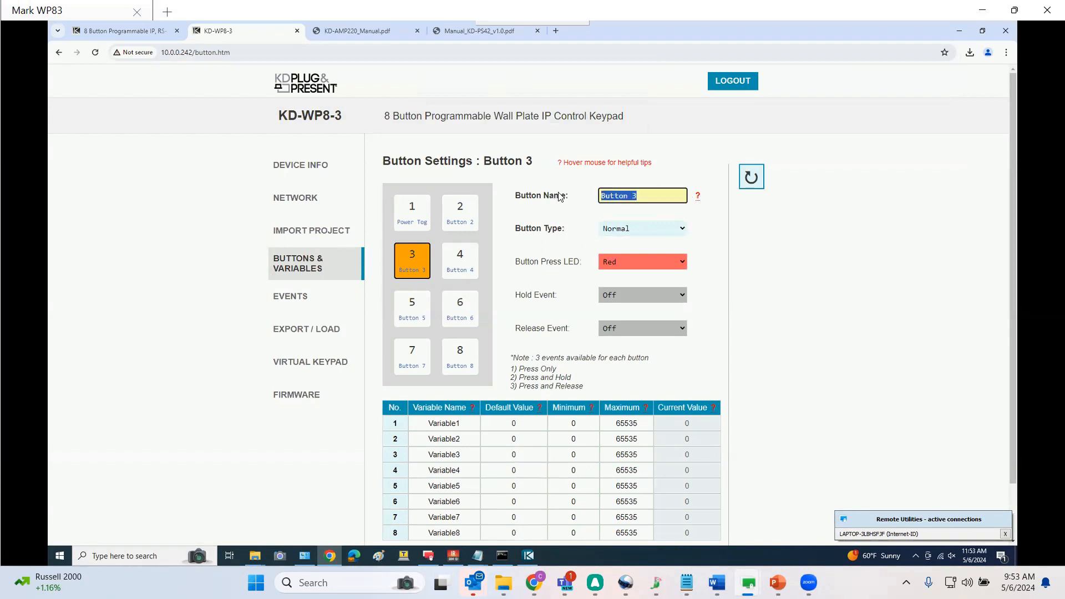
text(Vol Up)
click(642, 296)
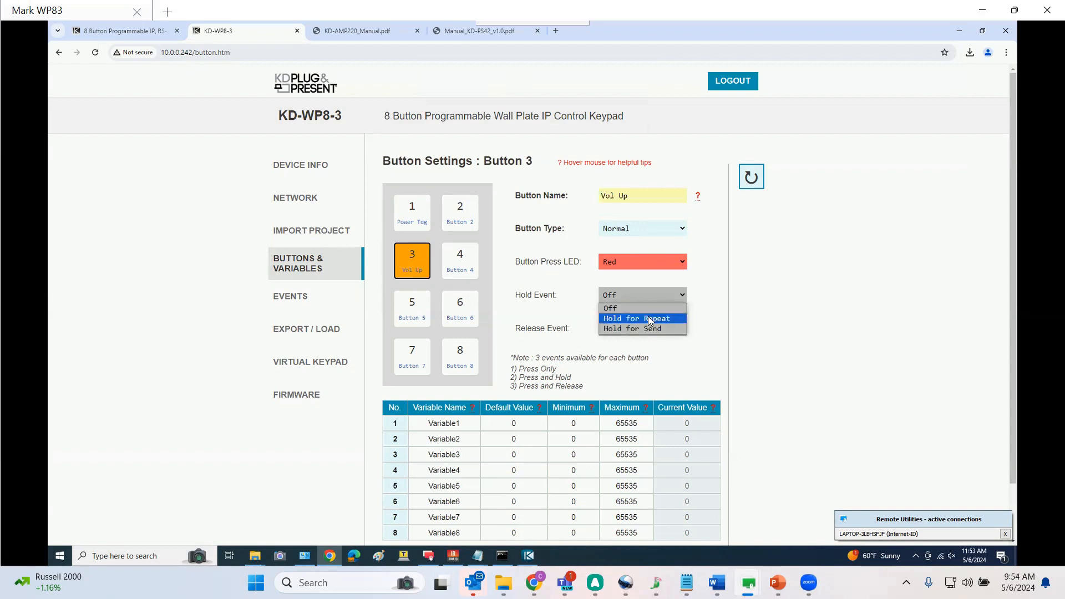
click(650, 319)
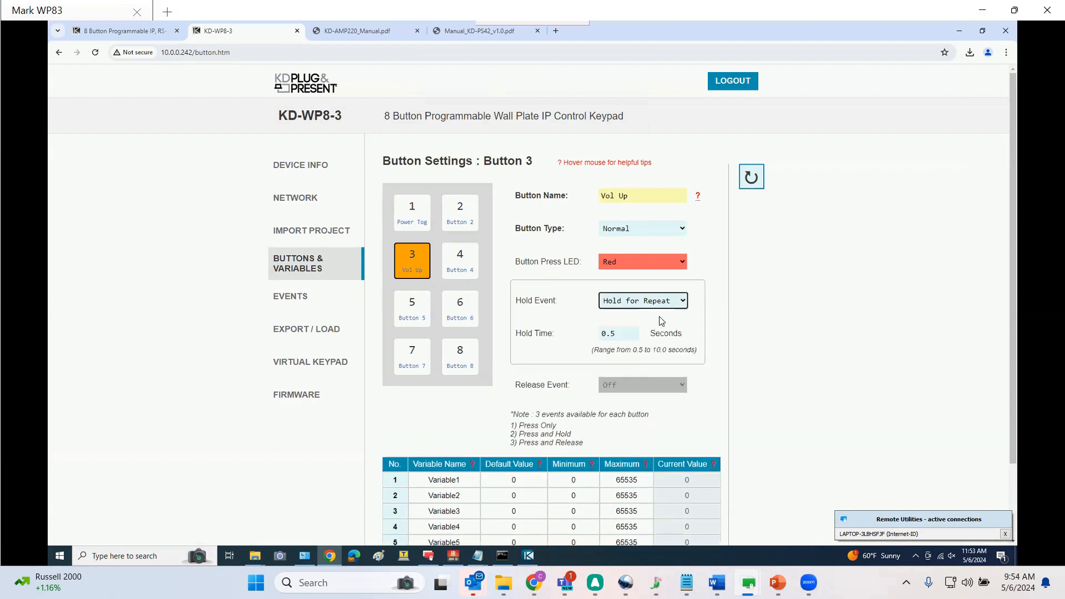
Rename Button 5 as Vol Down and set its hold event to Hold for Repeat
click(430, 312)
triple_click(602, 195)
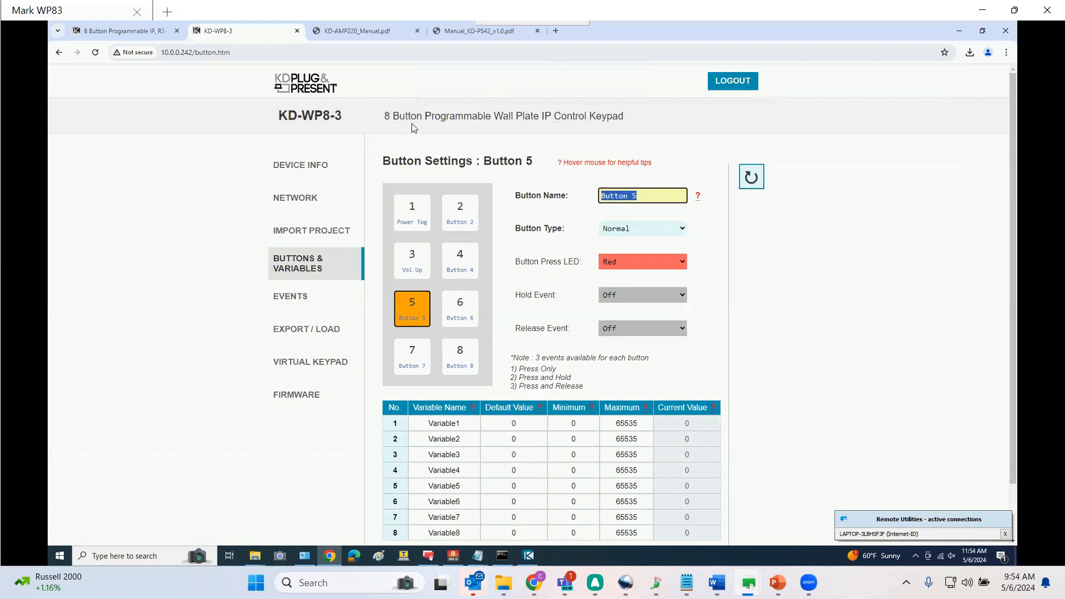
text(Vol Down)
click(643, 300)
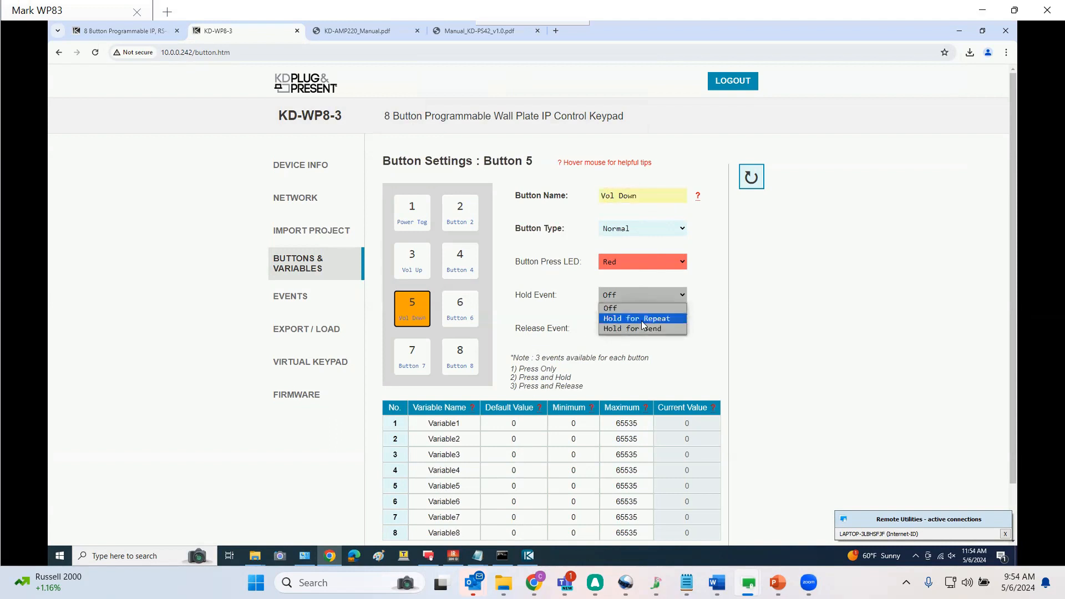
click(643, 319)
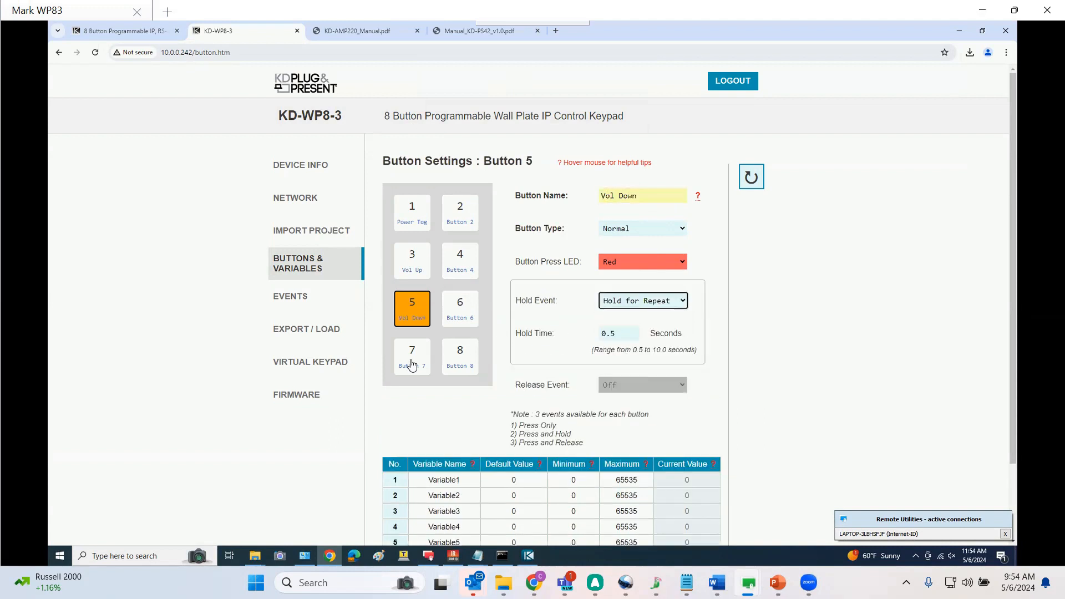
Select Button 7 and rename it as Mute Togg
click(412, 365)
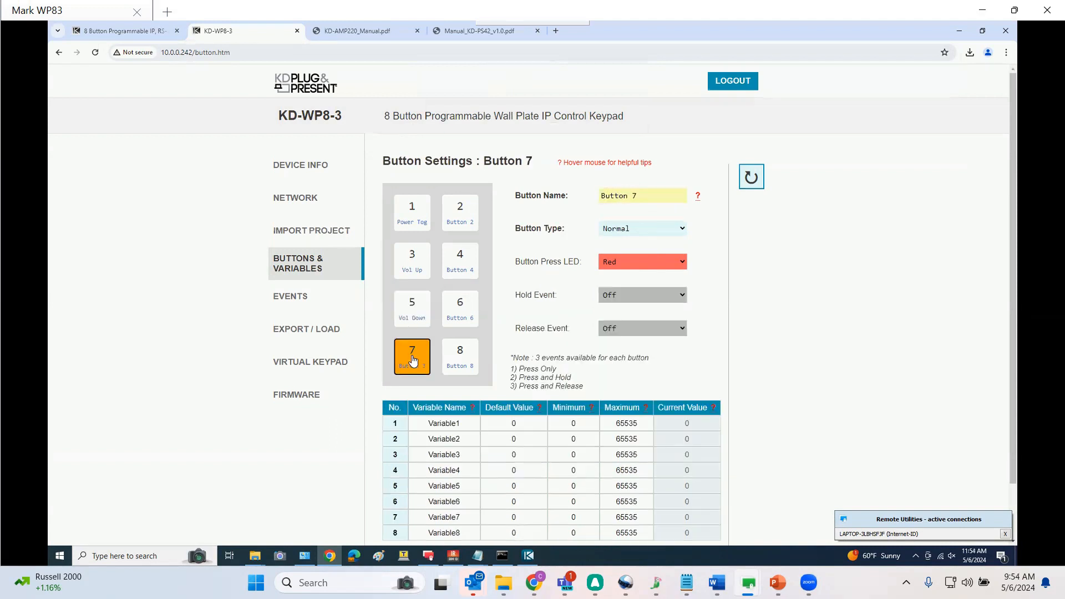
click(652, 196)
text(Mute Togg)
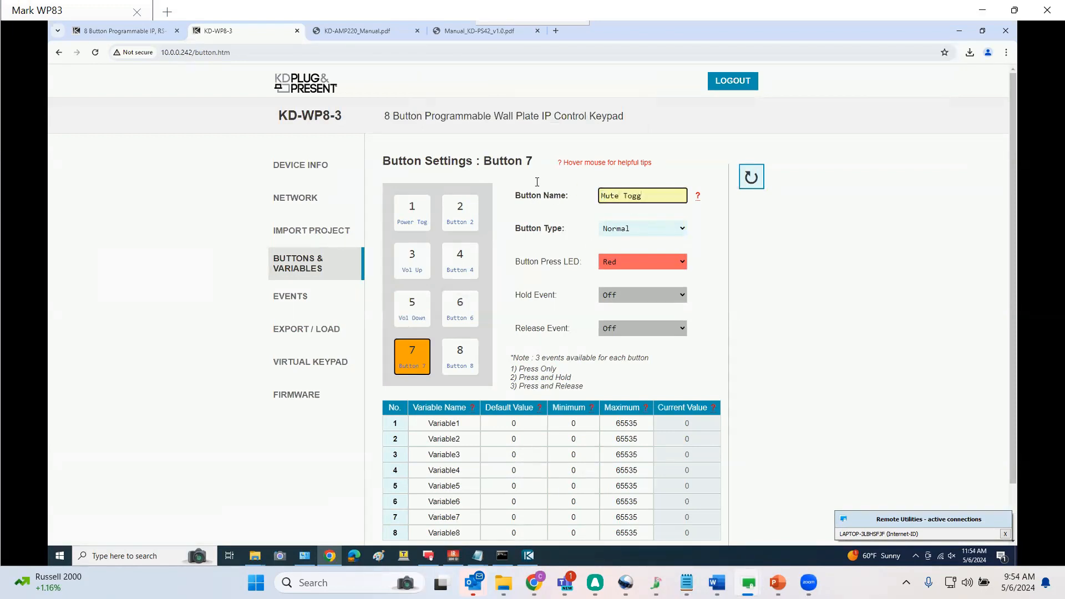
Set Button 7's button type to Toggle
click(635, 228)
click(636, 253)
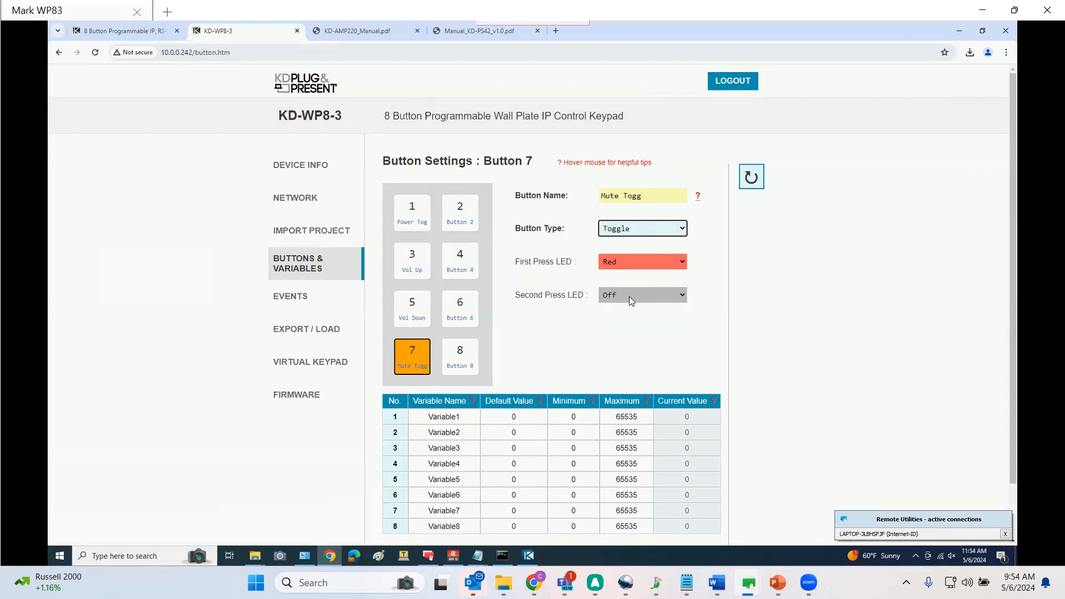
Select Button 2, rename it as HDMI 1, and set its button press LED to Blue
click(464, 222)
drag(640, 196, 571, 195)
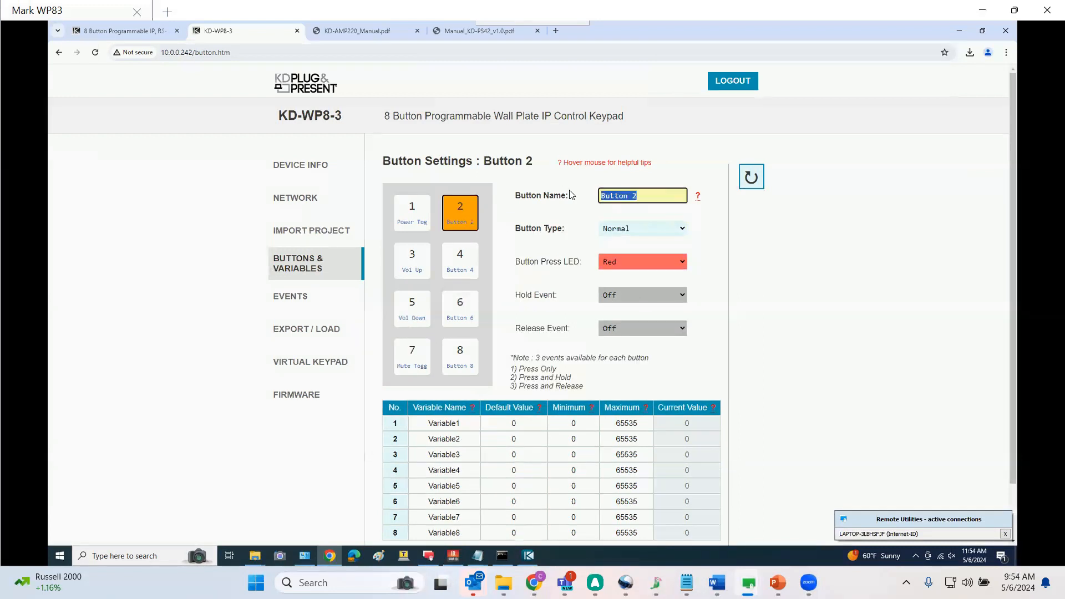
text(HDMI 1)
click(640, 260)
click(637, 285)
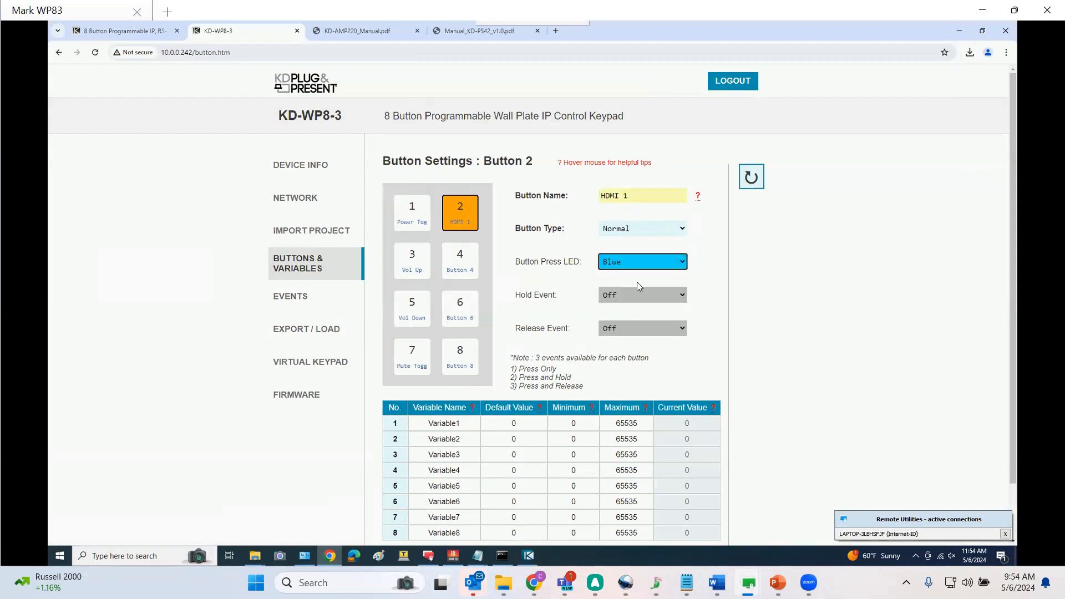
Select Button 4, rename it as HDMI 2, copy the name text, and set its press LED to Blue
click(469, 266)
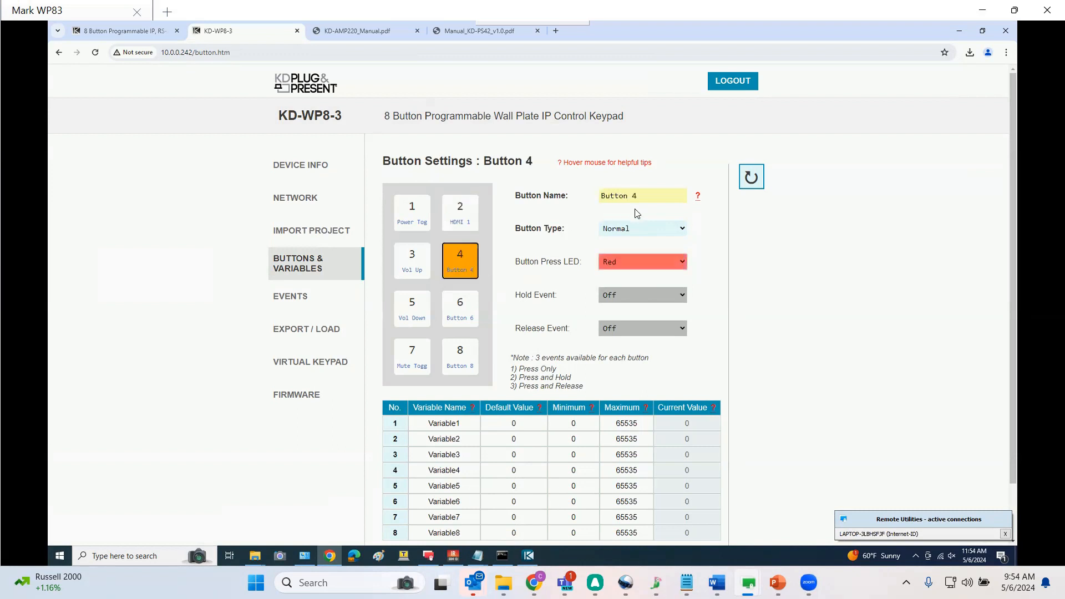
text(HDMI 2)
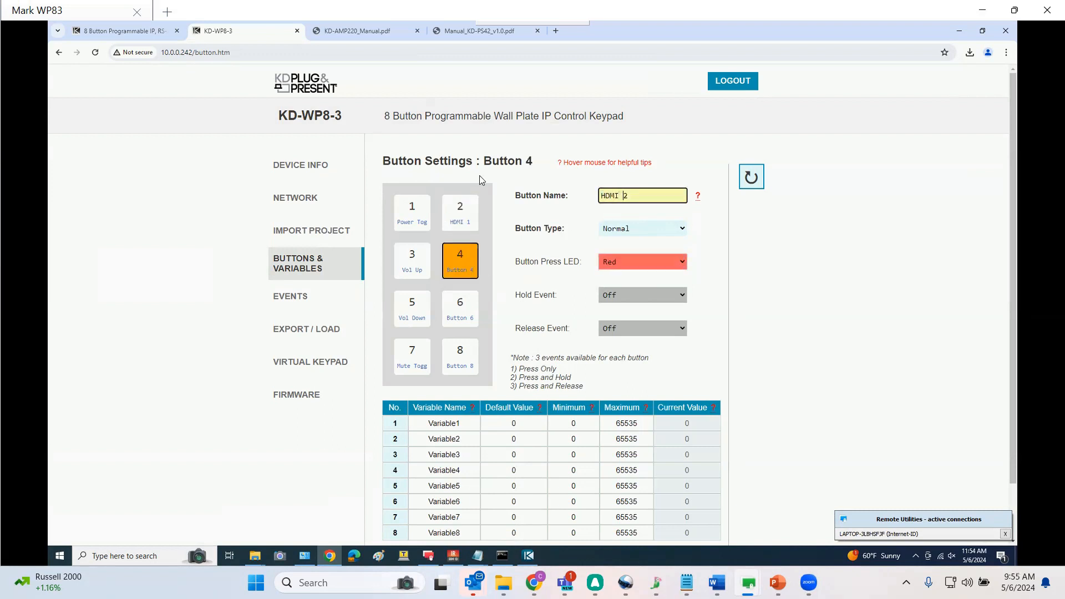
key(shift+Home)
right_click(611, 197)
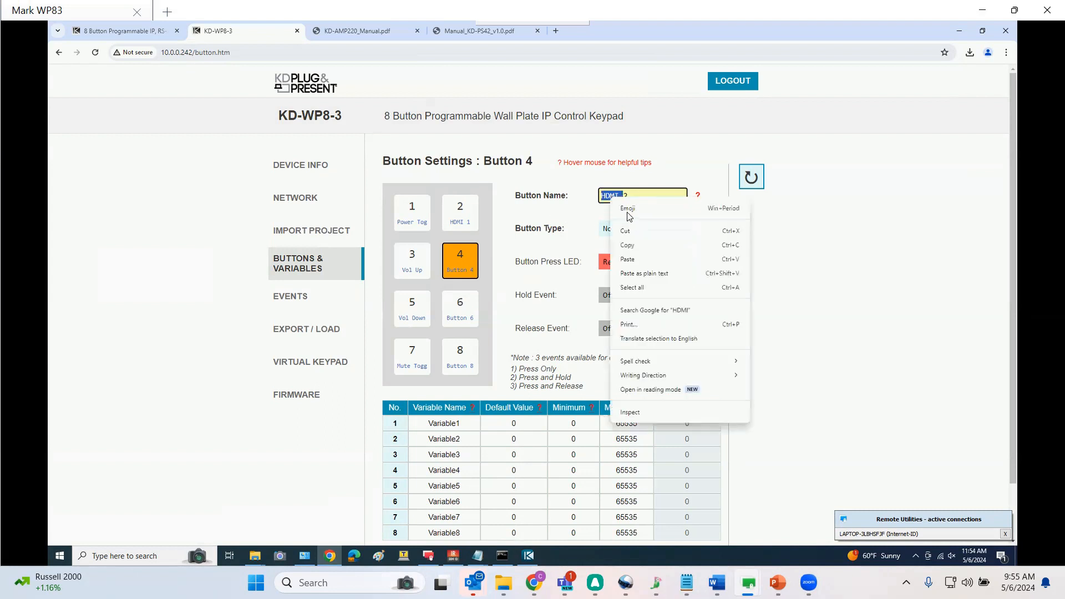
click(636, 246)
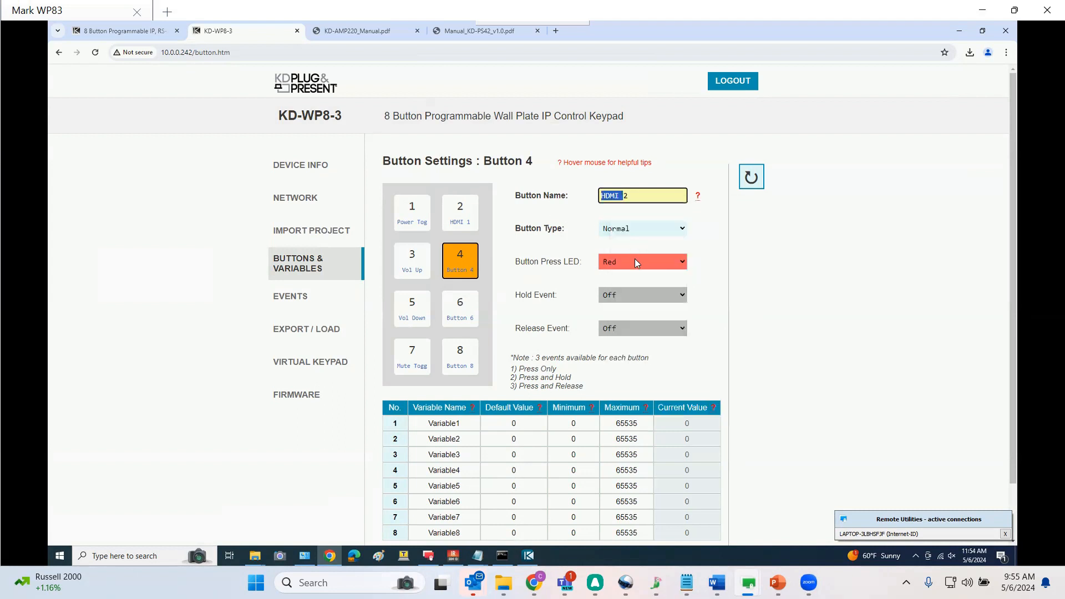
click(632, 264)
click(628, 283)
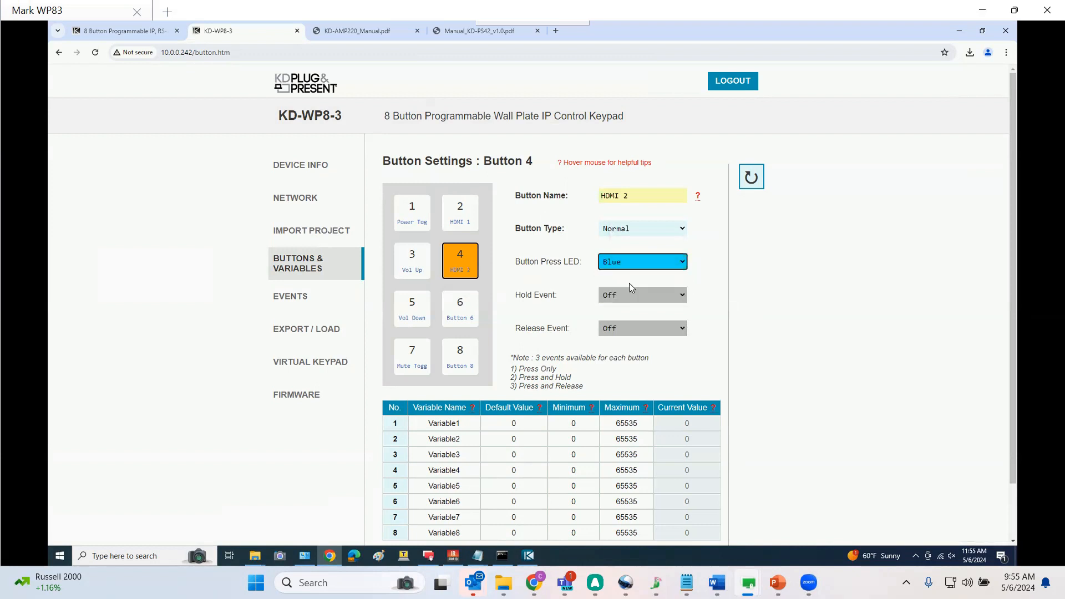
Select Button 6, rename it as HDMI 3, and set its button press LED to Blue
click(459, 314)
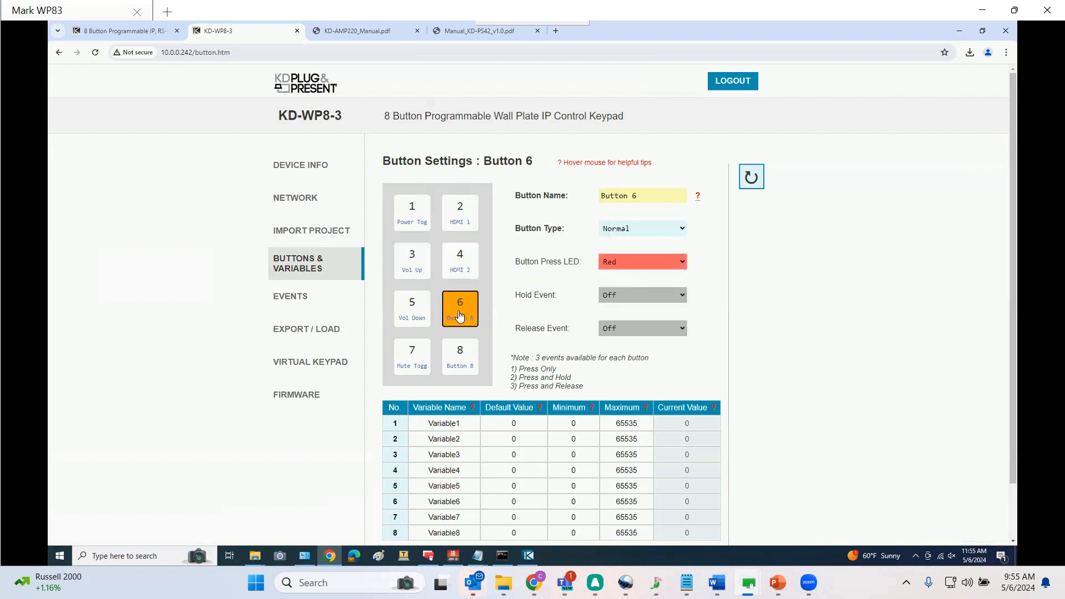
click(648, 196)
key(ctrl+a)
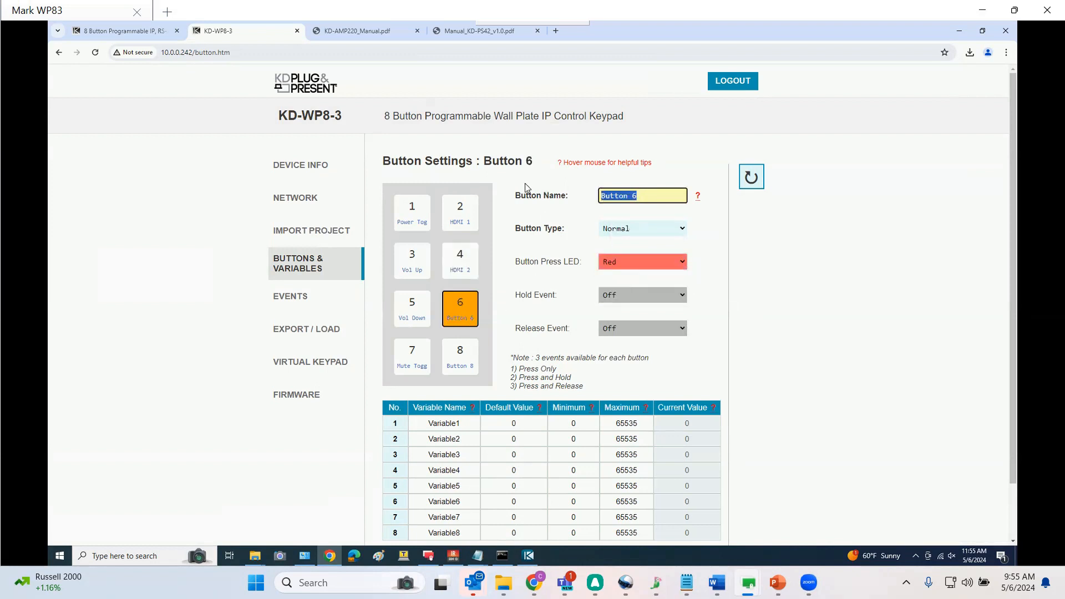
text(HDMI 3)
click(619, 264)
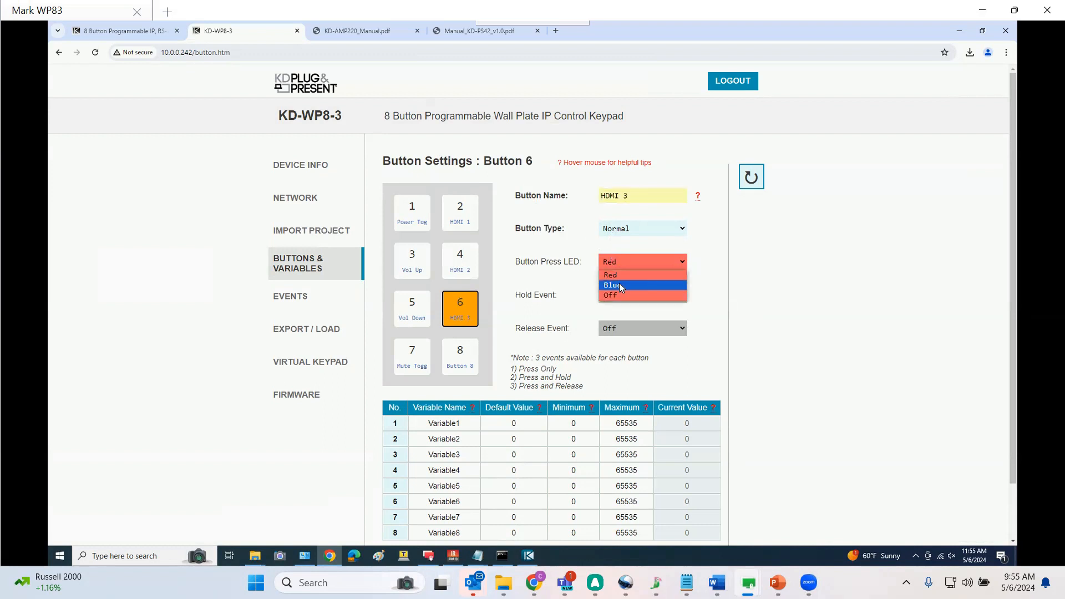
click(619, 282)
Select Button 8, rename it as HDMI 4, and set its button press LED to Blue
click(471, 353)
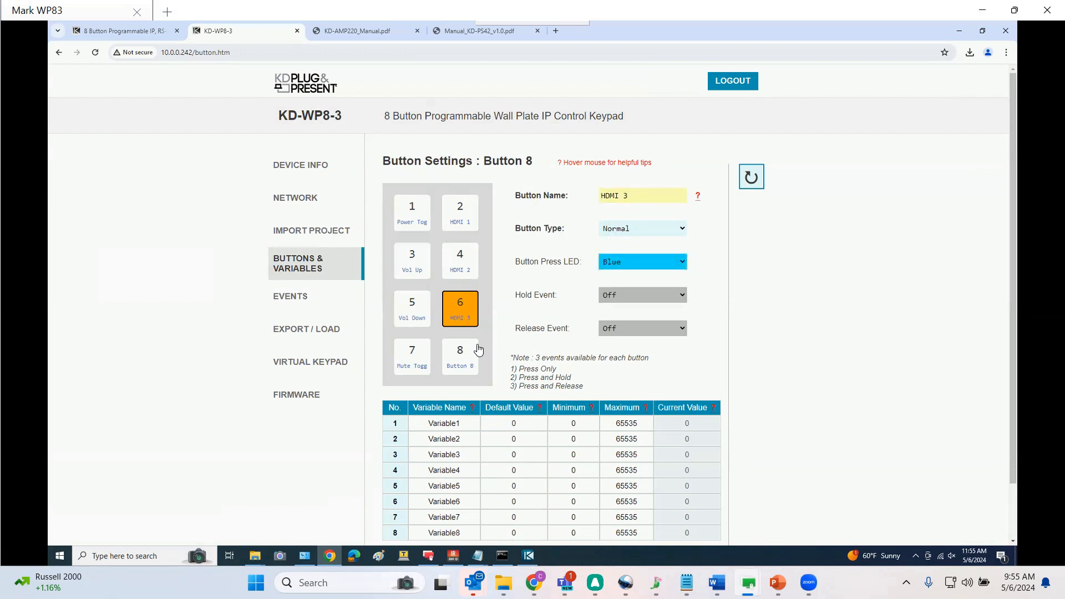
text(HDMI 4)
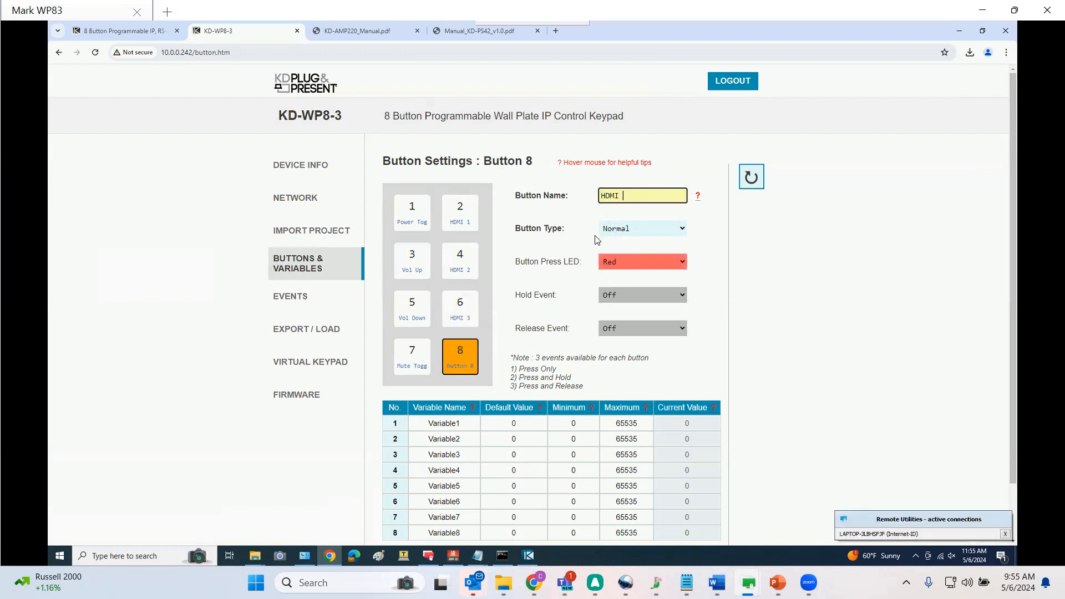
click(618, 261)
click(619, 285)
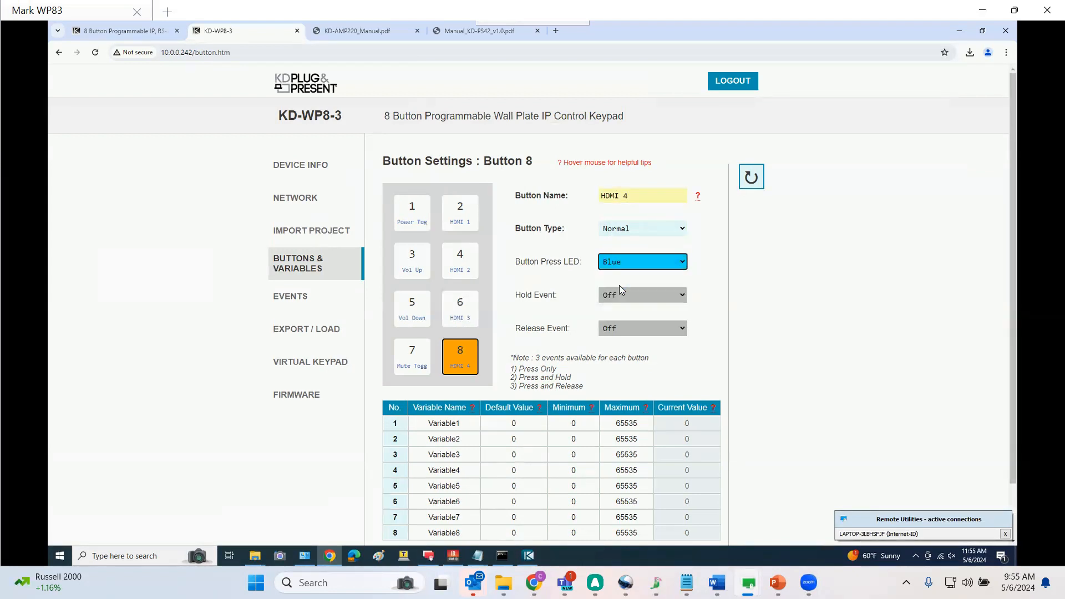
Open the button events page and give Button 1 an event 1 named Disp Off of type Built-In IR
click(305, 300)
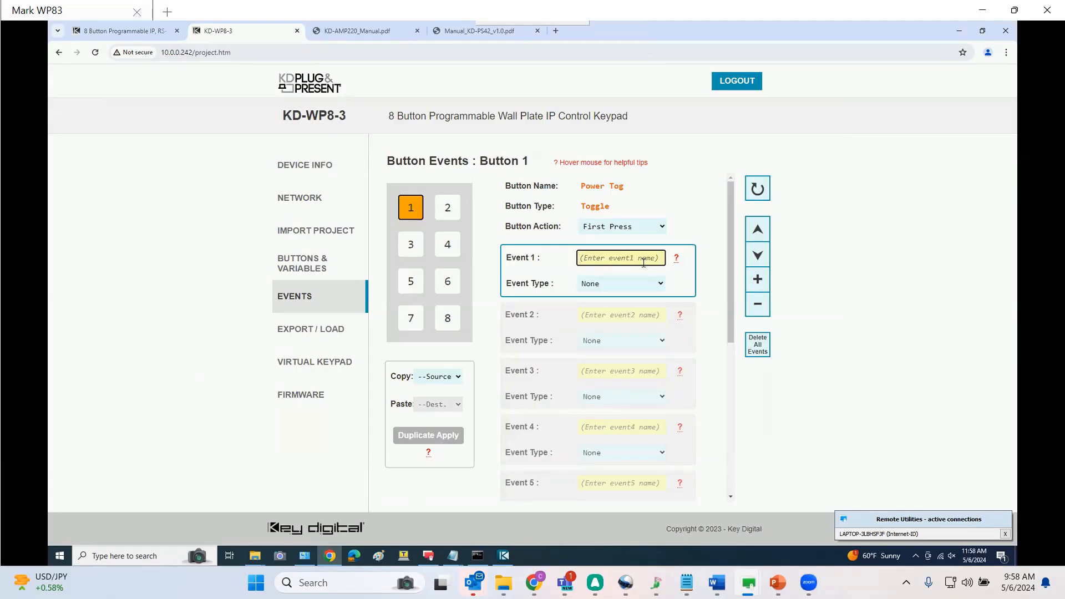
text(Disp Off)
click(652, 289)
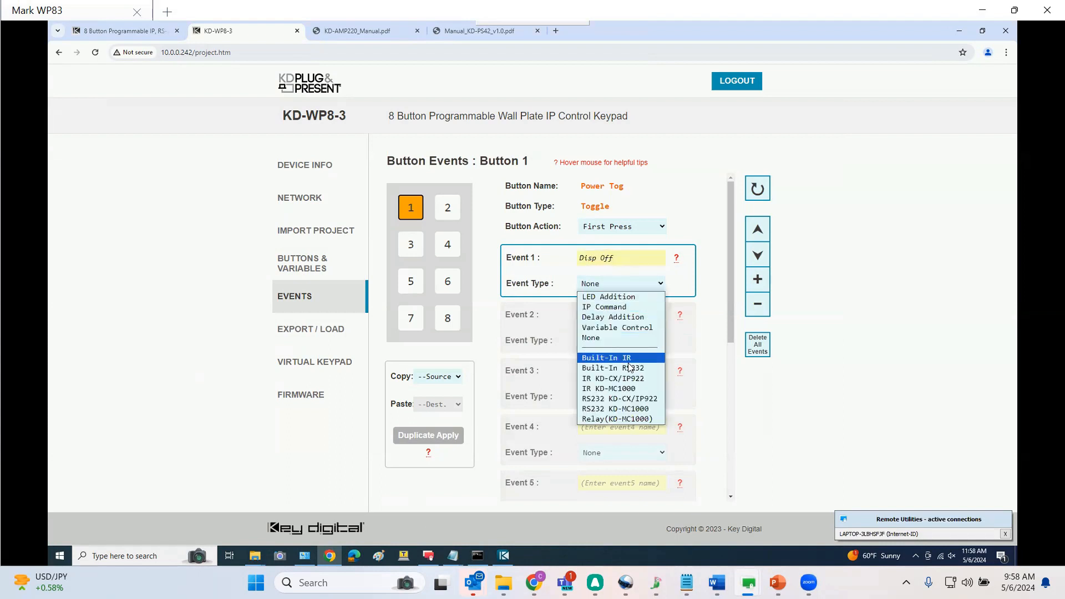
click(630, 362)
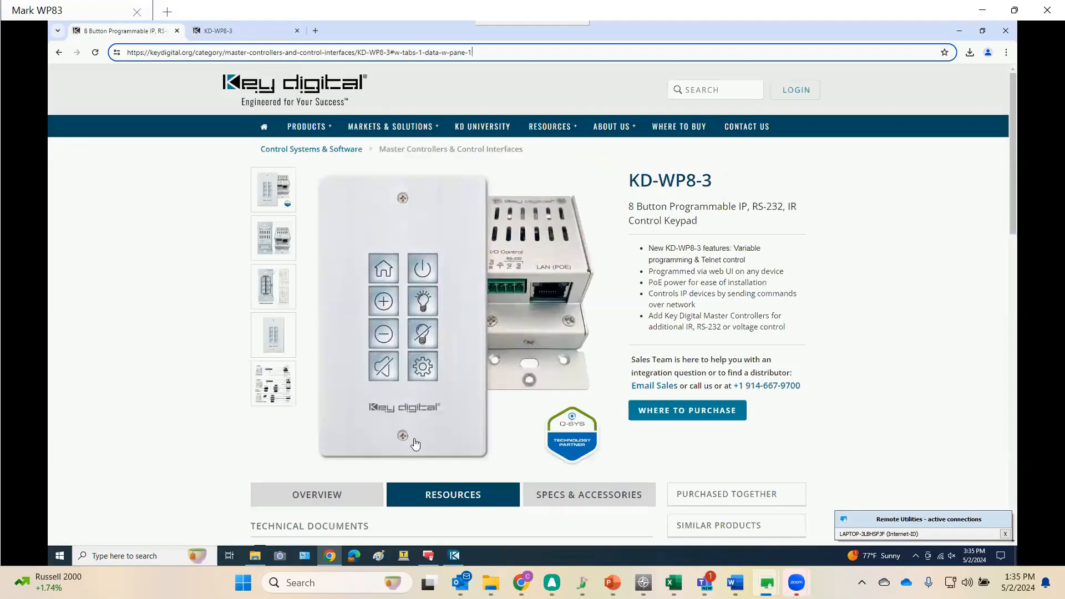
Show the downloaded IR Manager_v.2.0.6.zip in its folder from the browser's recent download history
scroll(413, 438, down, 3)
scroll(424, 424, down, 5)
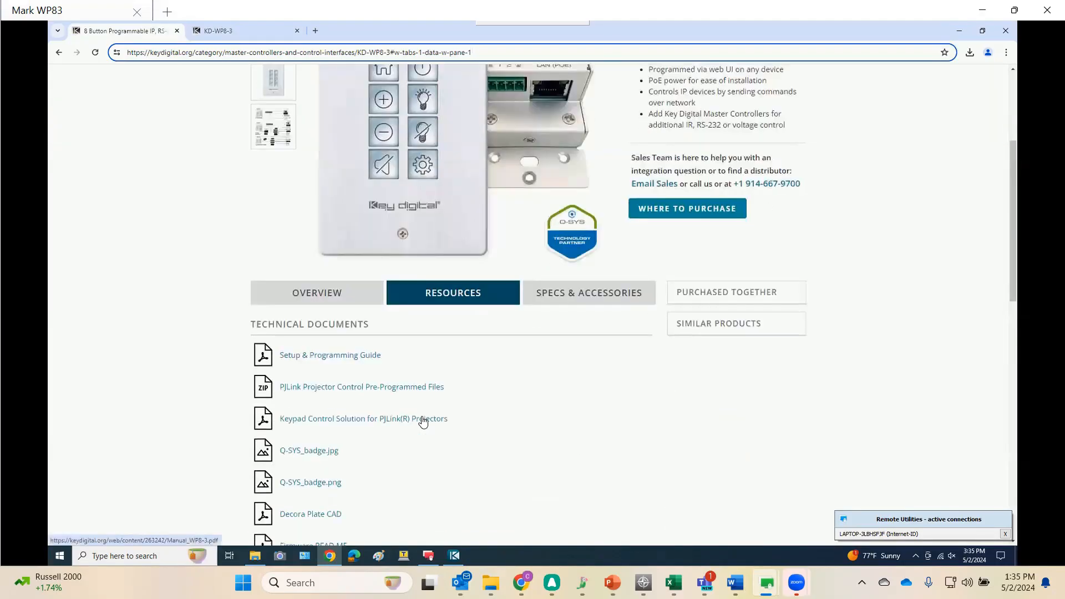
scroll(419, 422, down, 4)
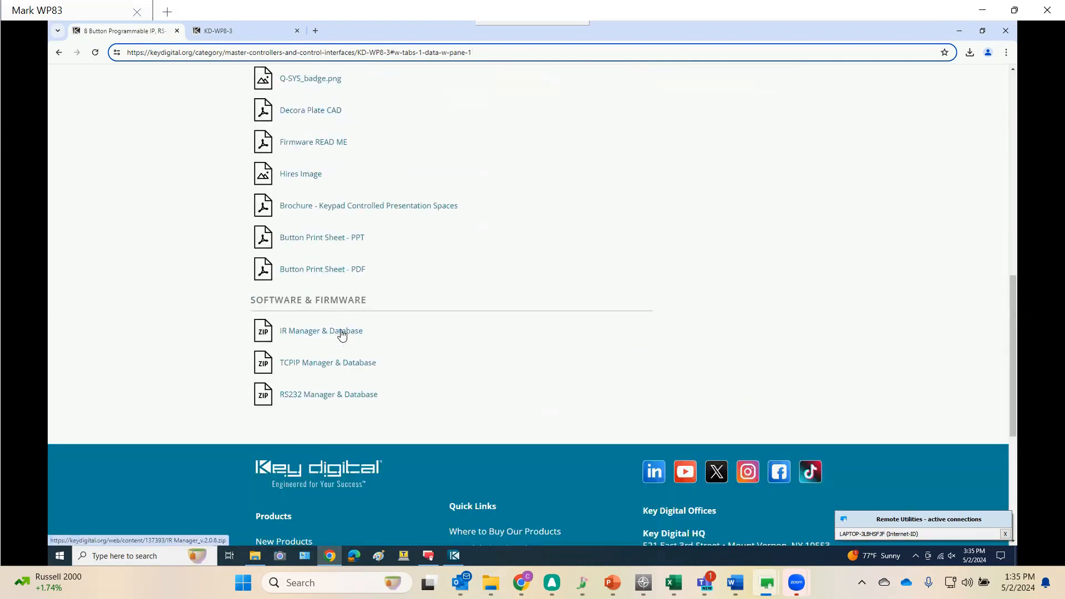
click(969, 53)
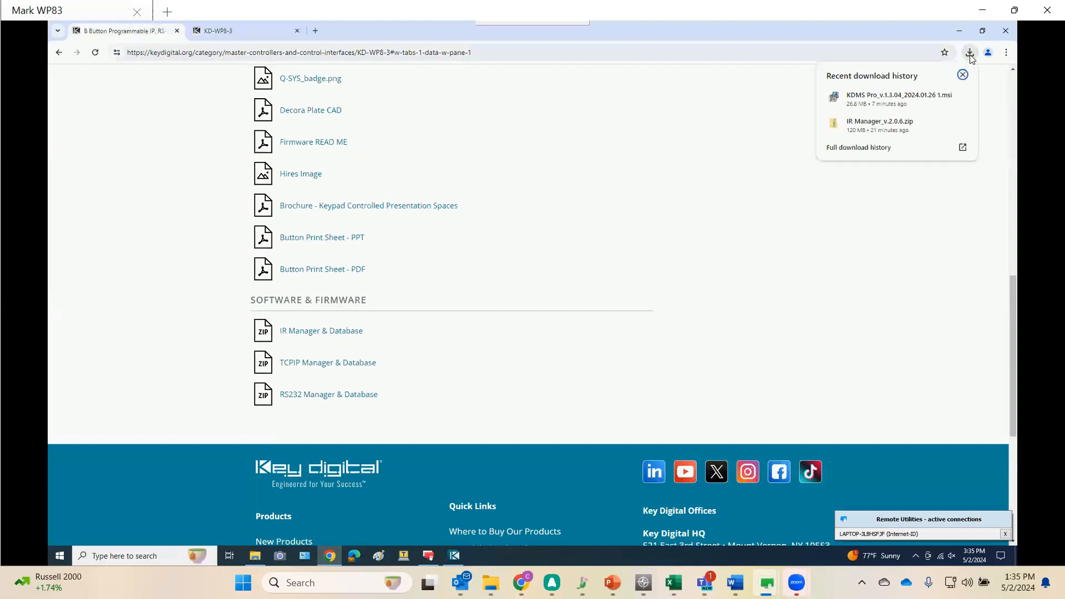
click(943, 124)
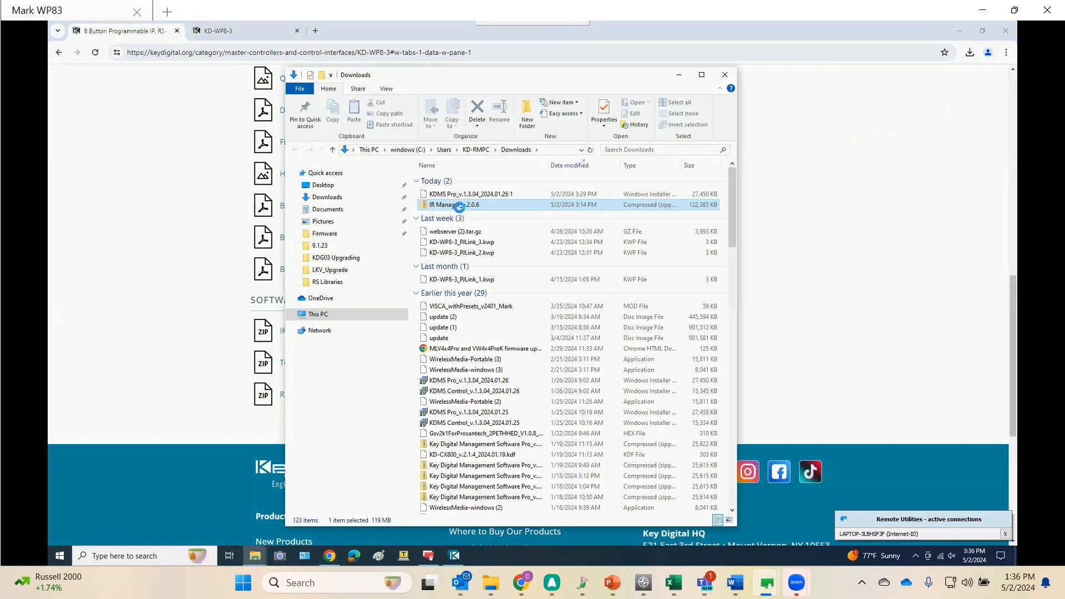
Extract all files from the IR Manager_v.2.0.6 zip archive in Downloads
right_click(459, 206)
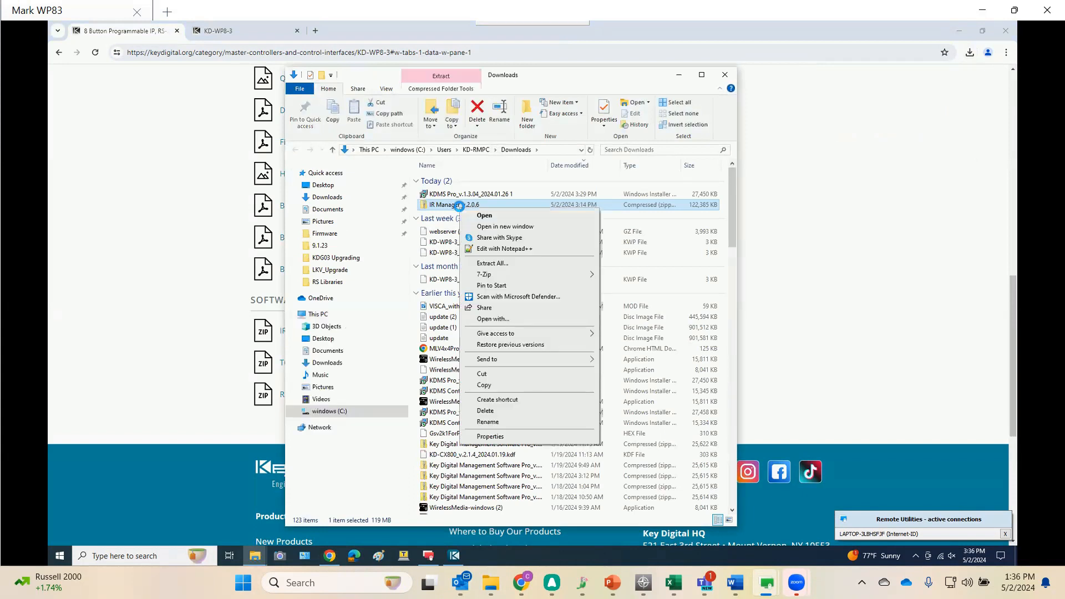
click(493, 264)
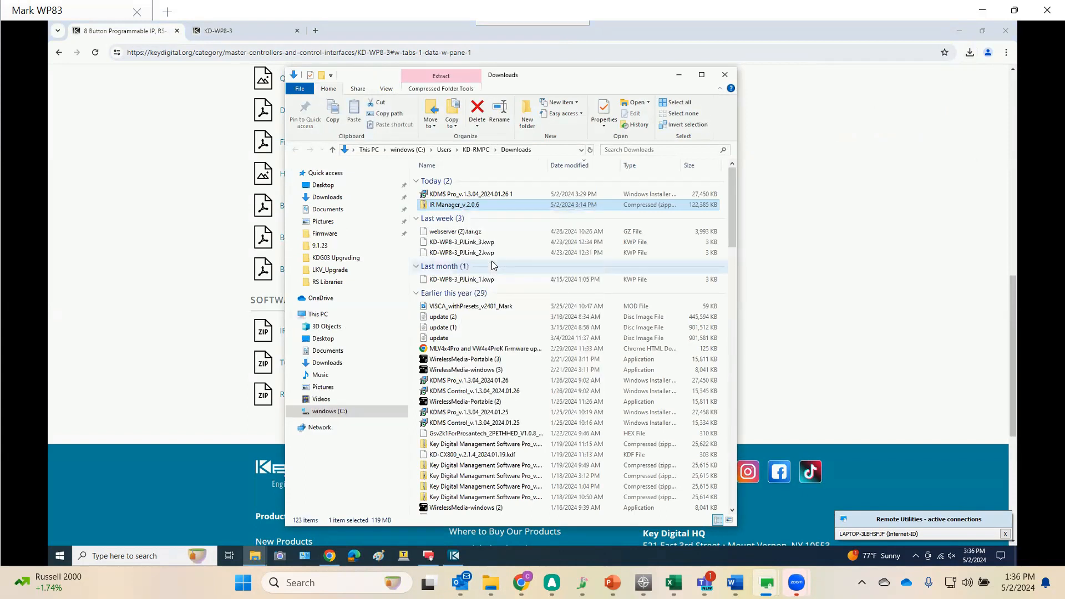
click(616, 381)
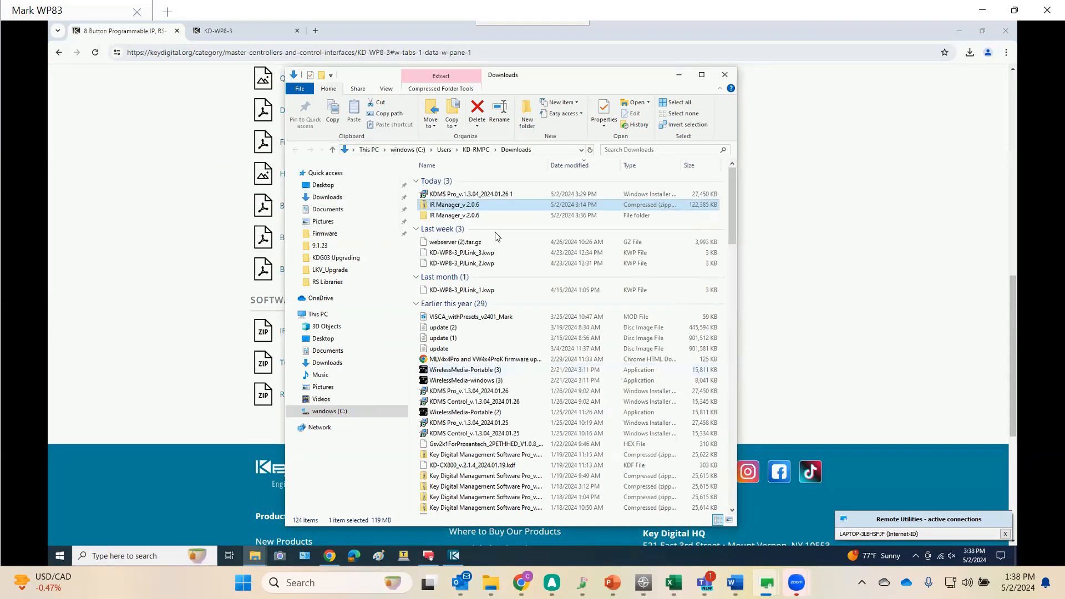
Open the extracted IR Manager folder and launch the IR Manager application, choosing to run it anyway
double_click(468, 215)
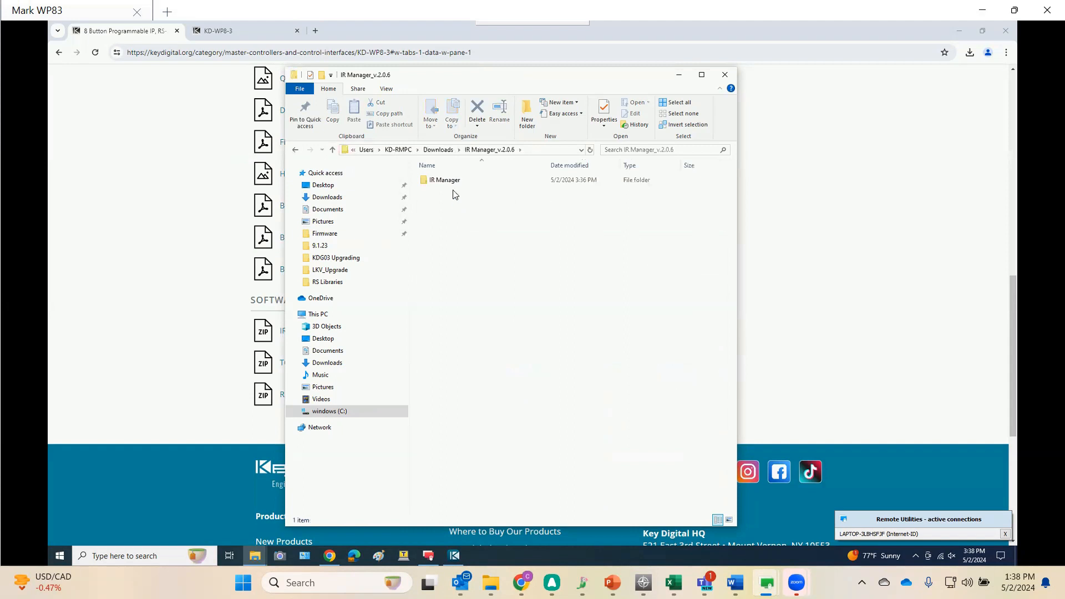
double_click(451, 182)
click(460, 191)
double_click(462, 192)
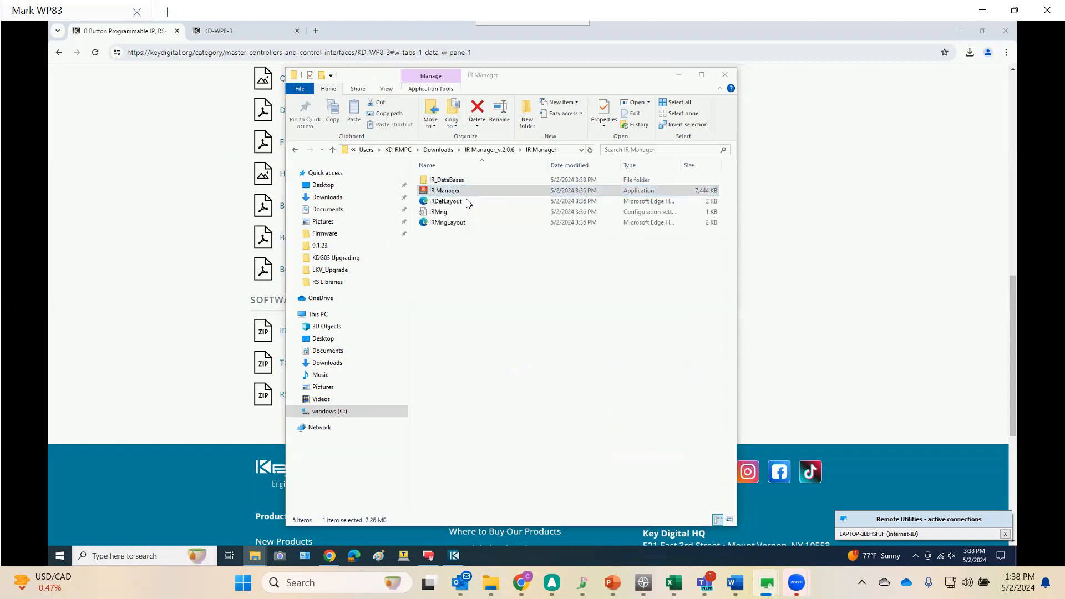
click(425, 215)
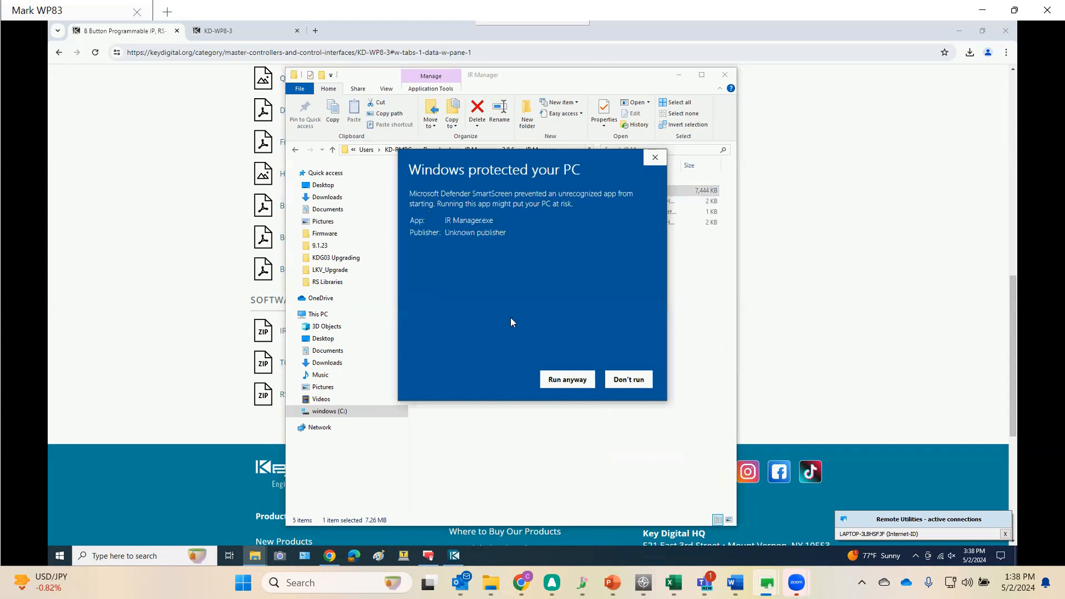
click(559, 376)
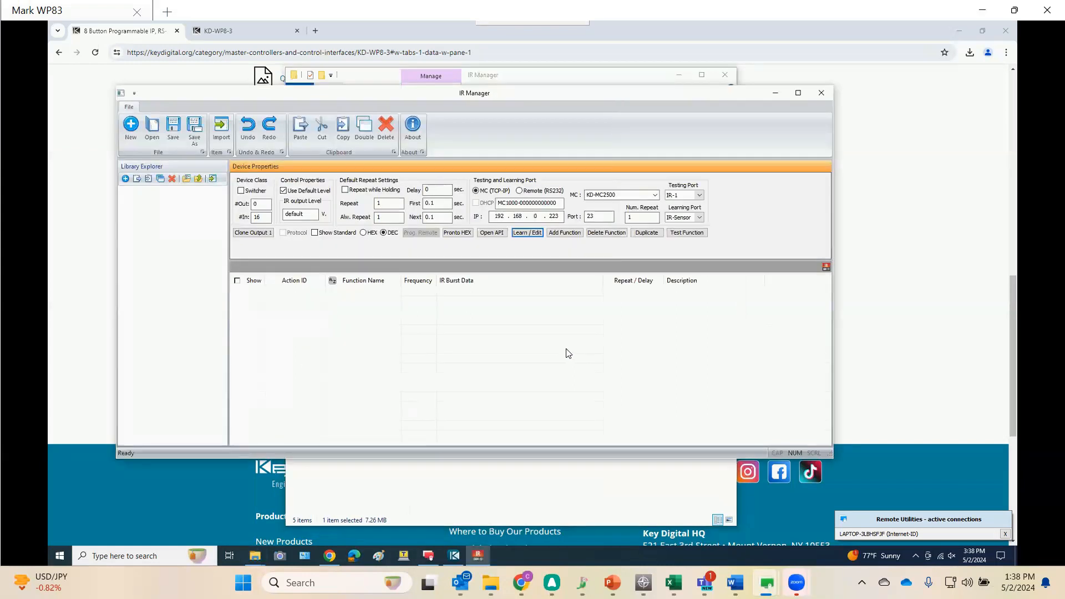
Open the kd_Samsung_2015_IR.lib library from the IR_DataBases folder and show its Television Most Models functions
click(142, 127)
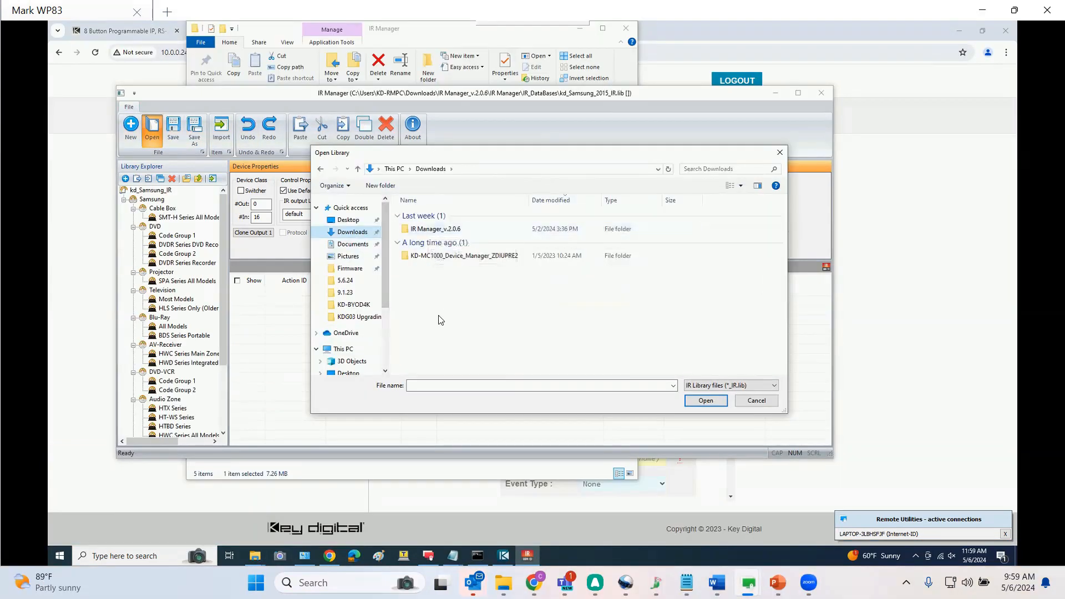
click(423, 233)
double_click(424, 231)
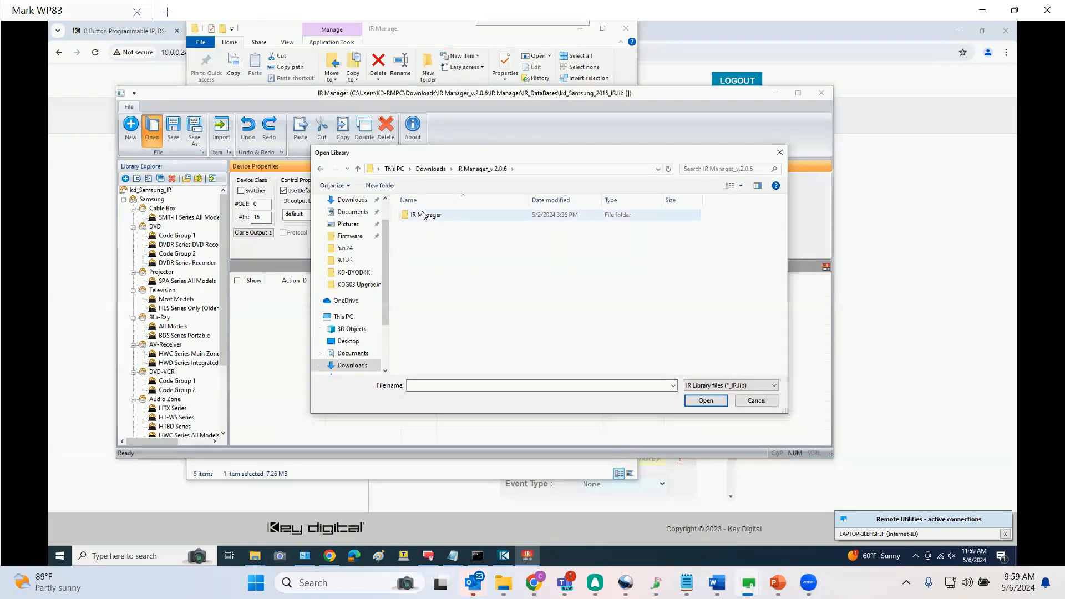
double_click(423, 215)
double_click(424, 215)
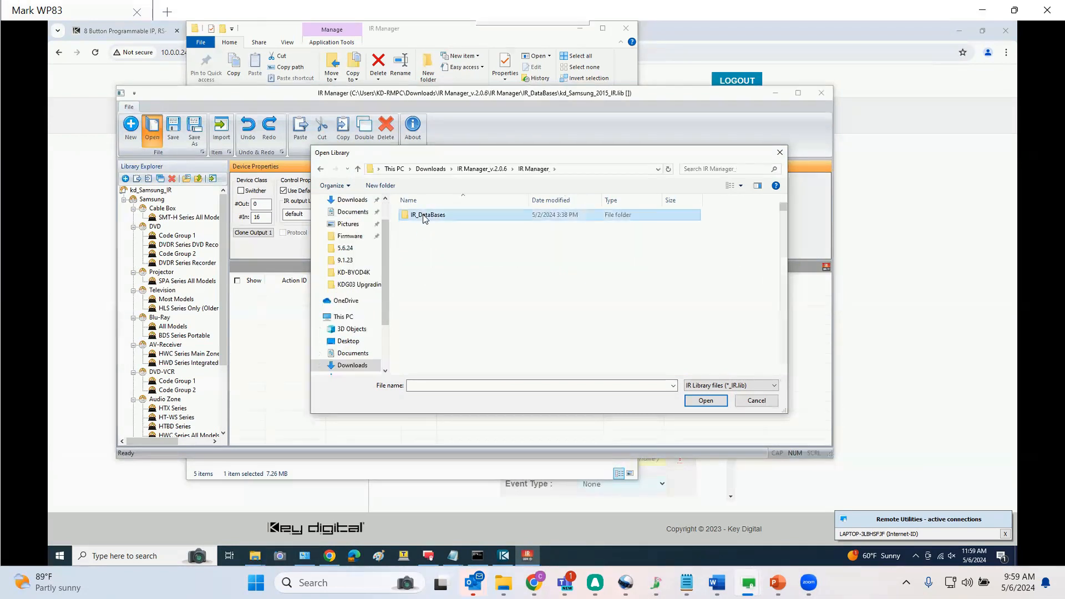
click(428, 300)
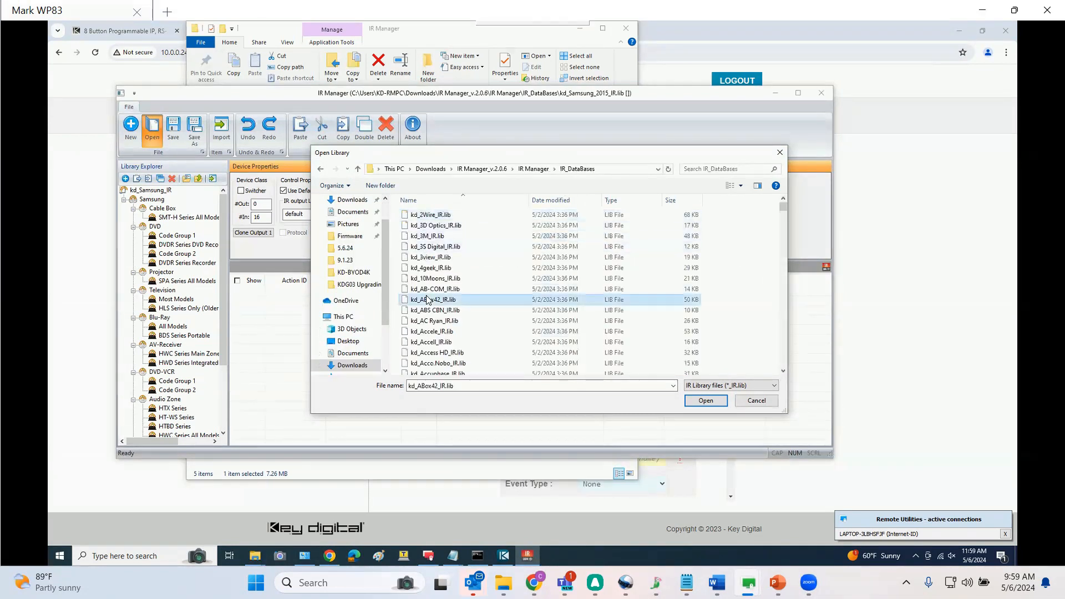
text(kd_s)
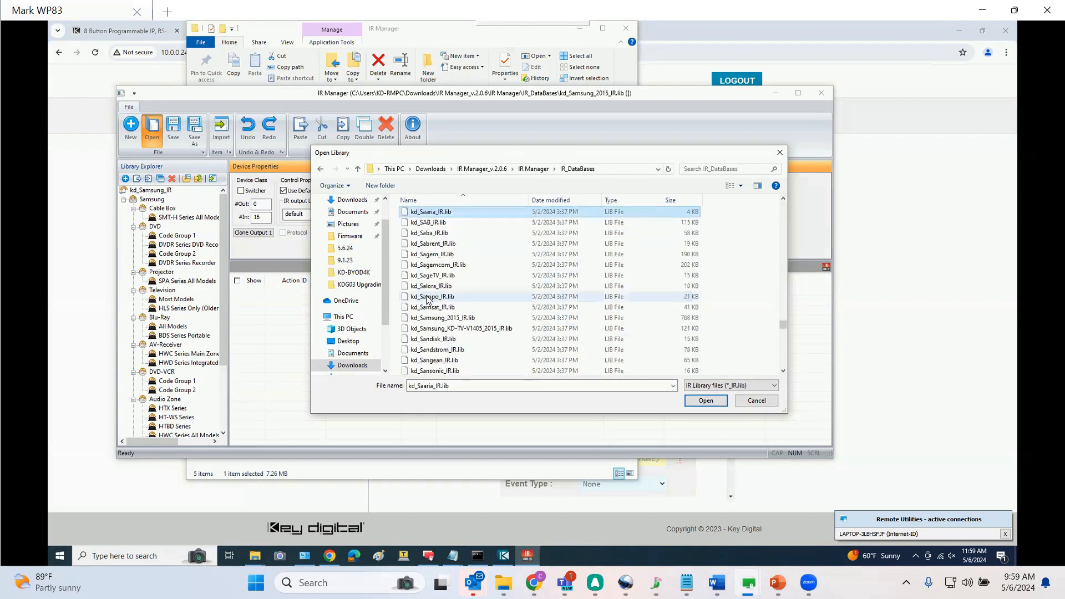
double_click(441, 318)
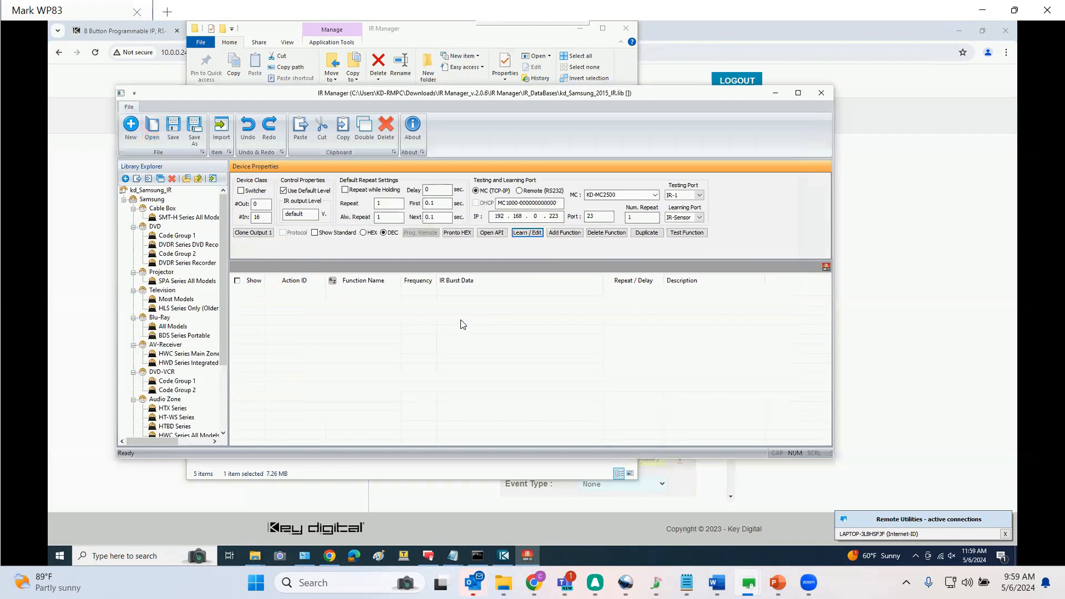
click(177, 303)
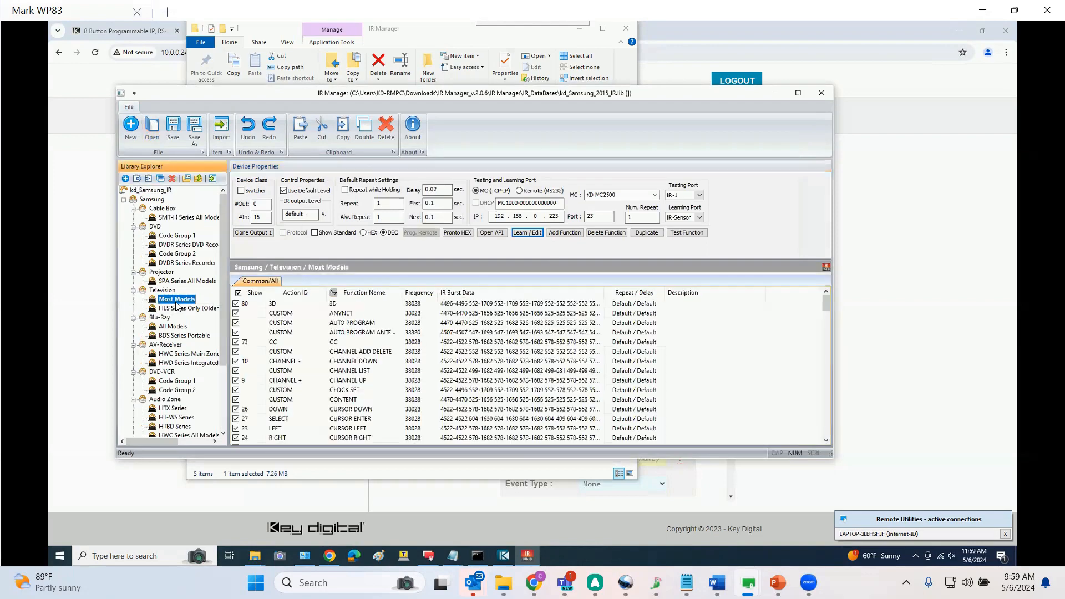
Sort the Samsung TV functions by action ID and copy the POWER OFF IR burst data
click(293, 292)
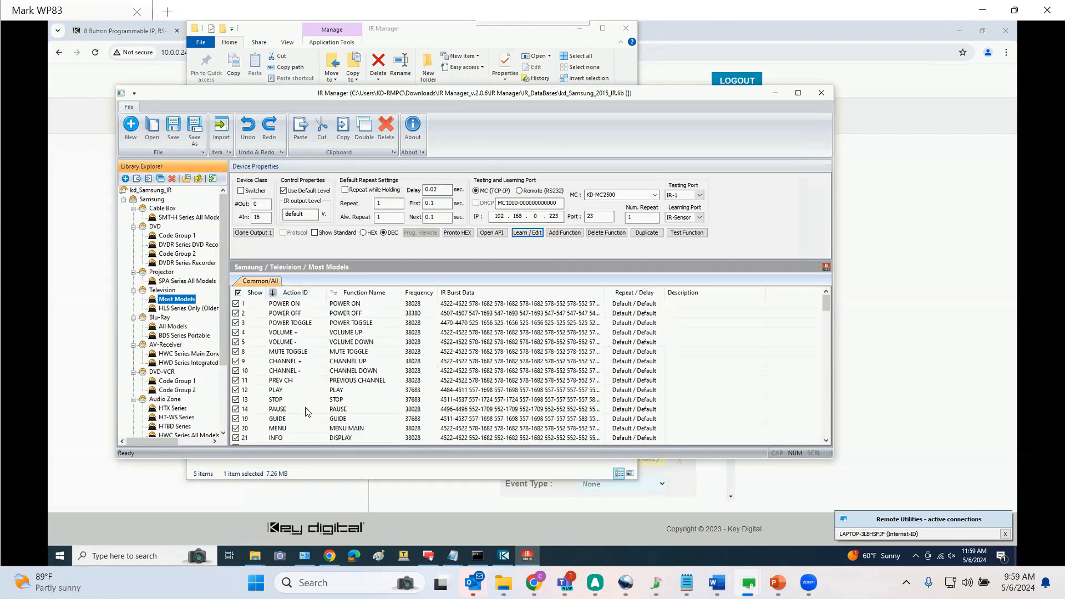
click(487, 315)
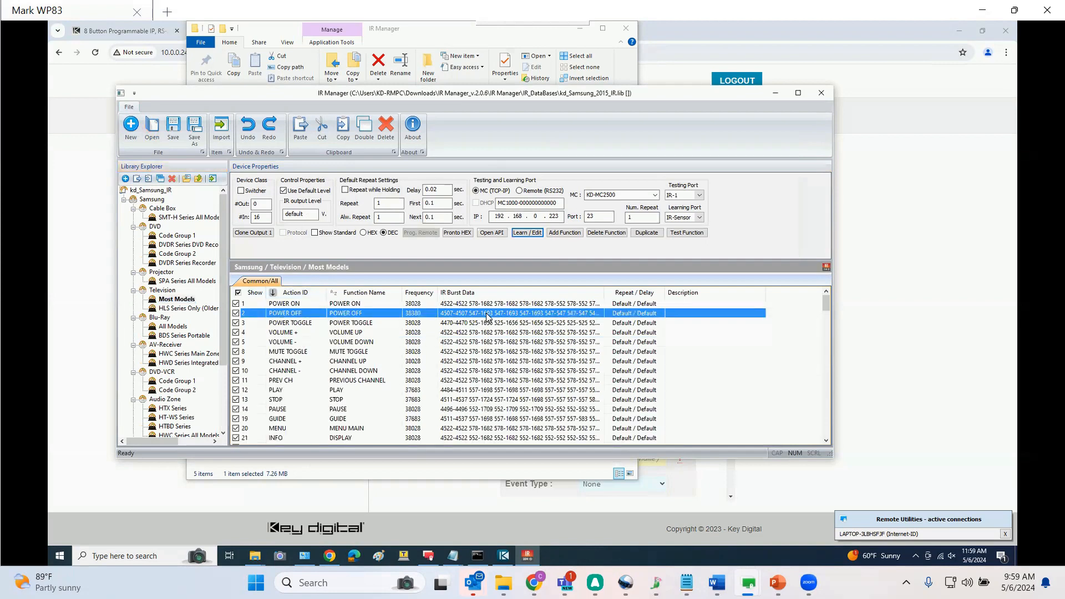
click(487, 316)
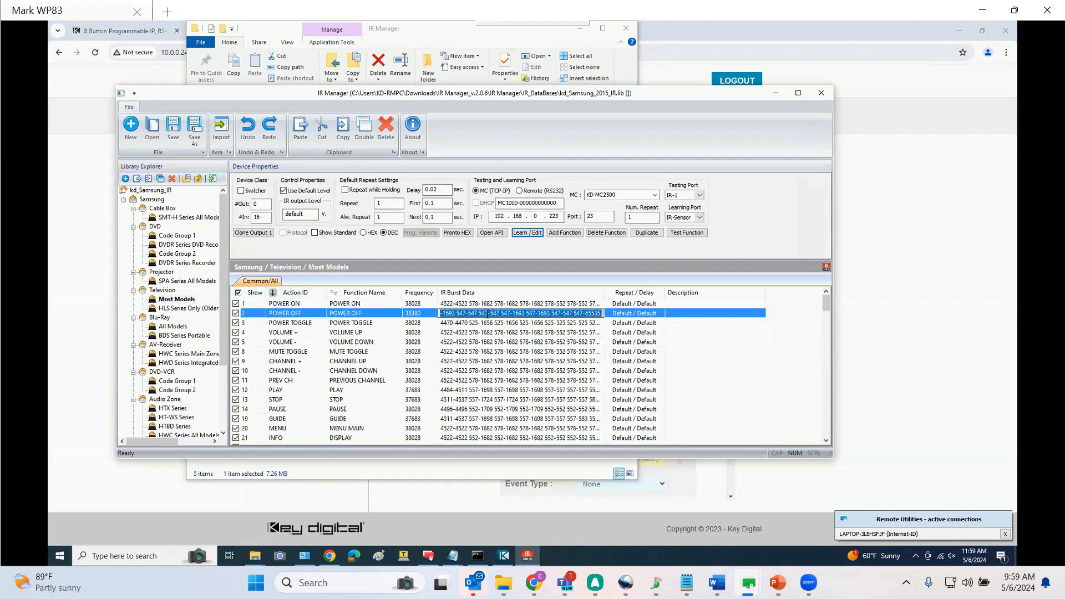
right_click(487, 315)
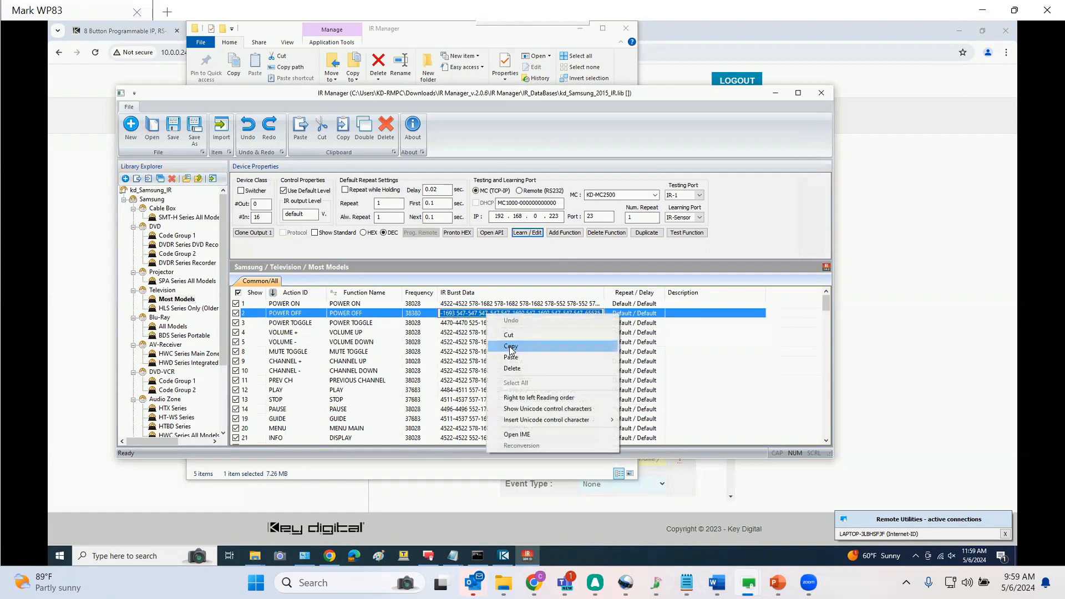
click(510, 347)
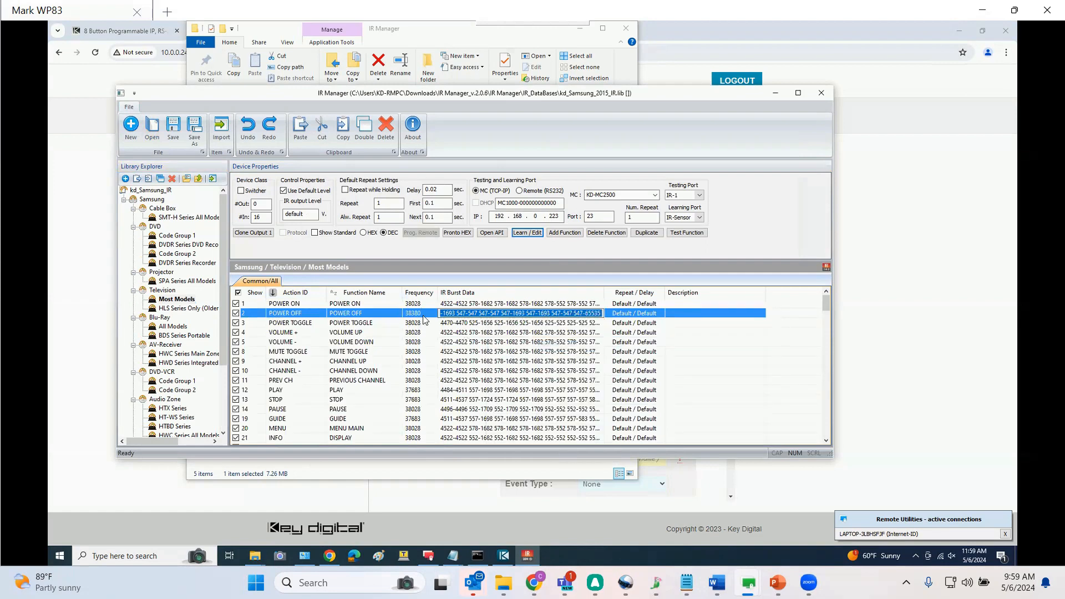
Paste the POWER OFF code into Button 1's Event 1 data and set its data type to Compass IR Lib
click(896, 305)
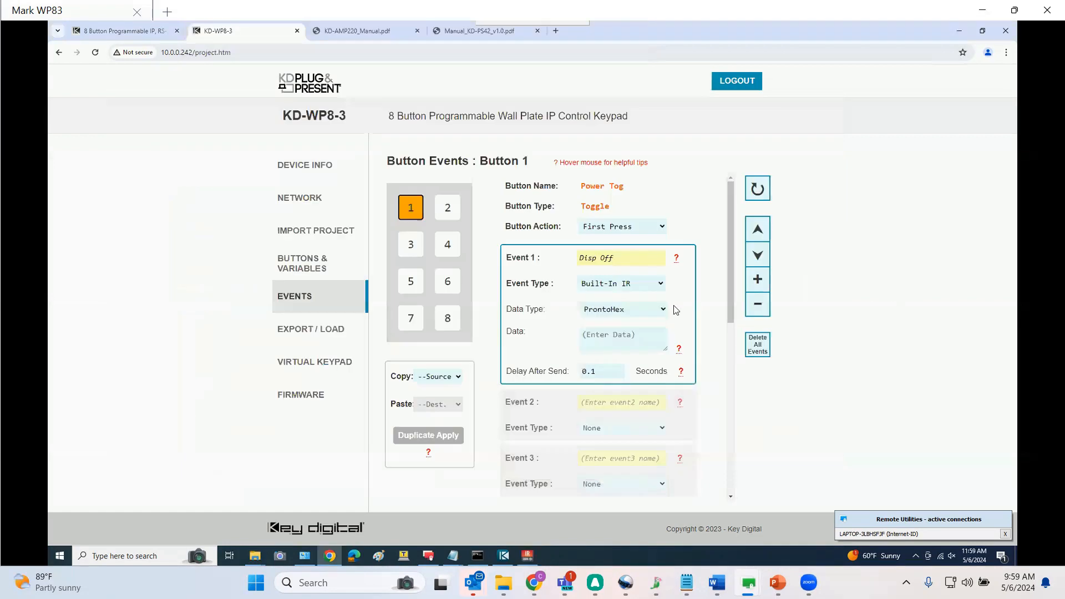
click(617, 333)
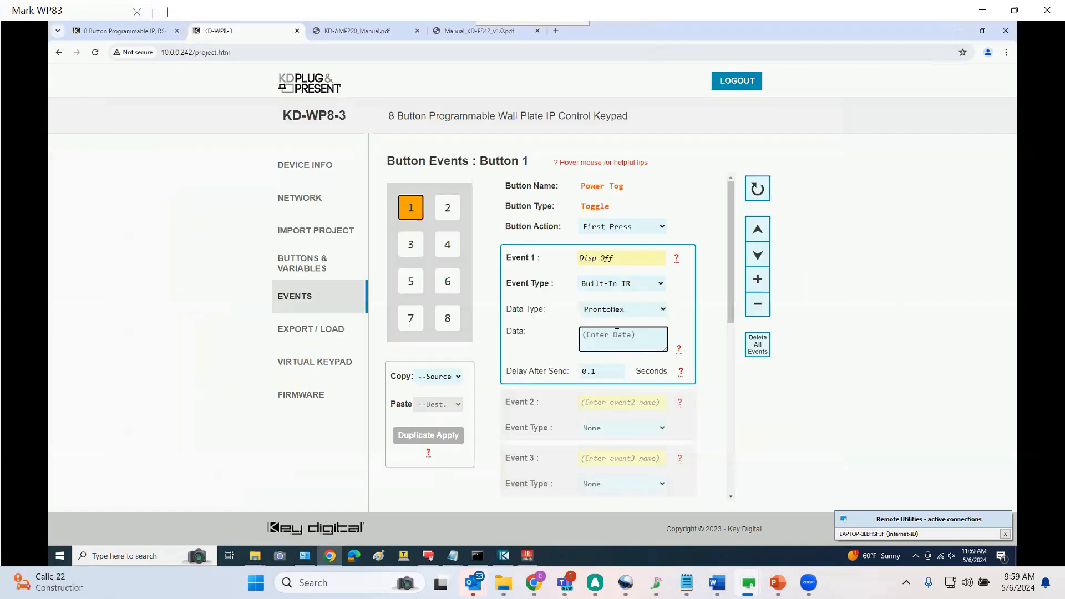
key(ctrl+v)
click(622, 309)
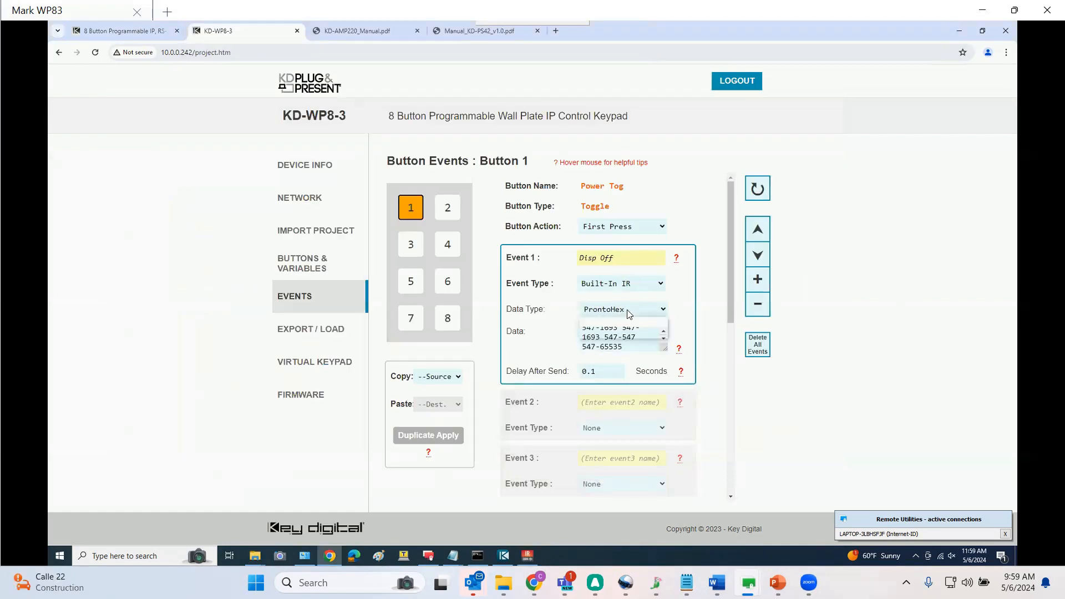
click(620, 333)
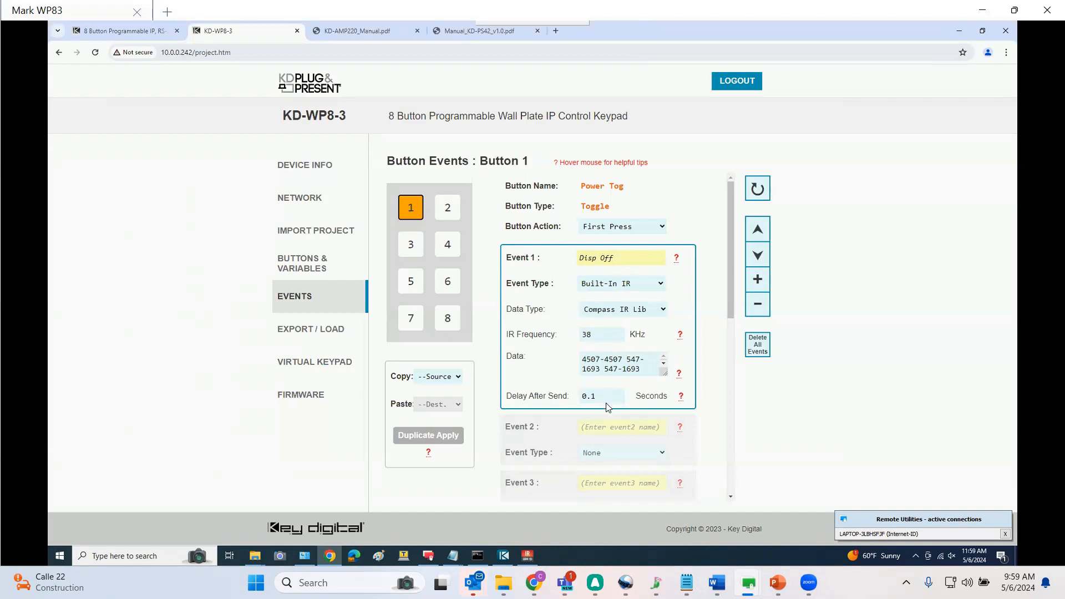
Name Event 2 'Amp Mute' and set its event type to Built-In RS232
click(603, 428)
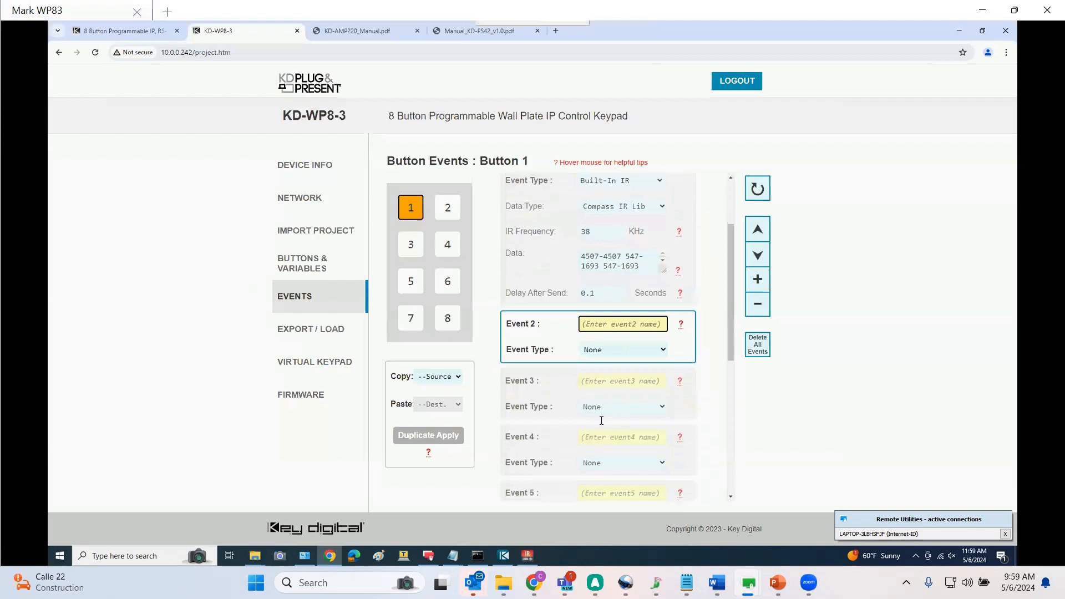
text(Amp Mute)
click(601, 352)
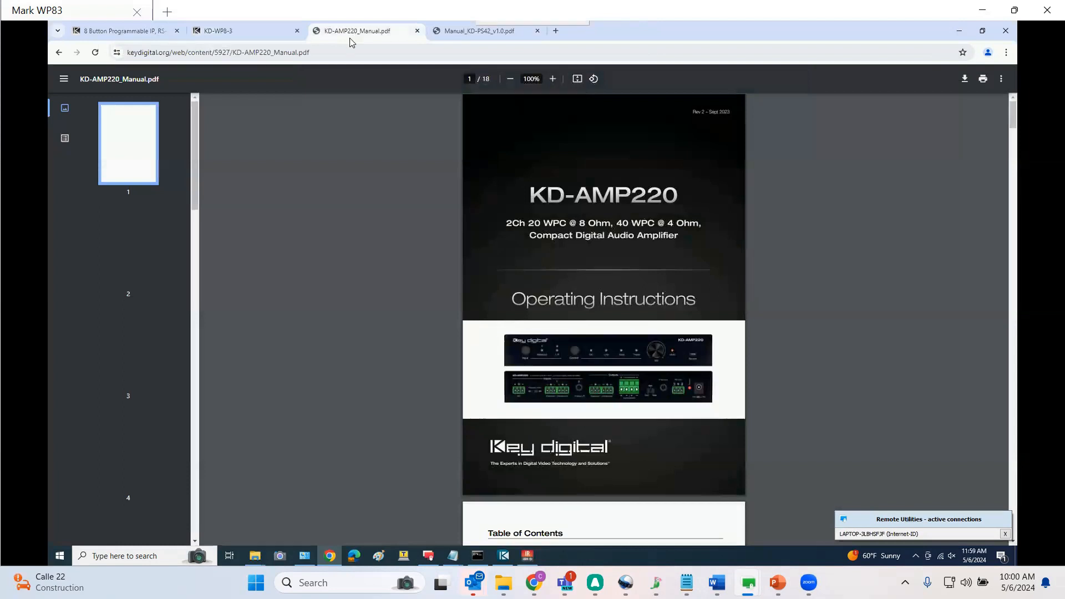
Examine the KD-AMP220 manual's RS-232 control settings and command tables
click(111, 248)
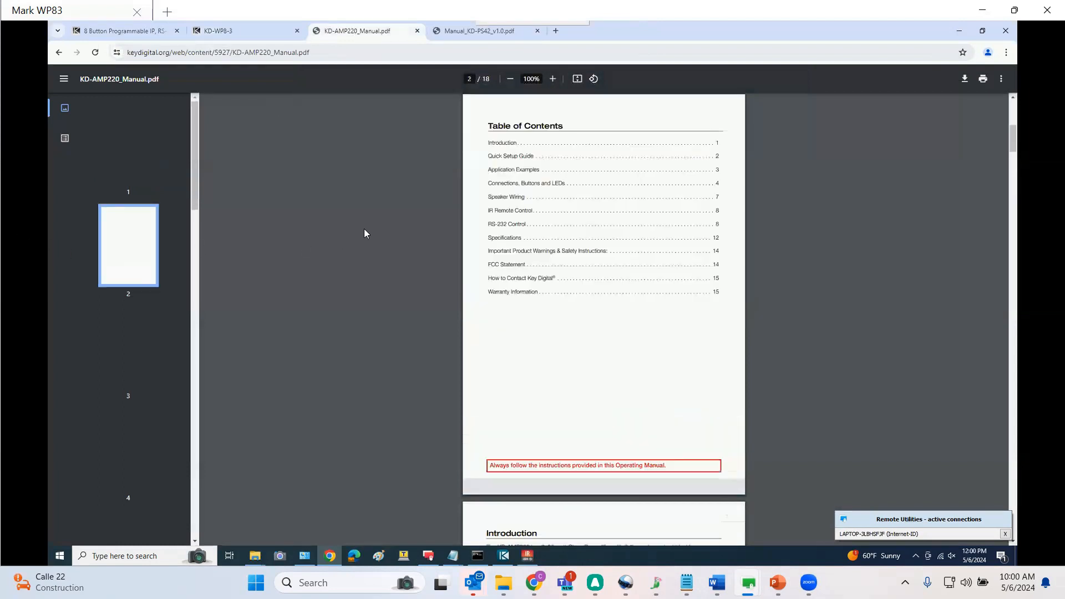
click(507, 225)
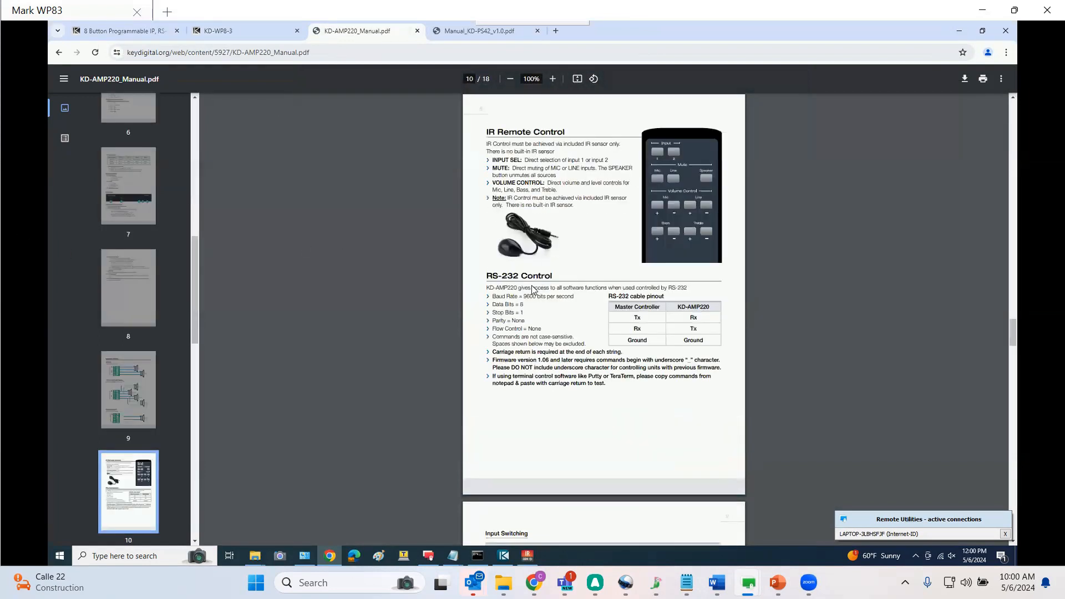
scroll(534, 298, up, 2)
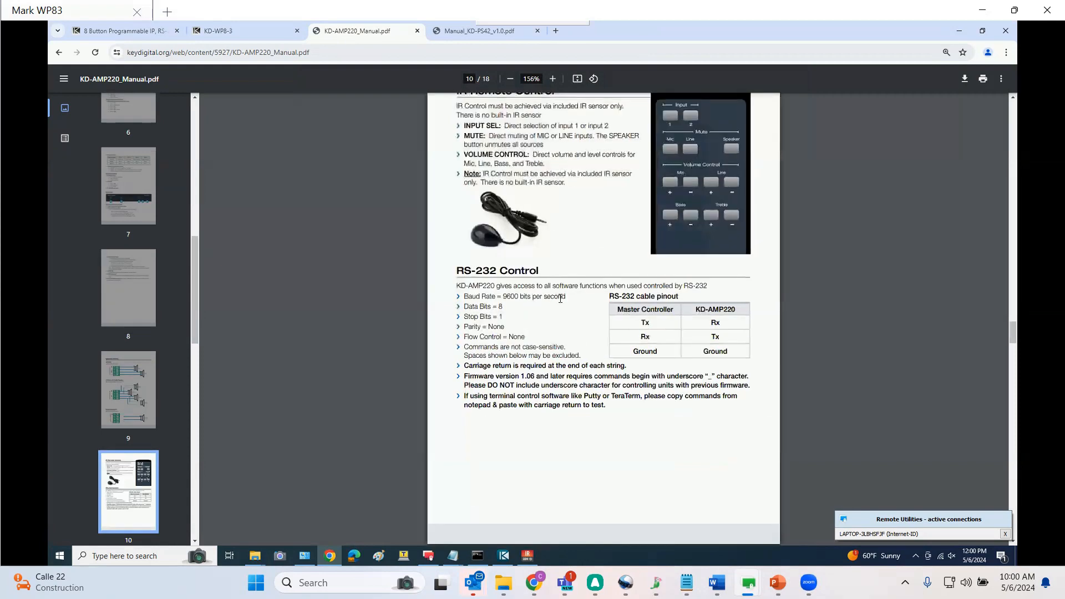
drag(558, 298, 464, 295)
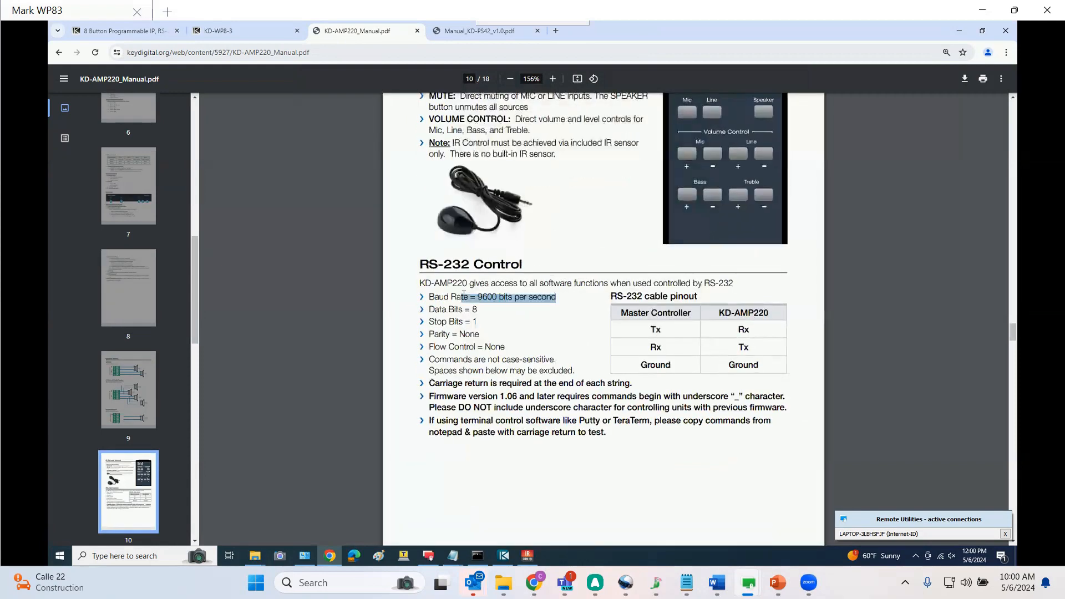
scroll(464, 296, down, 5)
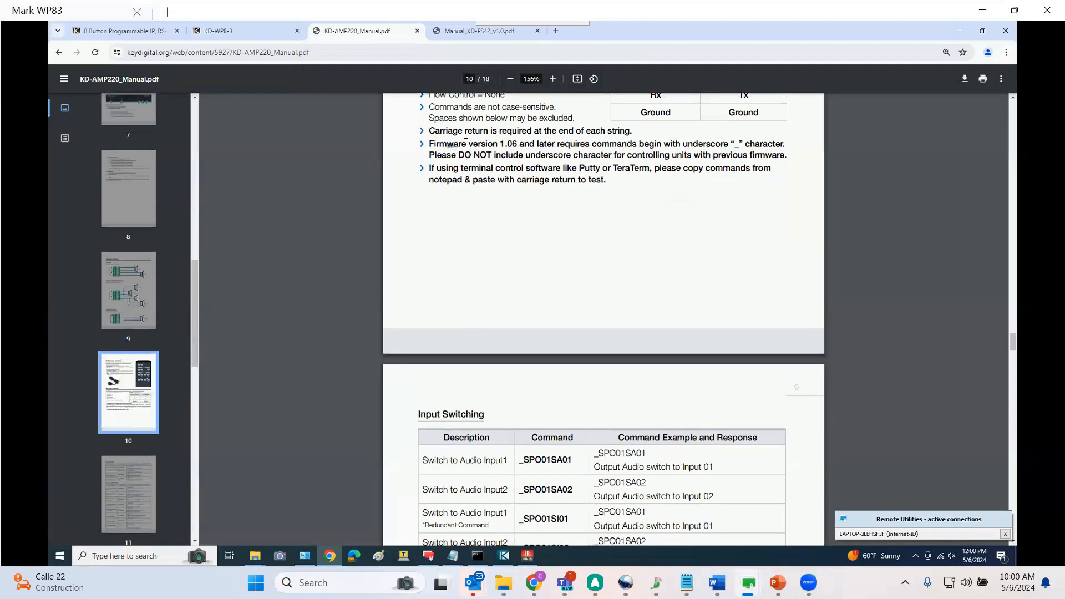
drag(441, 132, 605, 134)
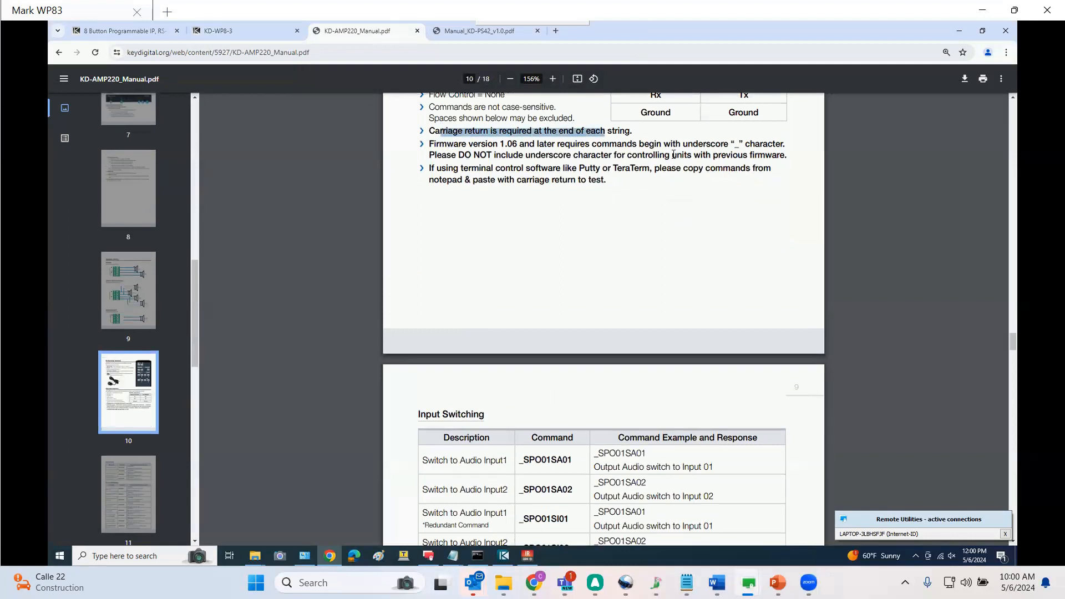
drag(673, 154, 742, 150)
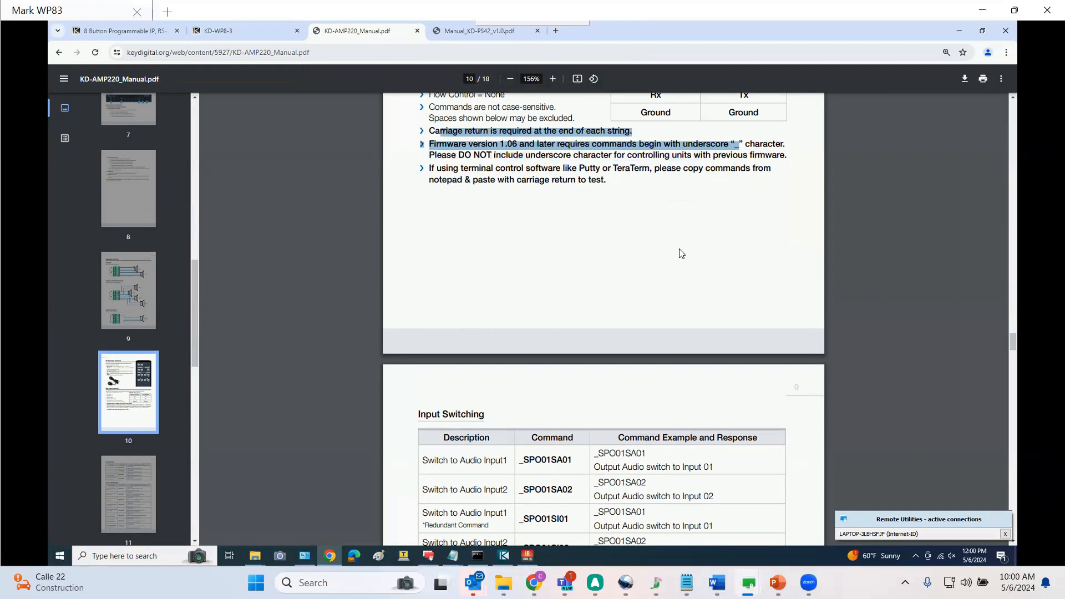
scroll(679, 250, down, 3)
scroll(677, 254, down, 6)
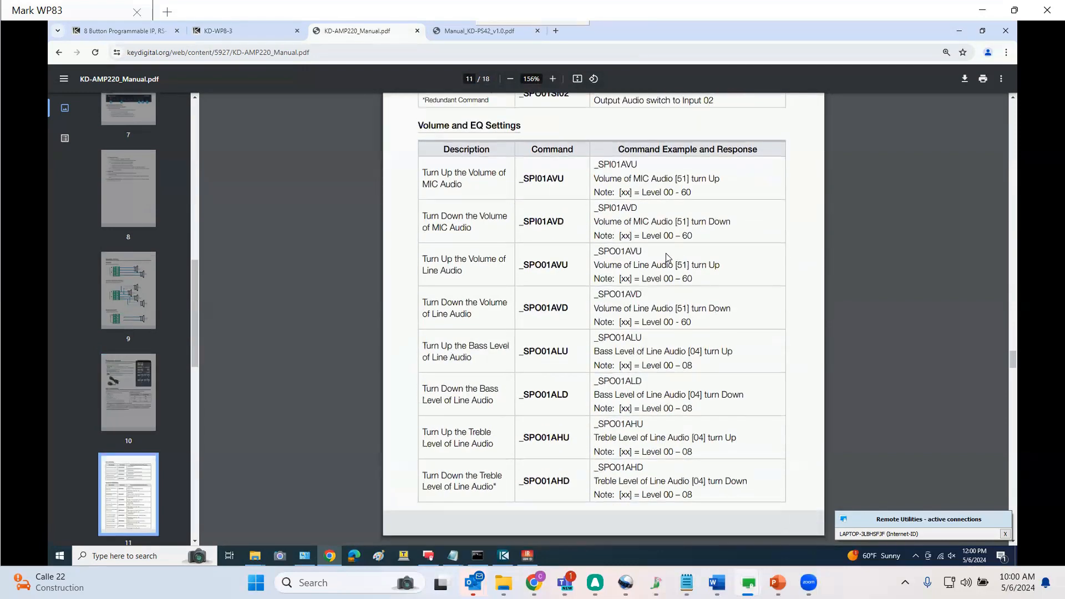
scroll(600, 280, down, 5)
scroll(599, 280, down, 5)
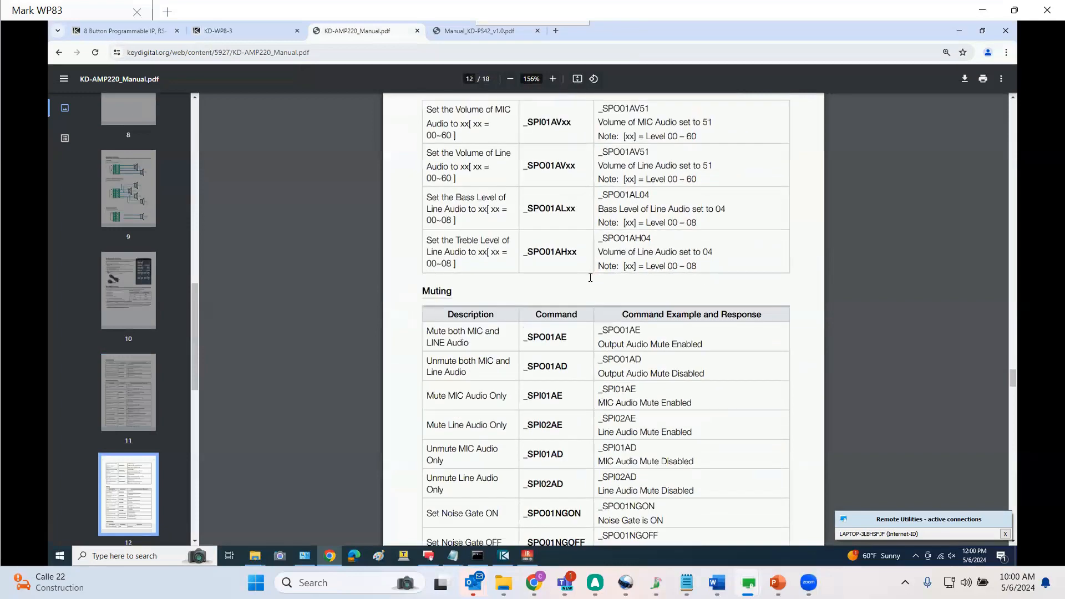
Set Event 2's baud rate to 9600 and its data to the manual's _SPO01AE mute command followed by \r
drag(715, 342, 524, 341)
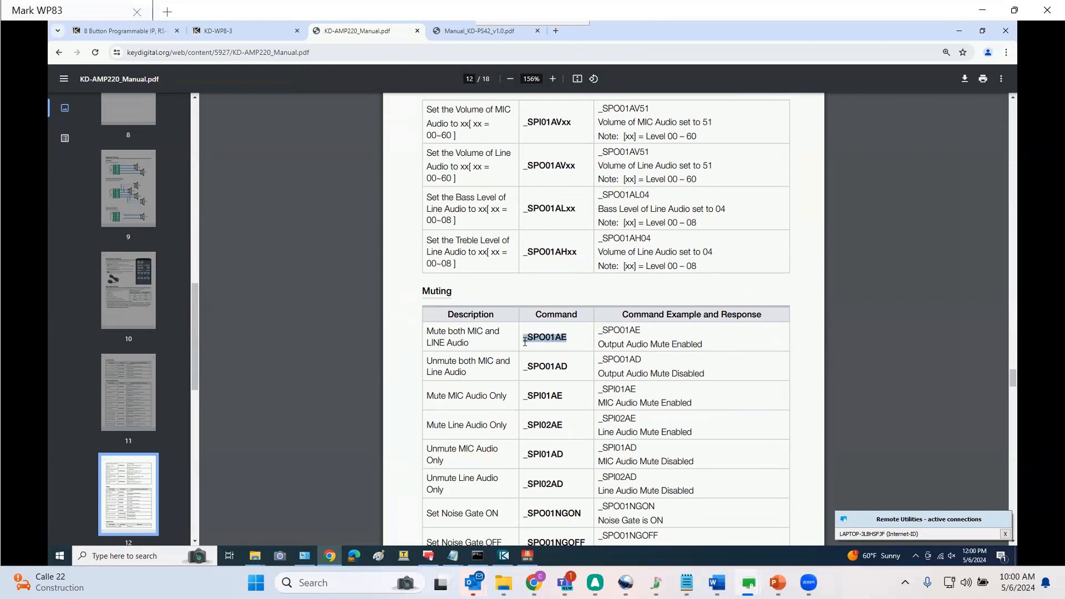
click(223, 28)
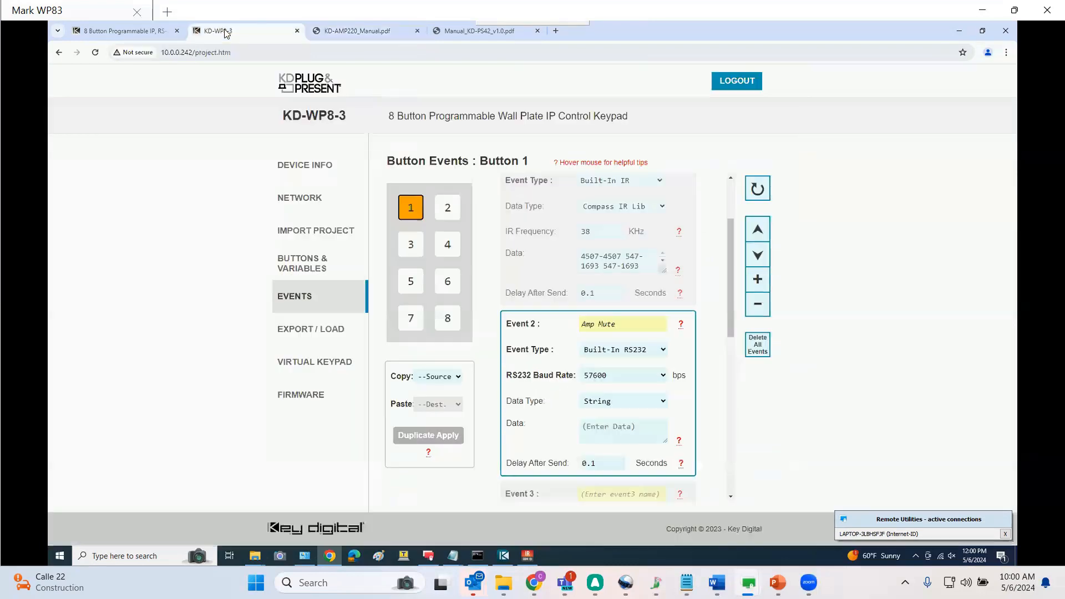
click(664, 373)
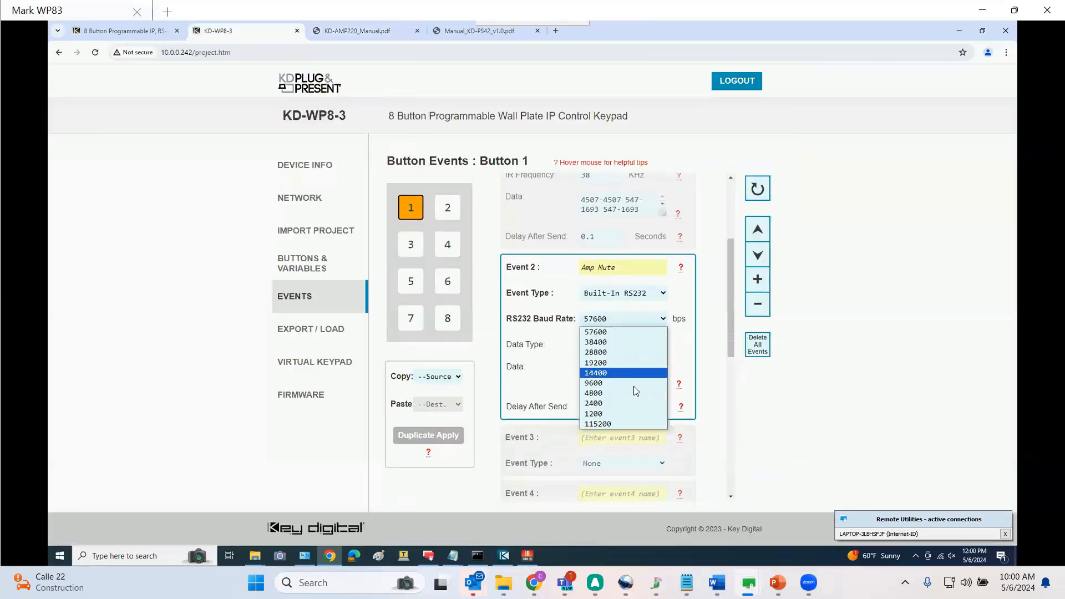
click(598, 384)
click(601, 374)
text(_SP001AE)
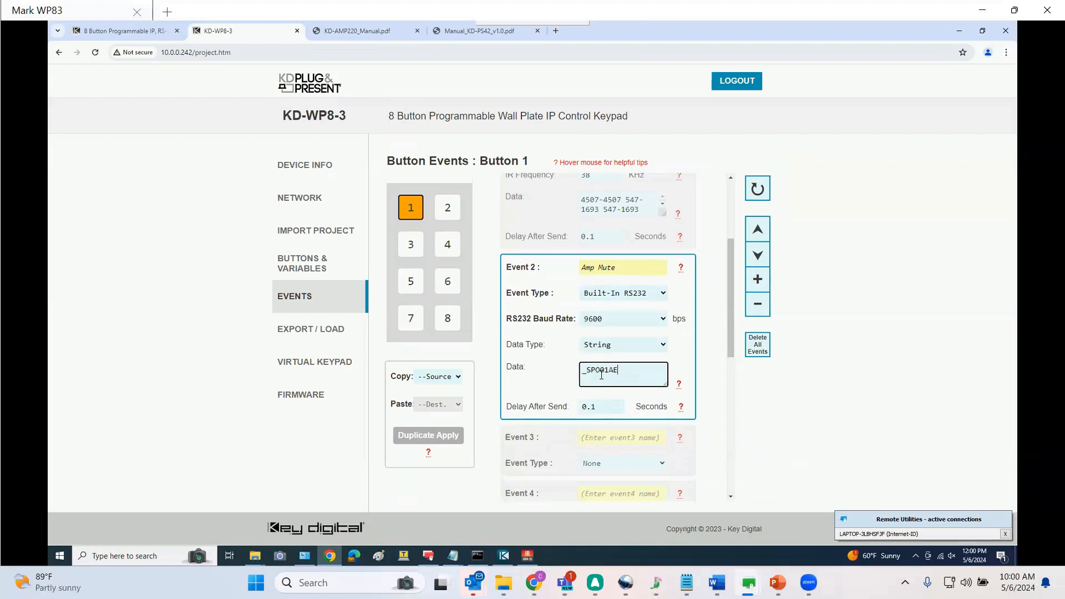
text(\r)
Switch Button 1's action to Second Press and name its Event 1 'Disp On'
scroll(637, 233, up, 3)
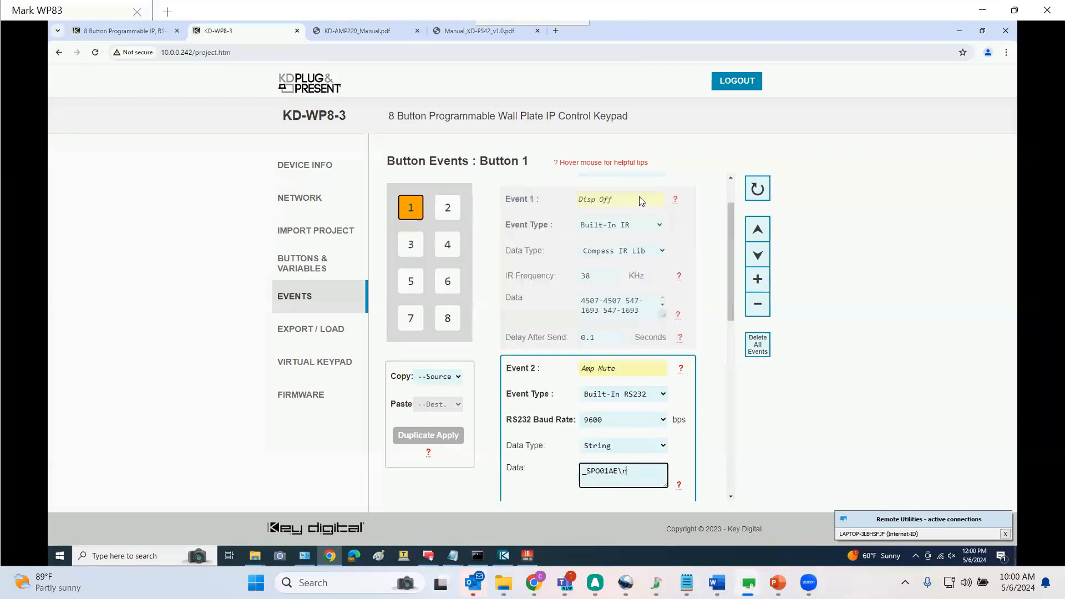
click(646, 228)
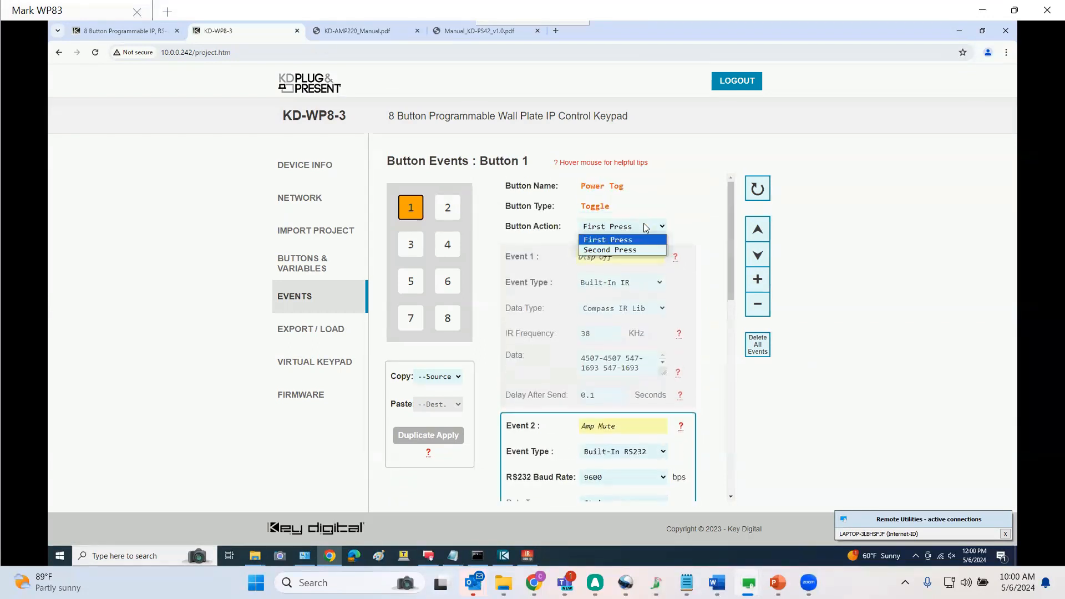
click(632, 250)
click(621, 264)
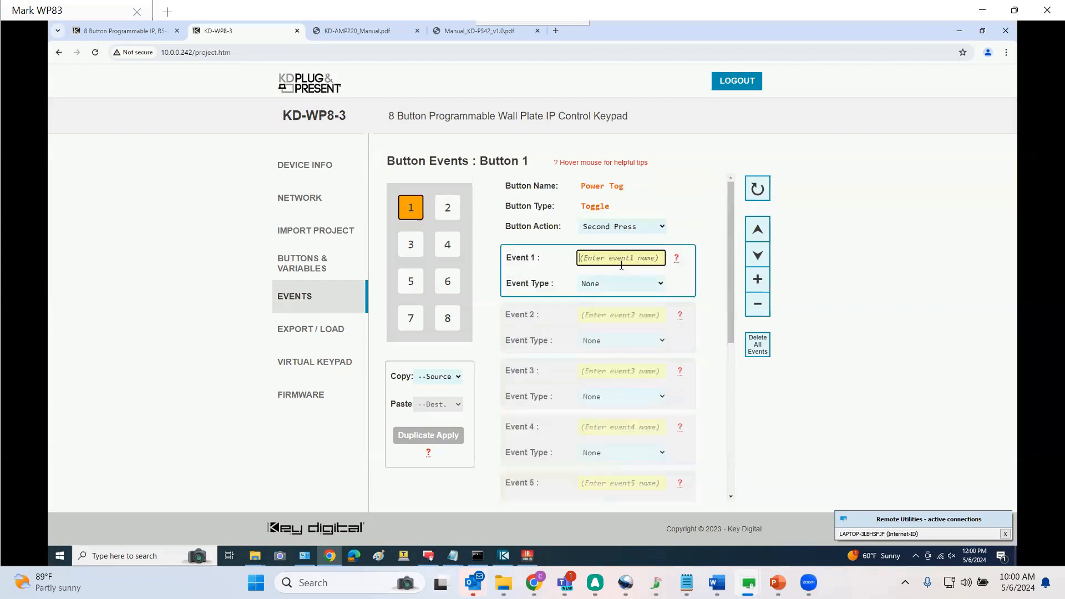
text(Disp On)
Set the Second Press Event 1 type to Built-In IR with the Compass IR Lib data type
click(641, 284)
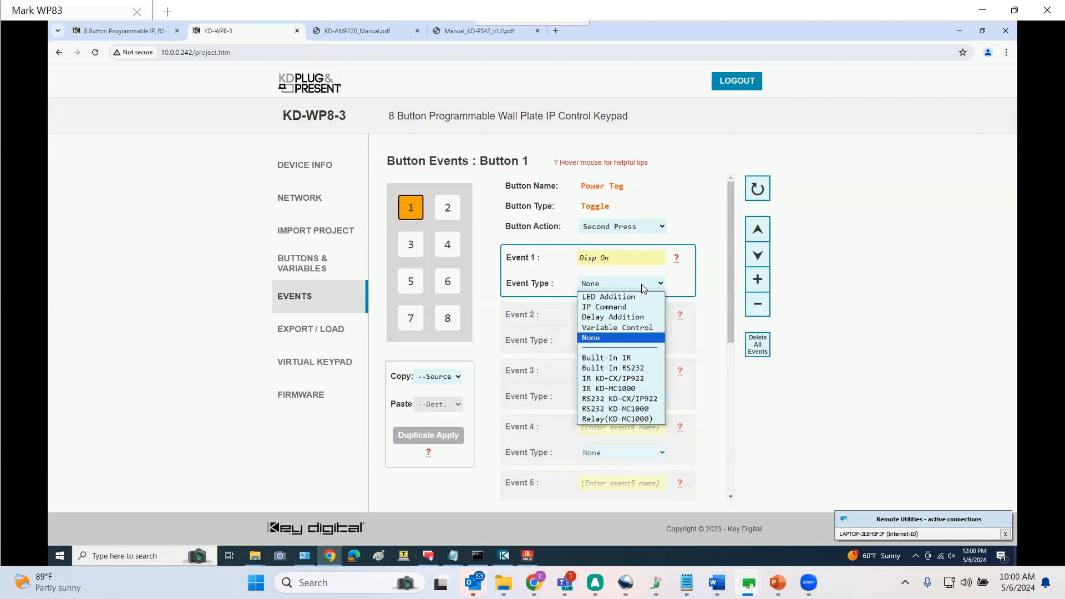
click(627, 358)
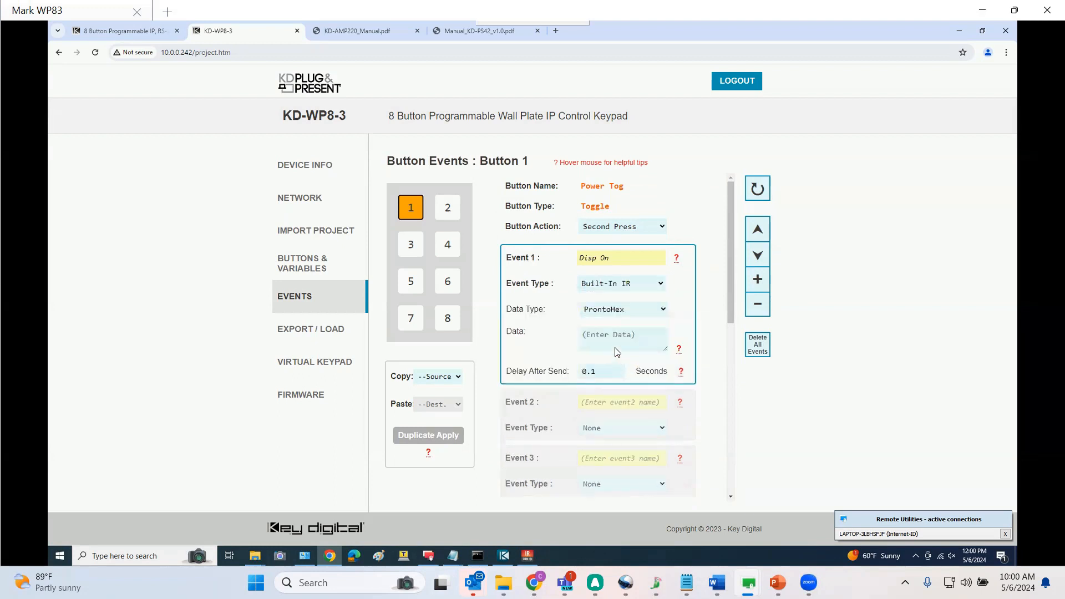
click(630, 312)
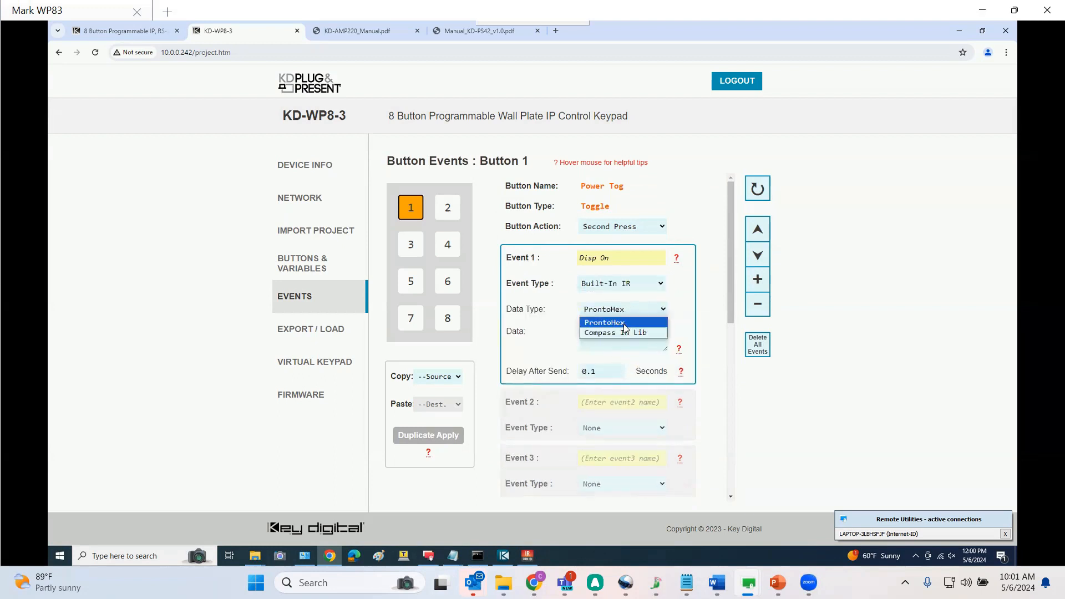
click(625, 332)
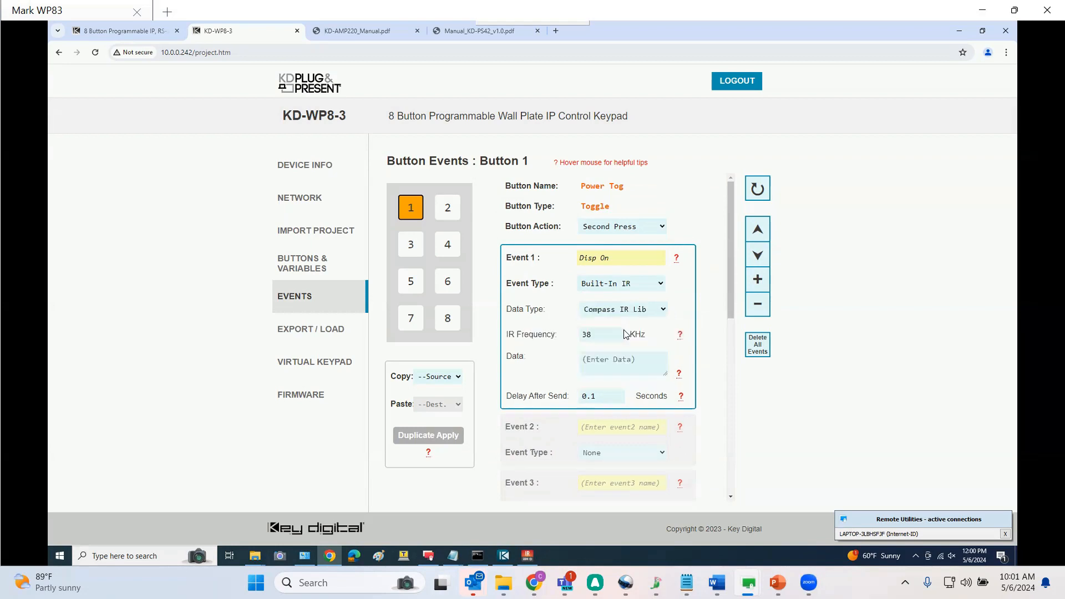
Copy the POWER ON IR burst data from the Samsung TV functions in IR Manager
click(527, 555)
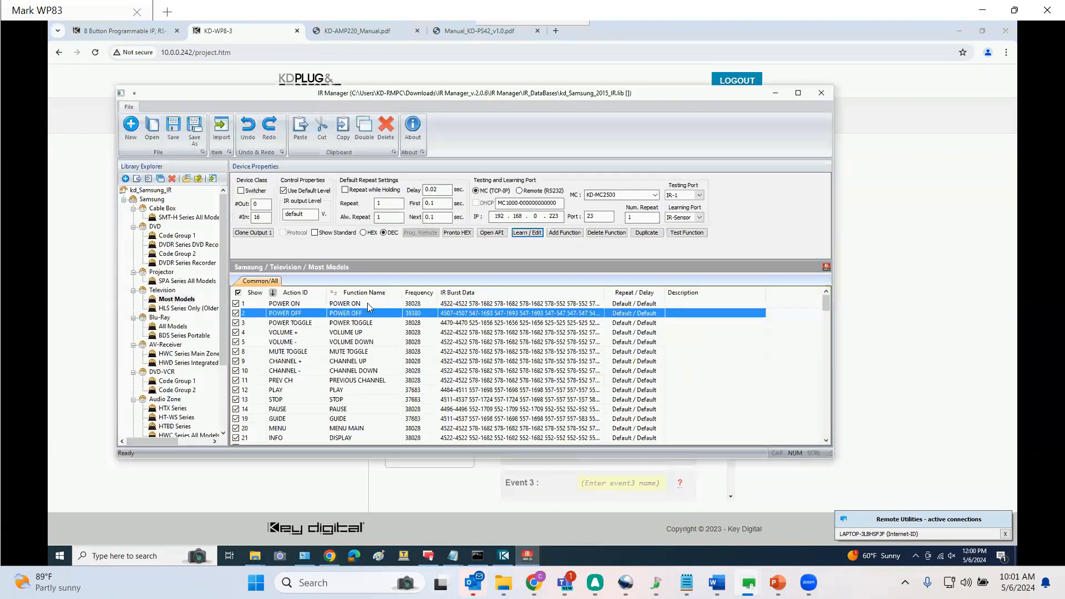
click(367, 302)
click(505, 304)
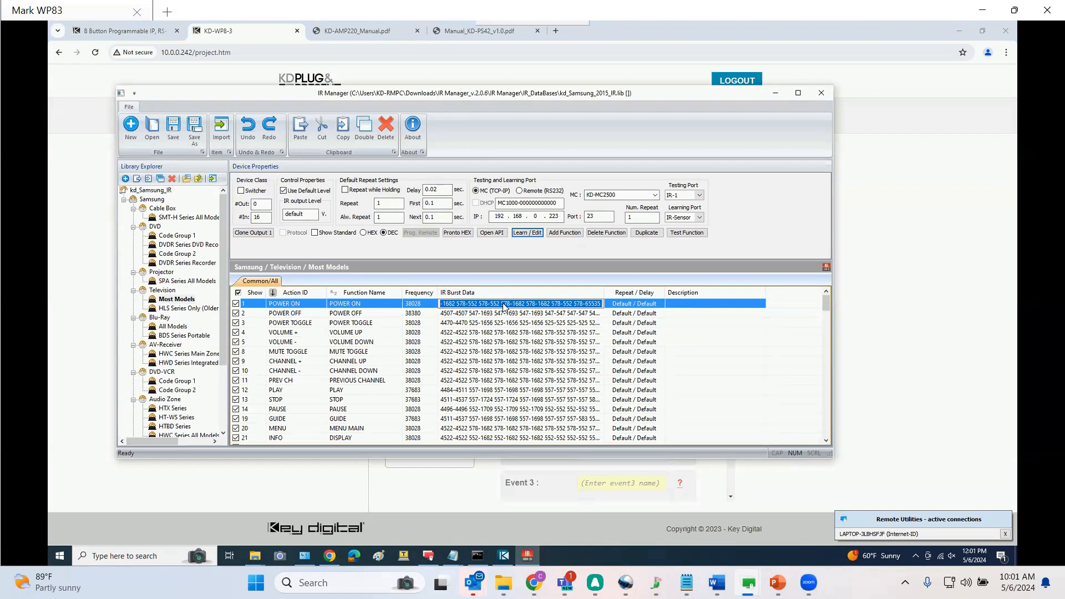
right_click(503, 305)
click(527, 335)
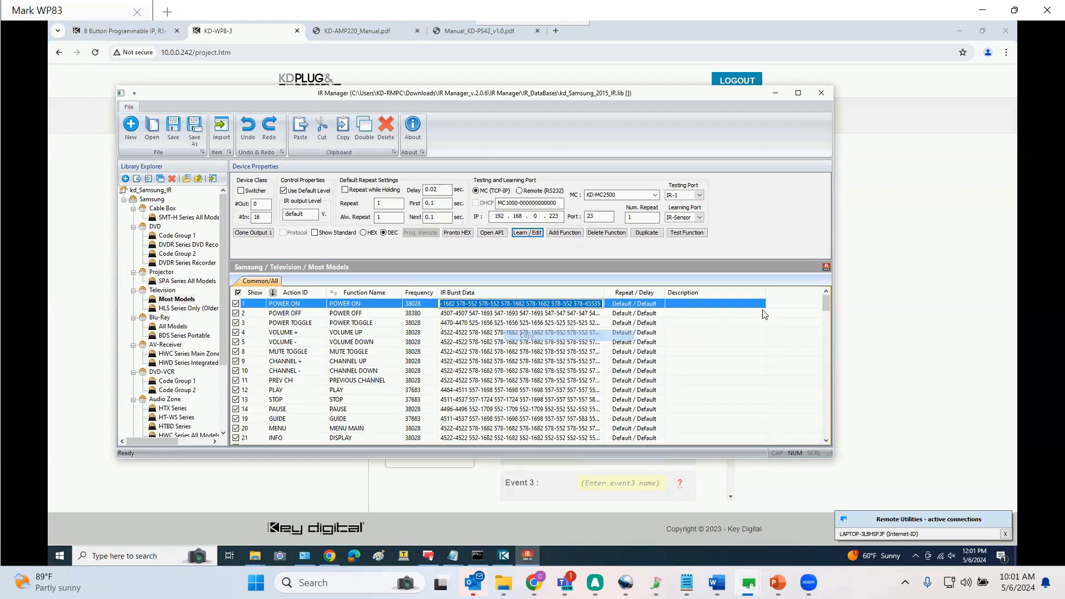
Paste the POWER ON code into the Second Press Event 1 data field
click(885, 321)
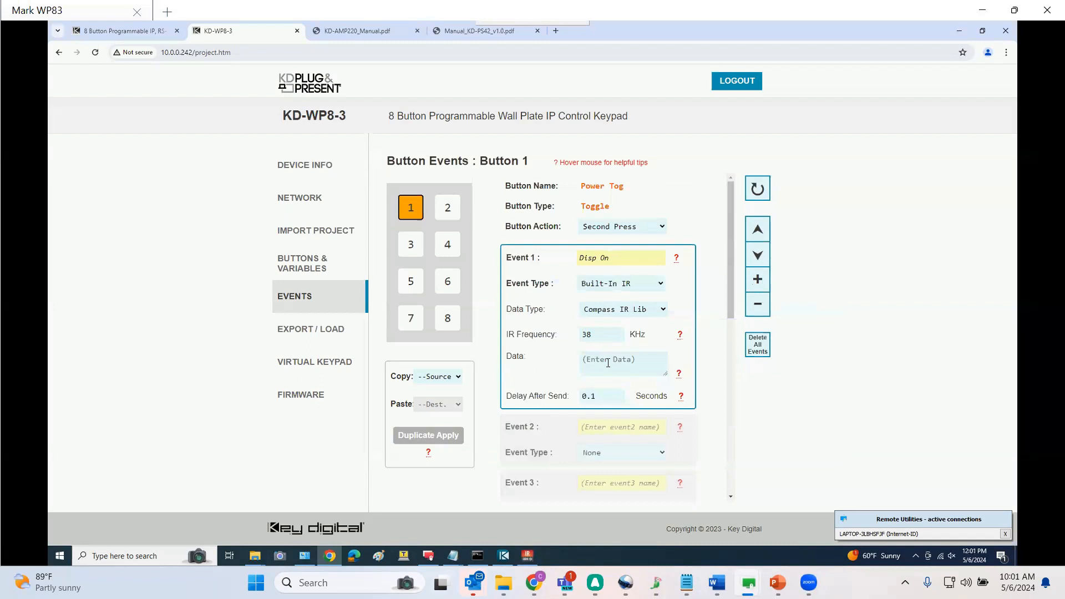
click(607, 363)
key(ctrl+v)
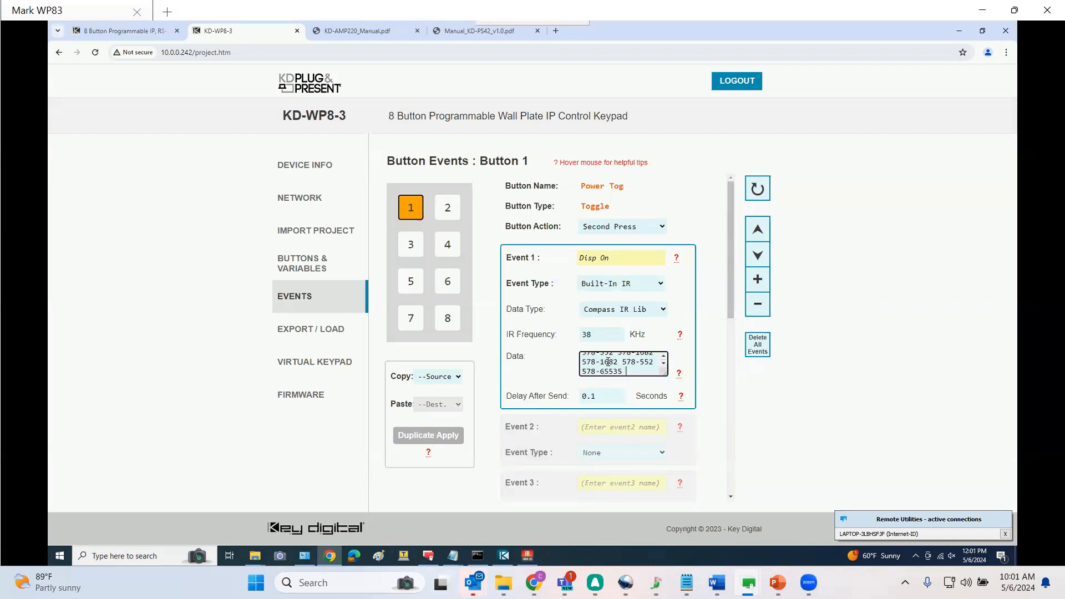
Name Button 1's Second Press Event 2 'Amp UnMute'
click(608, 427)
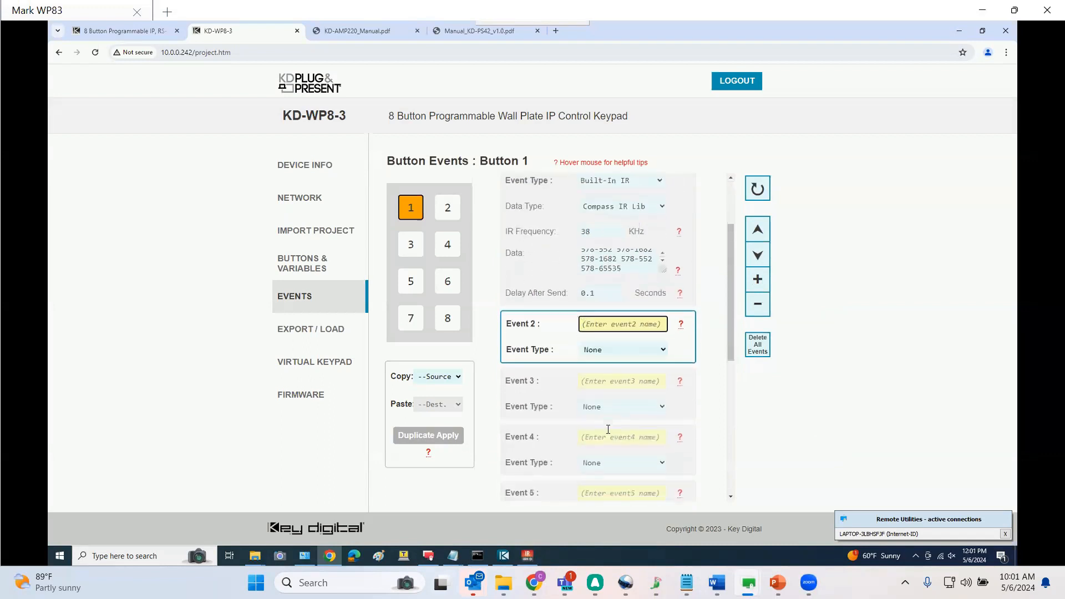
text(Amp UnMute)
Set Event 2's type to Built-In RS232 with a 9600 bps baud rate
click(605, 353)
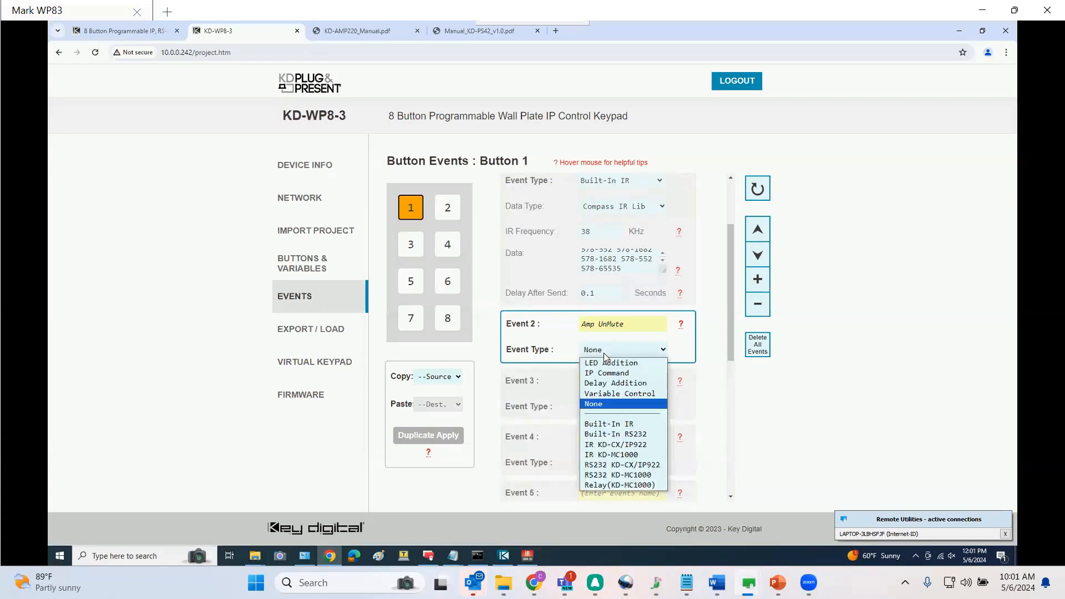
click(609, 434)
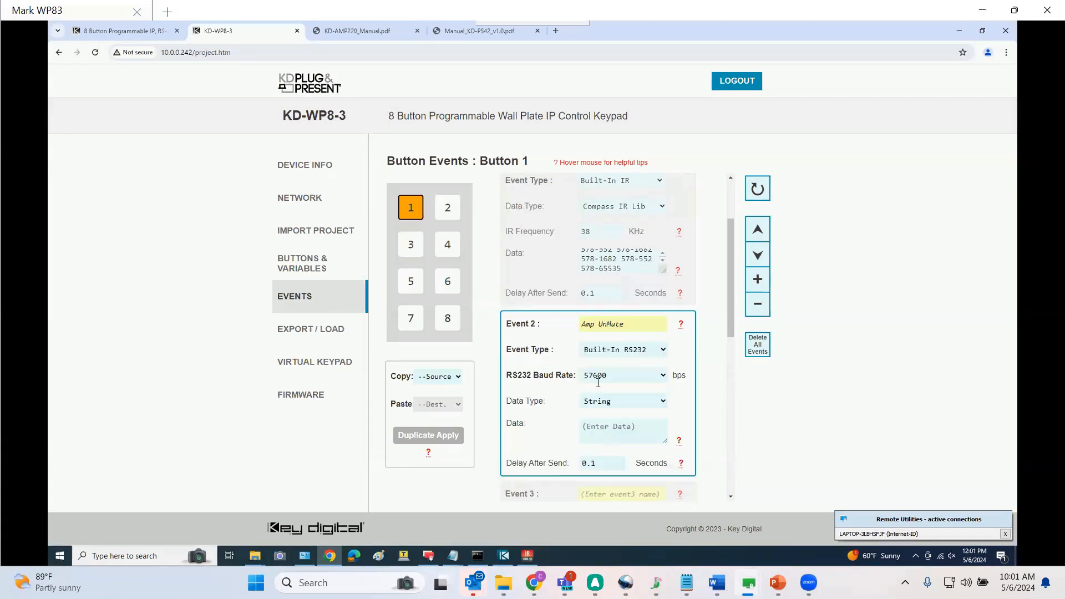
click(646, 379)
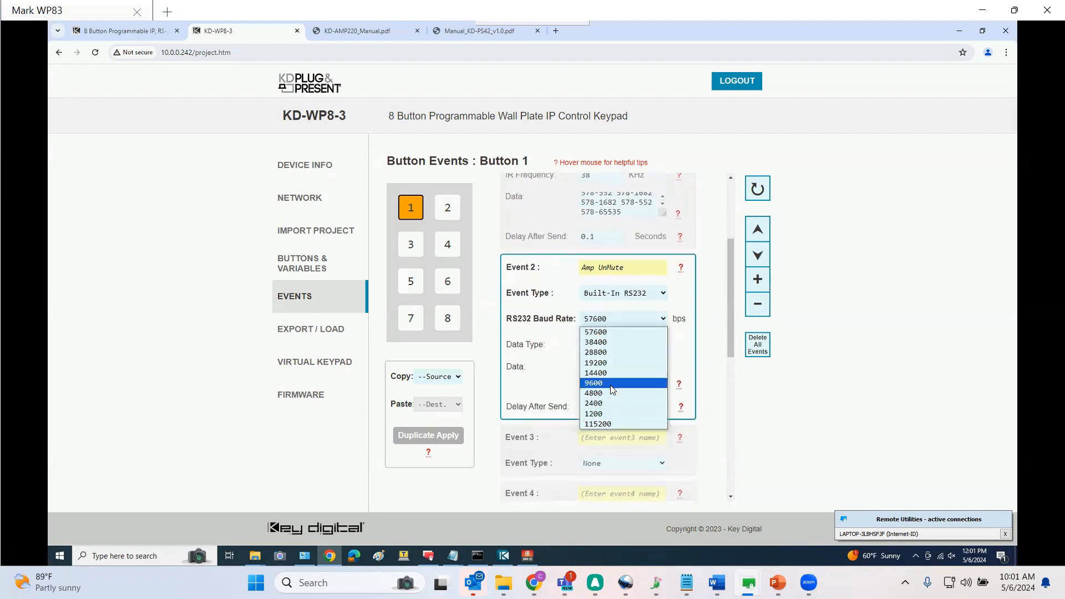
click(609, 385)
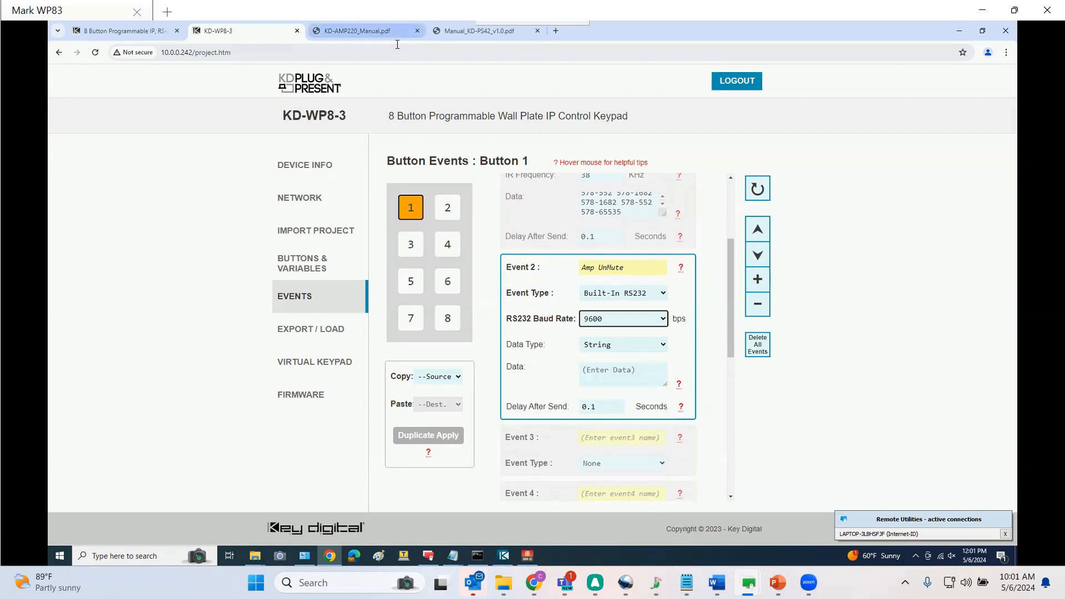
Copy the _SPO01AD unmute command from the Muting table in the KD-AMP220 manual
click(358, 31)
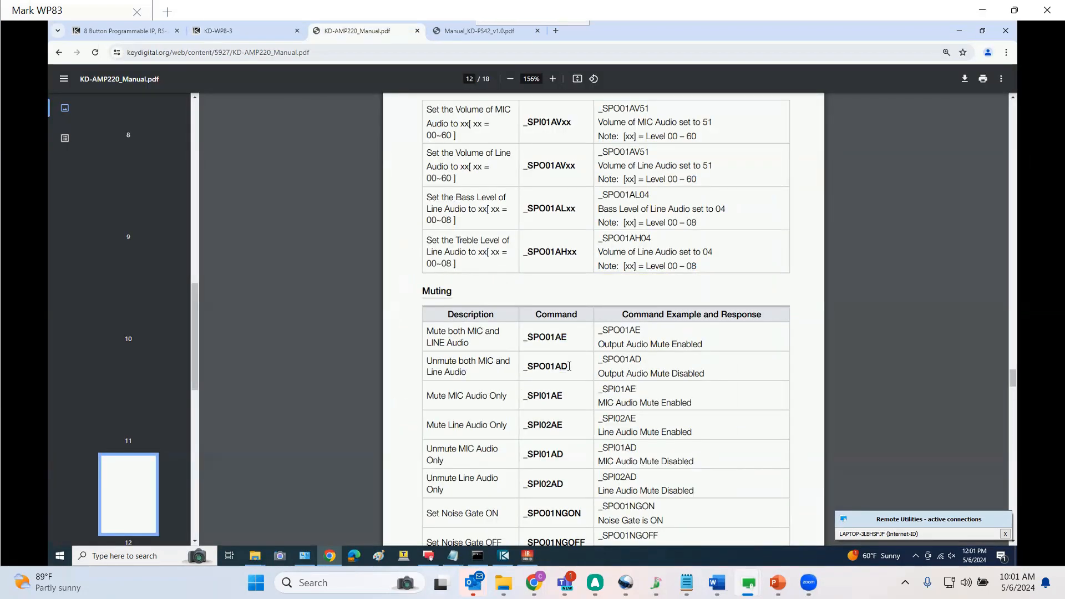
double_click(534, 367)
key(ctrl+c)
click(244, 31)
Paste the _SPO01AD command followed by \r into Event 2's data field
click(607, 375)
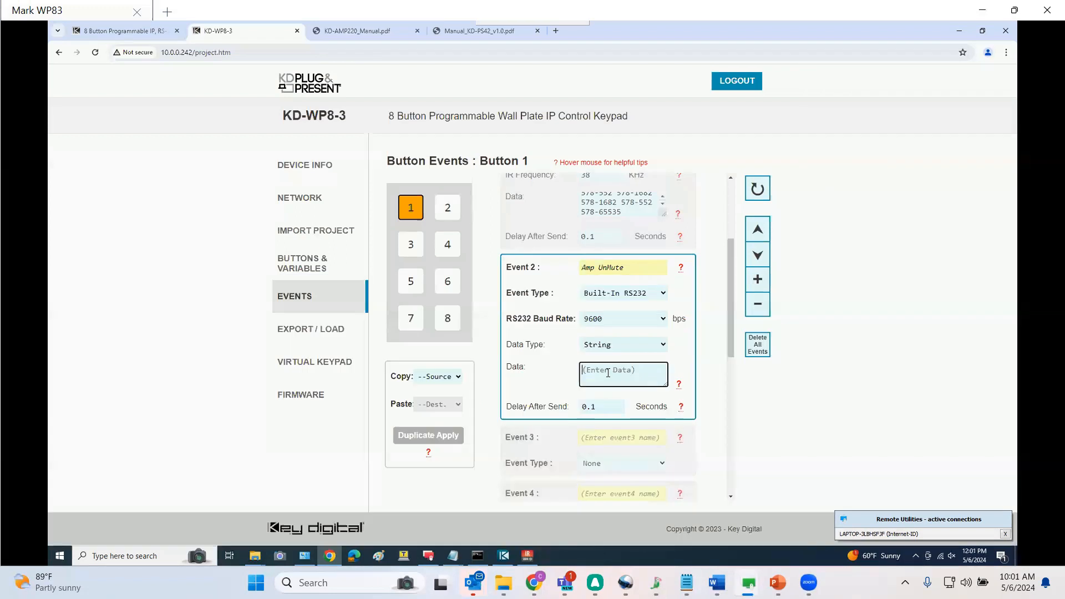
key(ctrl+v)
text(\r)
scroll(626, 329, up, 2)
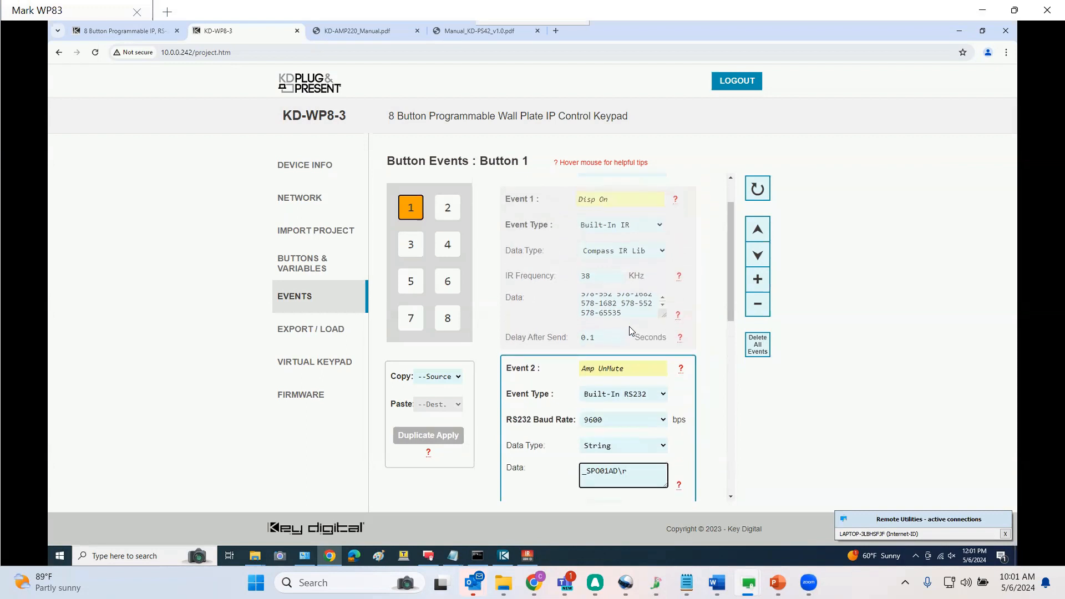
Open Button 3's events and copy the _SPO01AVU line volume up command from the KD-AMP220 manual
click(410, 253)
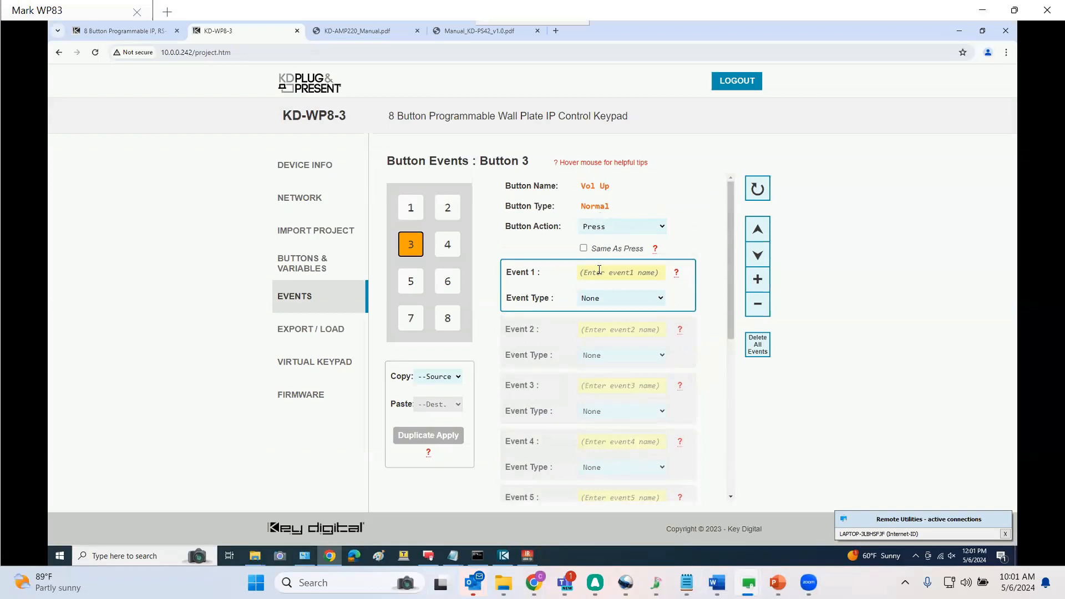
click(357, 31)
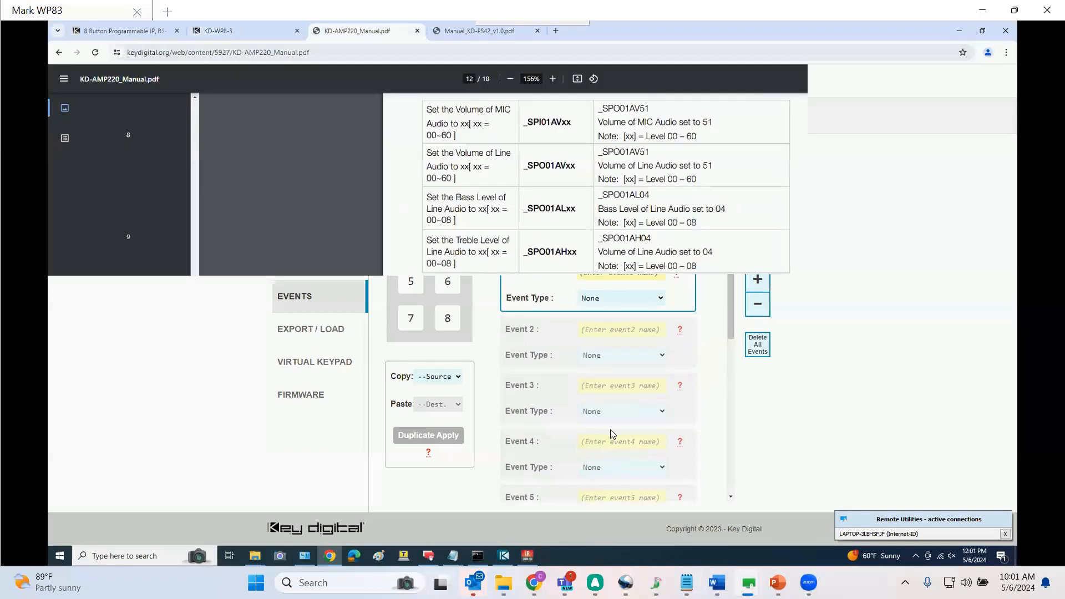
scroll(610, 383, up, 4)
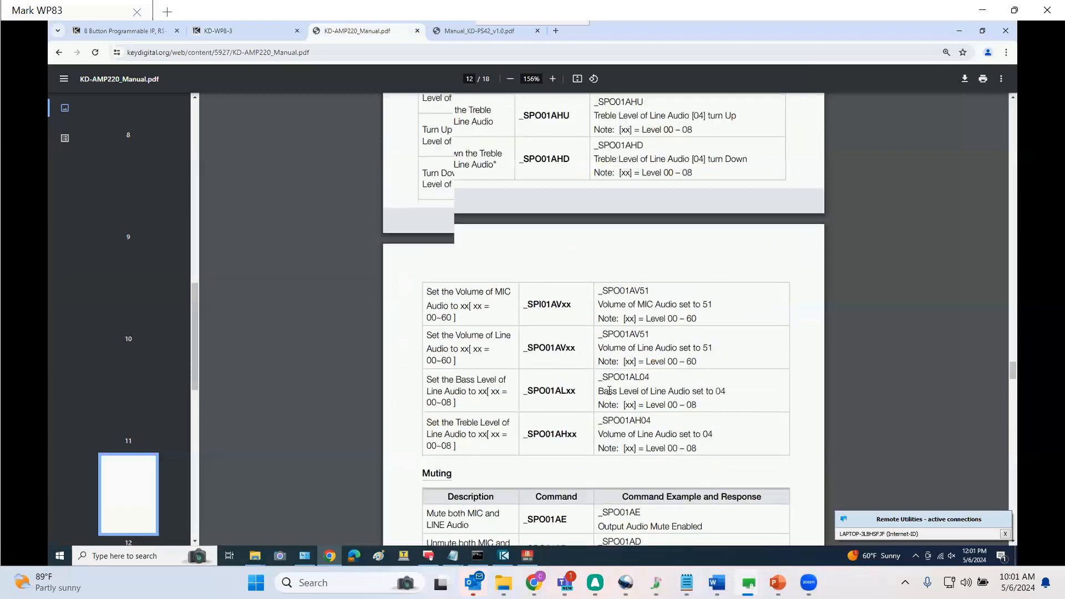
scroll(577, 392, up, 4)
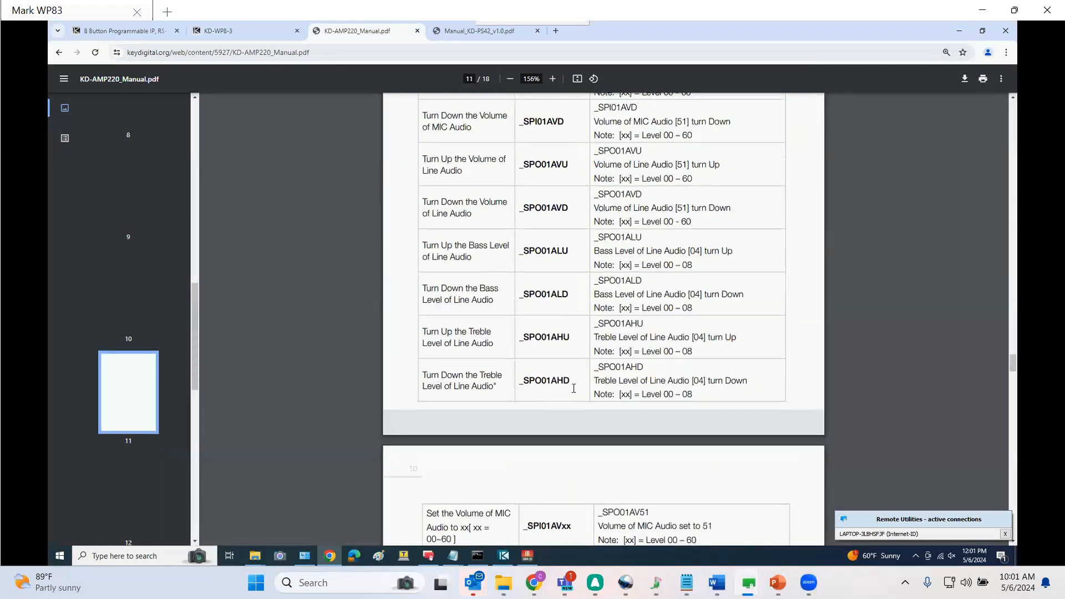
scroll(573, 388, up, 2)
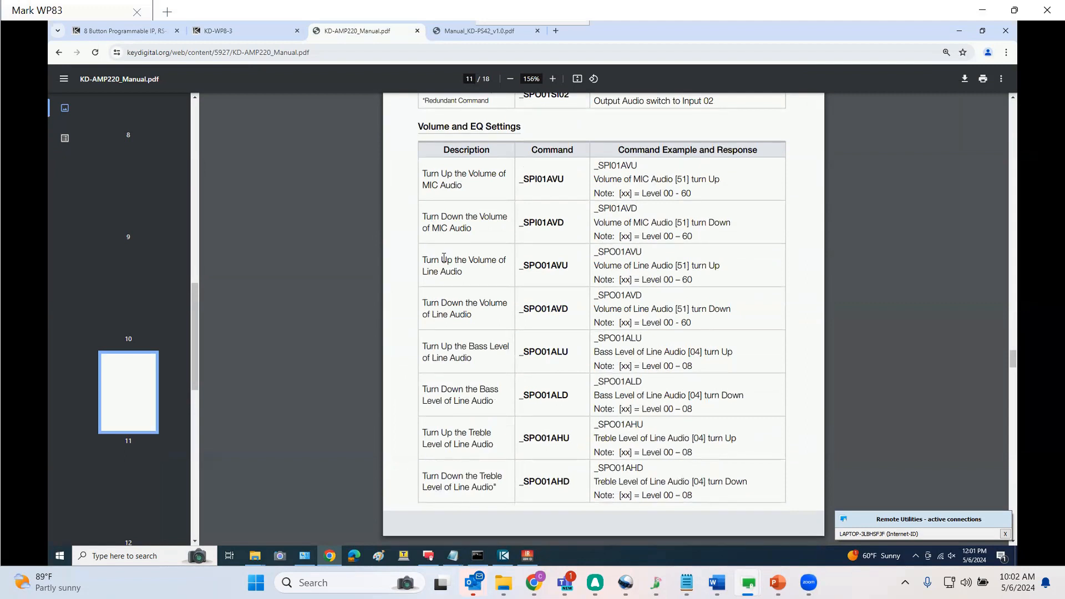
drag(442, 260, 463, 261)
drag(569, 266, 519, 266)
right_click(520, 266)
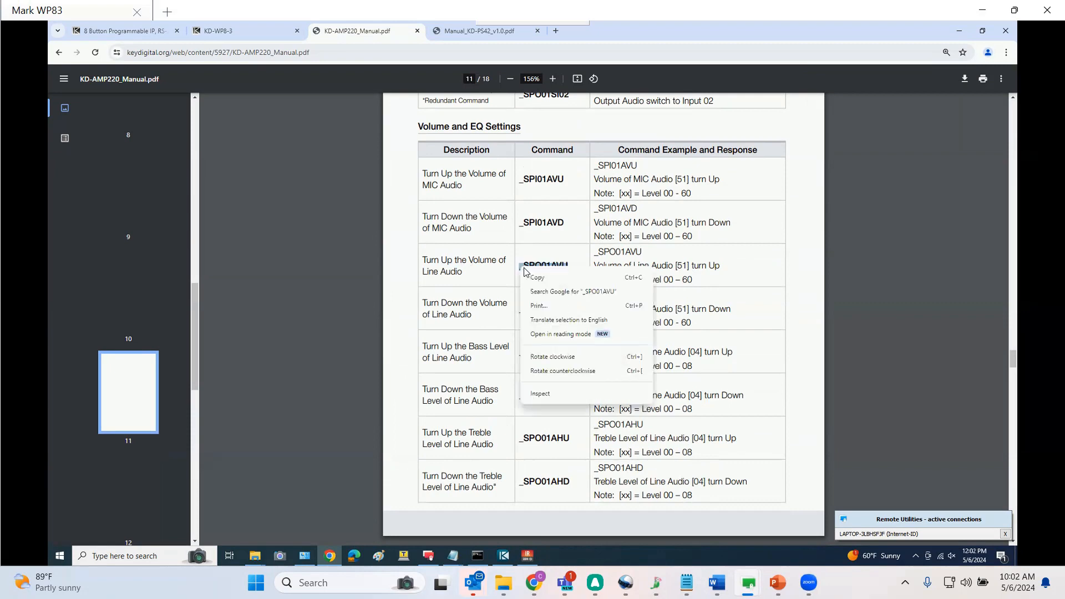
click(539, 272)
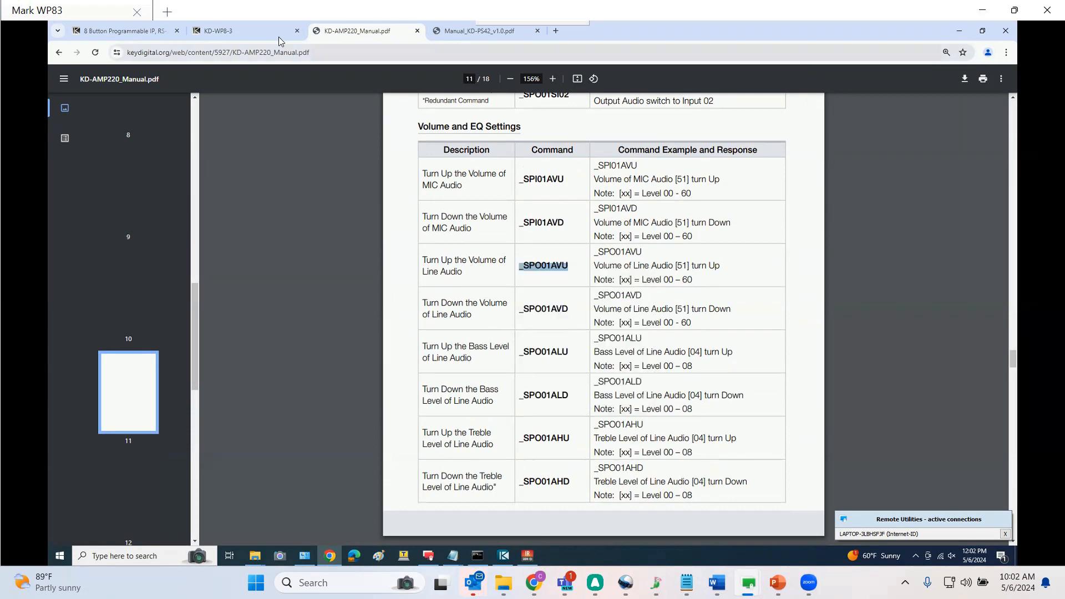
click(233, 31)
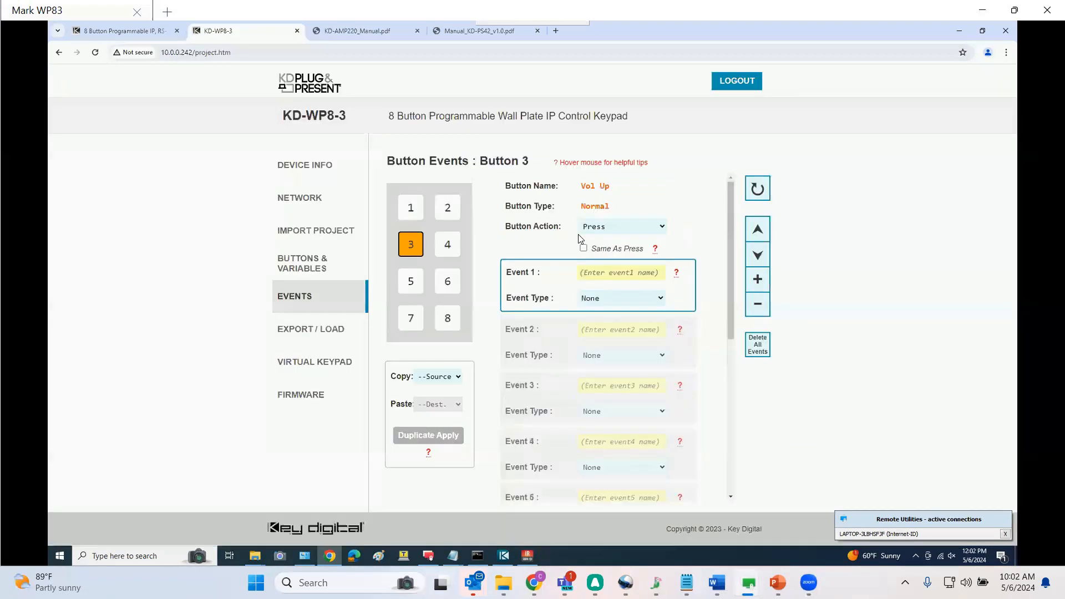
Name Button 3's Event 1 'Amp VolUp' and set its type to Built-In RS232
click(605, 277)
text(Amp VolUp)
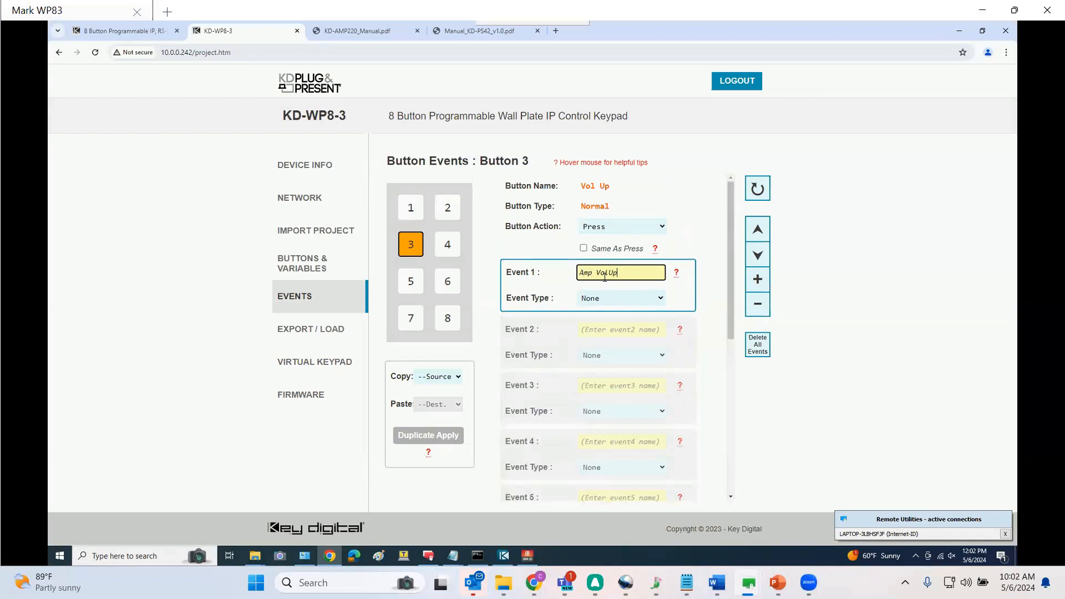
click(621, 298)
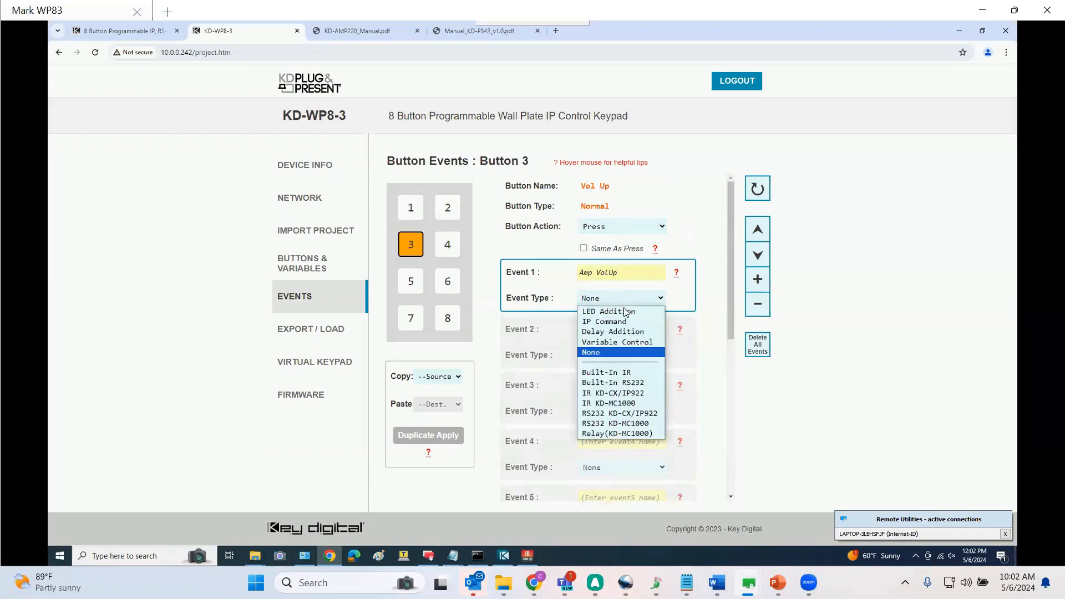
click(623, 381)
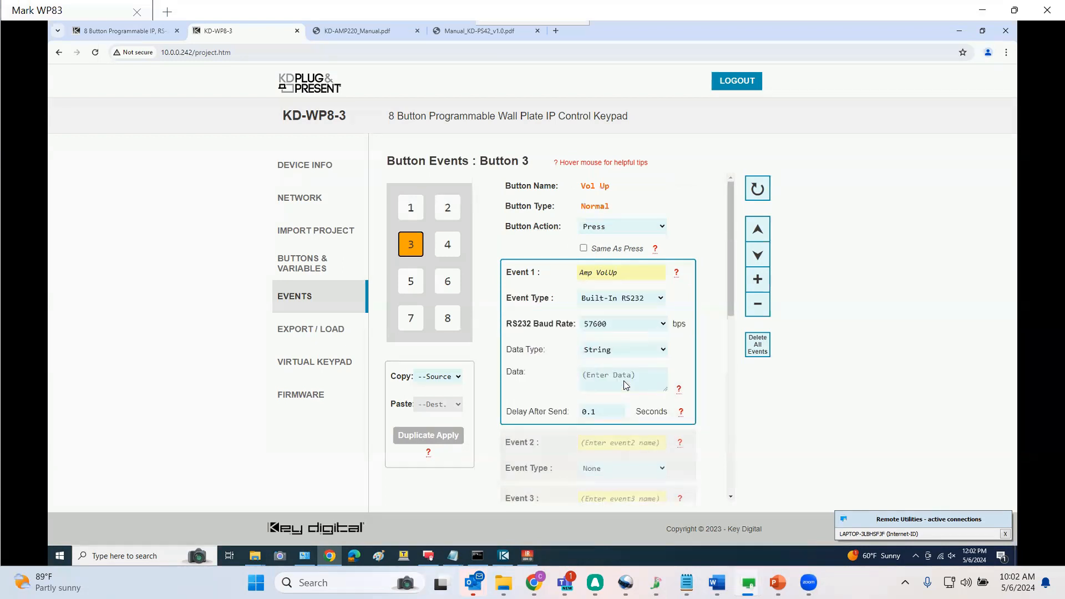
Paste the _SPO01AVU command followed by \r into Event 1's data field
click(622, 382)
key(ctrl+v)
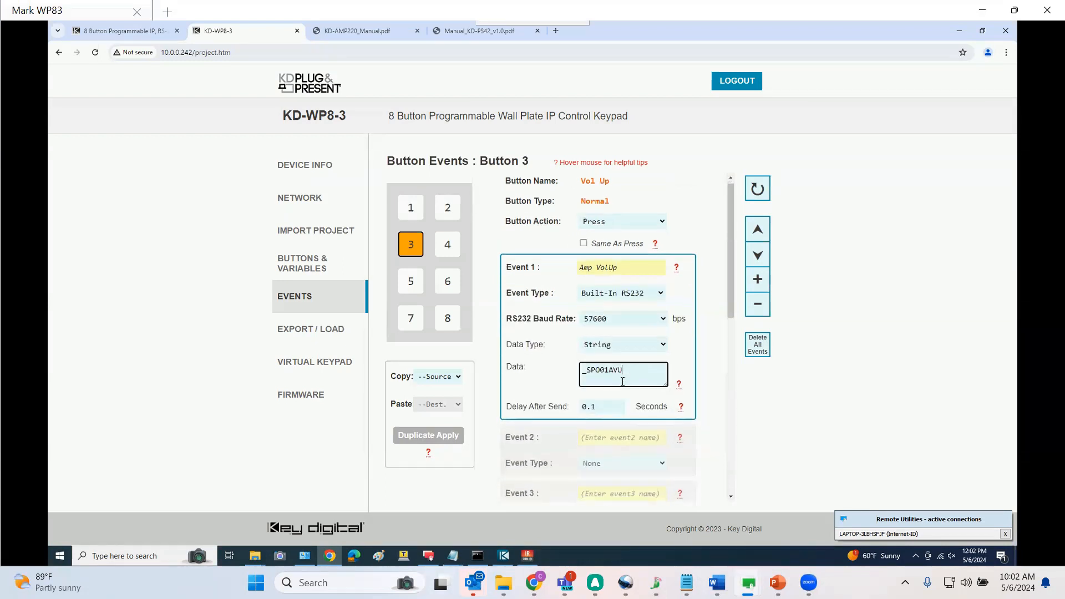
click(589, 265)
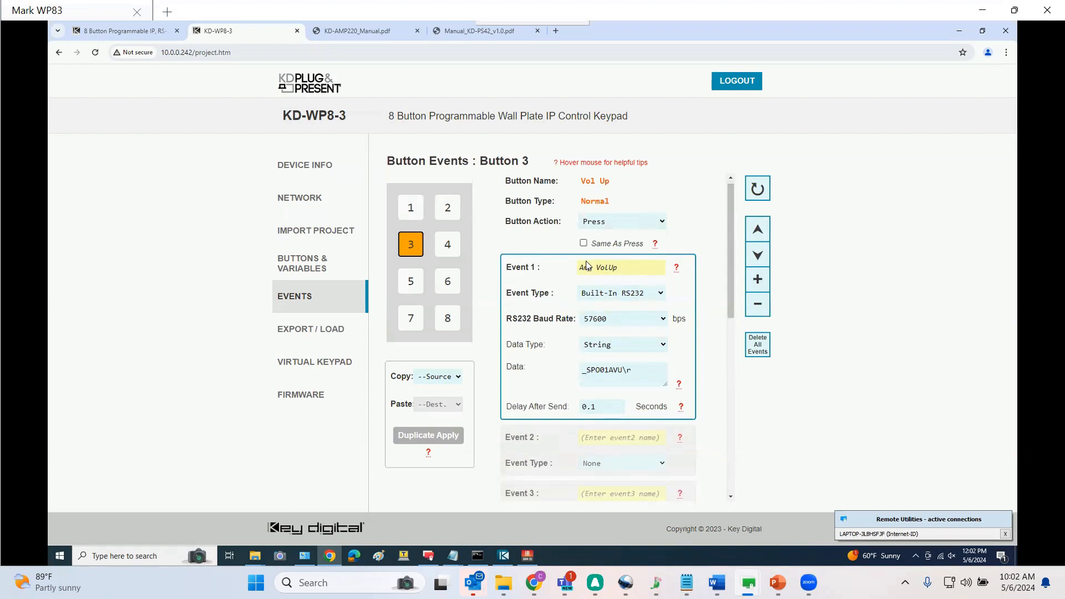
Set Button 3's action to Hold for Repeat and enable Same As Press
click(661, 223)
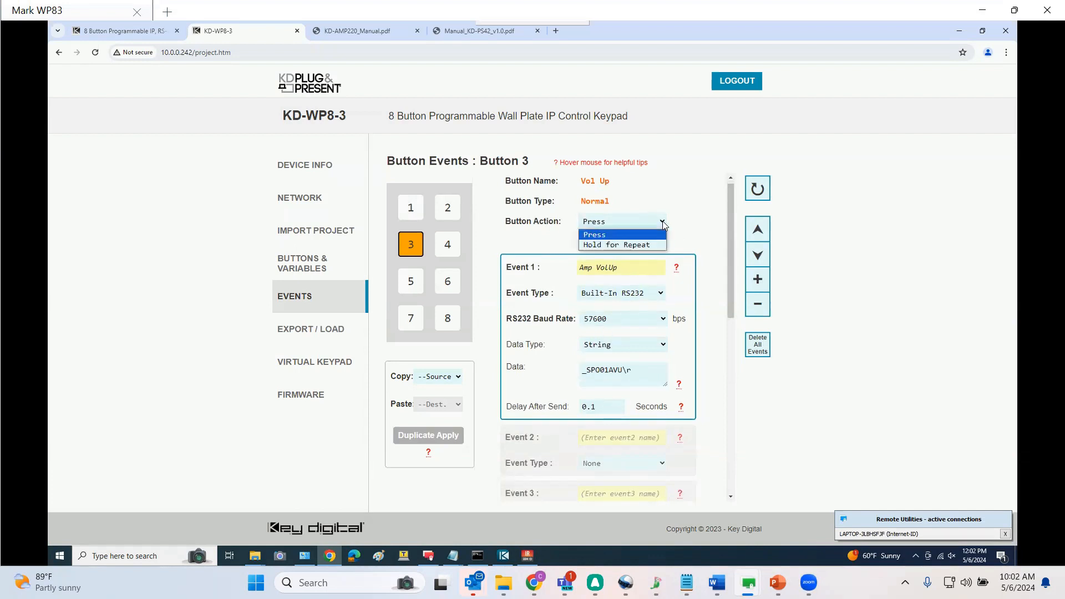
click(652, 247)
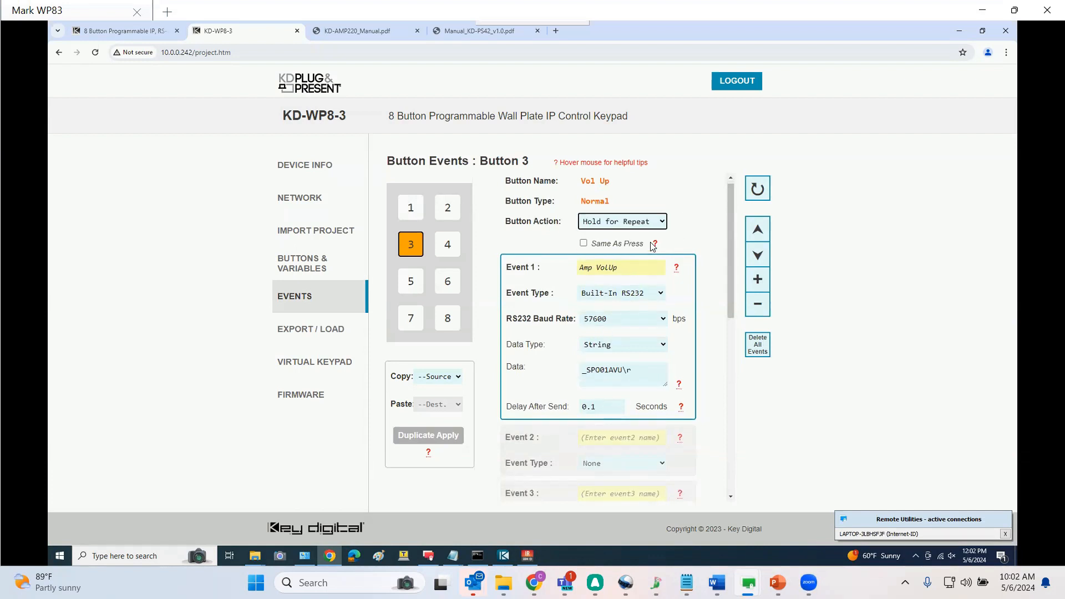
click(584, 244)
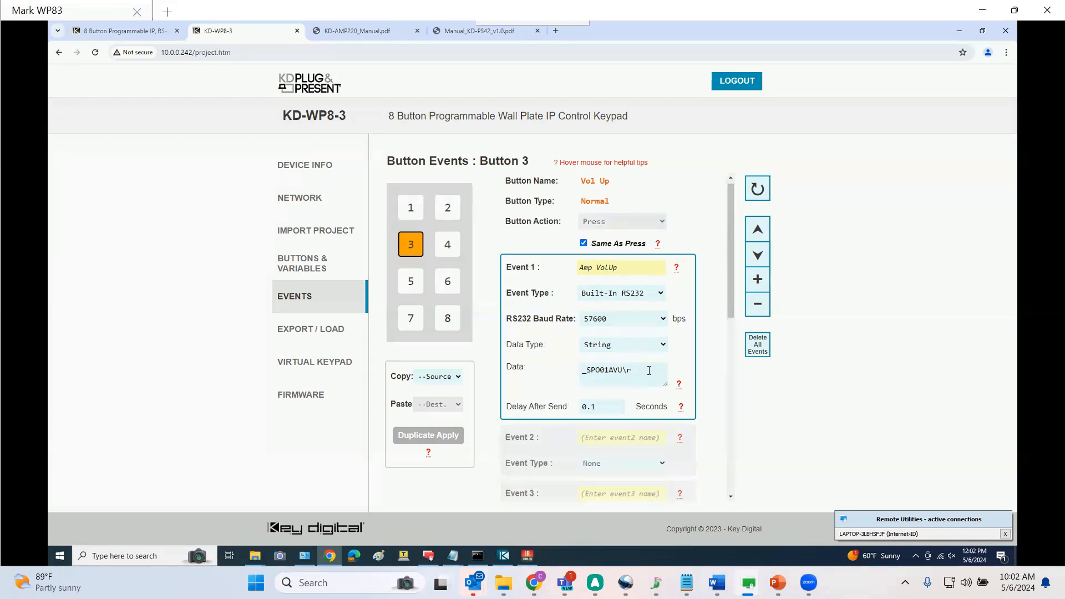
Open Button 5's events and name its Event 1 'Amp VolDwn'
click(411, 281)
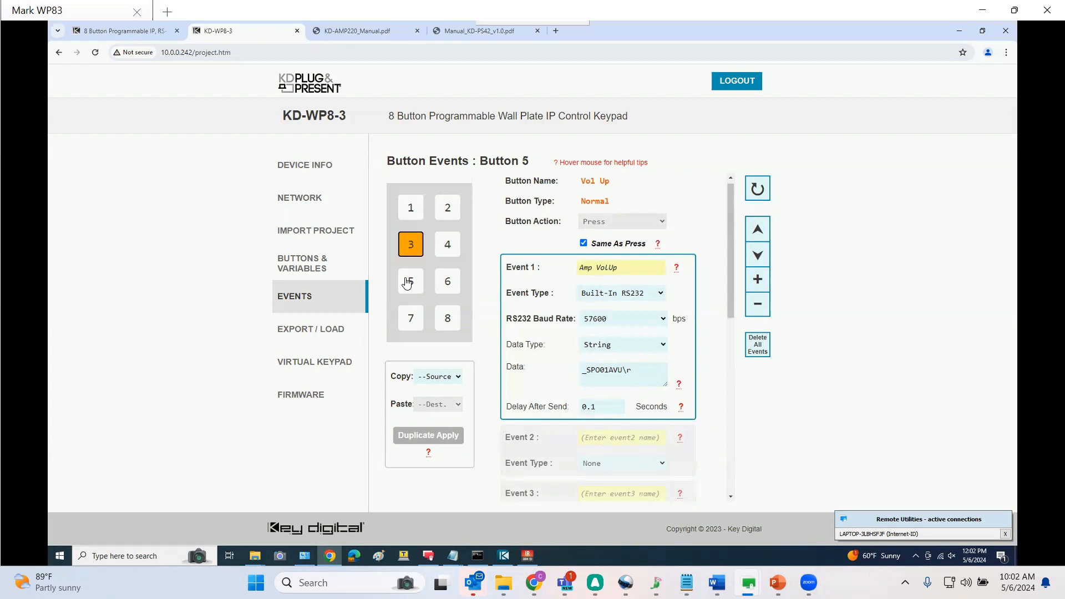
click(616, 271)
text(Amp )
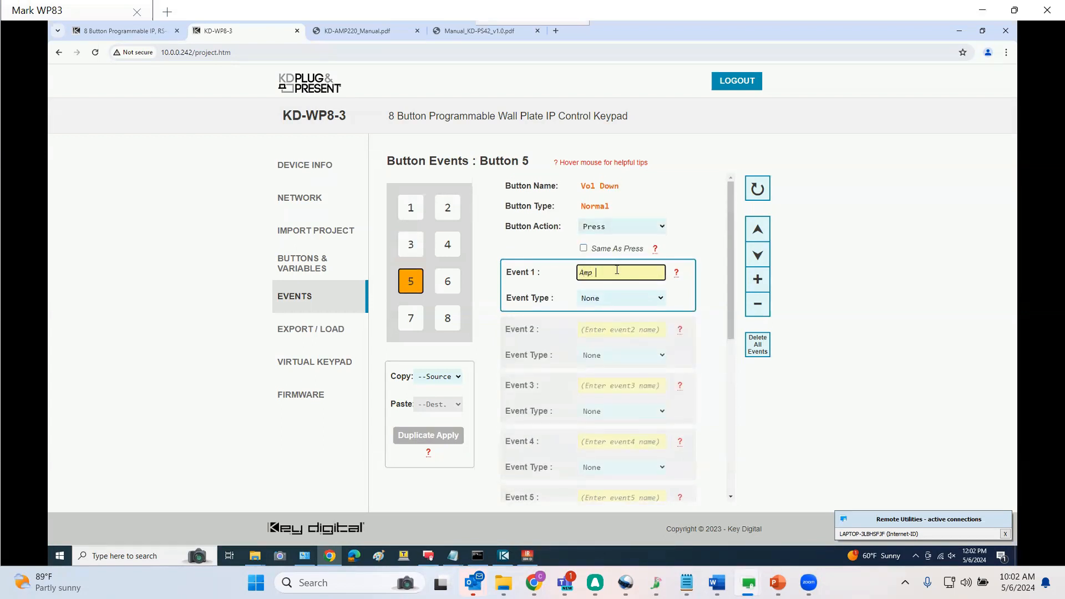
text(VolDwn)
Set Button 5's Event 1 to Built-In RS232 and enter the data _SPO01AVD\r
click(616, 299)
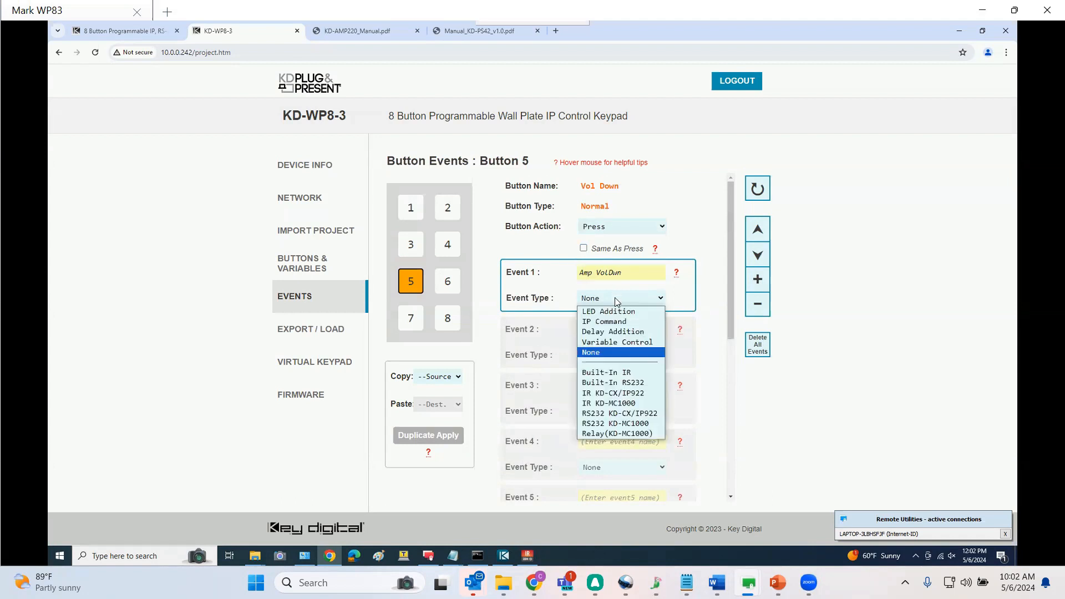
click(603, 381)
click(601, 378)
text(_SPO01AVU)
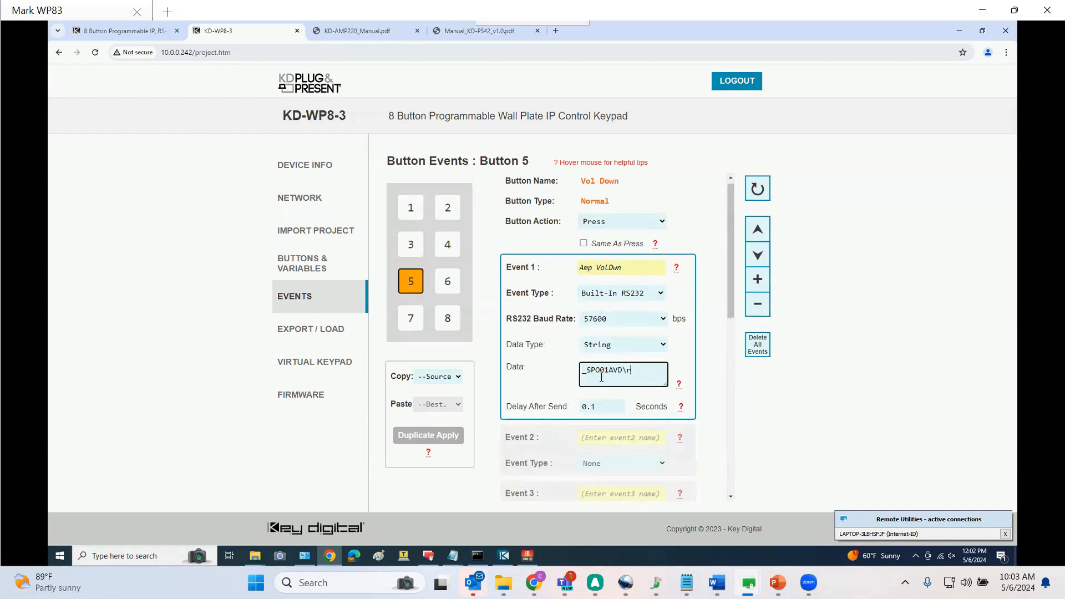
Set Button 5's baud rate to 9600 bps and enable Same As Press
click(664, 320)
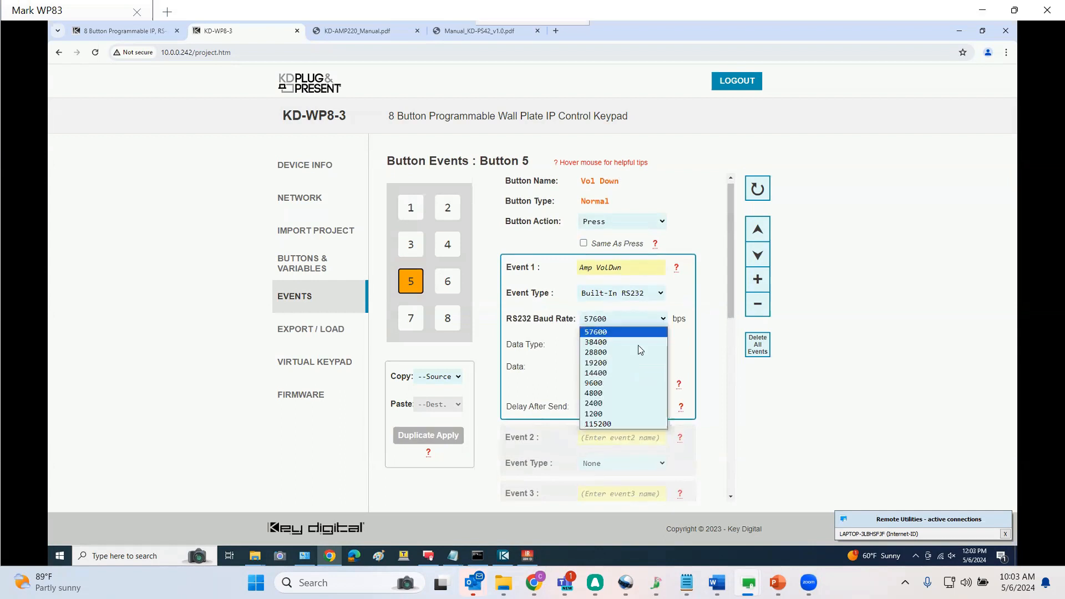
click(602, 383)
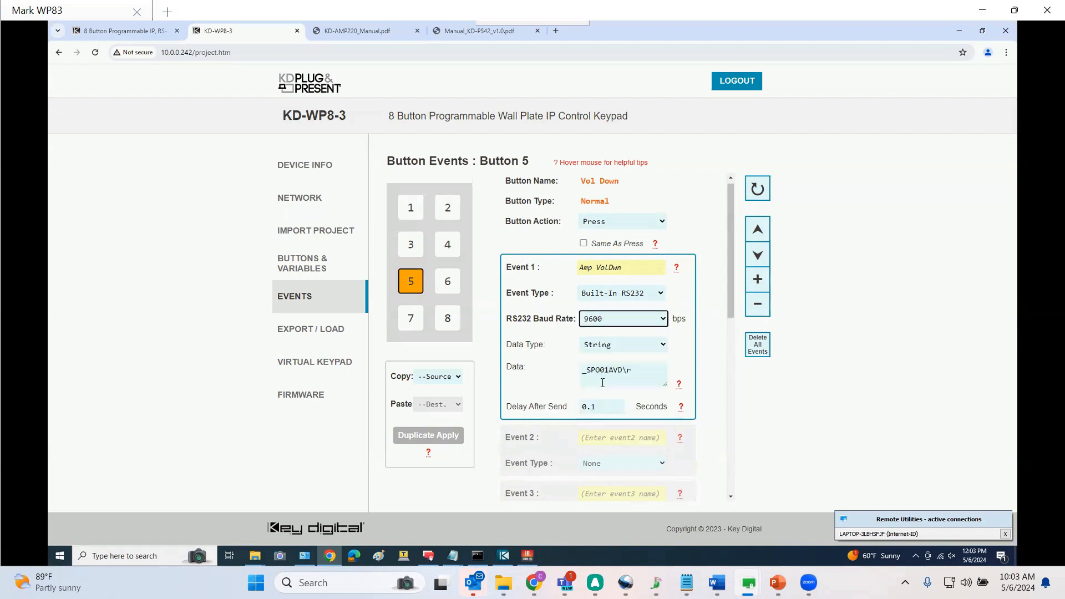
click(584, 243)
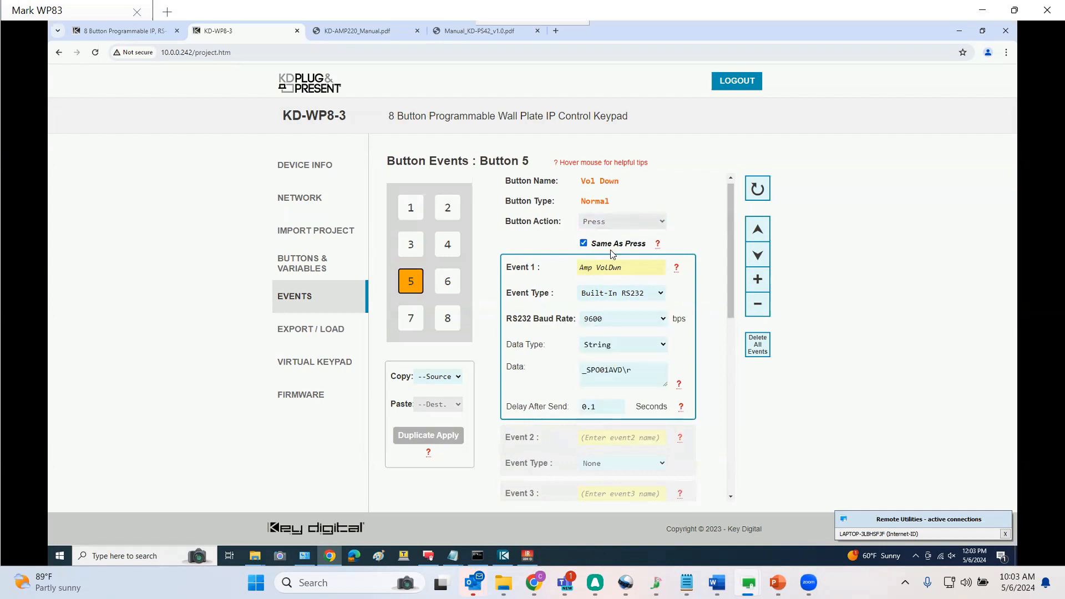
Set Button 3's Event 1 baud rate to 9600 bps
click(411, 247)
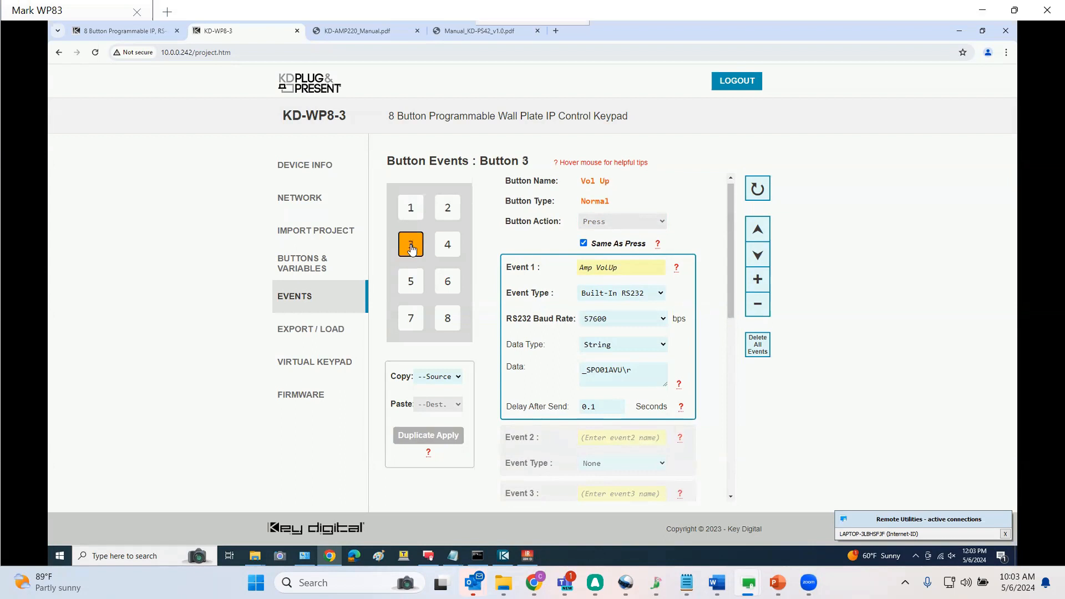
click(620, 319)
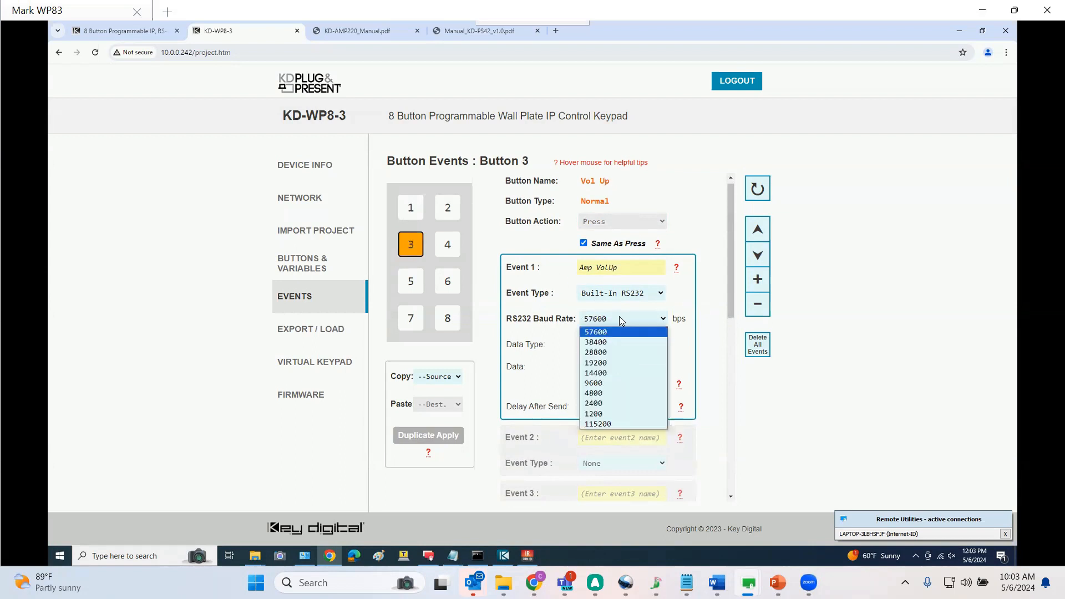
click(595, 383)
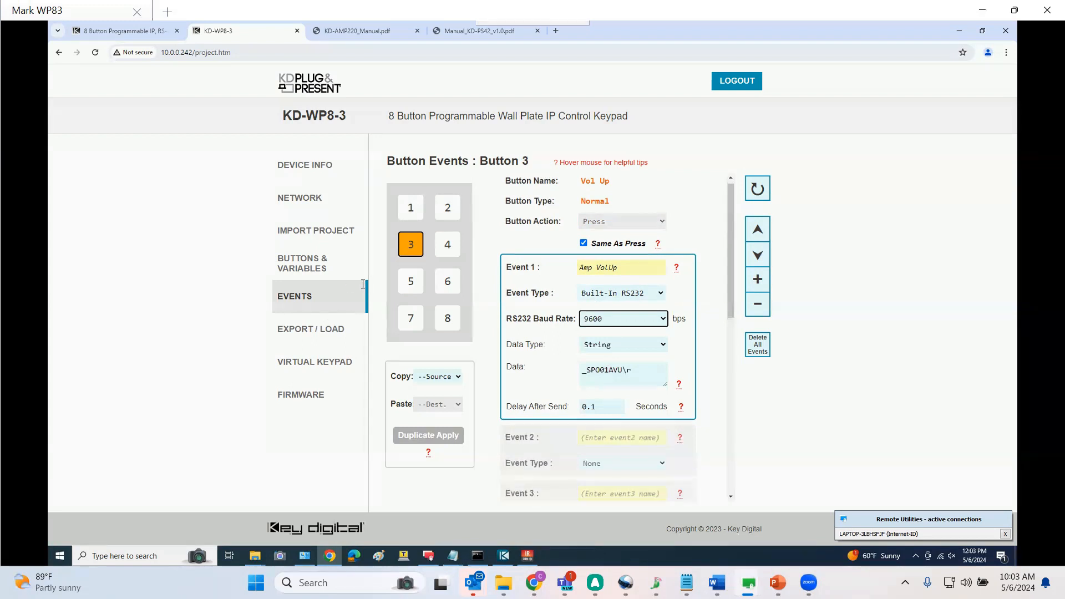
Open Button 7's events and name its First Press Event 1 'Amp Mute'
click(410, 319)
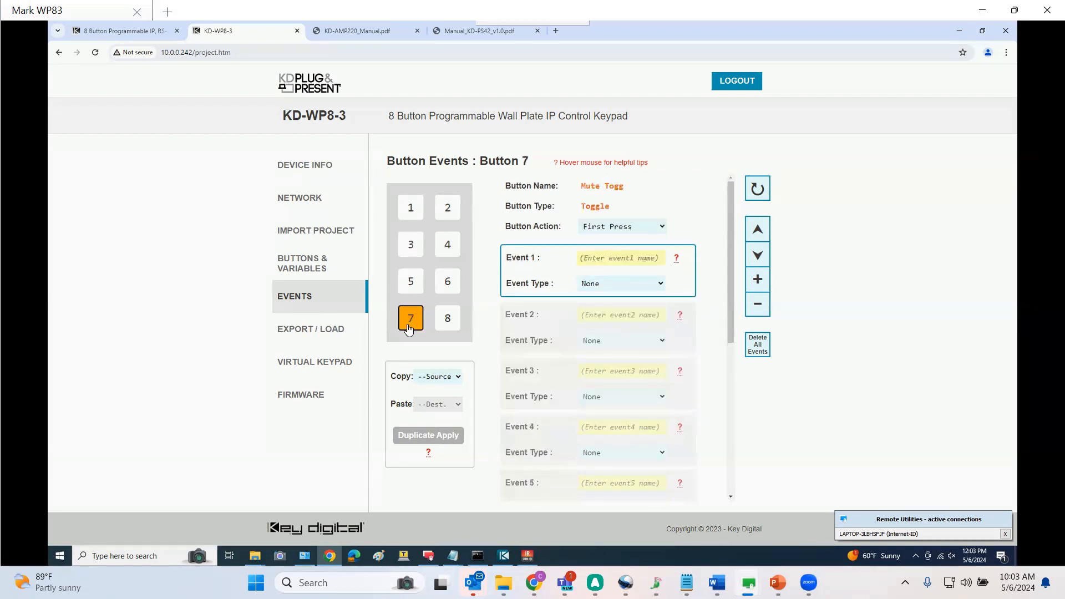
click(646, 258)
text(A )
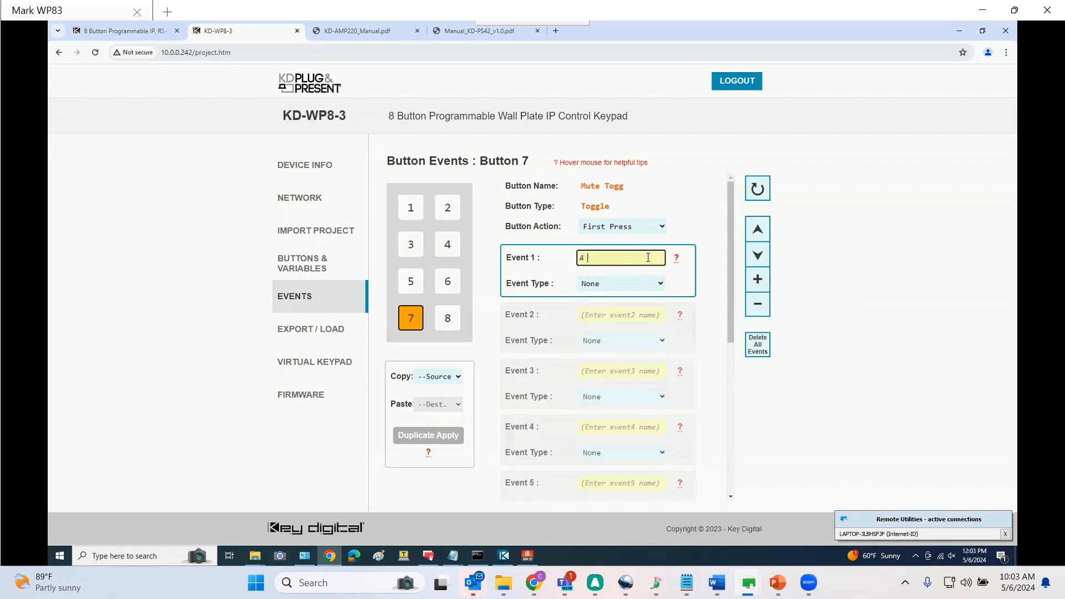
text(mp Mute)
Set Button 7's First Press Event 1 type to Built-In RS232 with a baud rate of 9600 bps
click(309, 265)
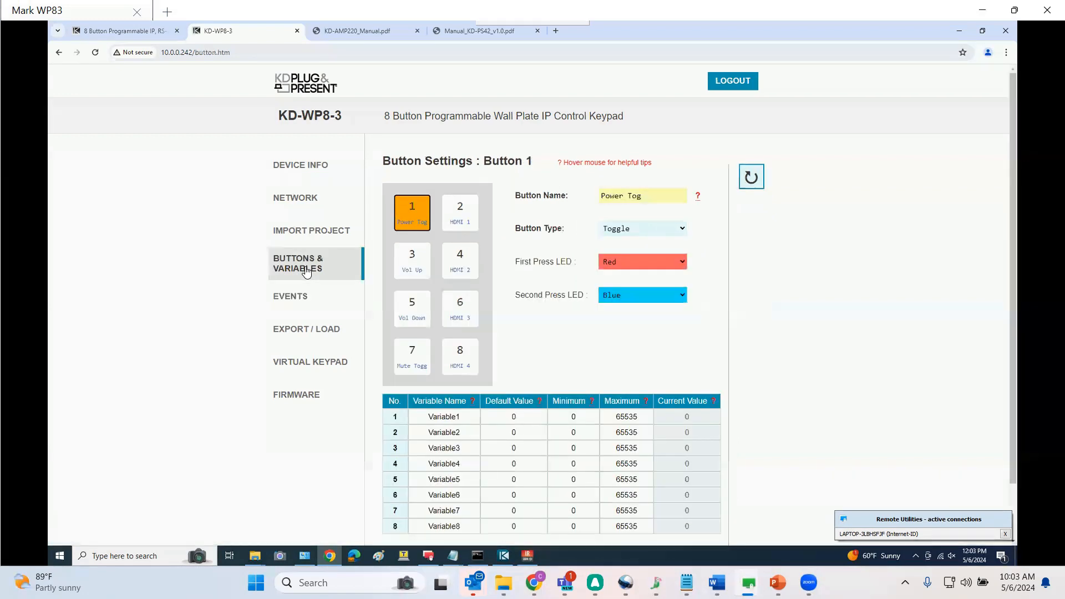
click(420, 362)
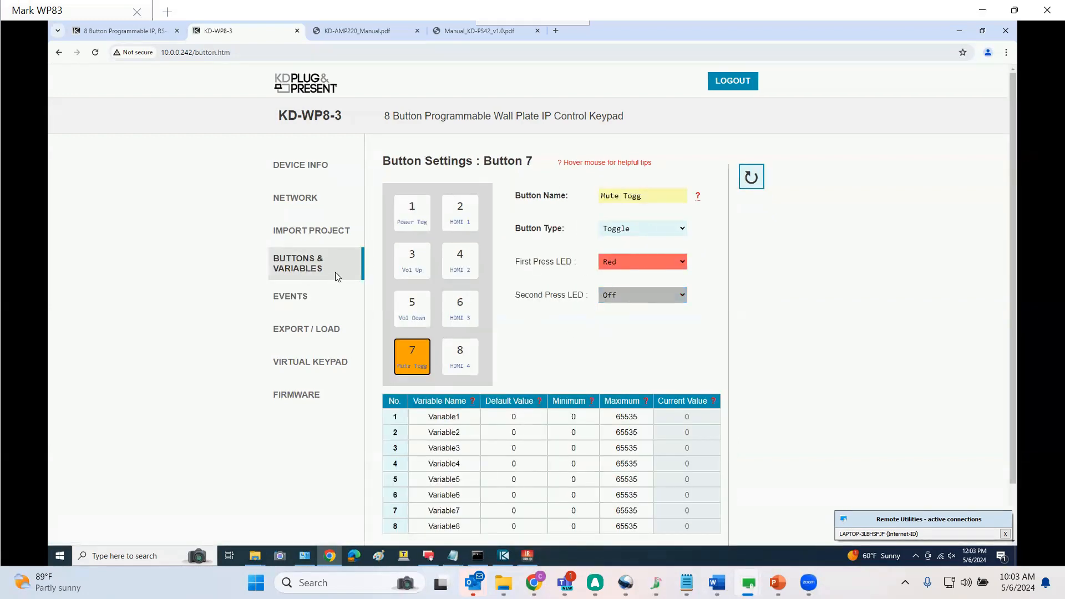
click(287, 305)
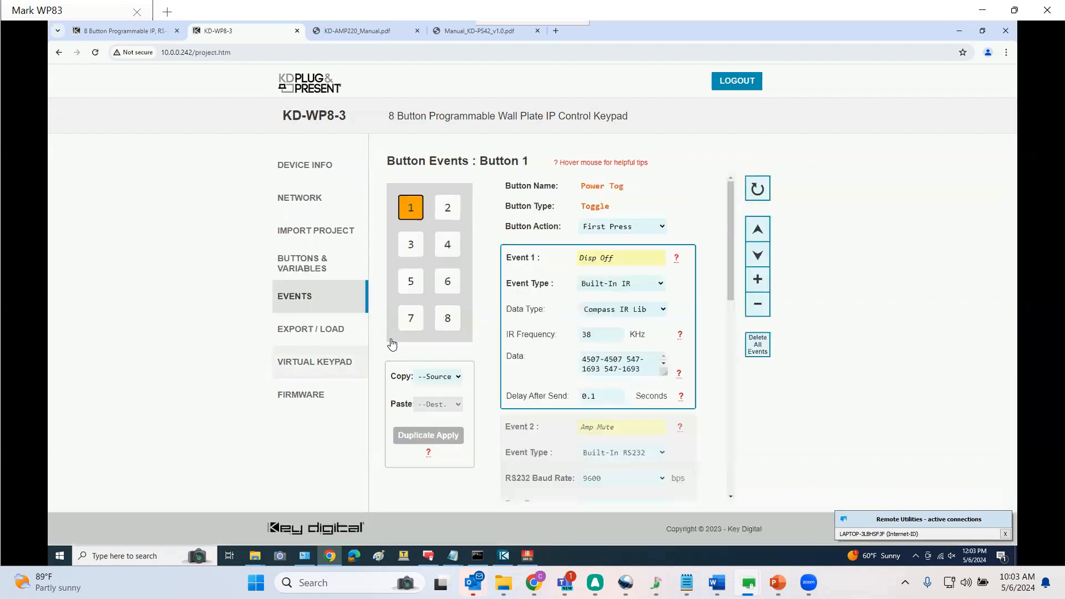
click(410, 318)
click(600, 286)
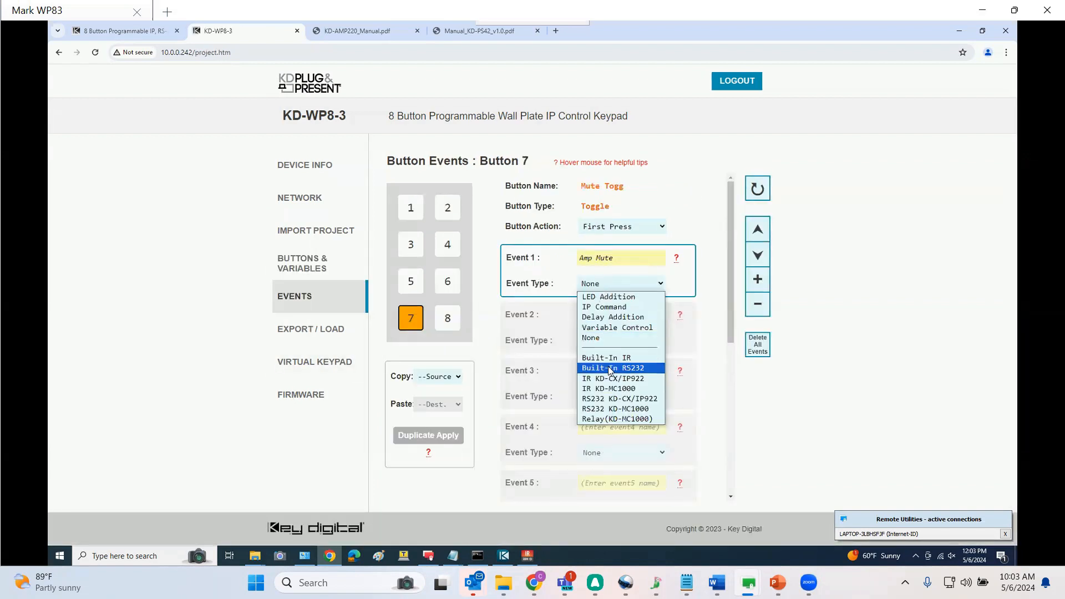
click(610, 367)
click(651, 309)
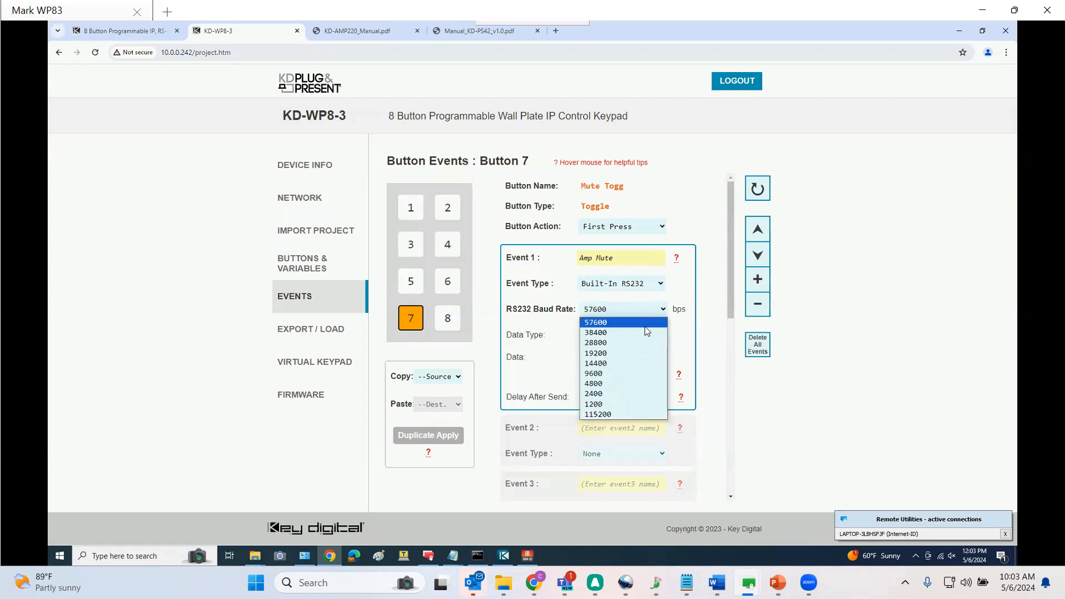
click(596, 374)
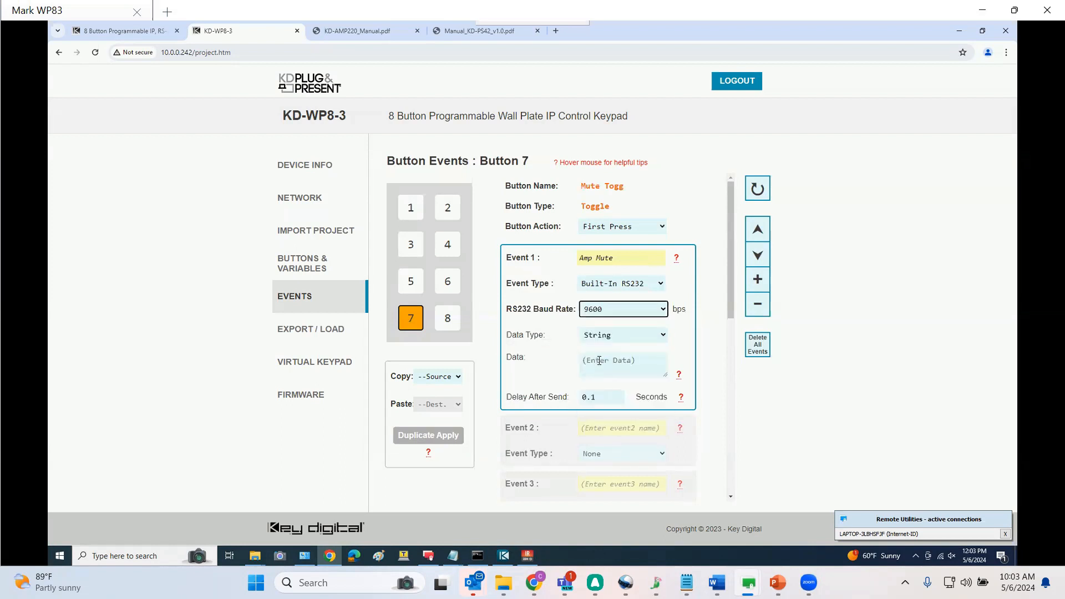
Copy the _SPO01AE mute command from the KD-AMP220 manual and enter _SPO01AE\r as Button 7's Event 1 data
click(368, 26)
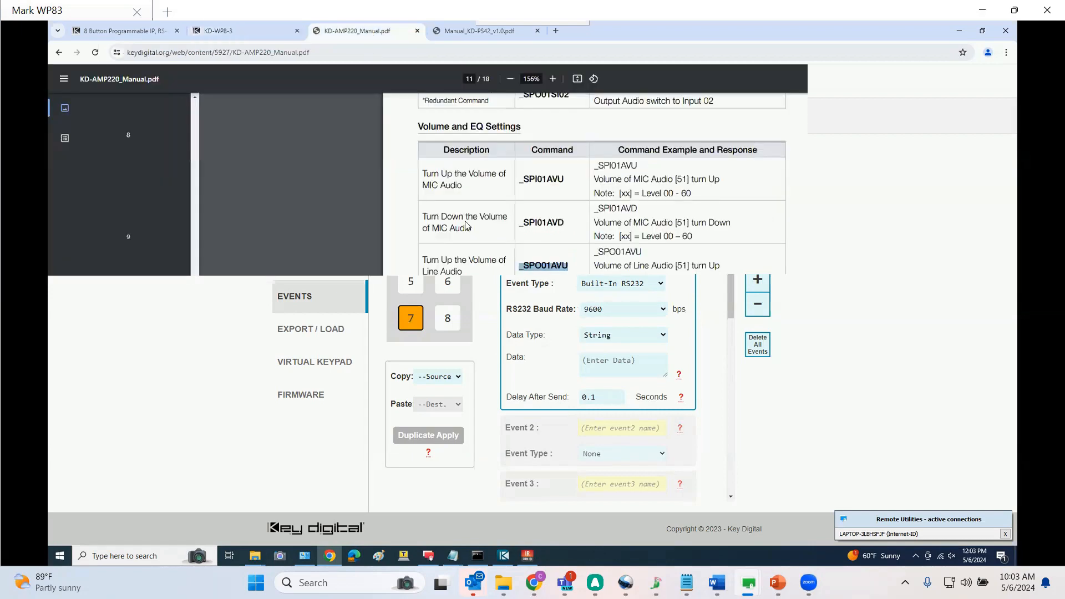
scroll(506, 309, down, 6)
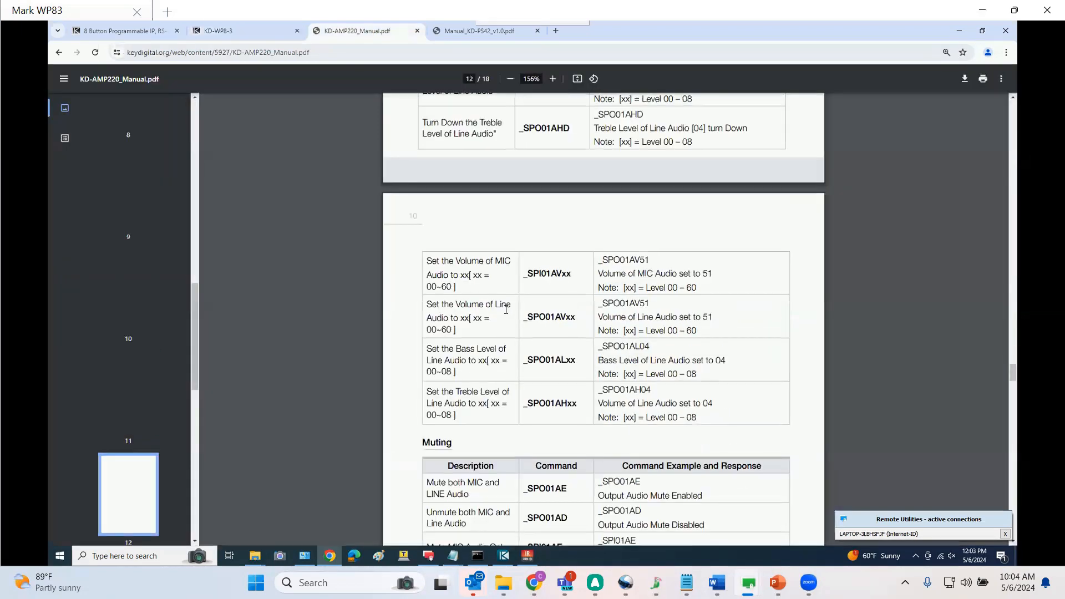
scroll(511, 343, down, 3)
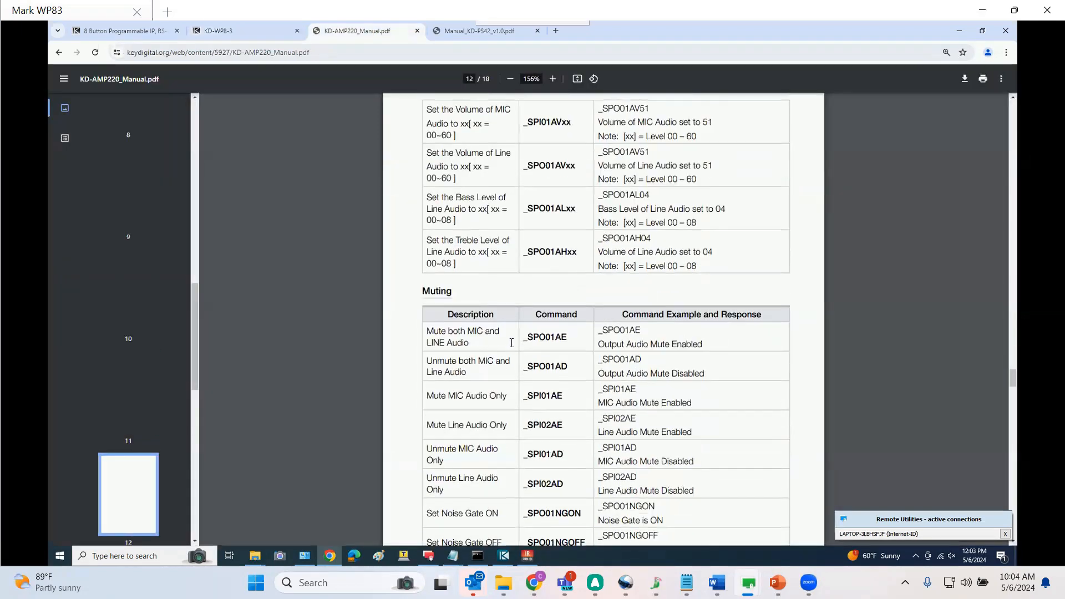
drag(571, 335, 523, 337)
right_click(530, 340)
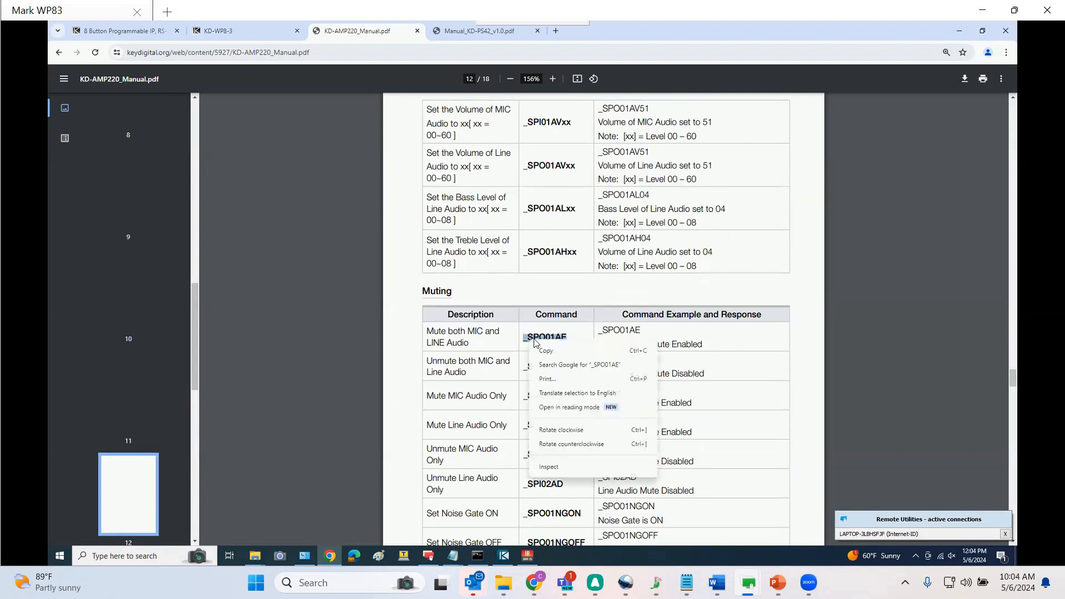
click(552, 350)
click(255, 35)
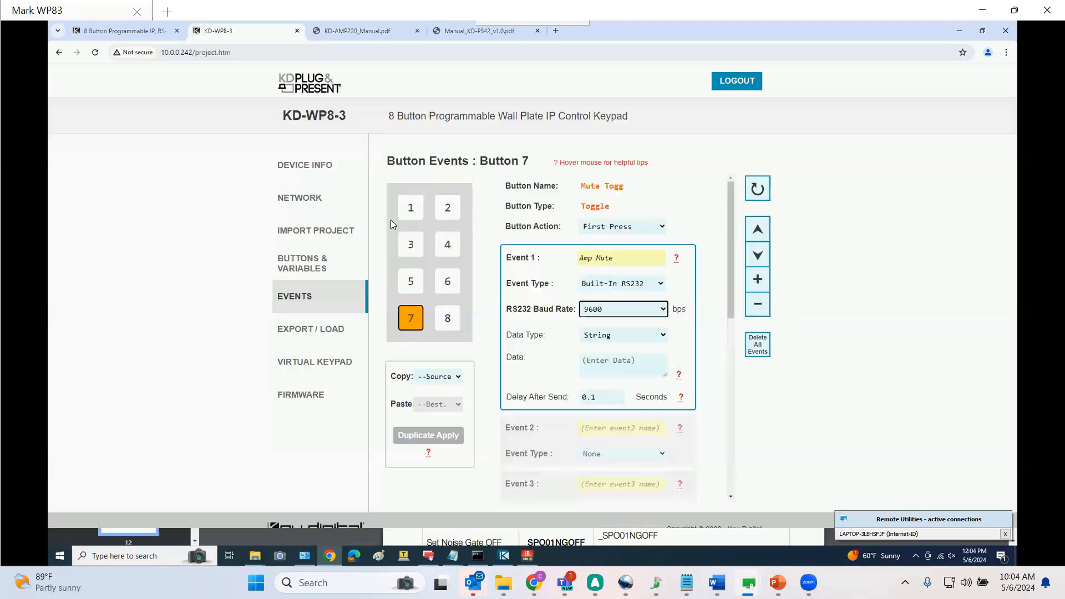
click(601, 360)
key(ctrl+v)
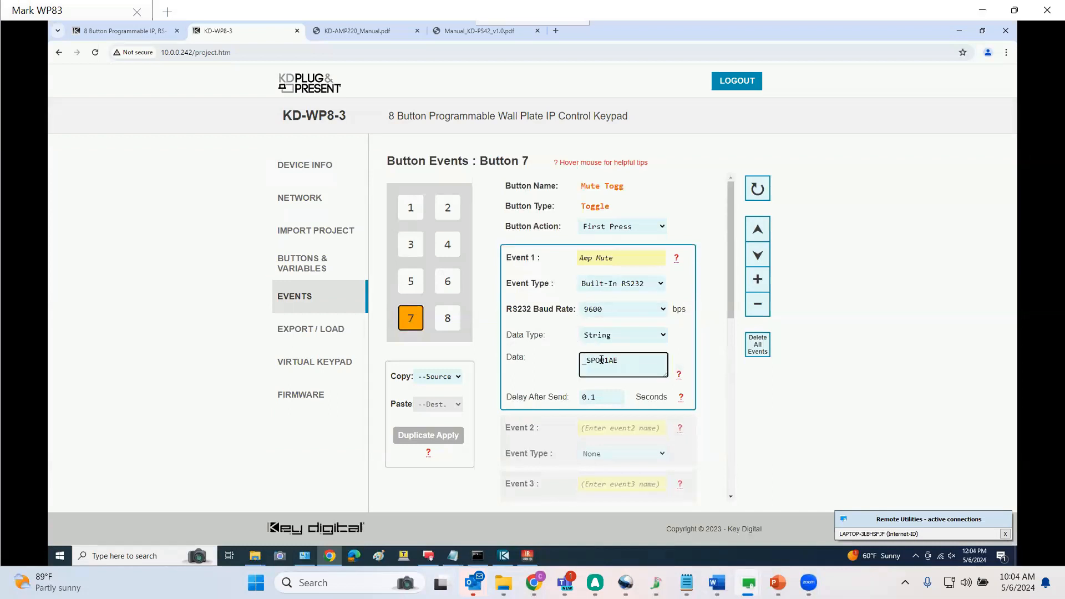
text(\r)
Switch Button 7 to its Second Press action and name Event 1 'Amp UnMute'
click(645, 230)
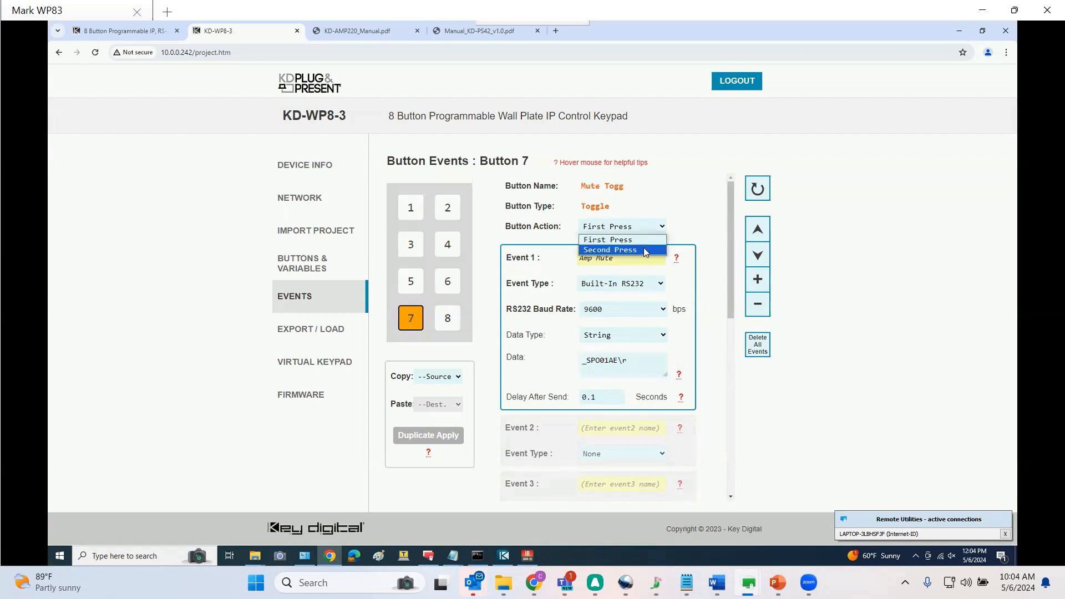
click(644, 249)
click(641, 258)
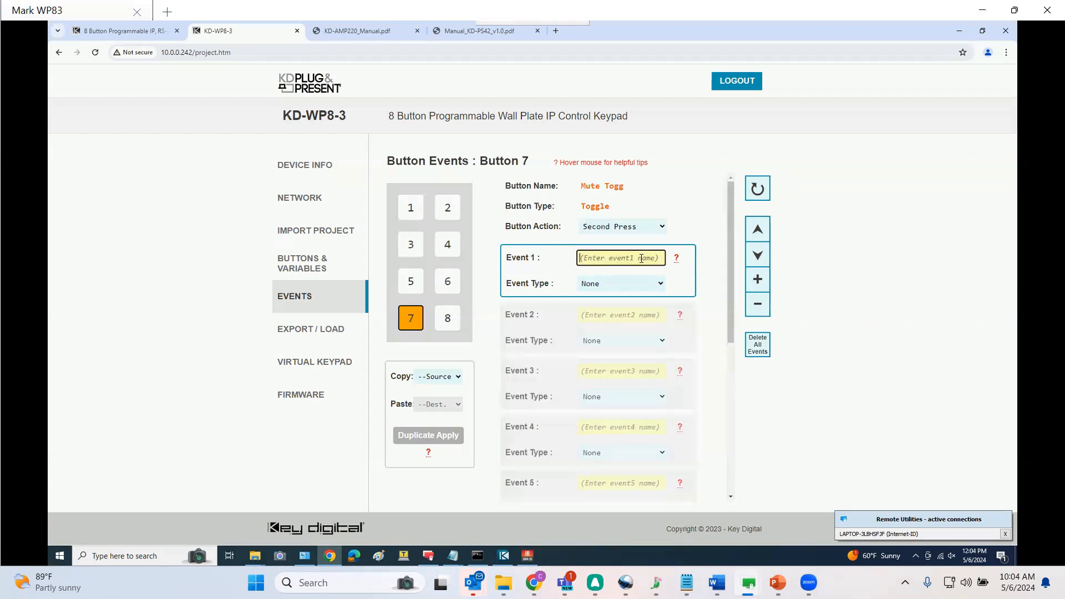
text(Amp UnMute)
Set the Second Press Event 1 to Built-In RS232 at 9600 bps with data _SPO01AD\r
click(625, 285)
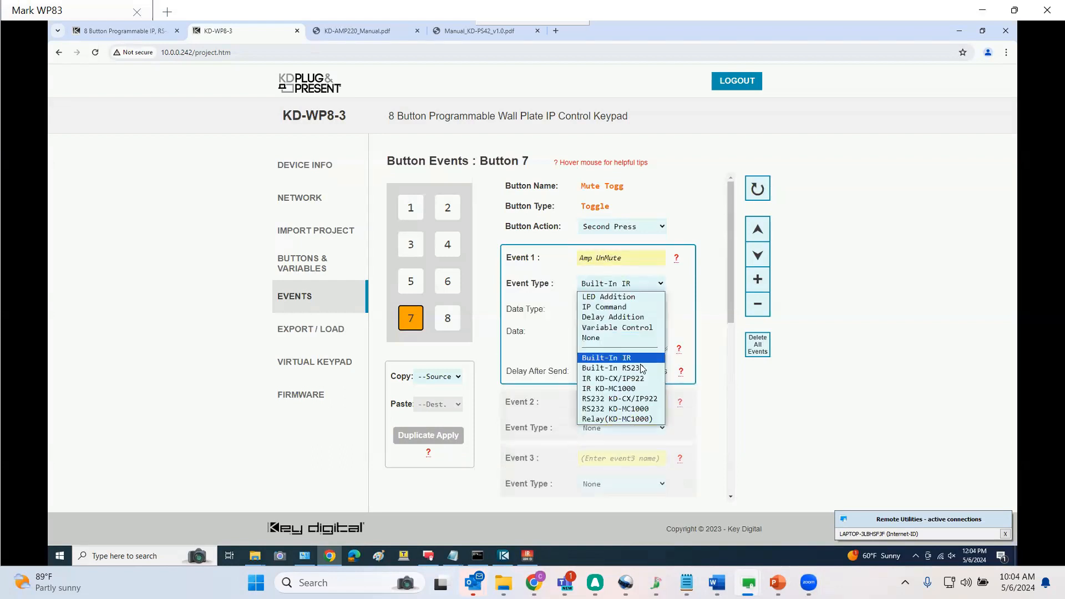
click(645, 370)
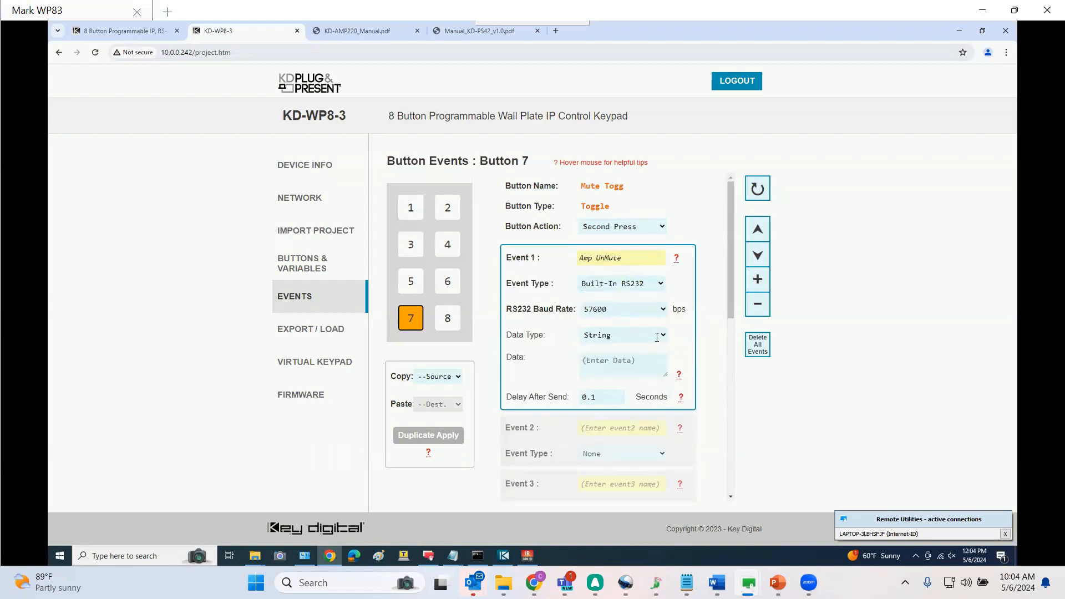
click(663, 309)
click(593, 369)
click(608, 362)
key(ctrl+v)
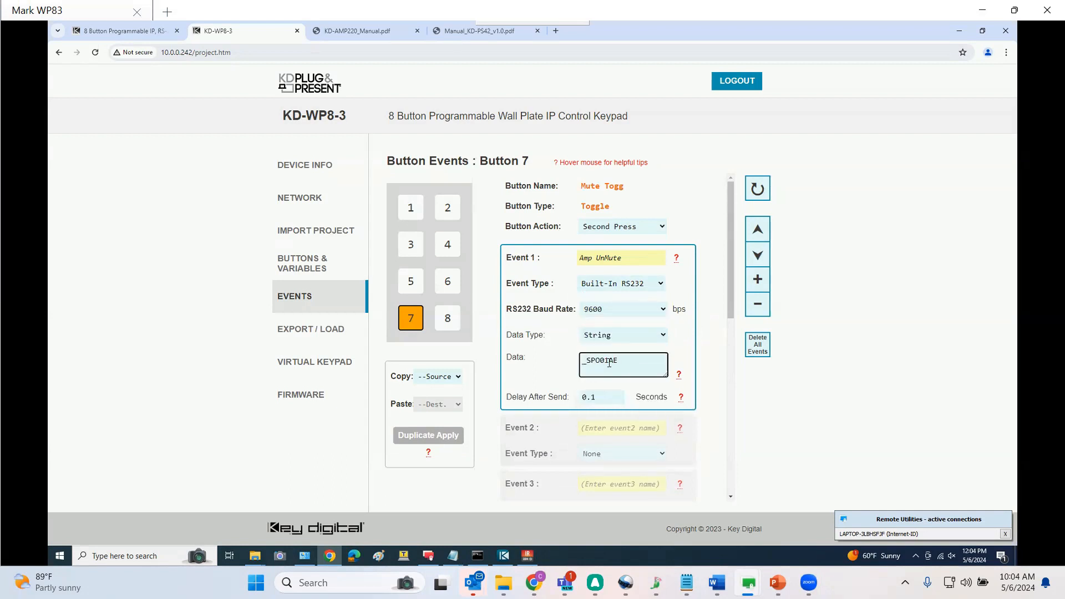
key(BackSpace)
text(D\r)
Open Button 2's events, name Event 1 'Sw HDMI1' and set its type to IP Command
click(444, 206)
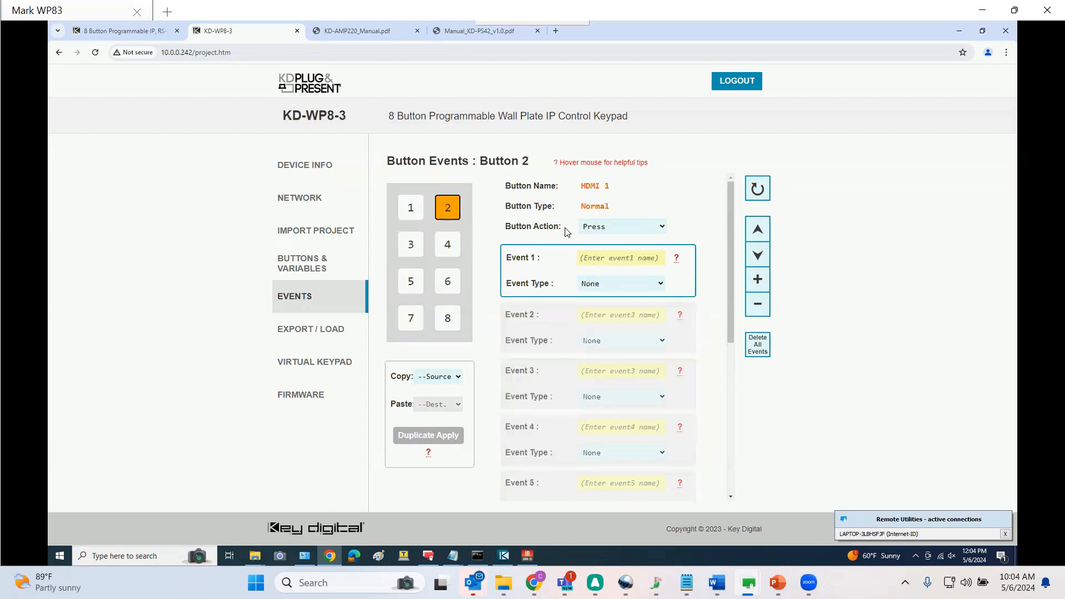
click(607, 257)
text(H)
key(BackSpace)
text(Sw)
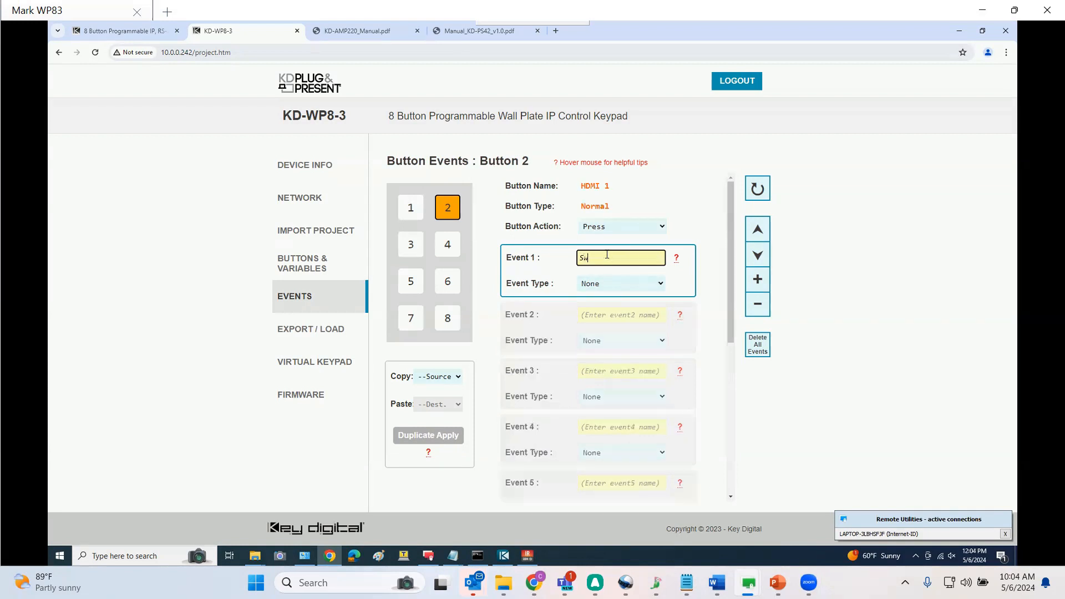
text( HDMI1)
click(621, 283)
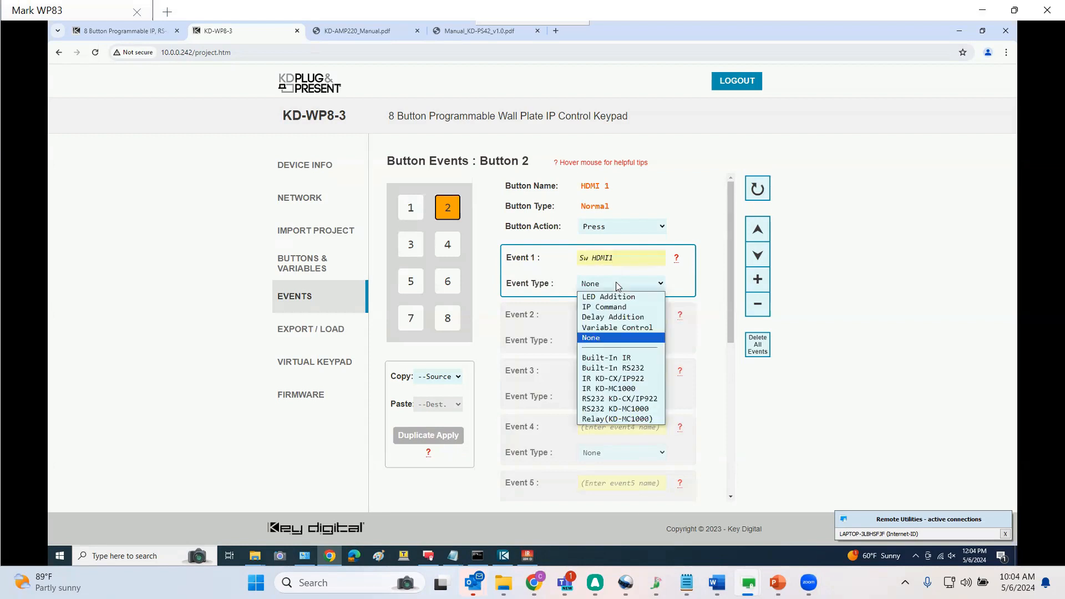
click(620, 308)
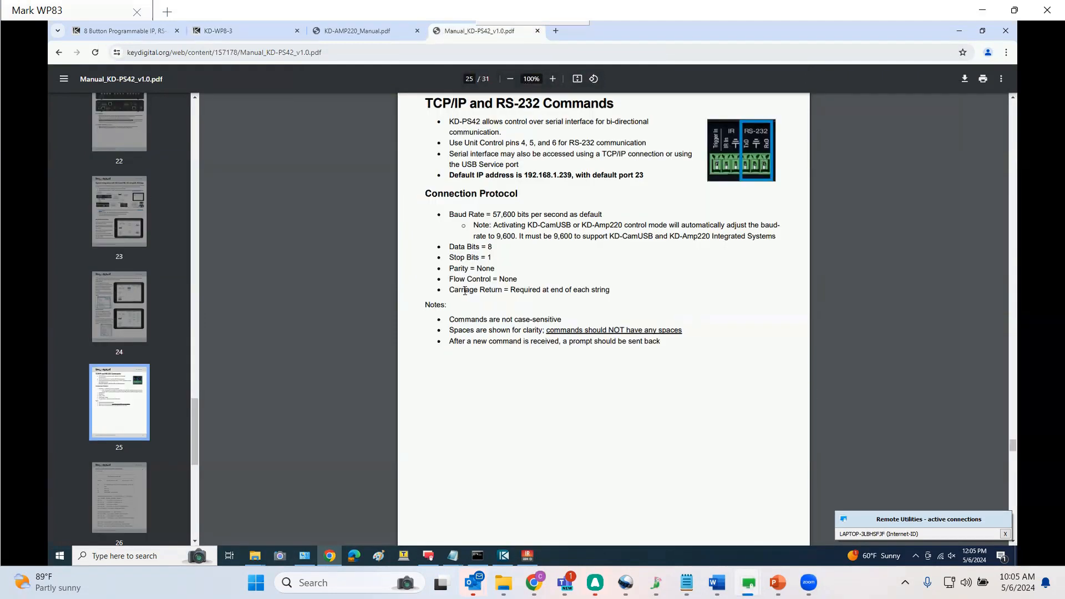
Look up the SPO SI switching command in the KD-PS42 manual and enter SPOSI01\r as Button 2's Event 1 data
drag(449, 290, 601, 289)
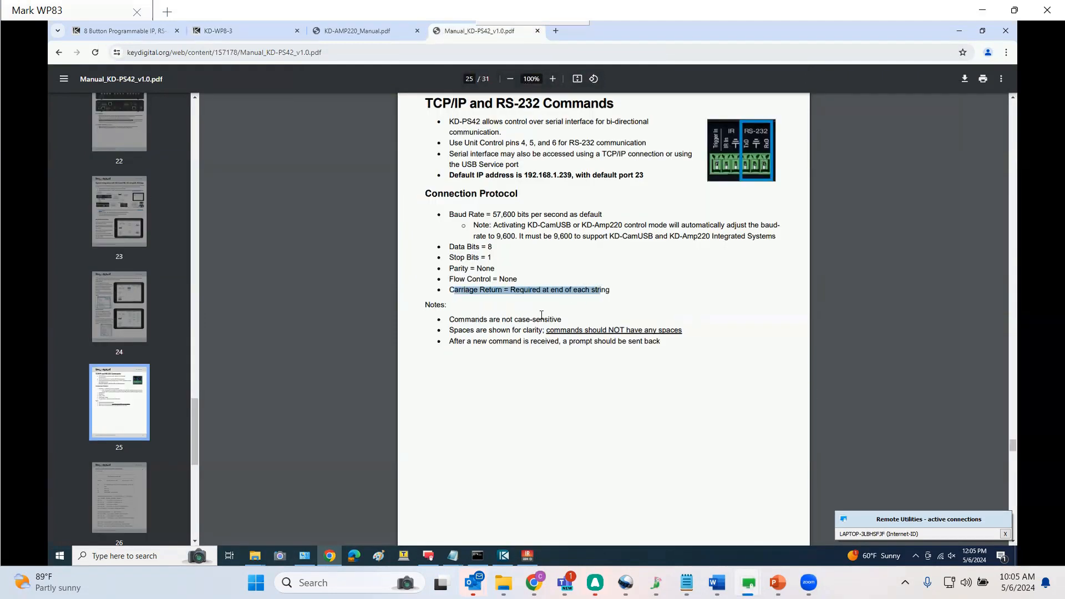
drag(476, 320, 598, 342)
scroll(557, 398, down, 12)
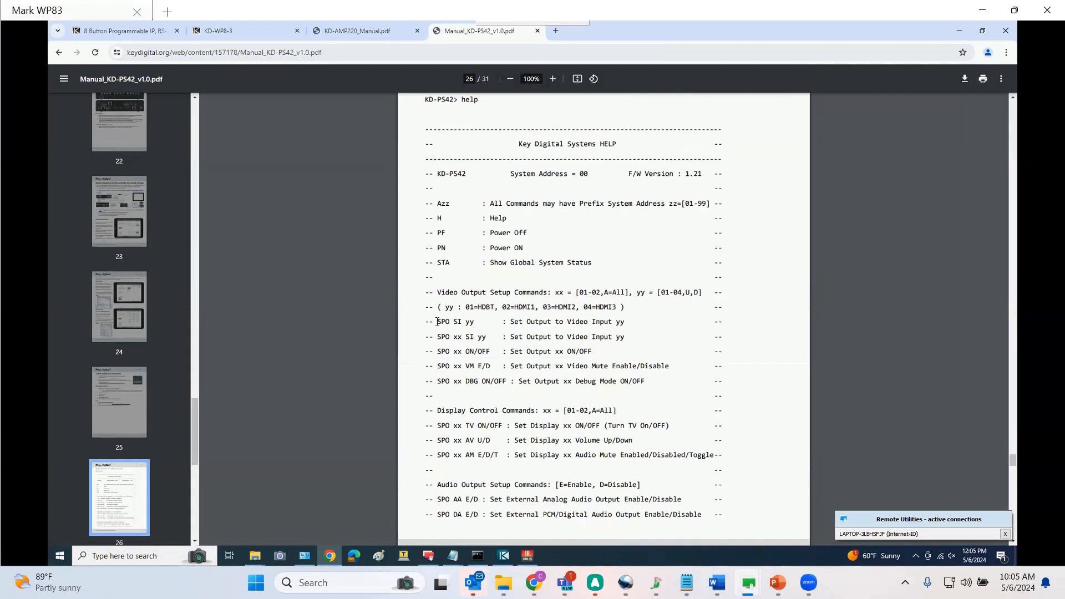
drag(437, 322, 626, 323)
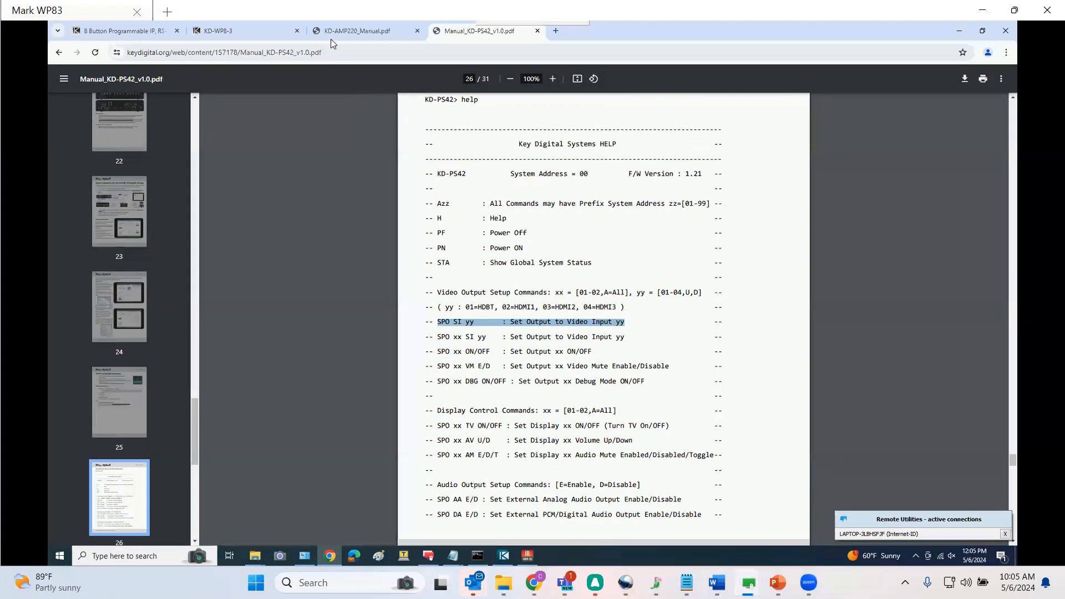
click(235, 31)
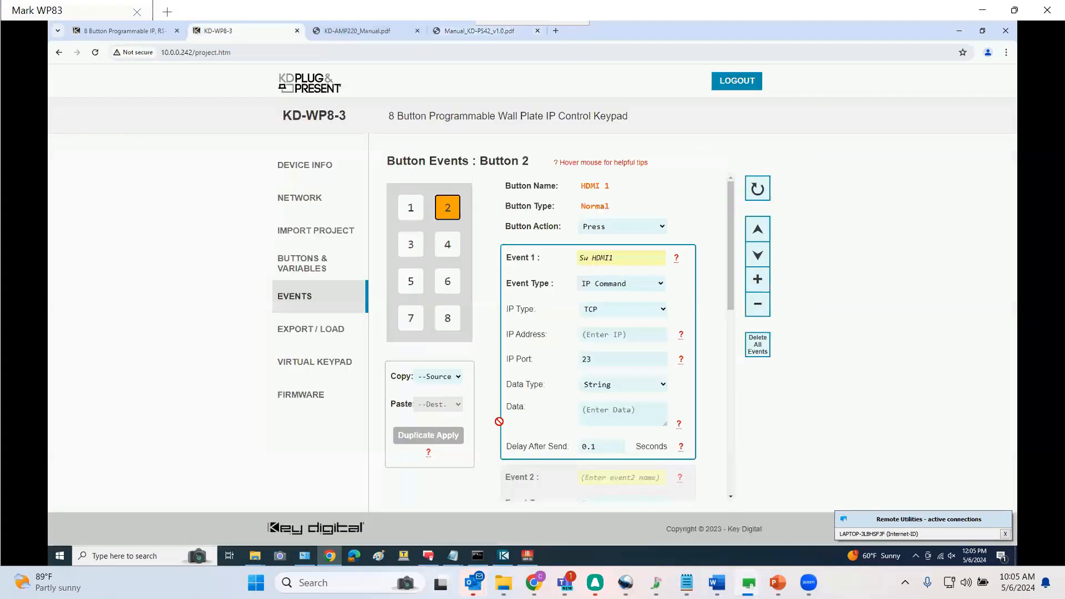
click(608, 419)
scroll(608, 420, down, 1)
text(SPO)
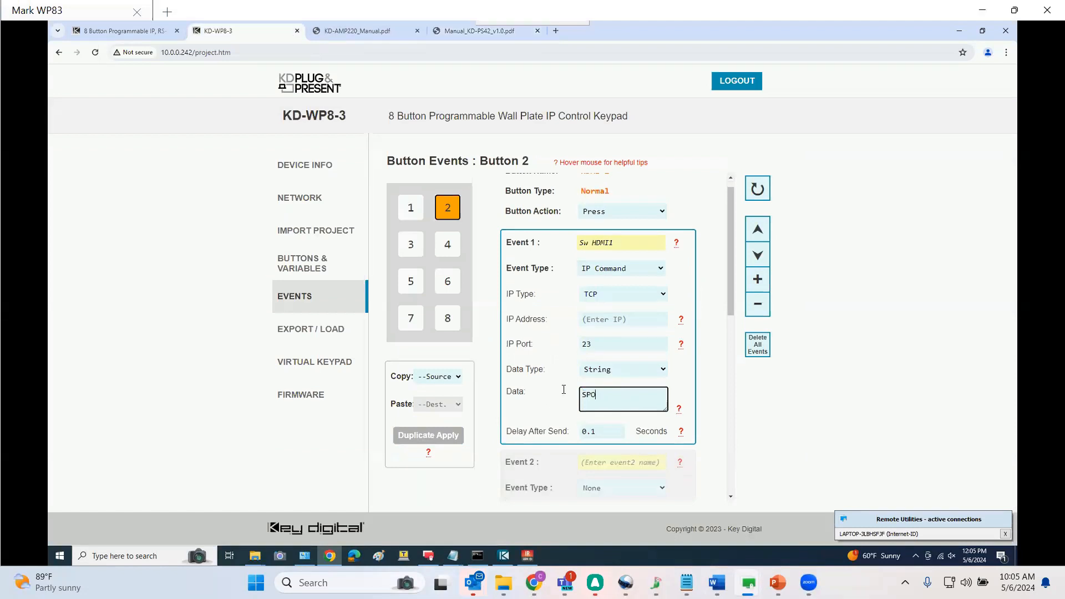
text(SI01\r)
Set Button 2's Event 1 IP address to 10.0.0.241
click(607, 320)
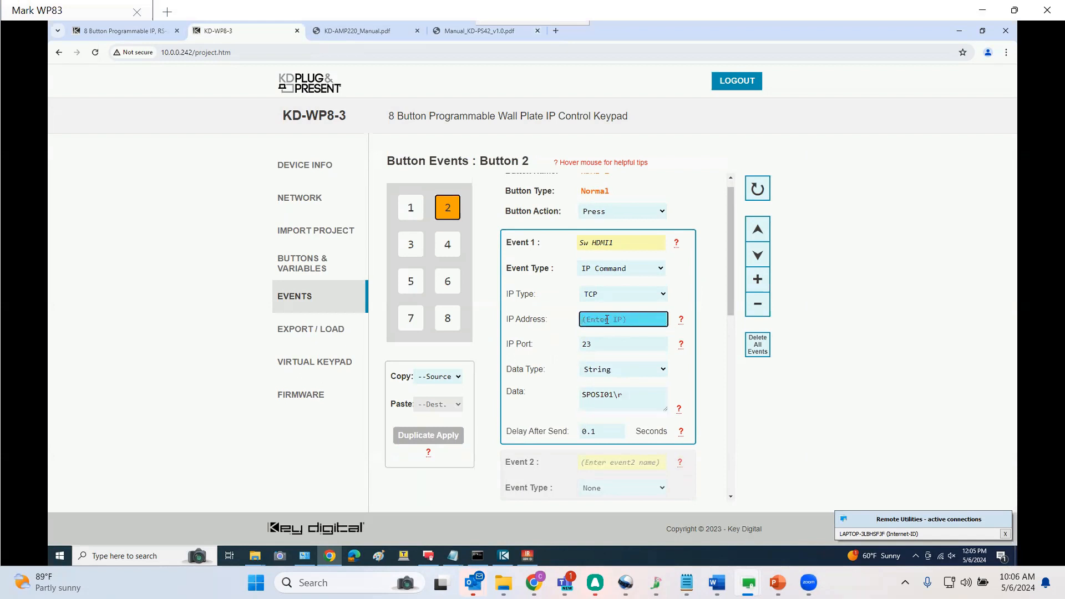
text(10.0.0.241)
Open Button 4's events, name Event 1 'Sw HDMI 2' and set its type to IP Command
click(447, 248)
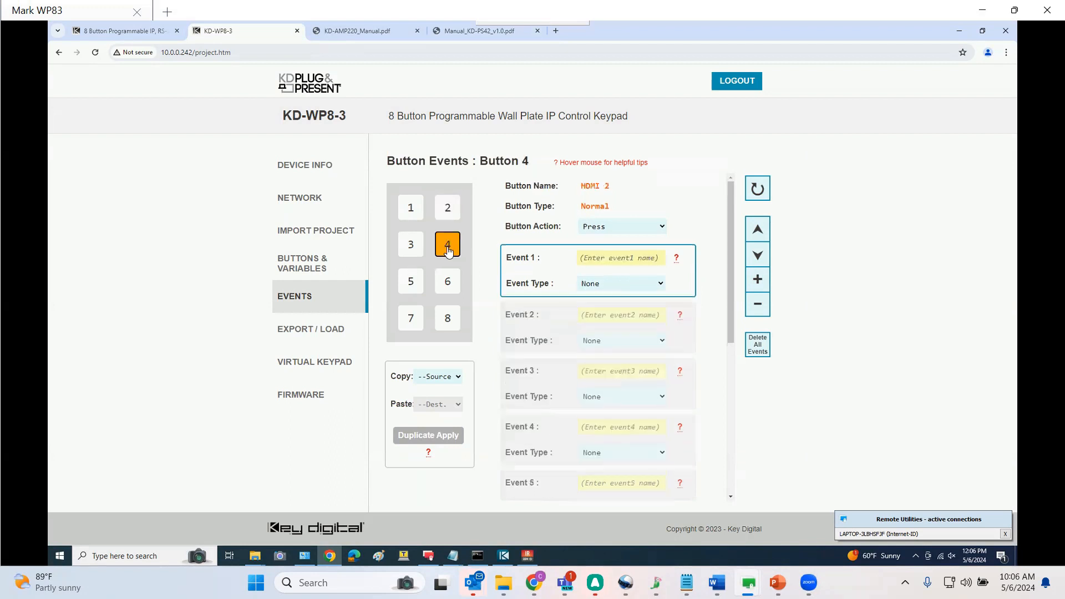
click(614, 260)
text(Sw HDMI 2)
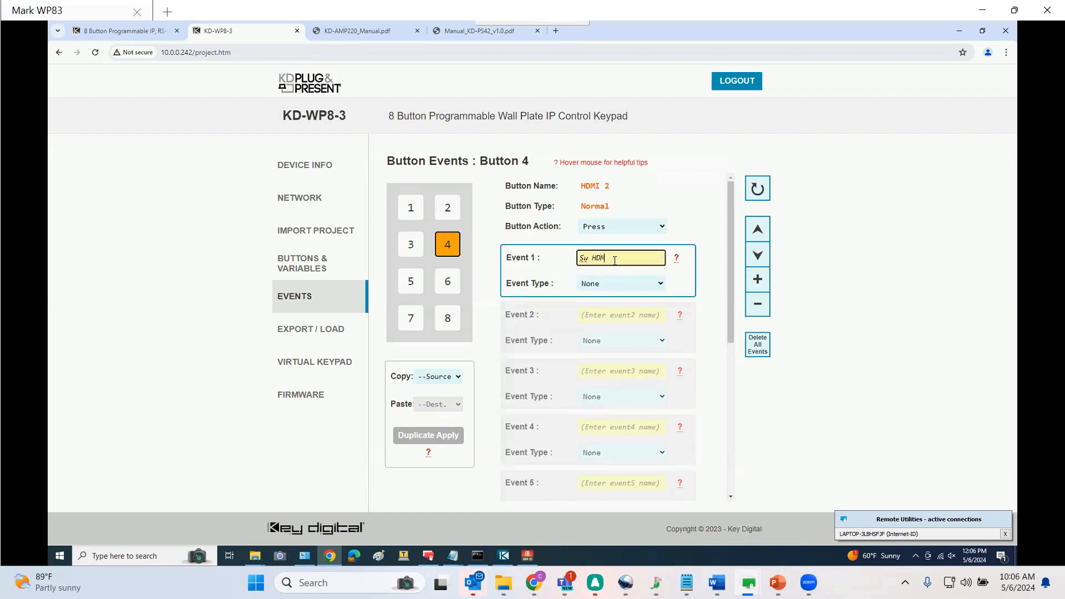
click(610, 285)
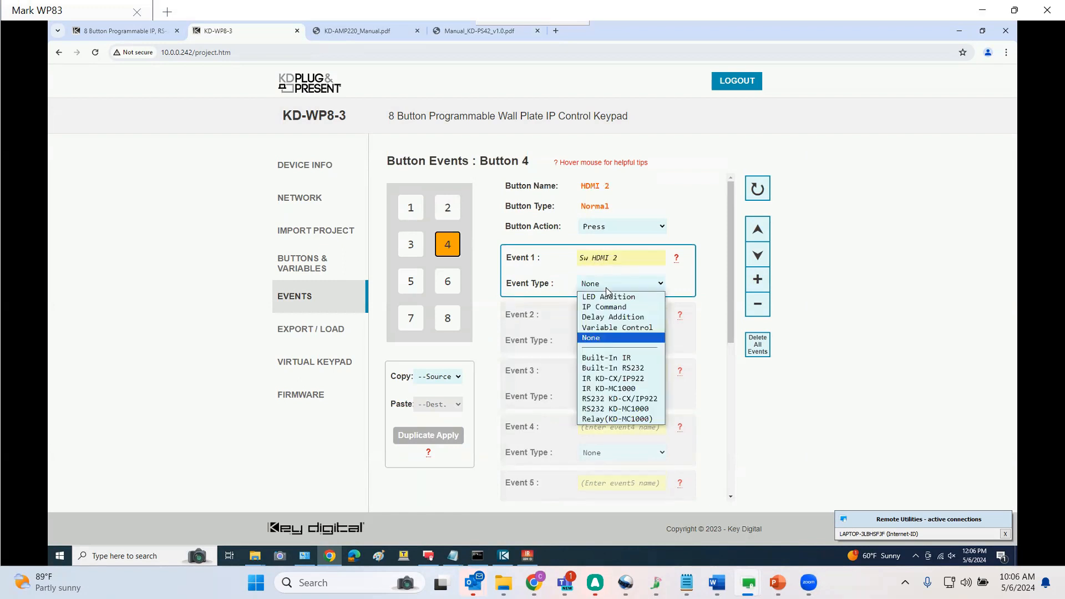
click(611, 310)
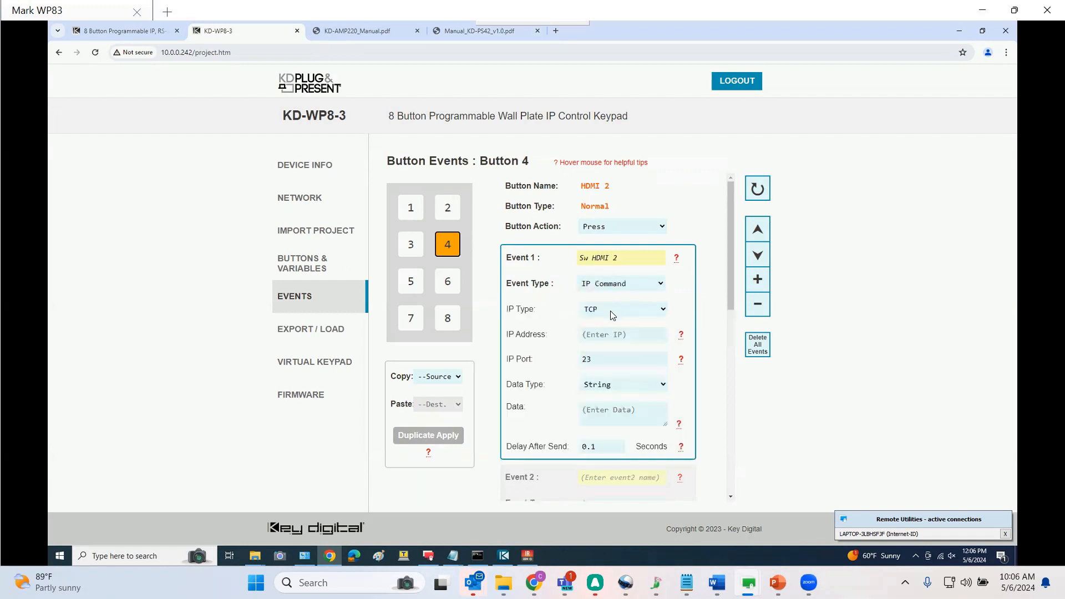
Set Button 4's Event 1 IP address to 10.0.0.241 and its data to SPOSI02\r
click(610, 333)
text(10.)
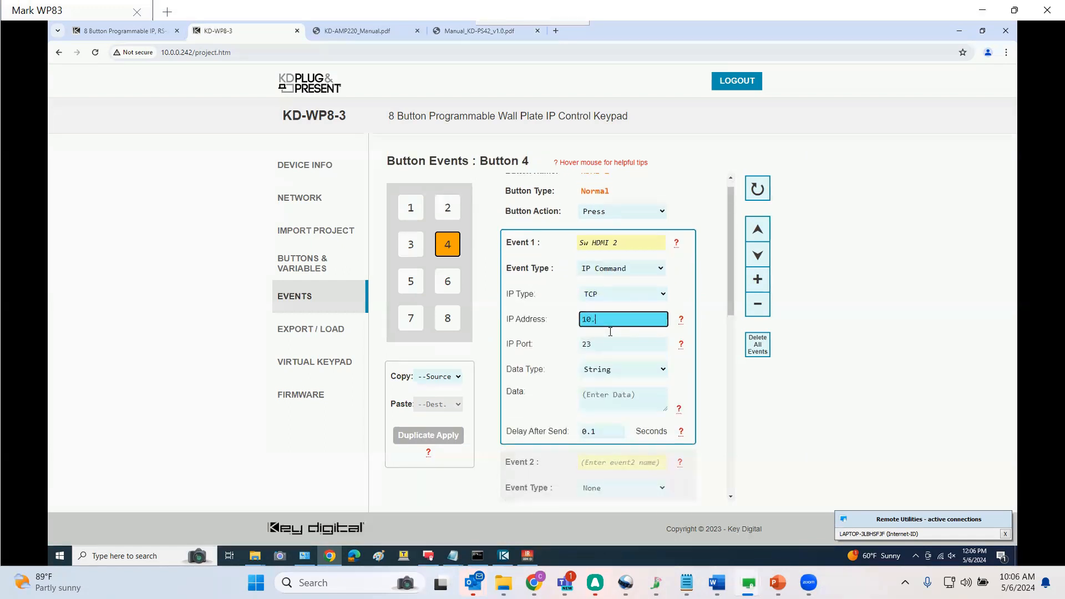
text(0.0.241)
click(616, 397)
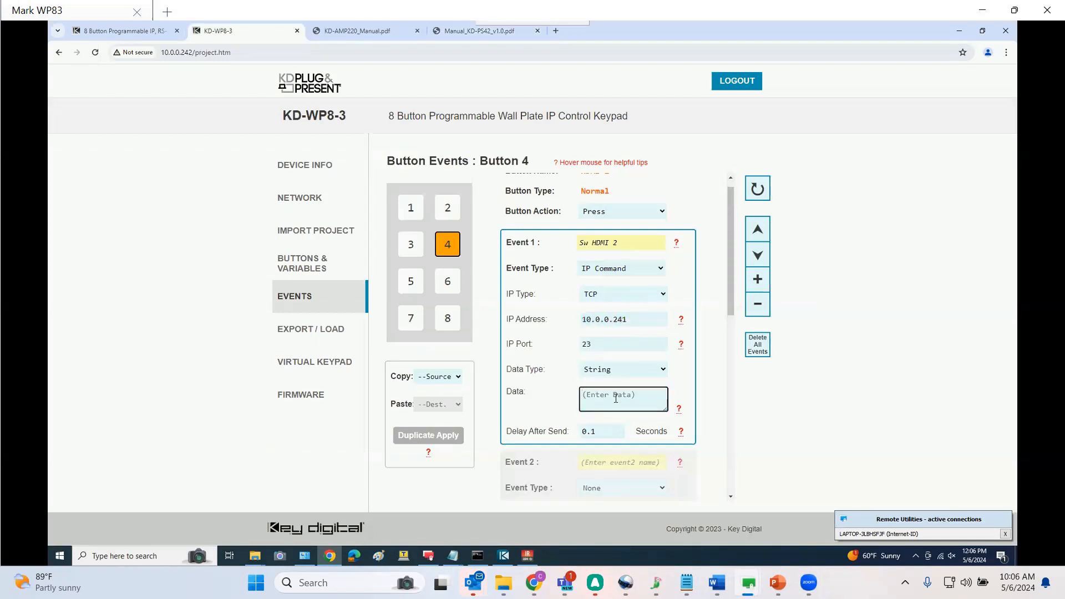
key(Caps_Lock)
text(SPOSI02)
key(Caps_Lock)
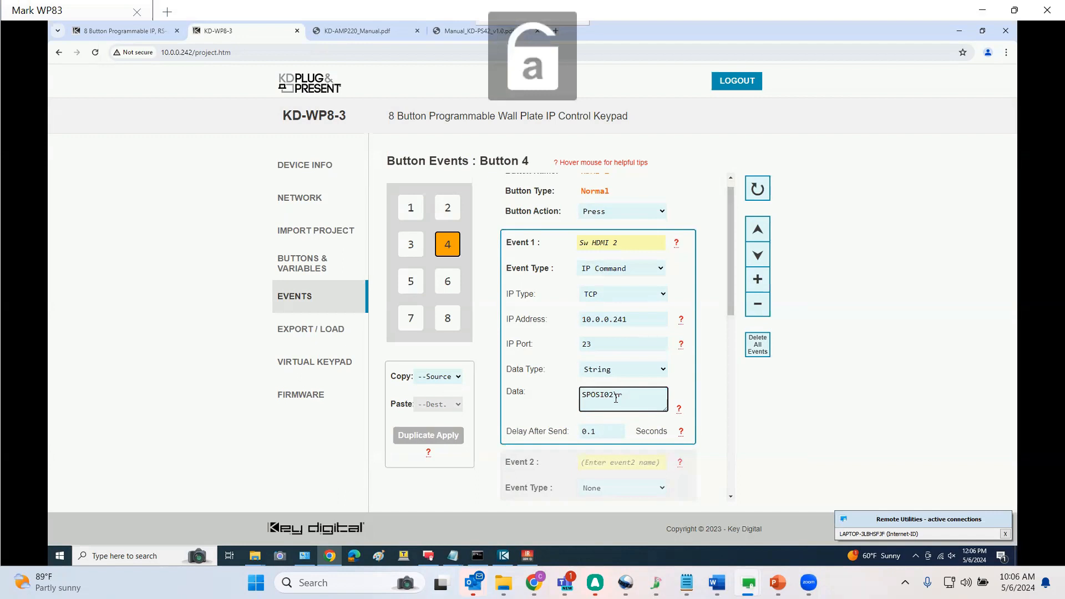
Open Button 6's events, name Event 1 'Sw HDMI3' and set its type to IP Command
click(446, 292)
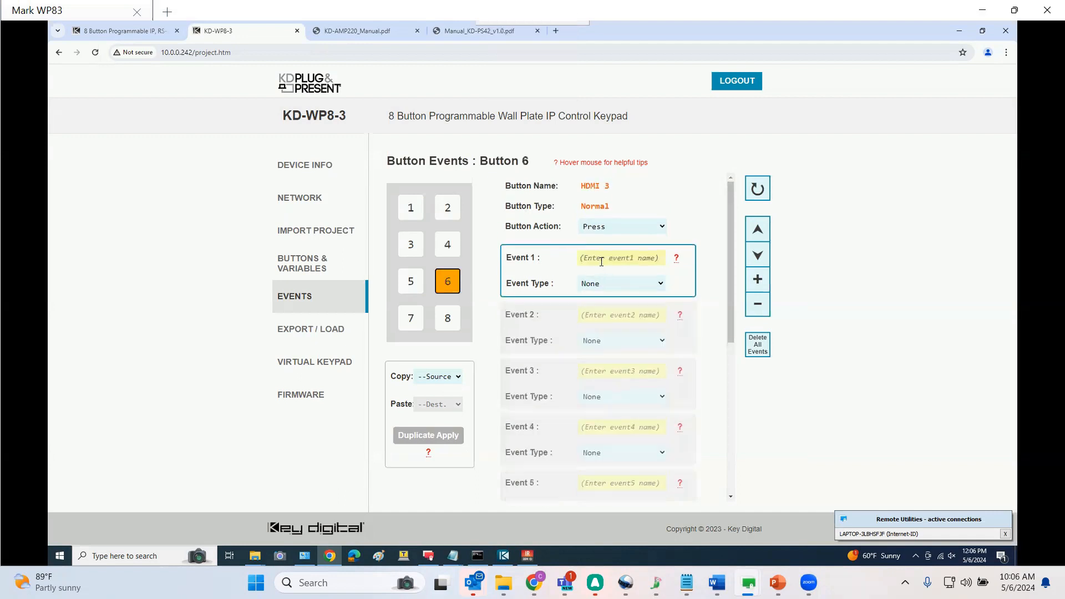
click(598, 257)
text(Sw HDMI 3)
click(610, 283)
click(610, 307)
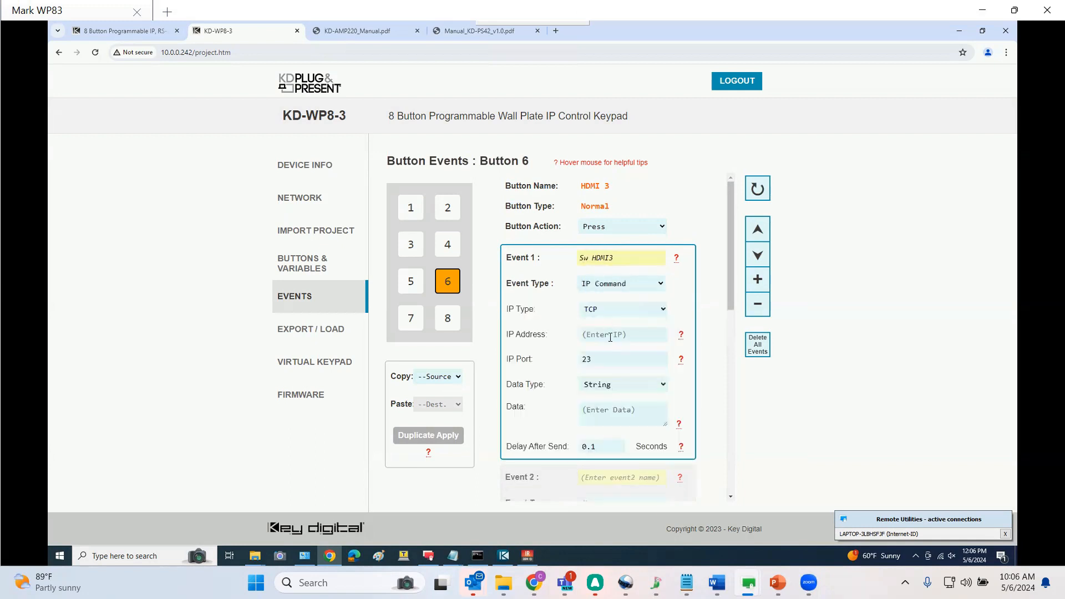
click(610, 334)
text(10.0.024)
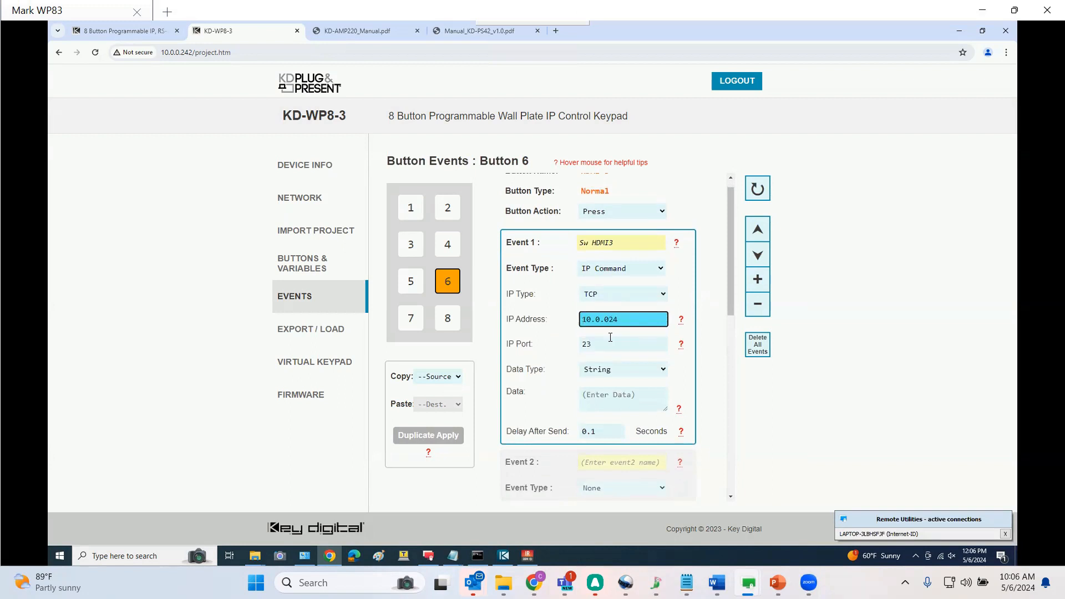
text(1)
click(607, 394)
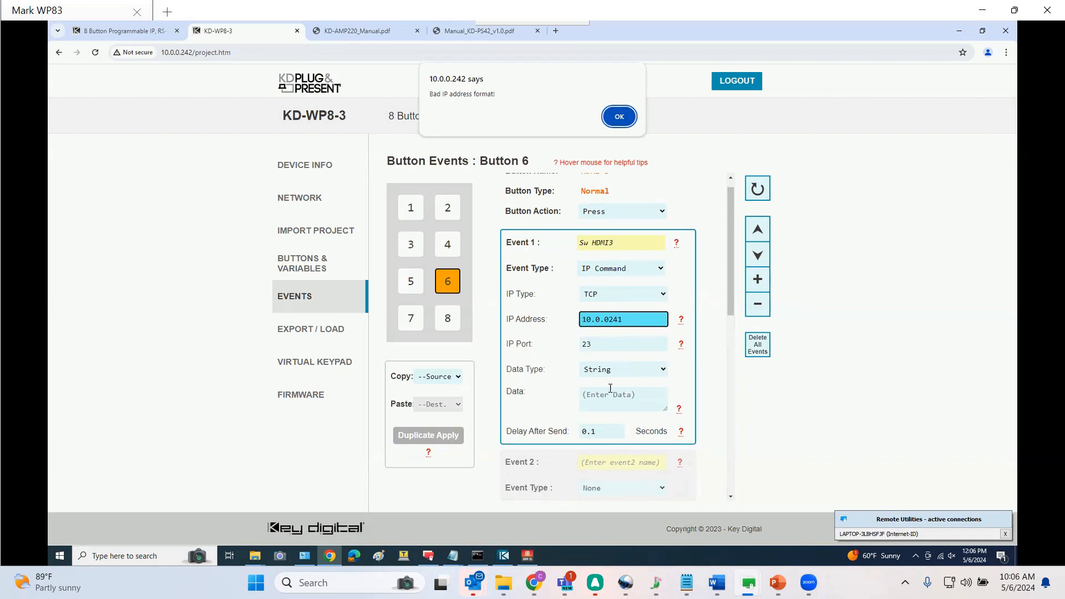
click(619, 116)
key(Return)
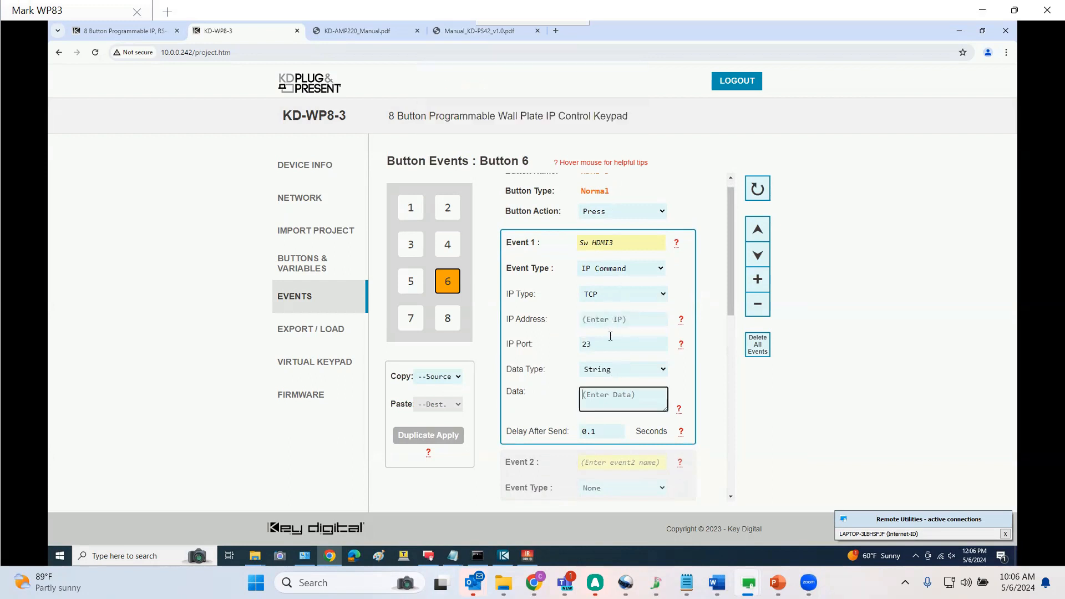
Set Button 6's Event 1 IP address to 10.0.0.241 and its data to SPOSI03\r
click(610, 319)
text(10.0.0.24)
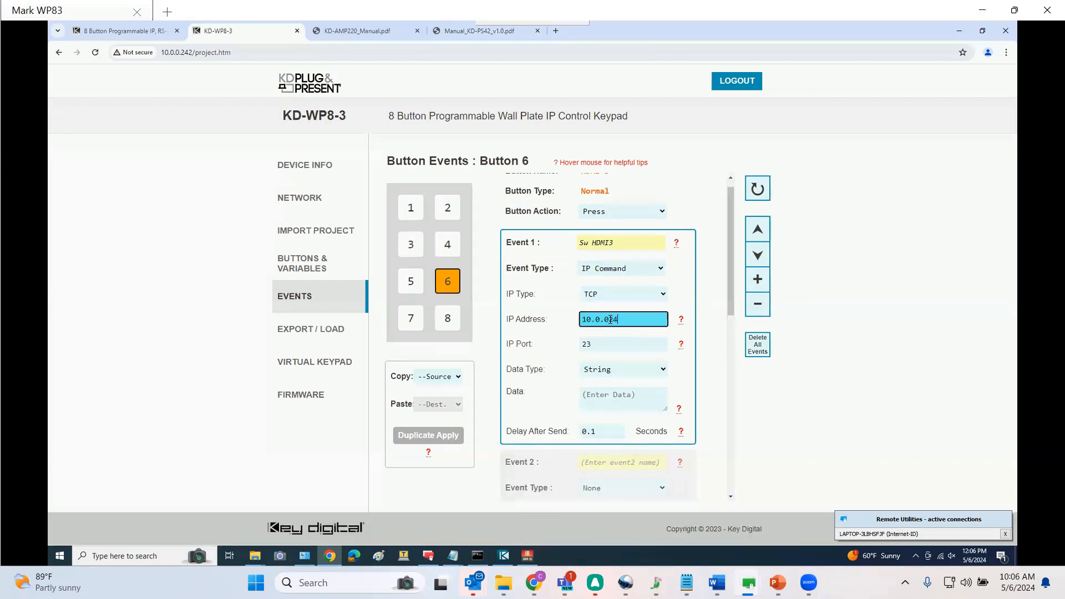
text(1)
click(609, 392)
text(SP)
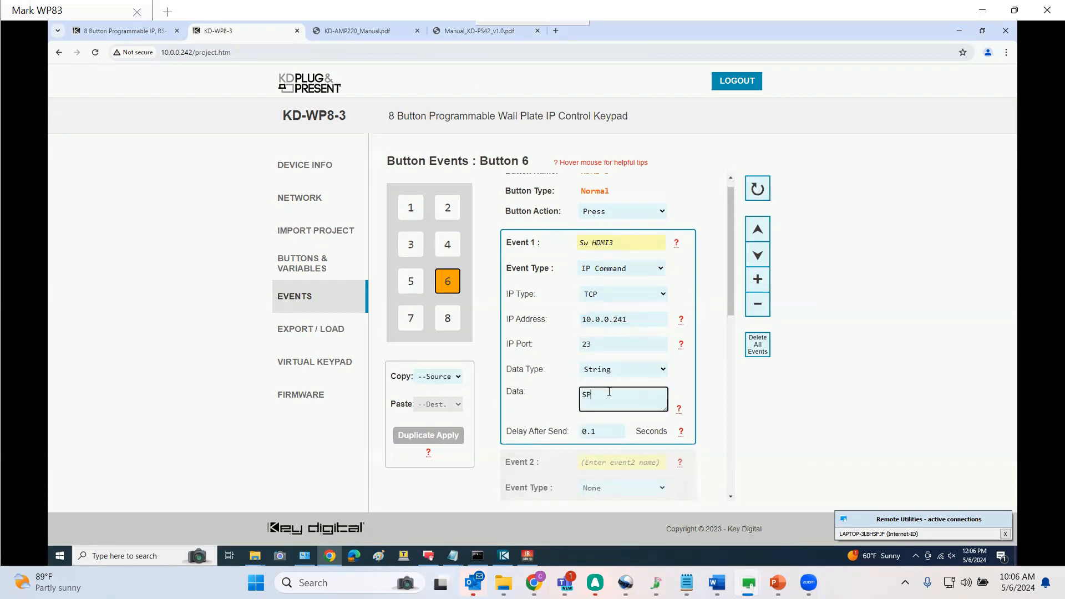
text(OSI03\r)
Open Button 8's events, name Event 1 'Sw HDMI4' and set its type to IP Command
click(447, 318)
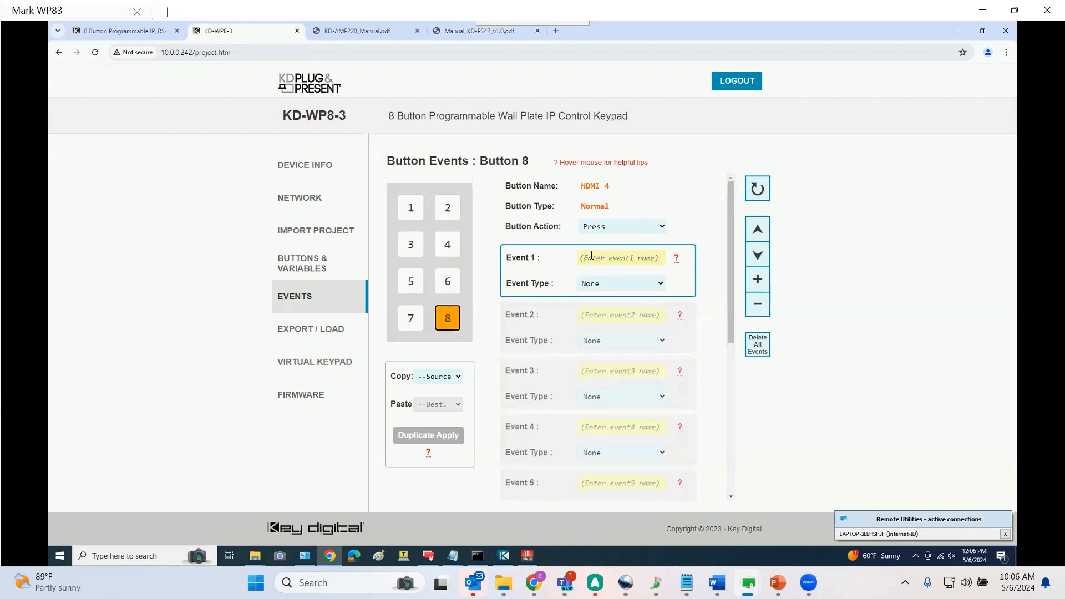
click(591, 256)
text(Sw)
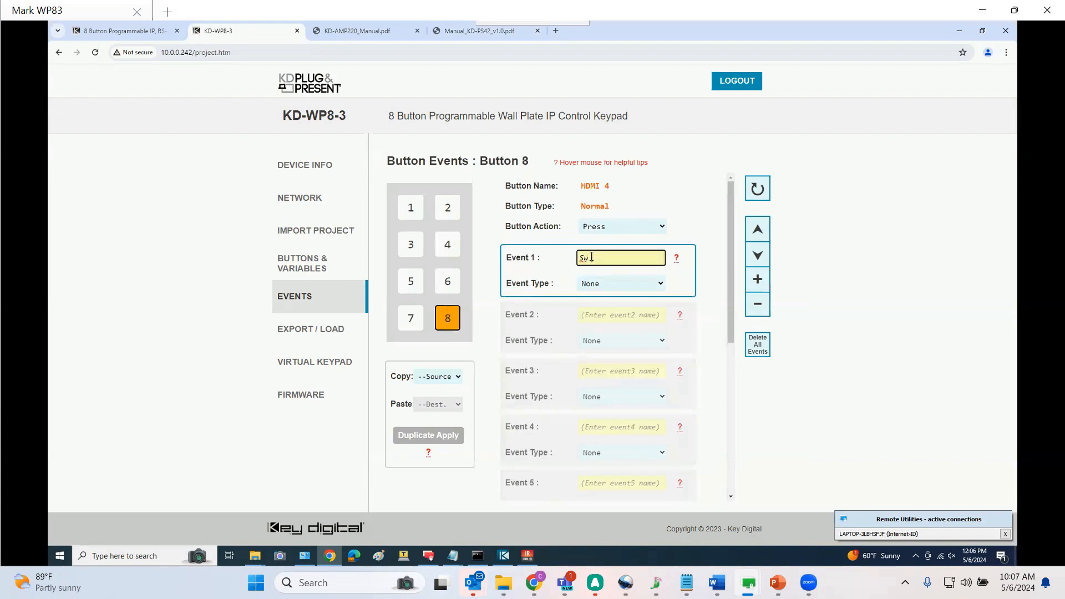
text(itHDMI4)
click(609, 284)
click(609, 308)
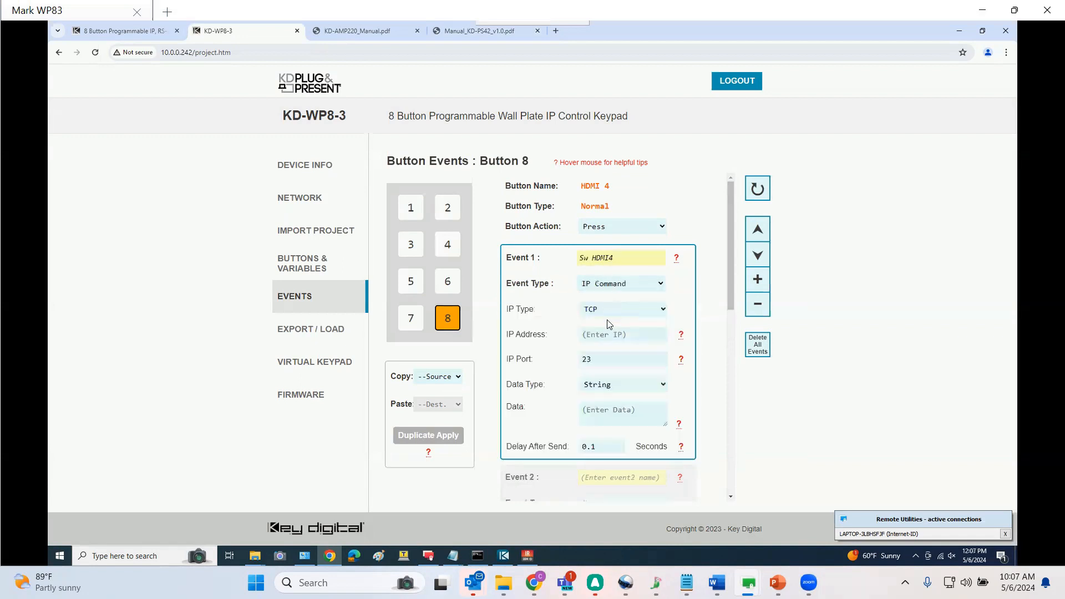
Set Button 8's Event 1 IP address to 10.0.0.241 and its data to SPOSI04\r
click(607, 334)
scroll(606, 333, down, 1)
text(10.0)
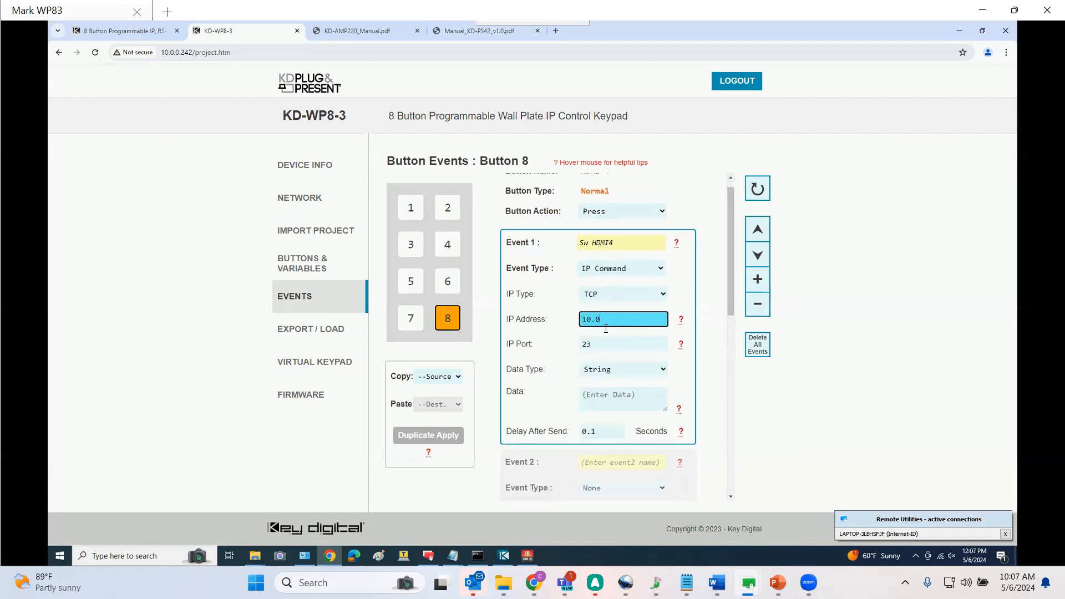
text(.0.241)
click(601, 394)
text(S)
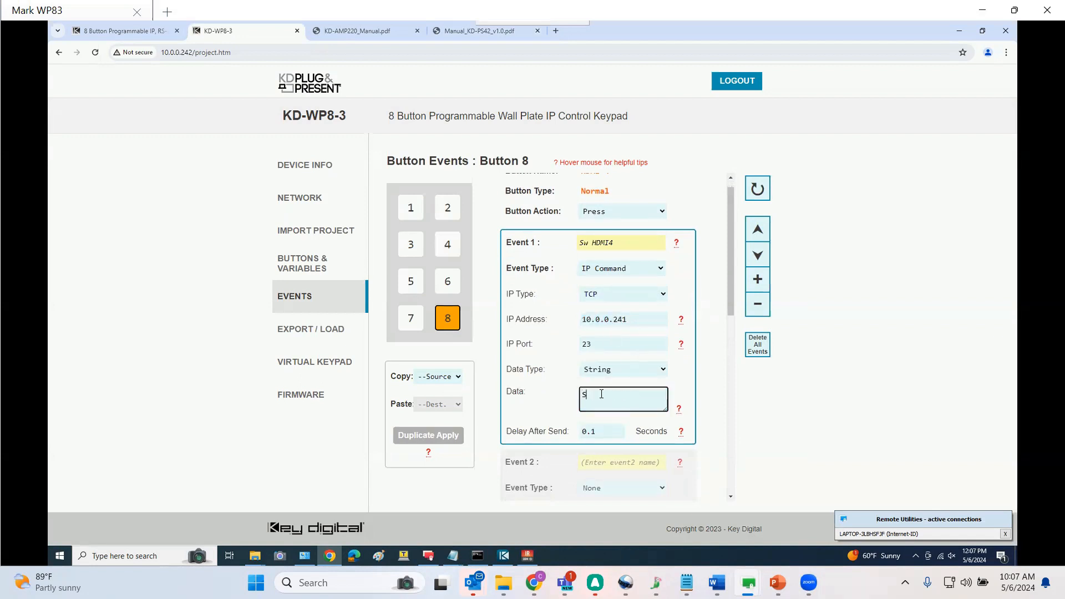
text(POS)
text(104)
Review the IP Command events of Buttons 2, 4, 6 and 8
click(448, 207)
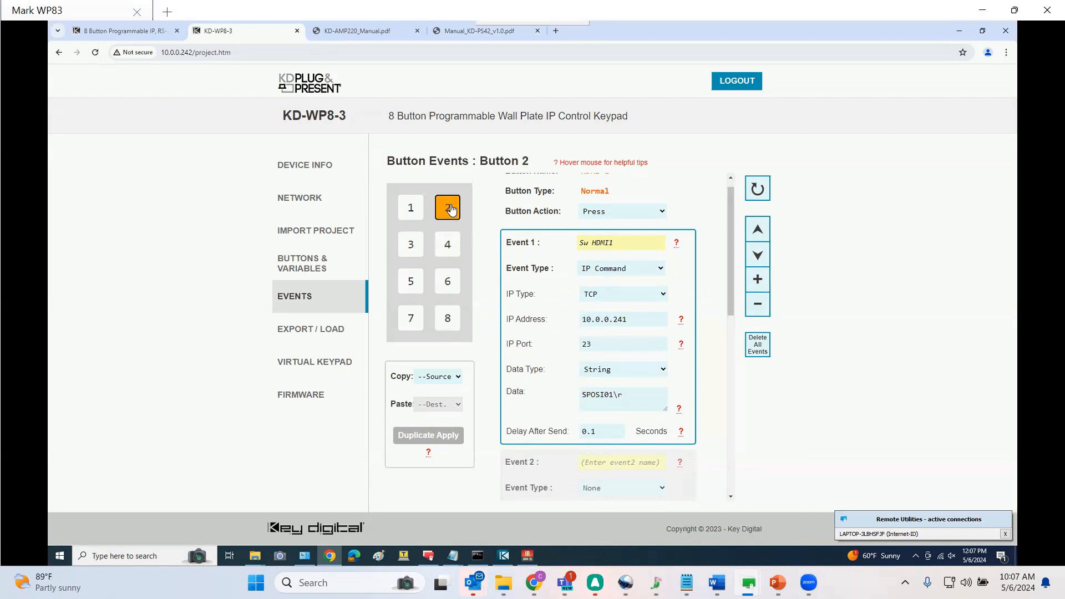
click(447, 245)
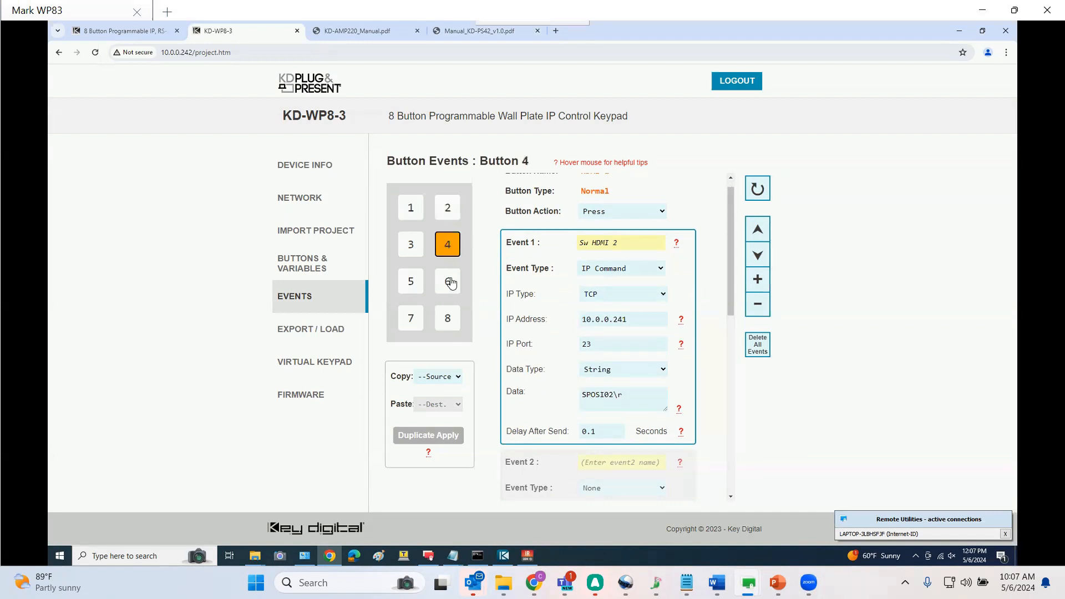
click(449, 281)
click(450, 317)
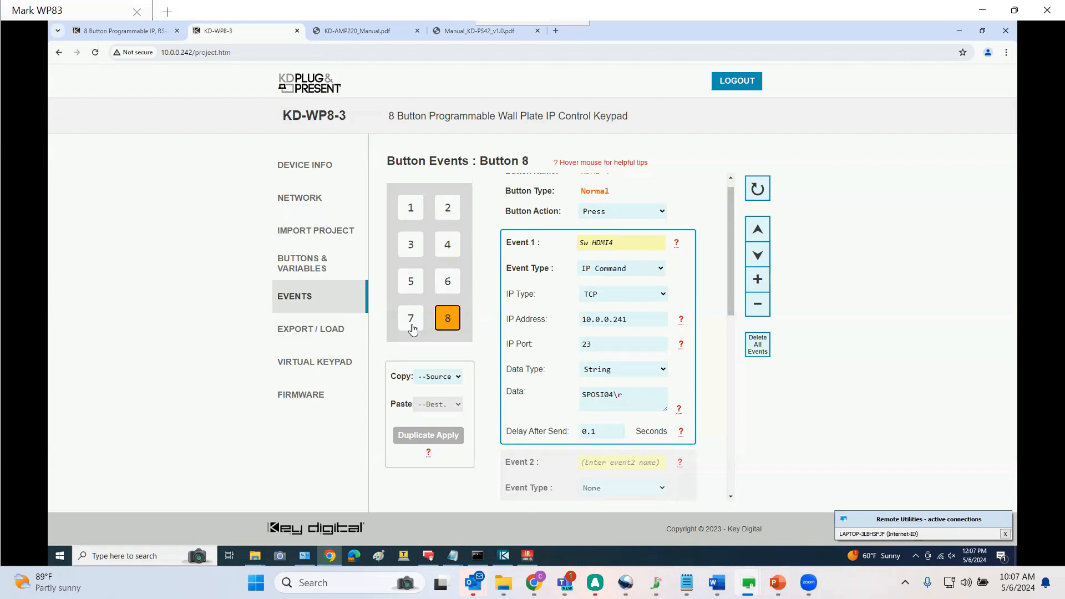
click(447, 244)
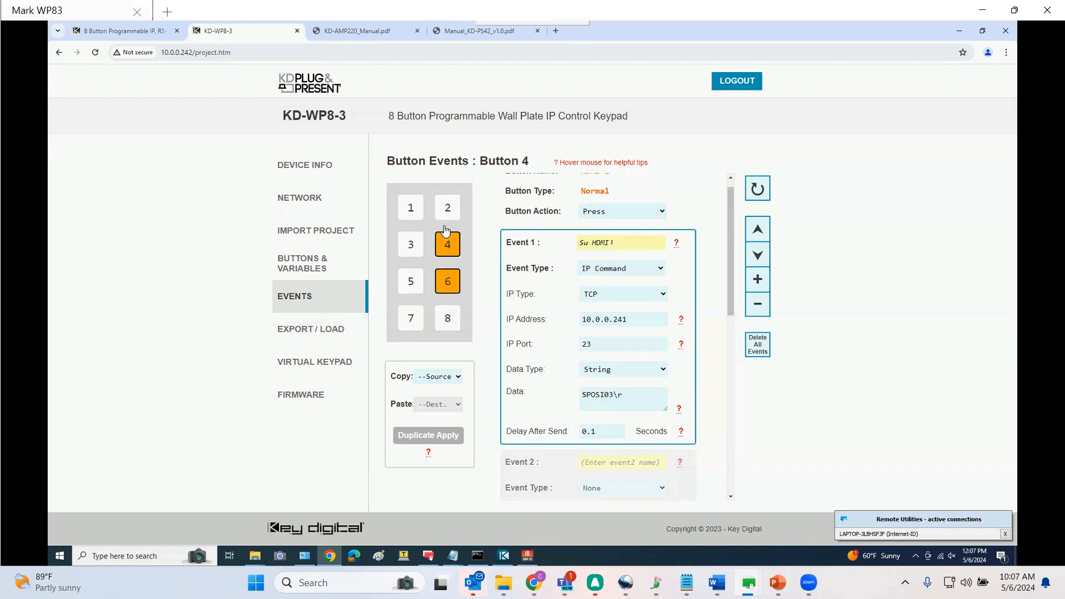
click(448, 213)
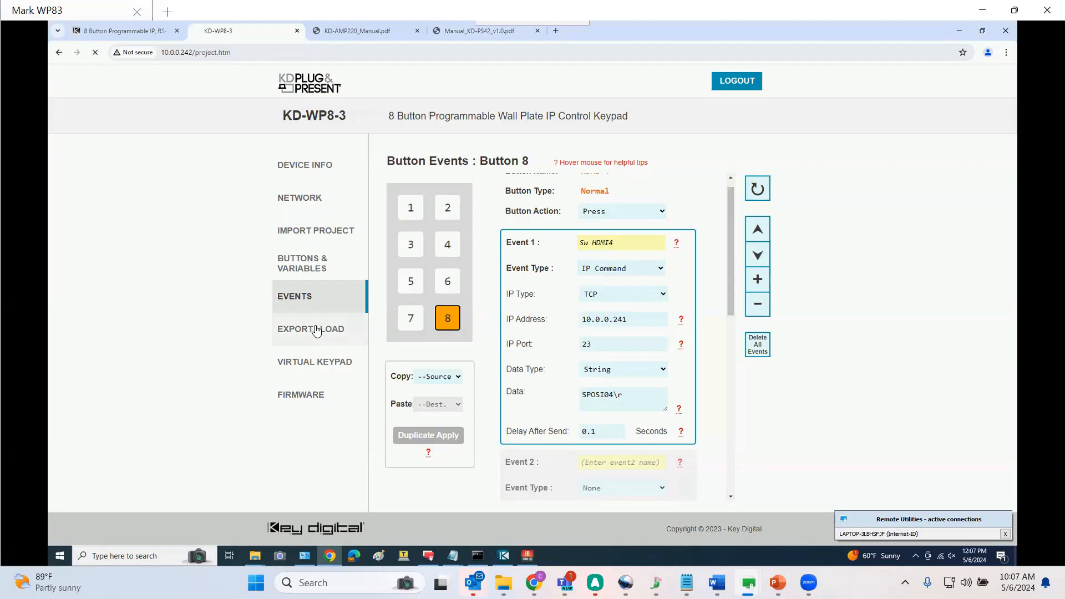
Load the project to the keypad from the Export / Load page, continuing past the caution
click(313, 328)
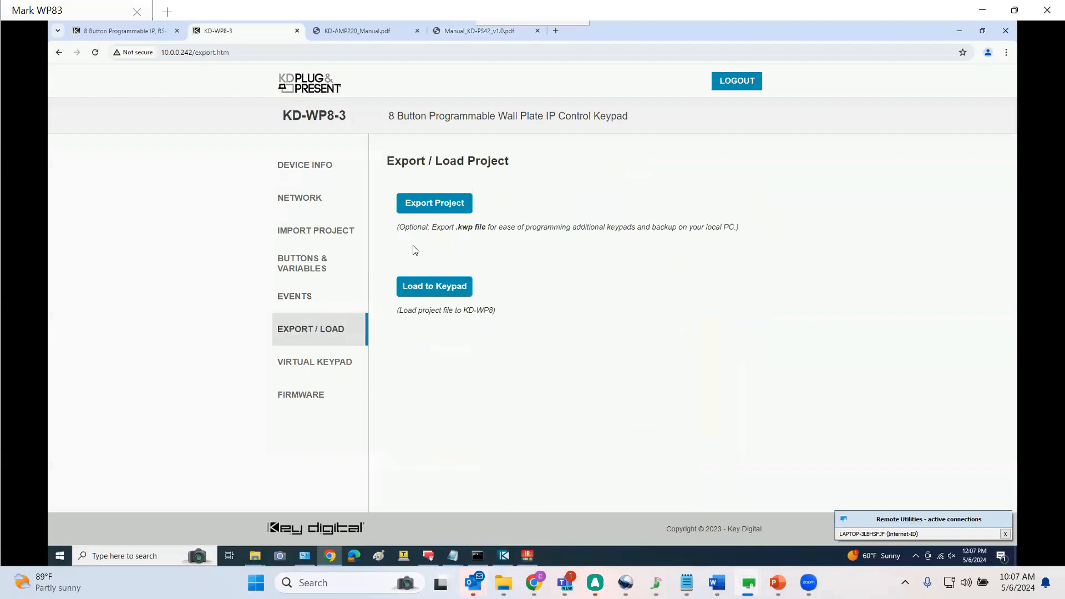
click(424, 286)
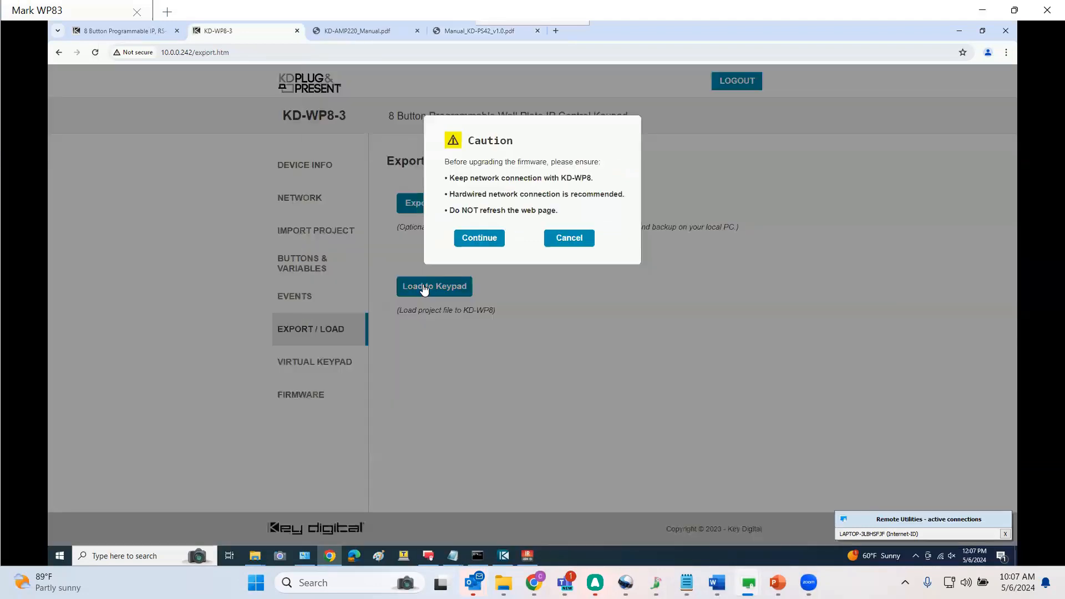
click(467, 242)
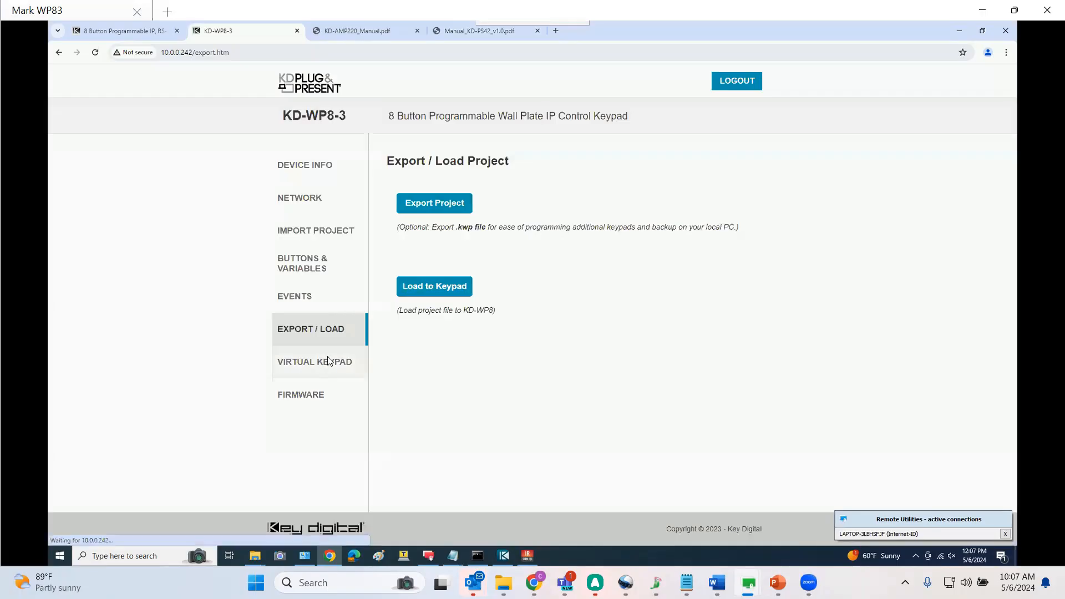
Open the virtual keypad, press Button 1 twice to test power toggle, and clear the logs
click(328, 359)
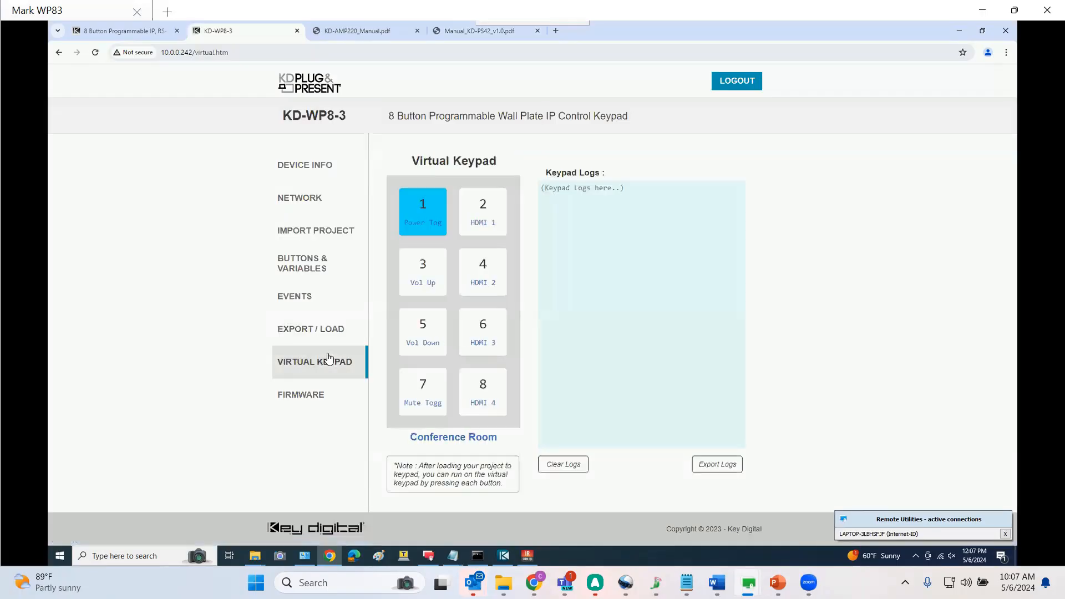
click(415, 225)
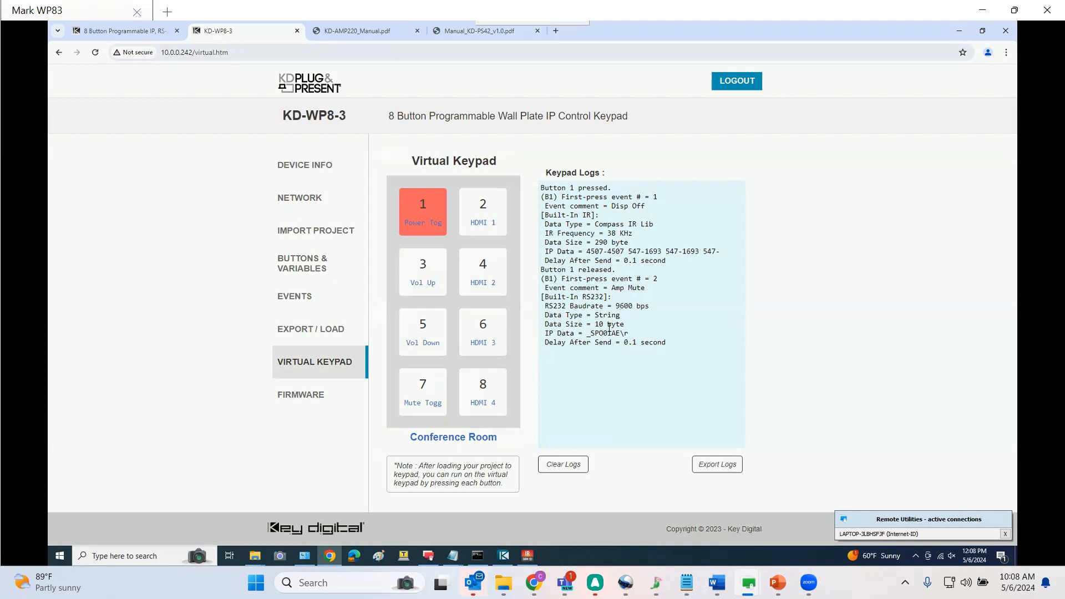
click(420, 219)
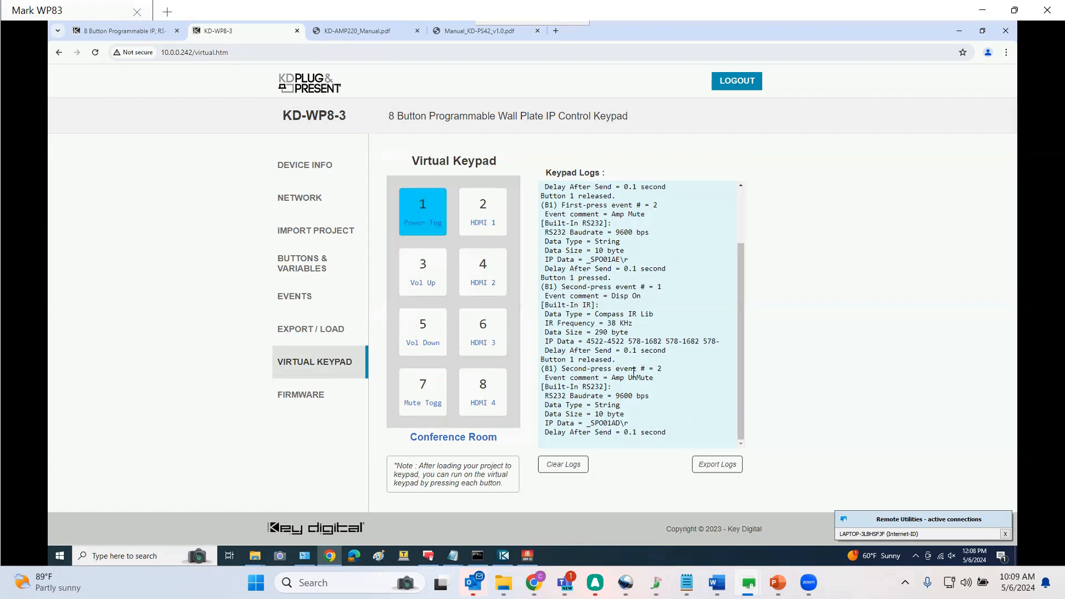
click(570, 466)
Test the Vol Up and Vol Down buttons, including holding Vol Down, clearing the logs between tests
click(422, 284)
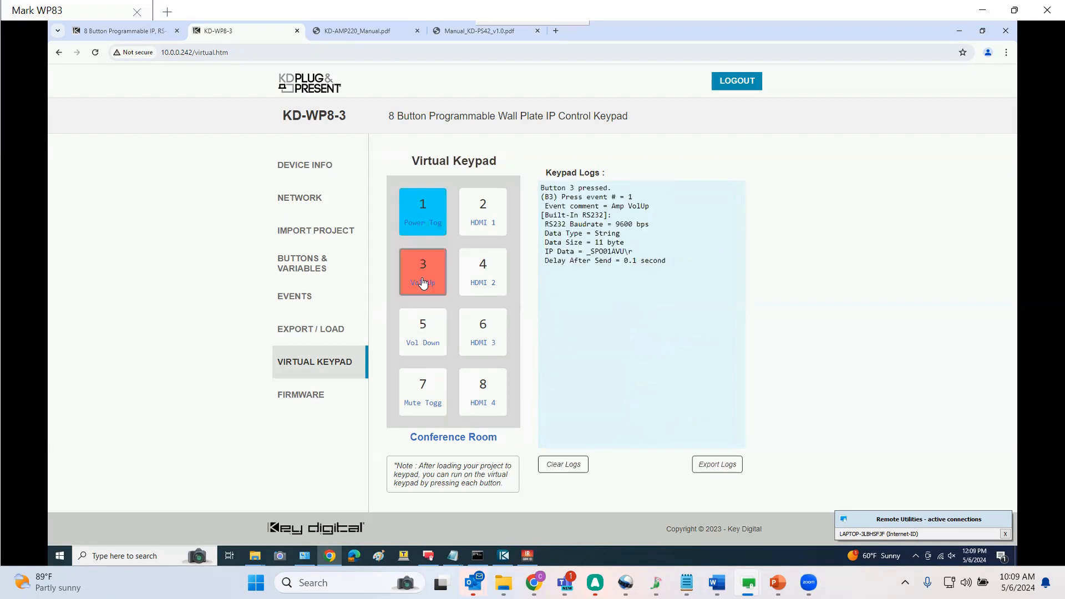
click(421, 338)
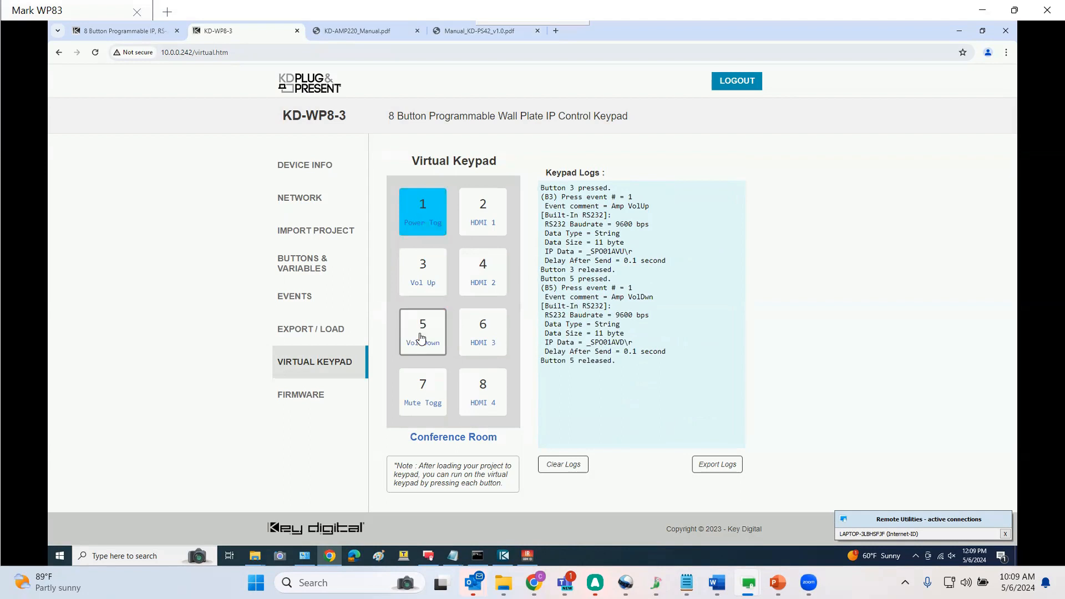
click(563, 464)
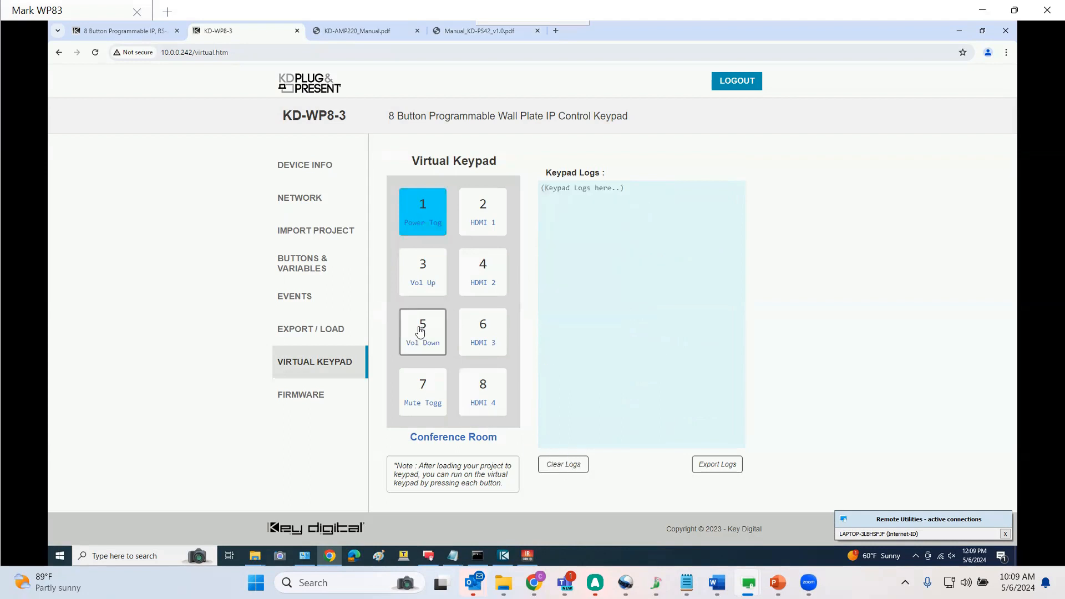
drag(420, 331, 420, 331)
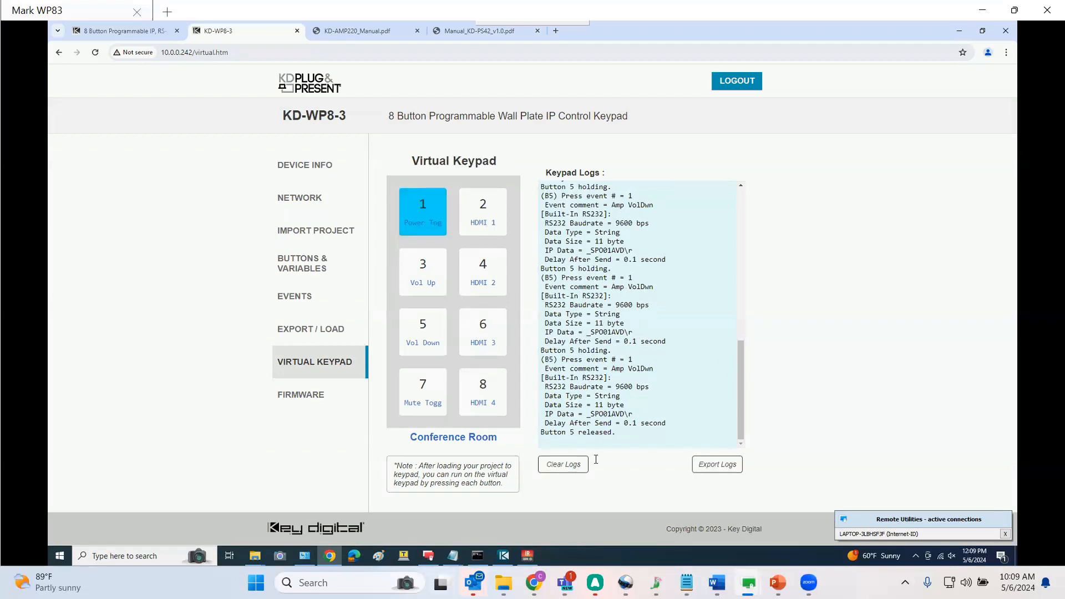
click(565, 465)
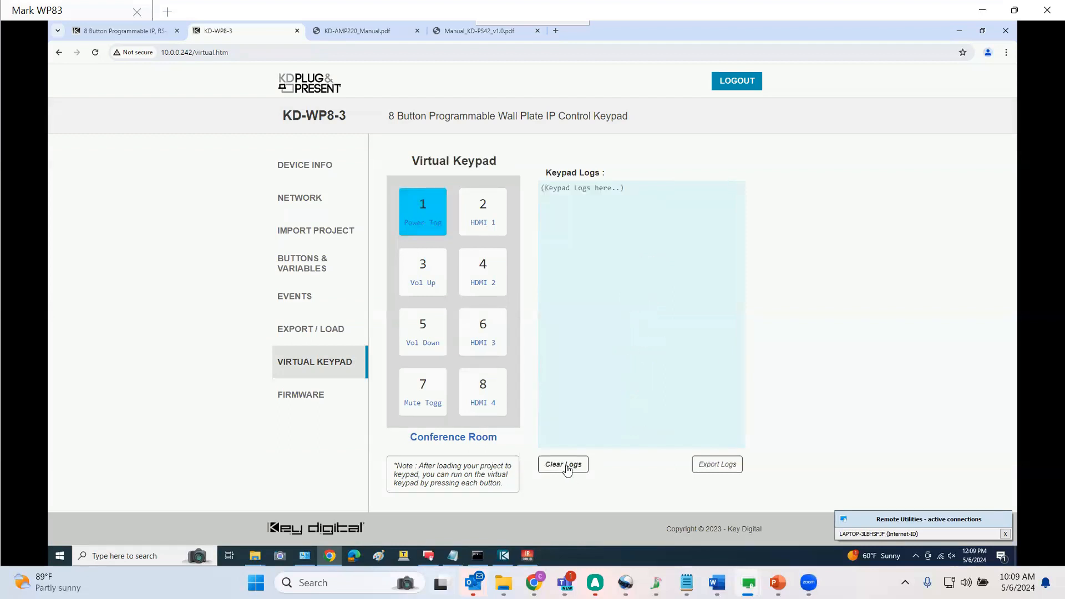
Press the Mute Togg button twice to test mute and unmute, then clear the logs
click(418, 398)
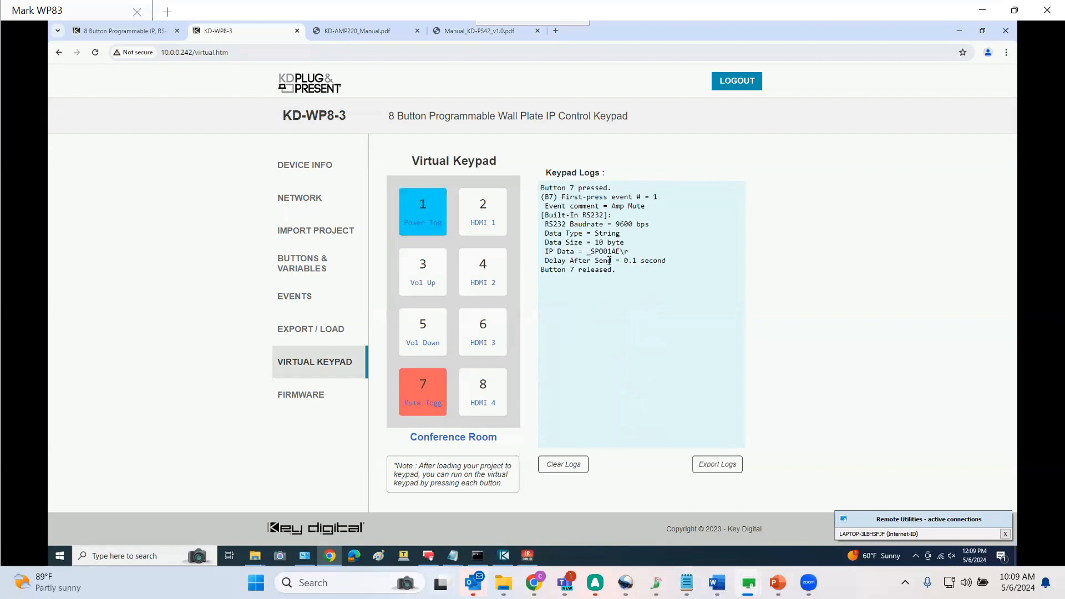
click(433, 390)
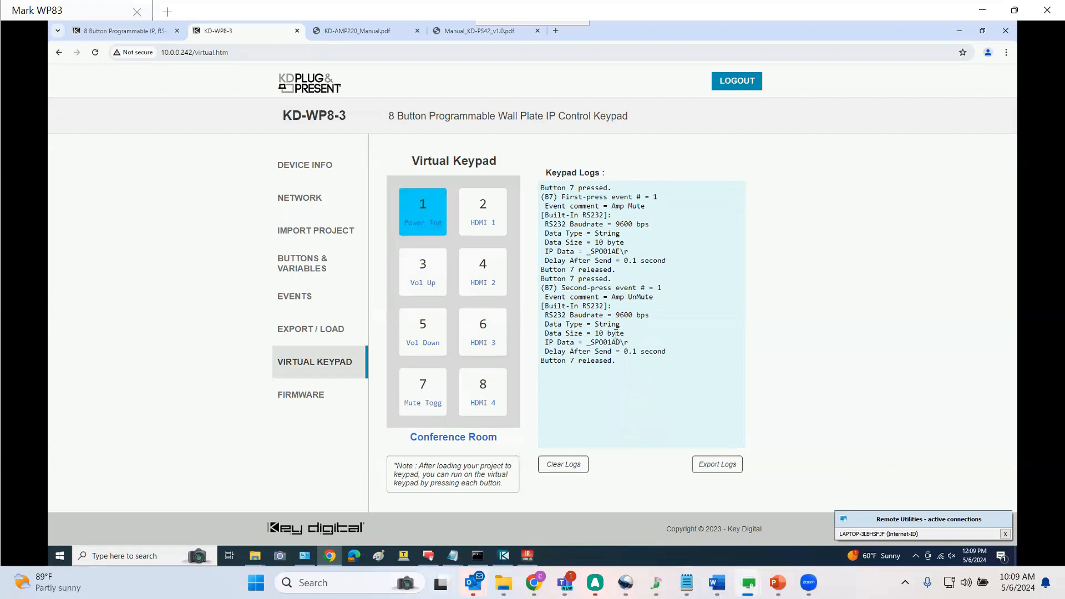
click(563, 464)
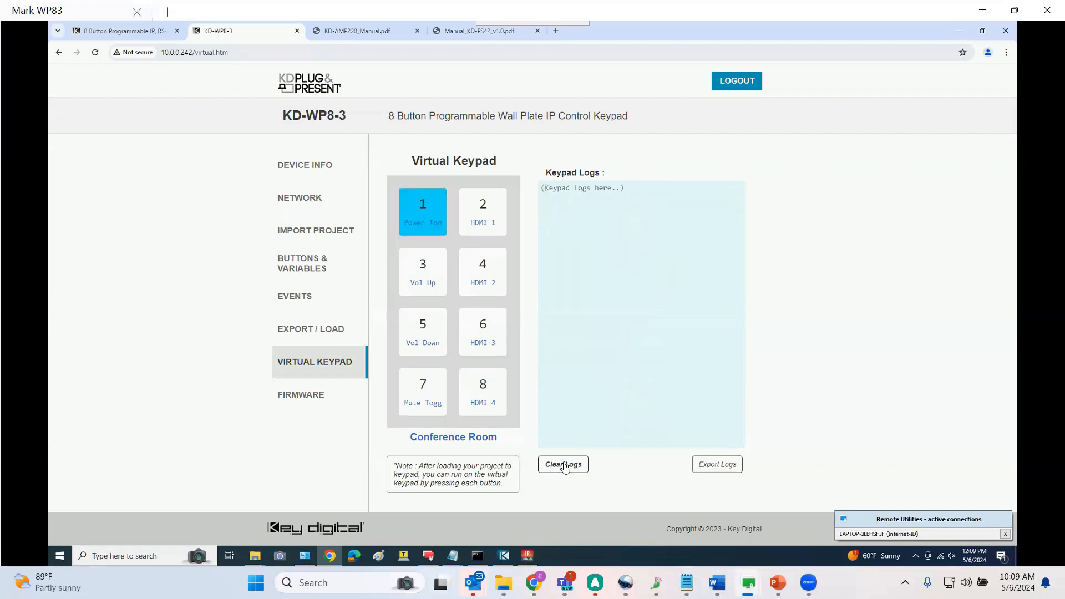
Test the HDMI 1 through HDMI 4 buttons on the virtual keypad, clearing the logs between presses
click(486, 222)
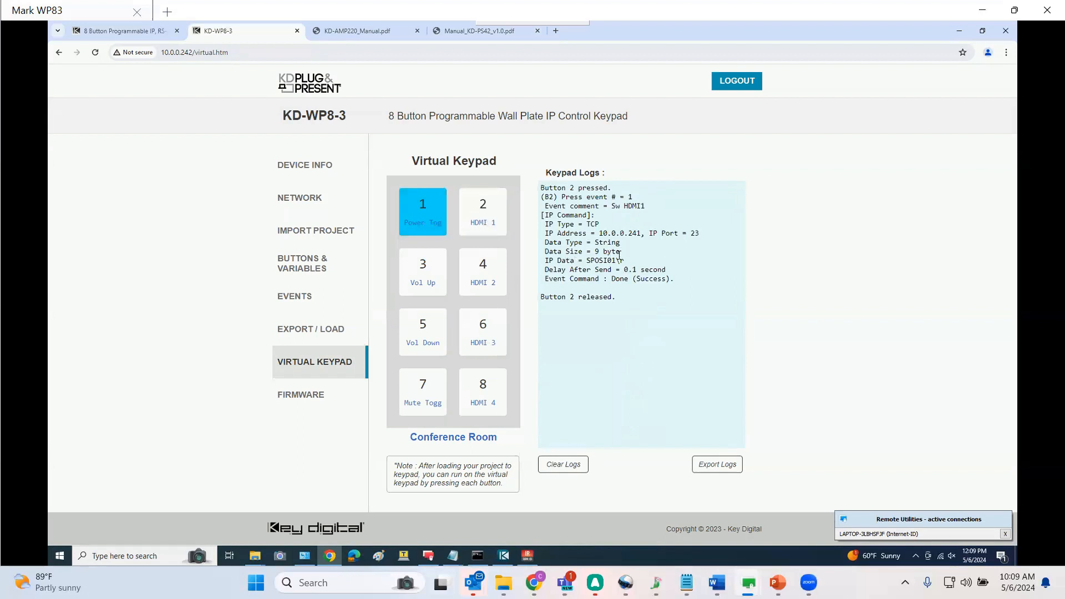
click(491, 283)
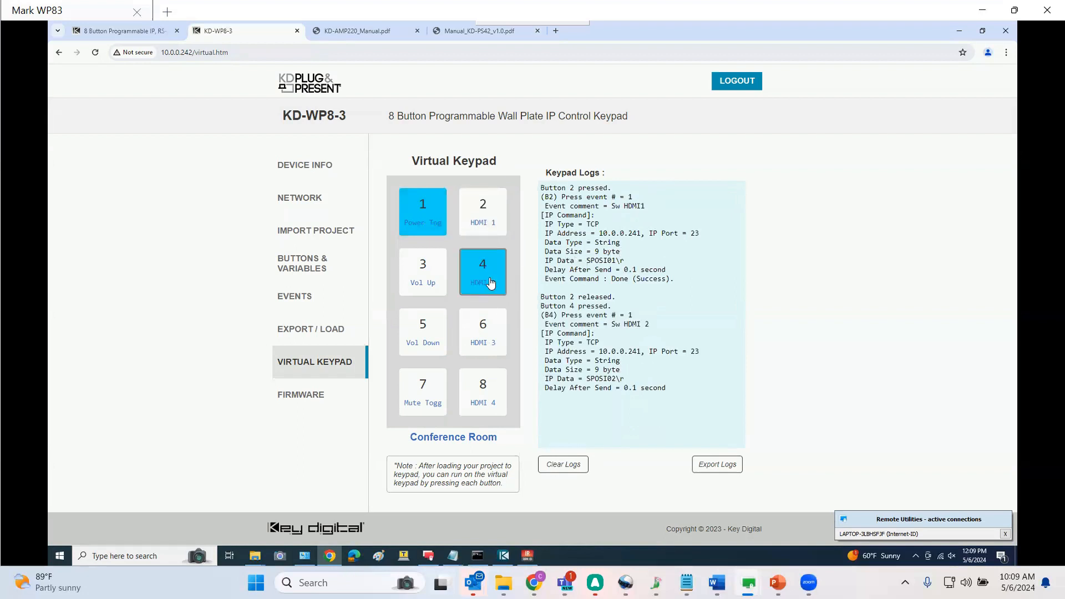
click(571, 463)
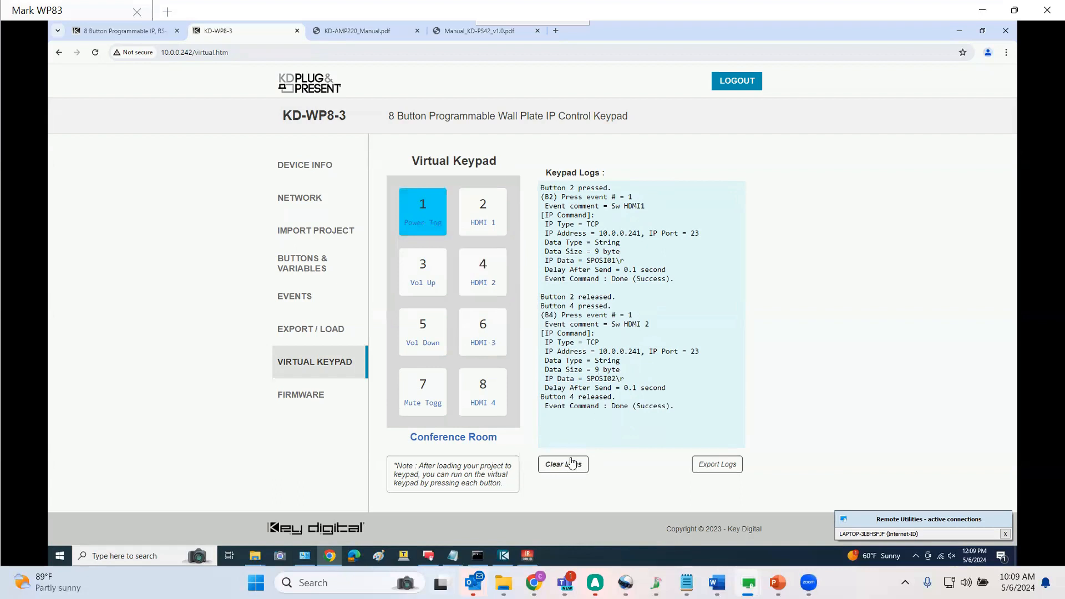
click(493, 331)
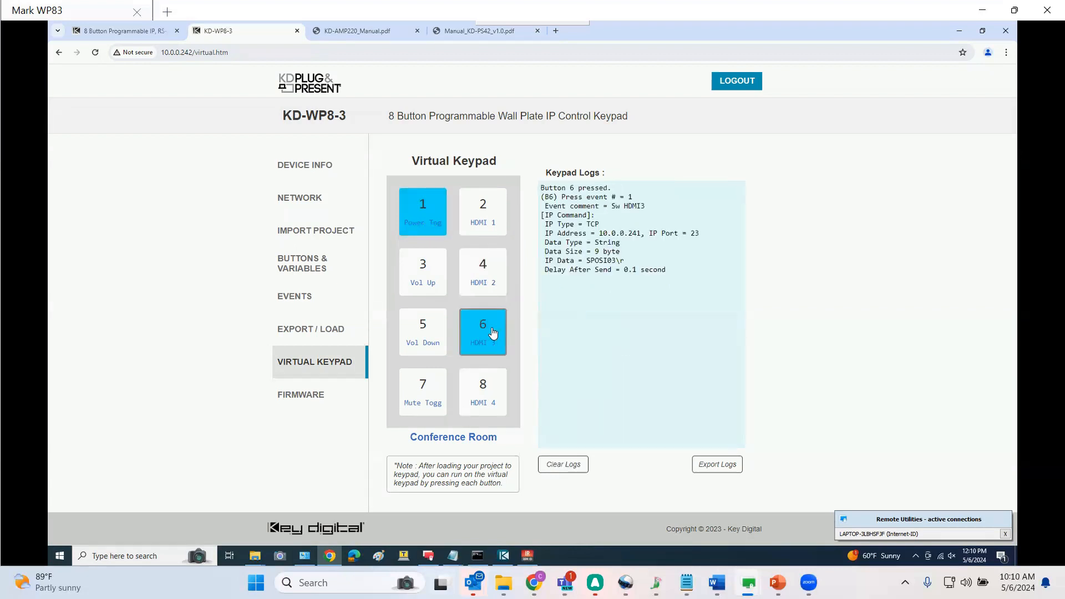
click(563, 466)
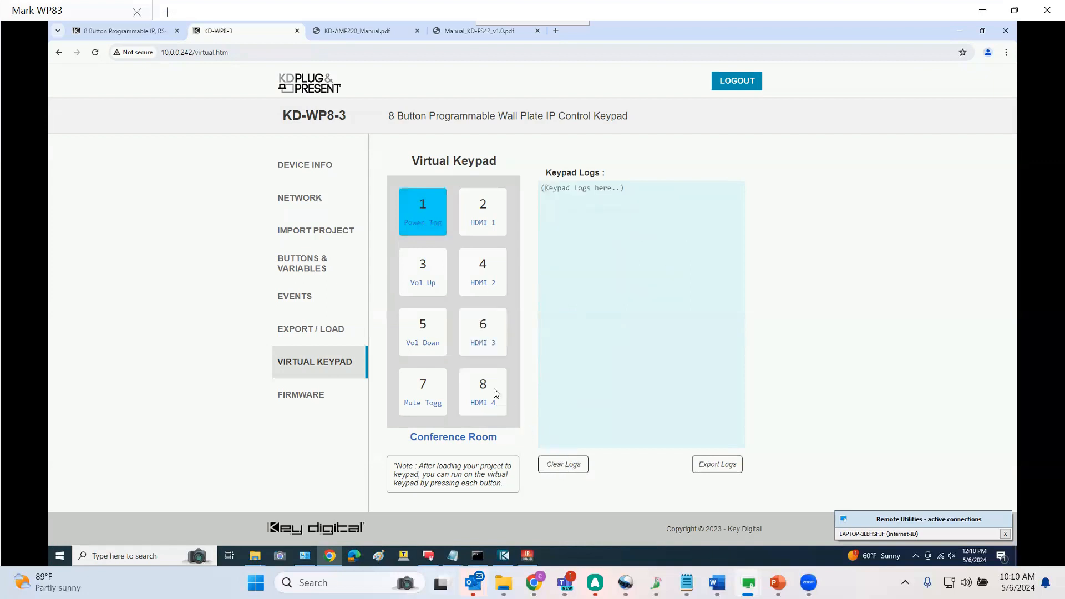
click(493, 391)
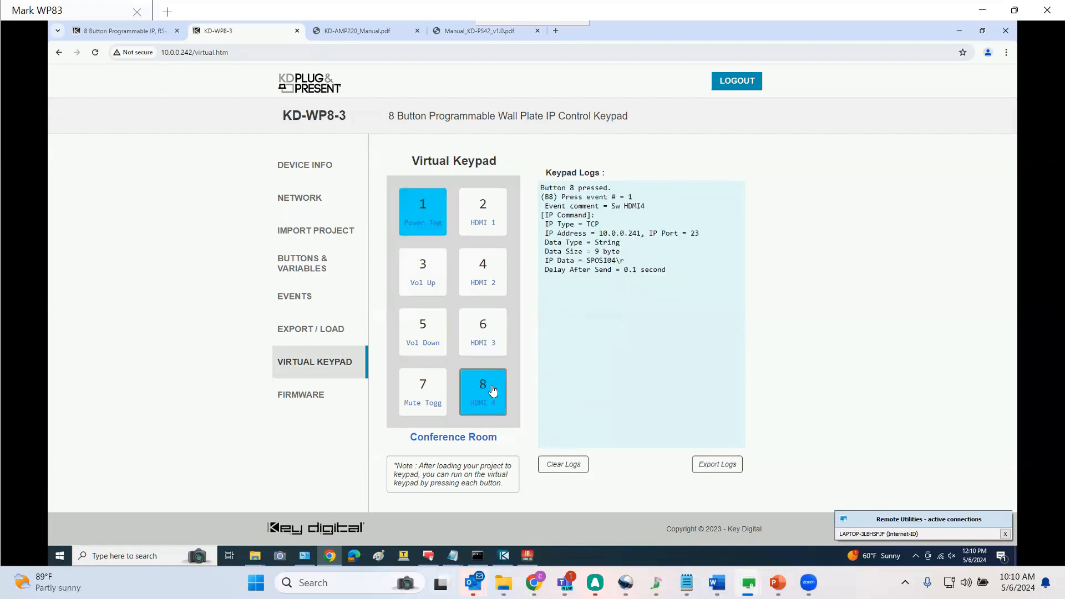
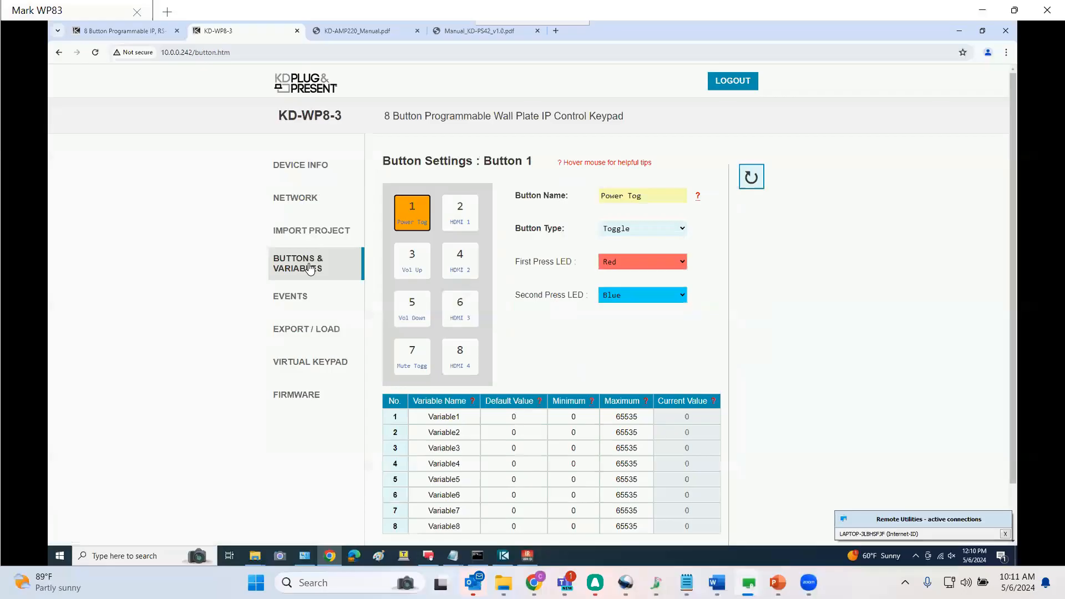
Turn on the release event for the HDMI 1 and HDMI 2 buttons (buttons 2 and 4)
click(461, 214)
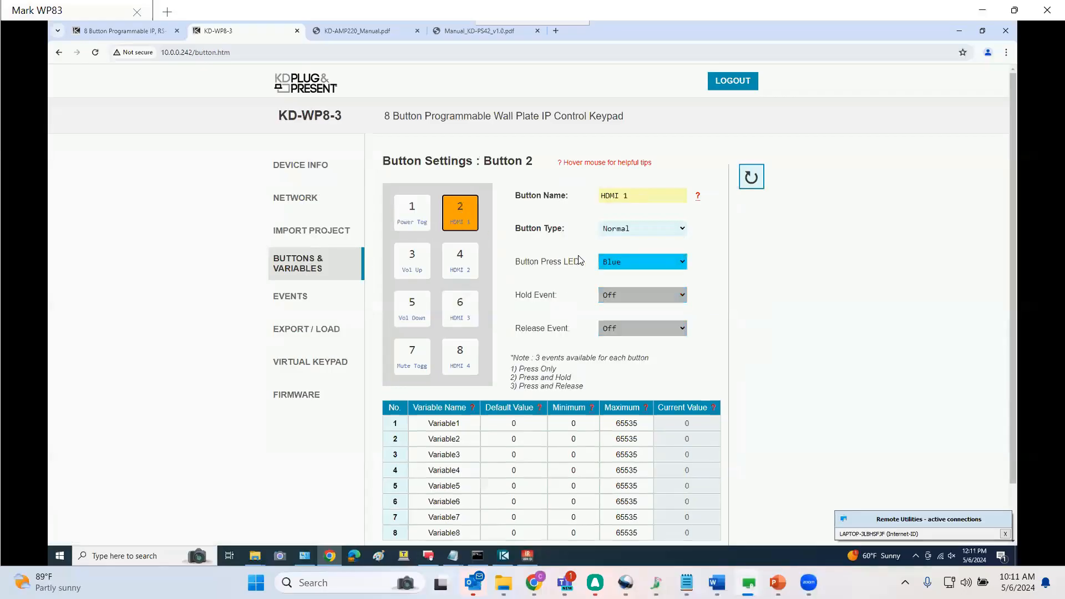
click(638, 331)
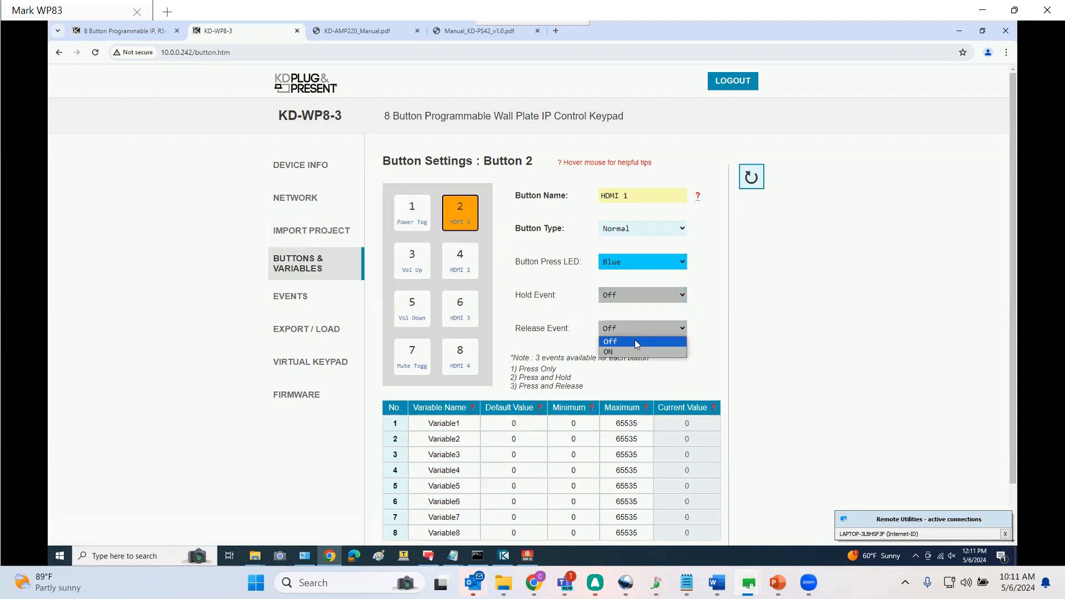
click(637, 353)
click(459, 261)
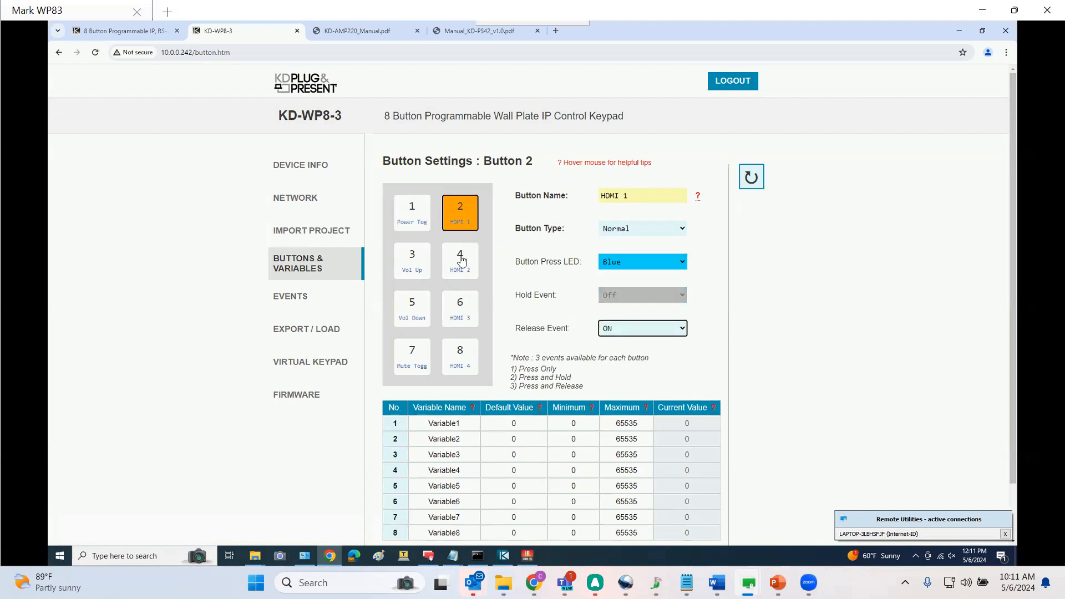
click(624, 330)
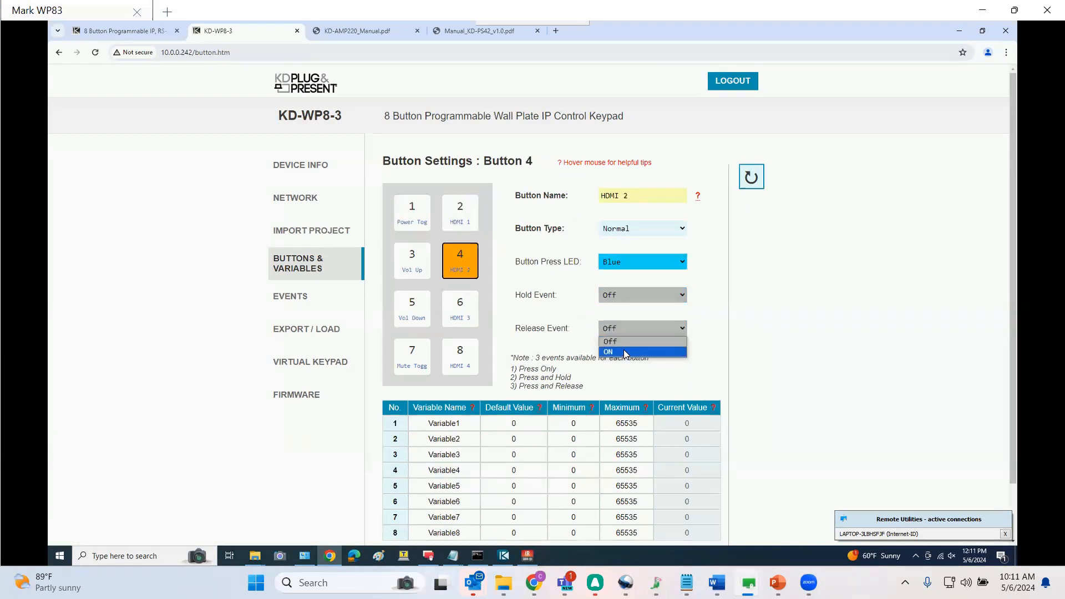
click(624, 350)
Turn on the release event for the HDMI 3 and HDMI 4 buttons (buttons 6 and 8)
click(460, 308)
click(625, 328)
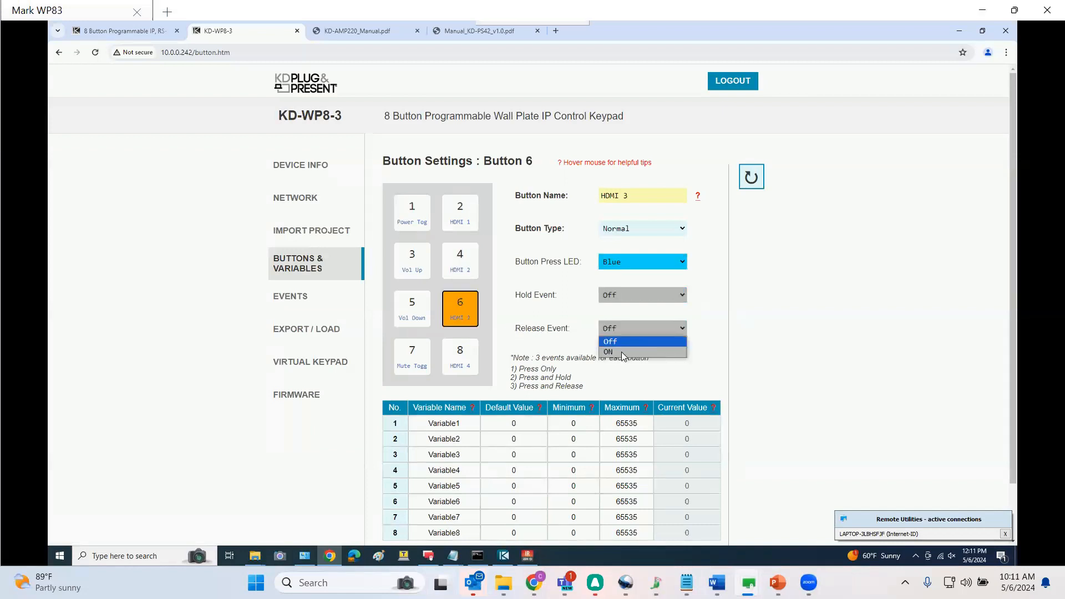
click(621, 352)
click(463, 359)
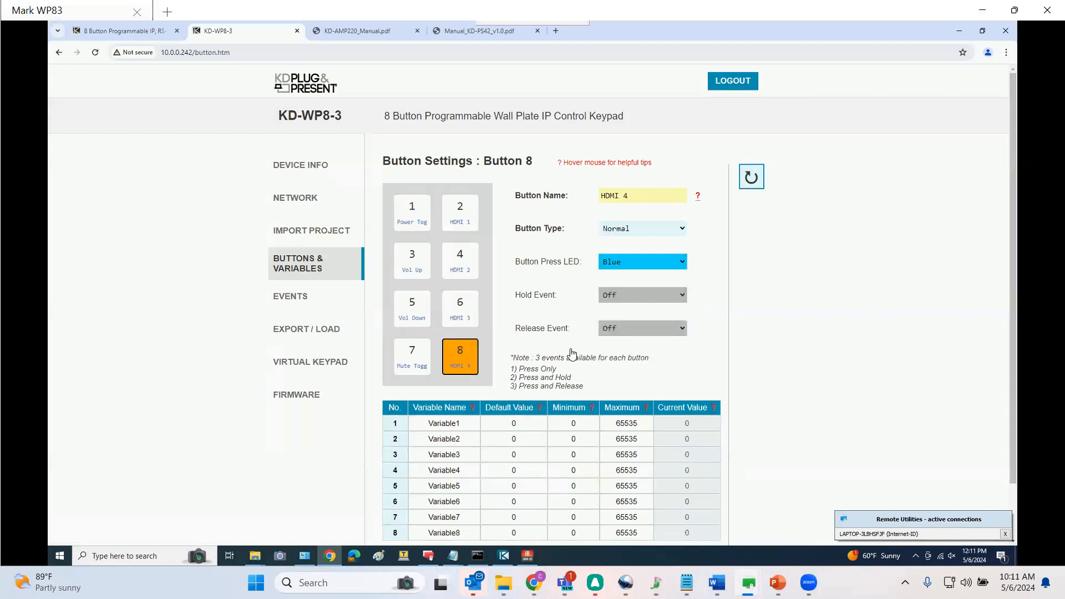
click(614, 332)
click(617, 352)
click(460, 213)
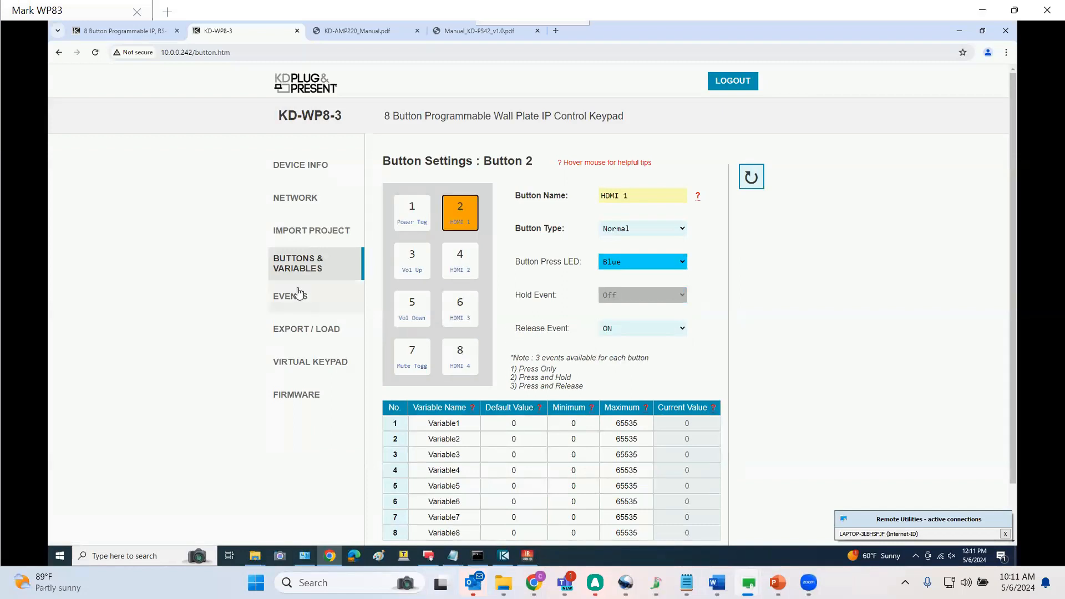
Open the events for Button 2 and switch its button action to Release
click(298, 291)
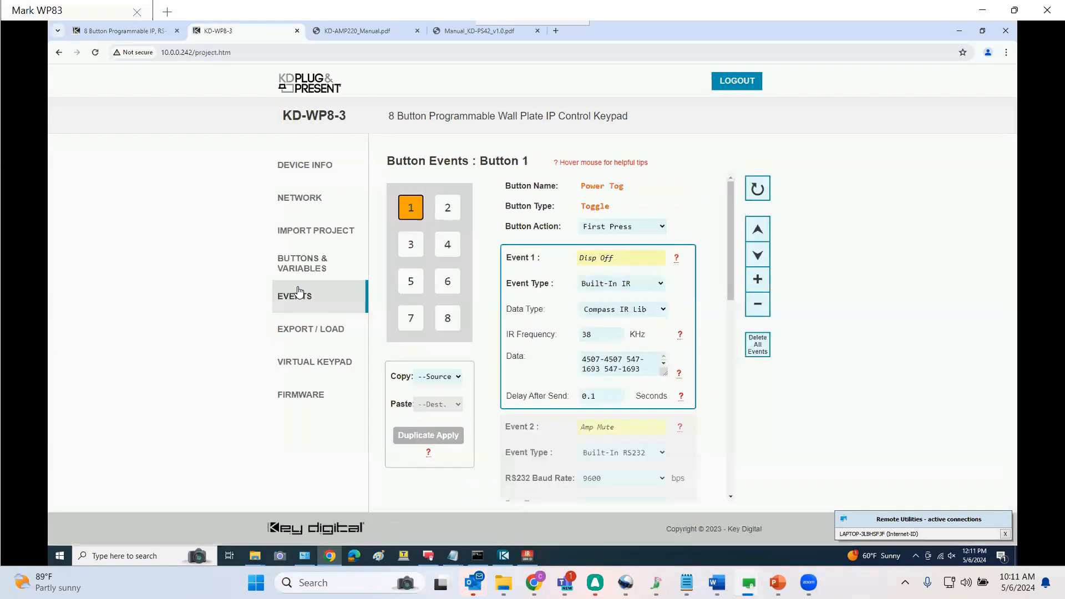
click(446, 208)
click(636, 214)
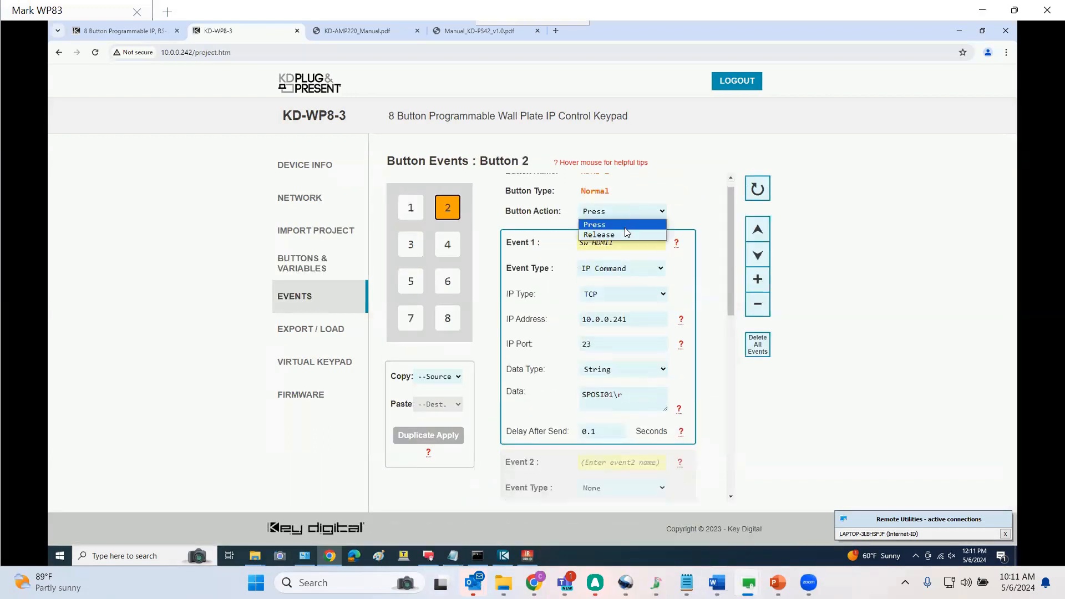
click(626, 234)
click(626, 246)
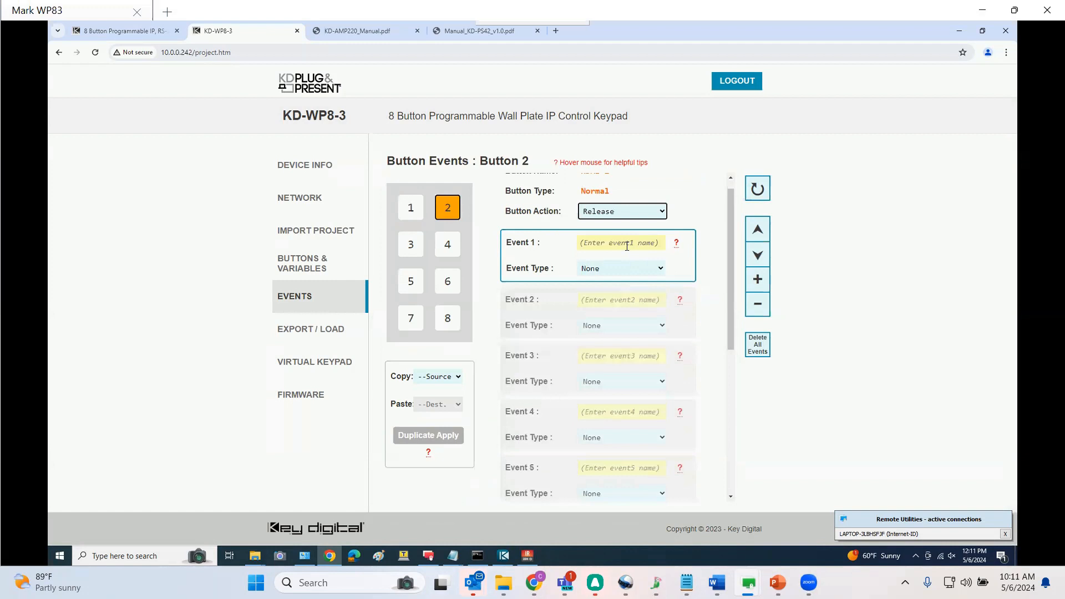
Add Button 2 release event 1 named "LED On 2" as an LED Addition setting Button 2's LED to Blue
scroll(627, 246, up, 1)
click(628, 251)
text(LED )
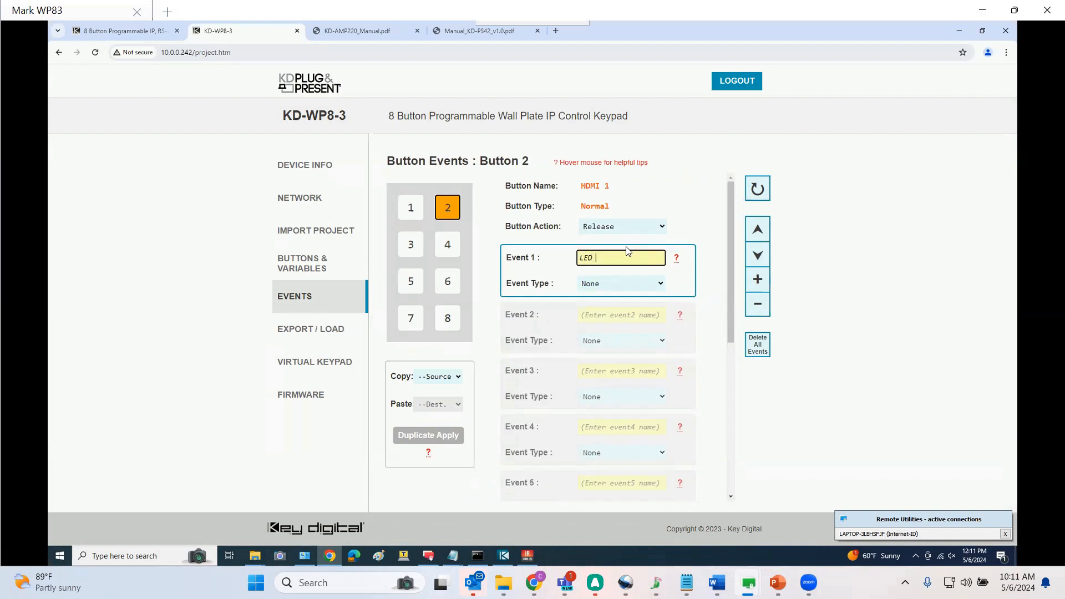
text(On 2)
click(625, 284)
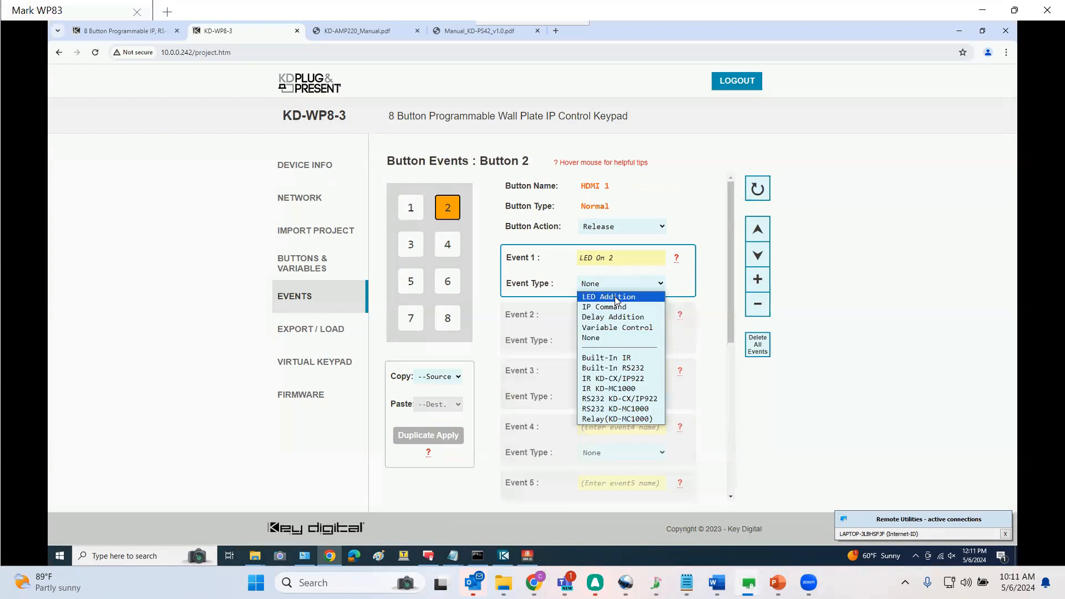
click(614, 296)
click(617, 336)
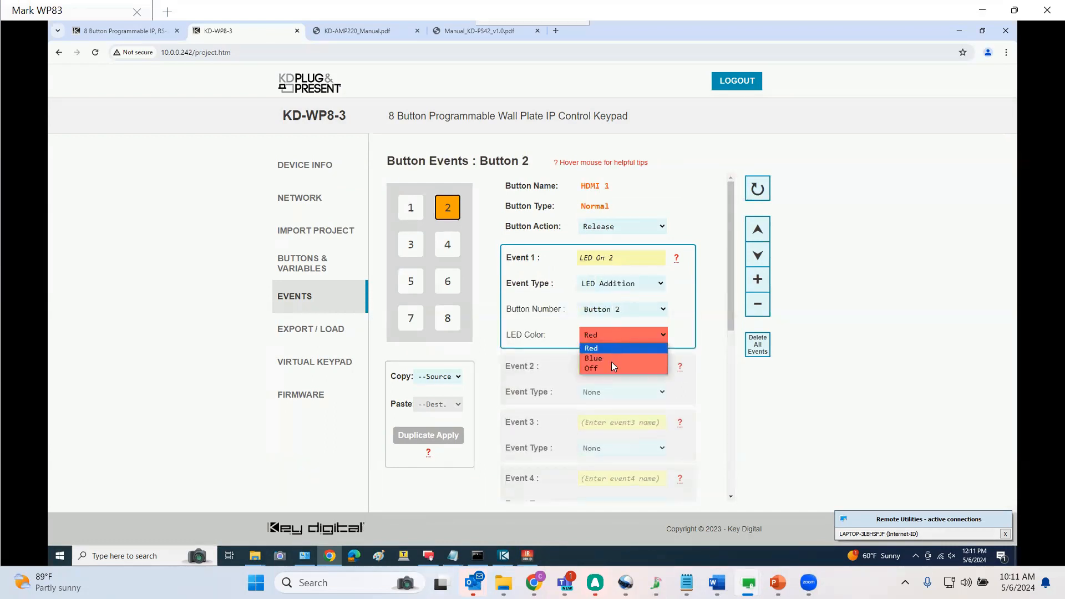
click(611, 359)
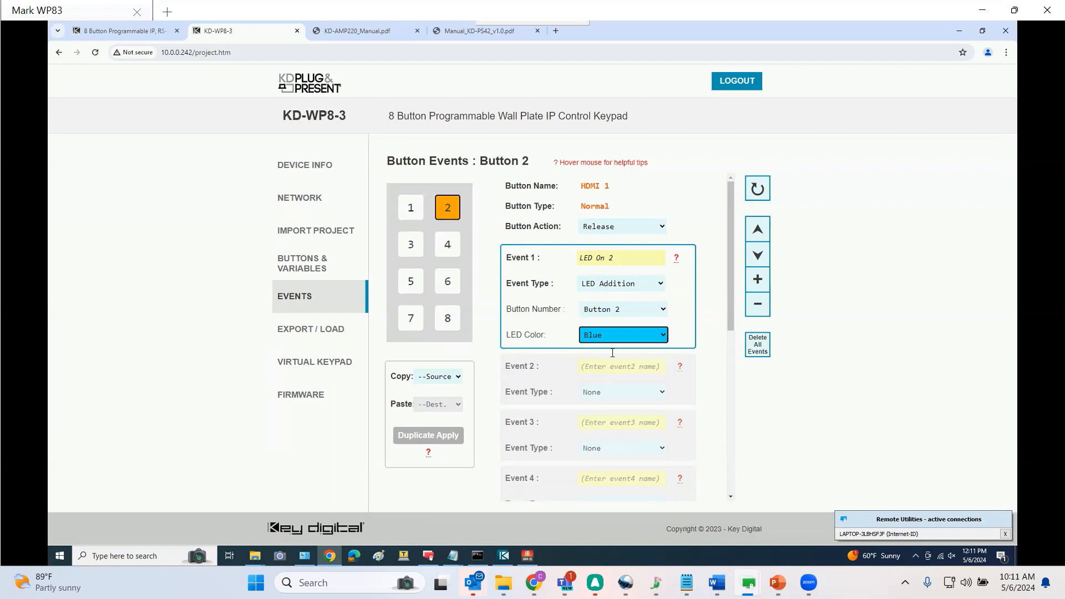
Name Button 2's release events 2, 3 and 4 "LED Off 4", "LED Off 6" and "LED Off 8"
click(602, 365)
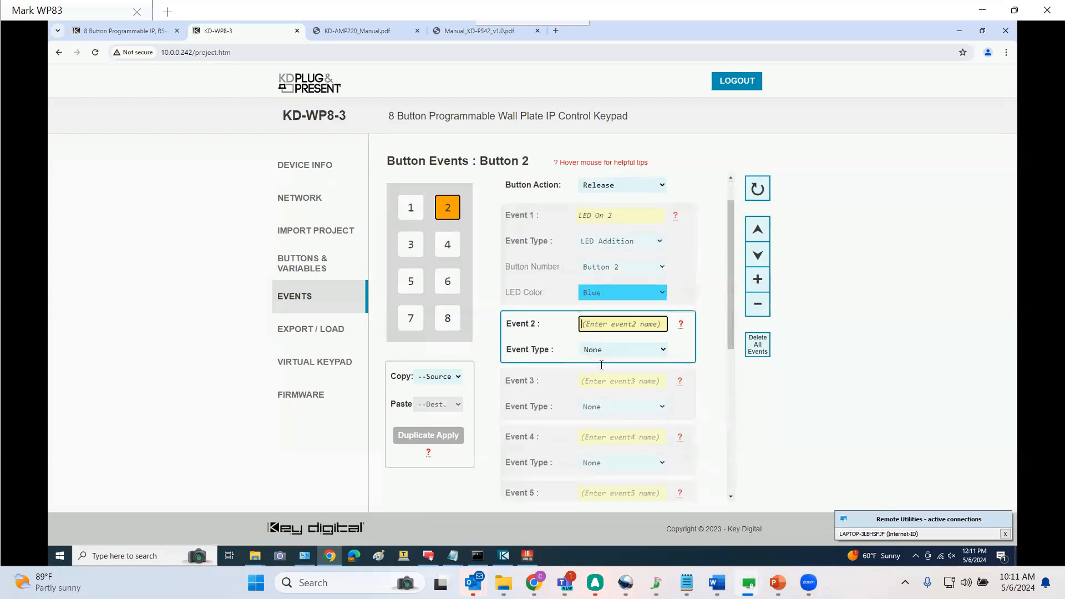
text(LED Off 4)
key(Left)
key(shift+Home)
key(ctrl+c)
click(598, 378)
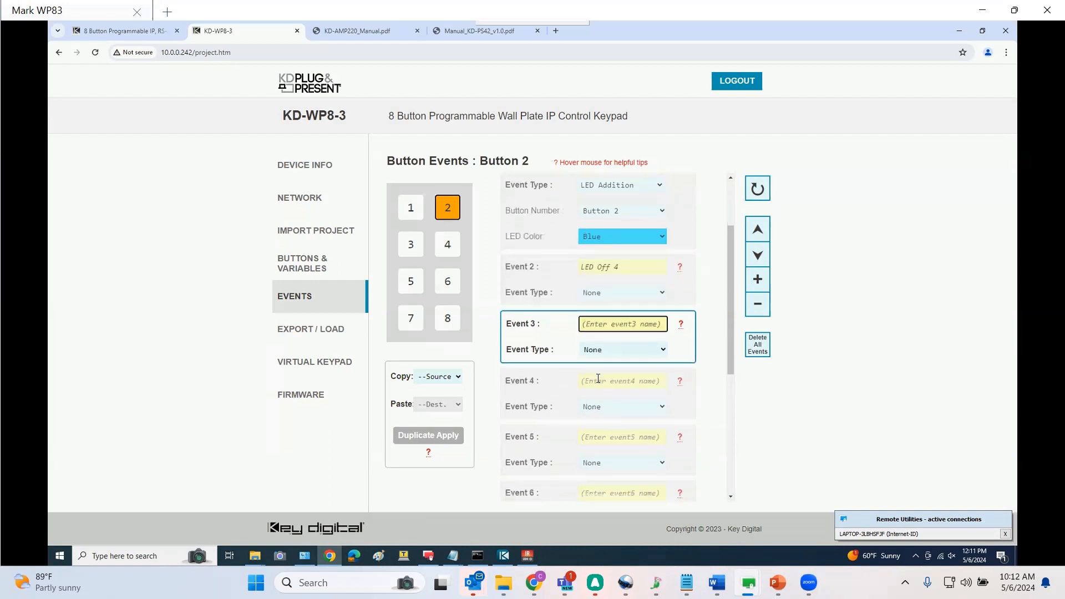
key(ctrl+v)
text(6)
click(598, 381)
key(ctrl+v)
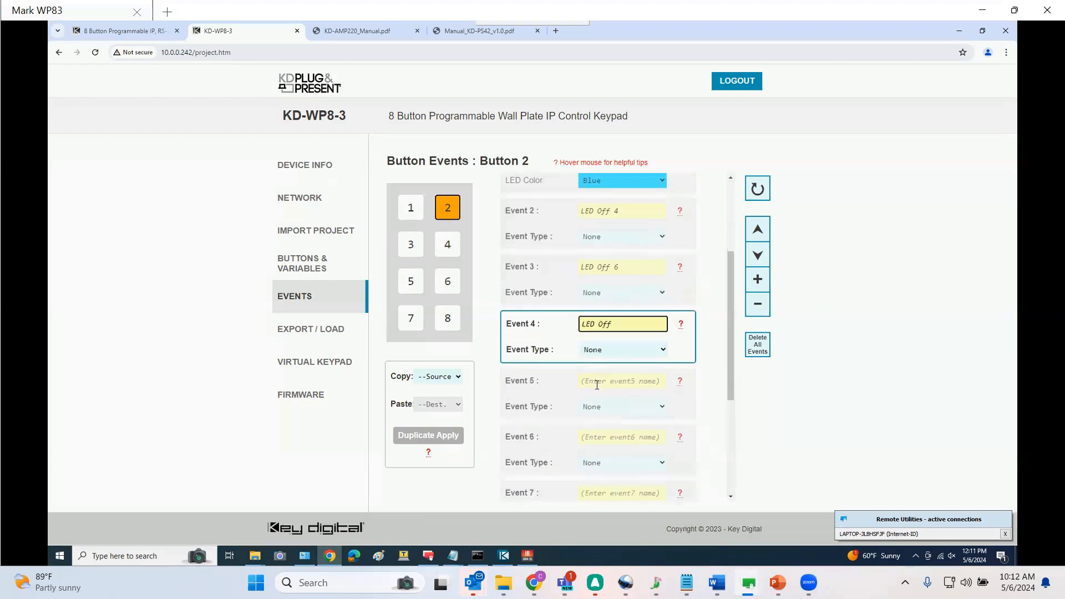
text(8)
Make event 2 an LED Addition that sets Button 4's LED color to Off
click(613, 239)
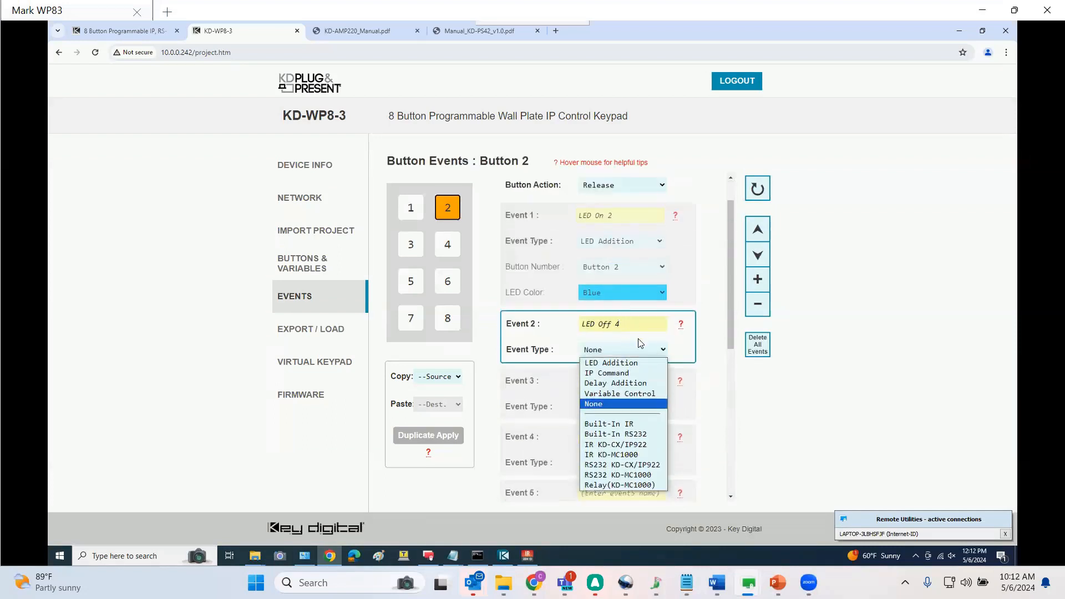
click(601, 363)
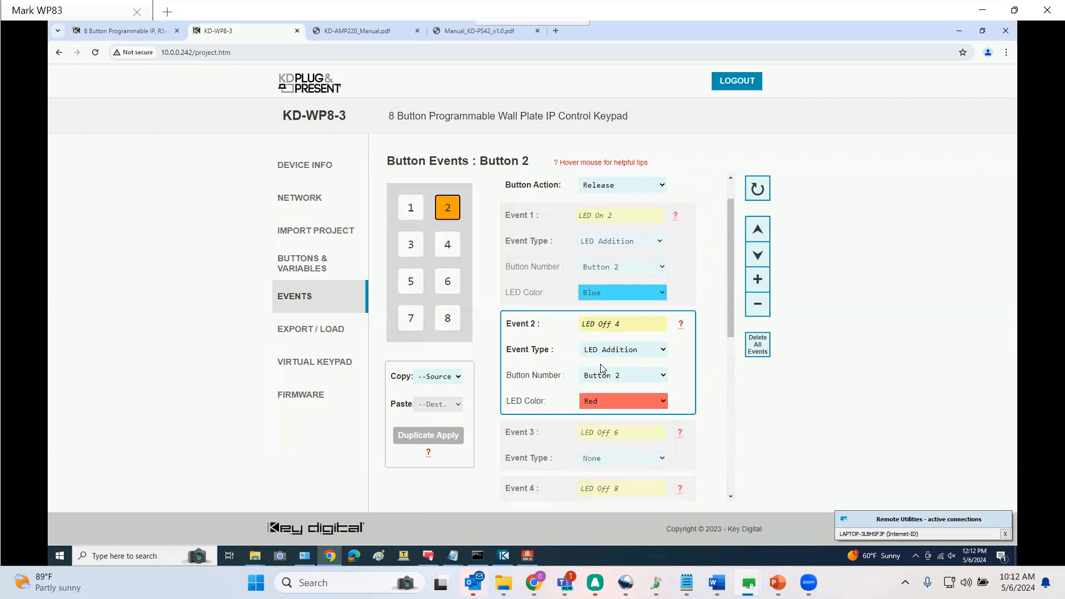
click(604, 380)
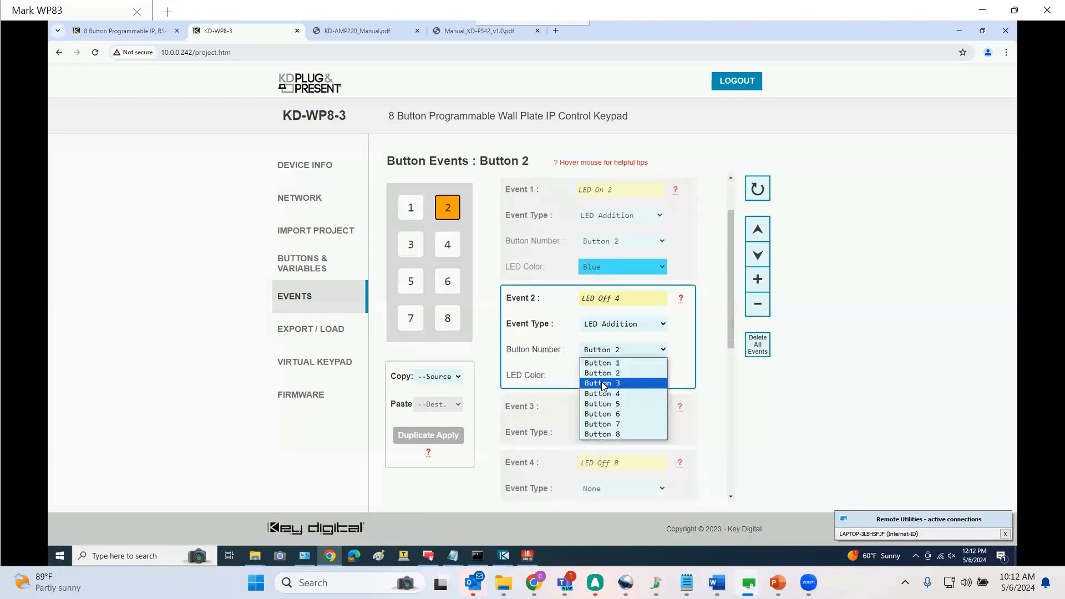
click(605, 395)
click(604, 372)
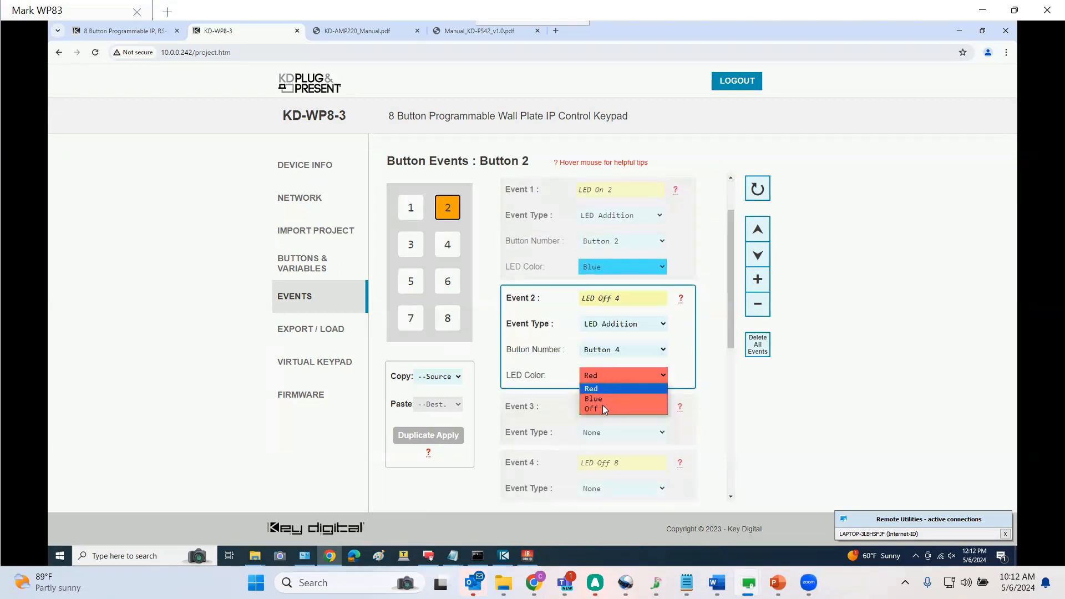
click(601, 409)
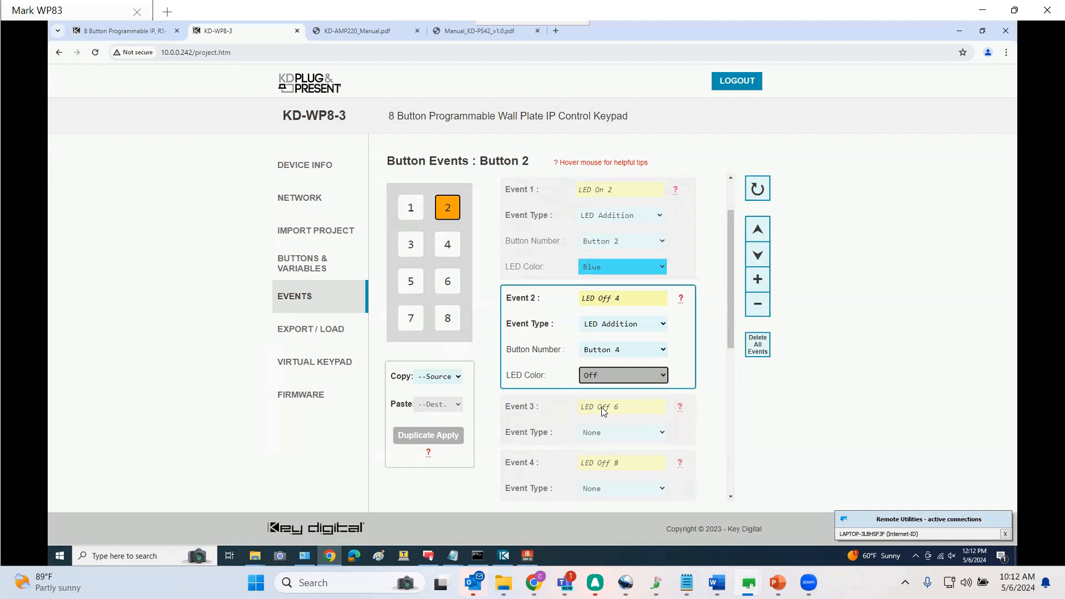
Make event 3 an LED Addition that sets Button 6's LED color to Off
click(614, 436)
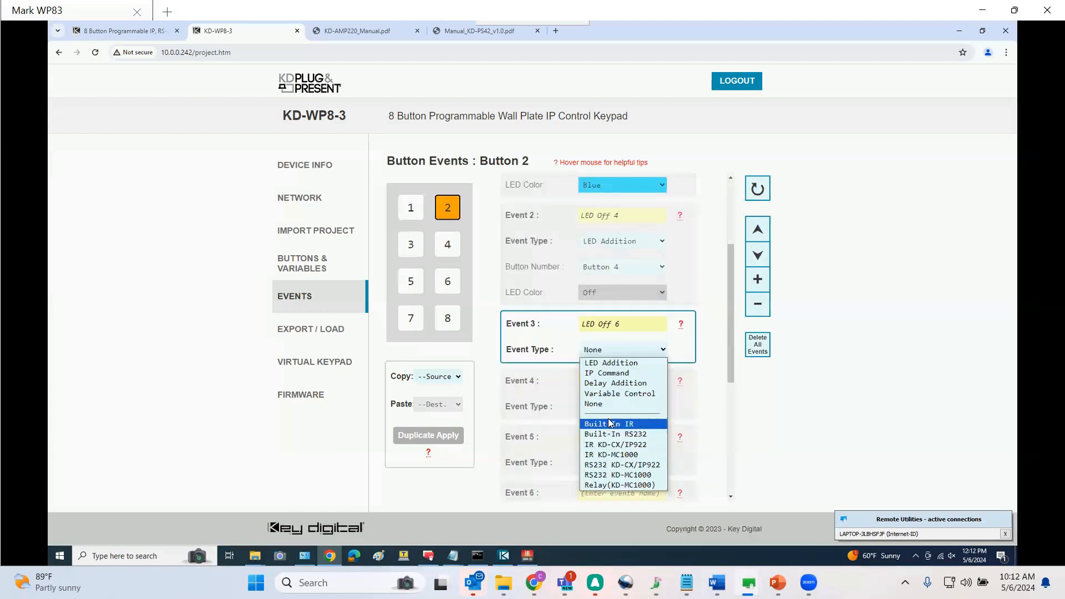
click(610, 363)
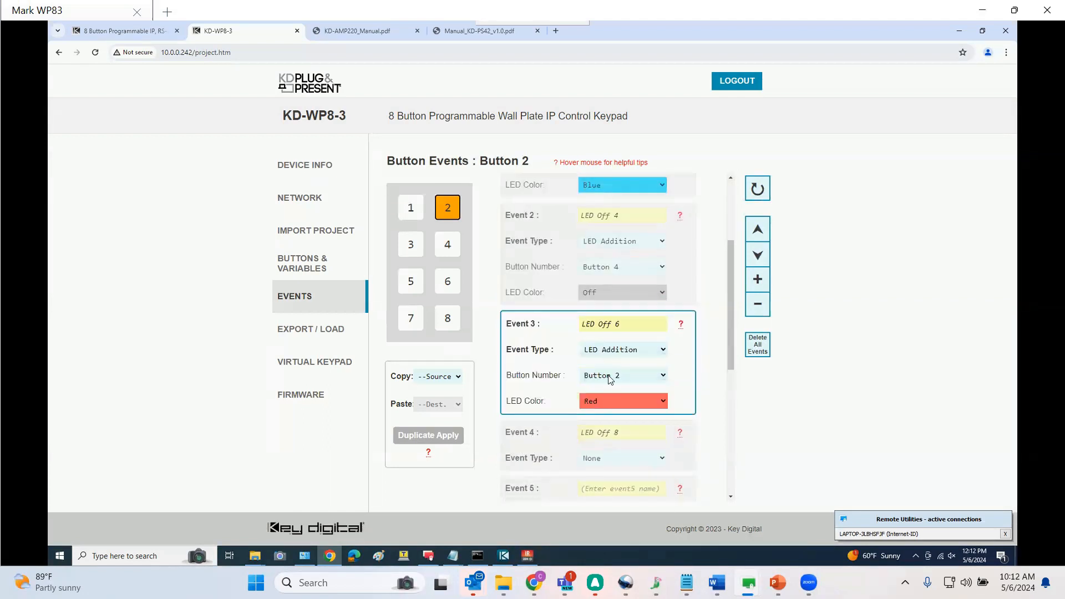
click(610, 379)
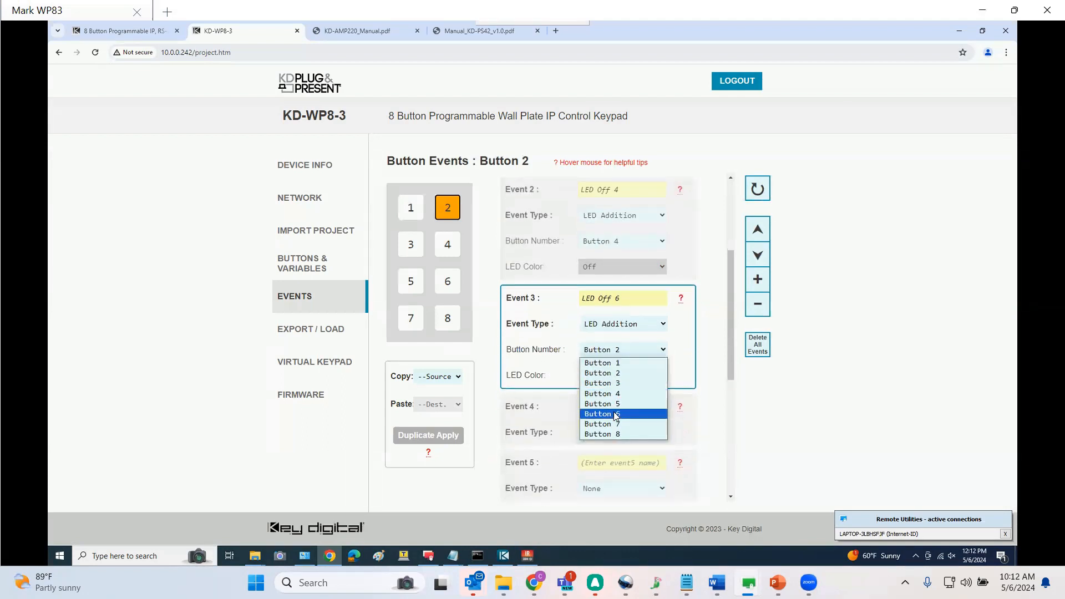
click(615, 414)
click(609, 377)
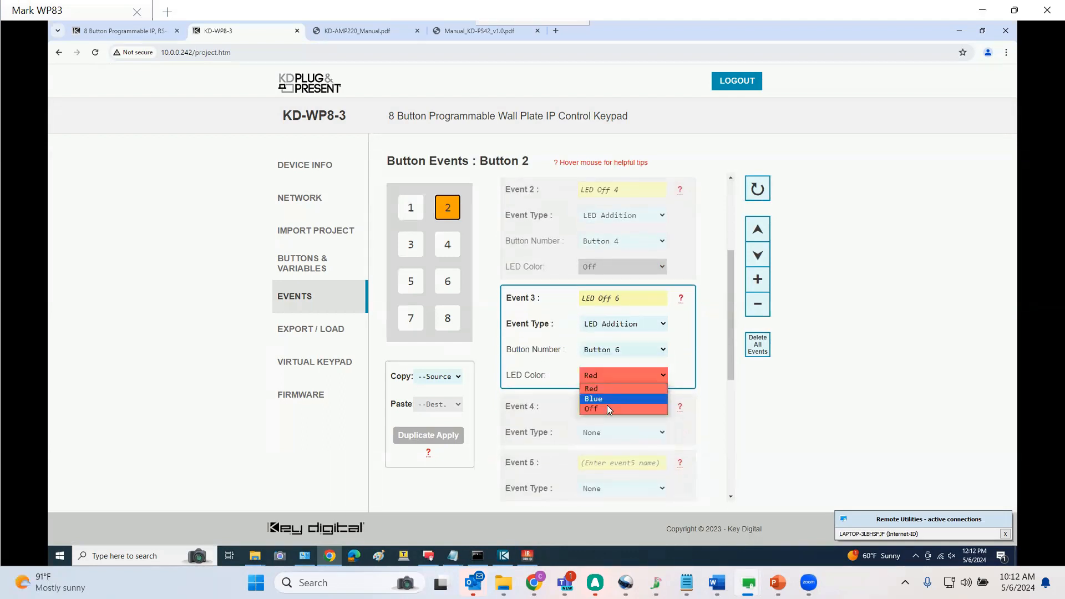
click(607, 409)
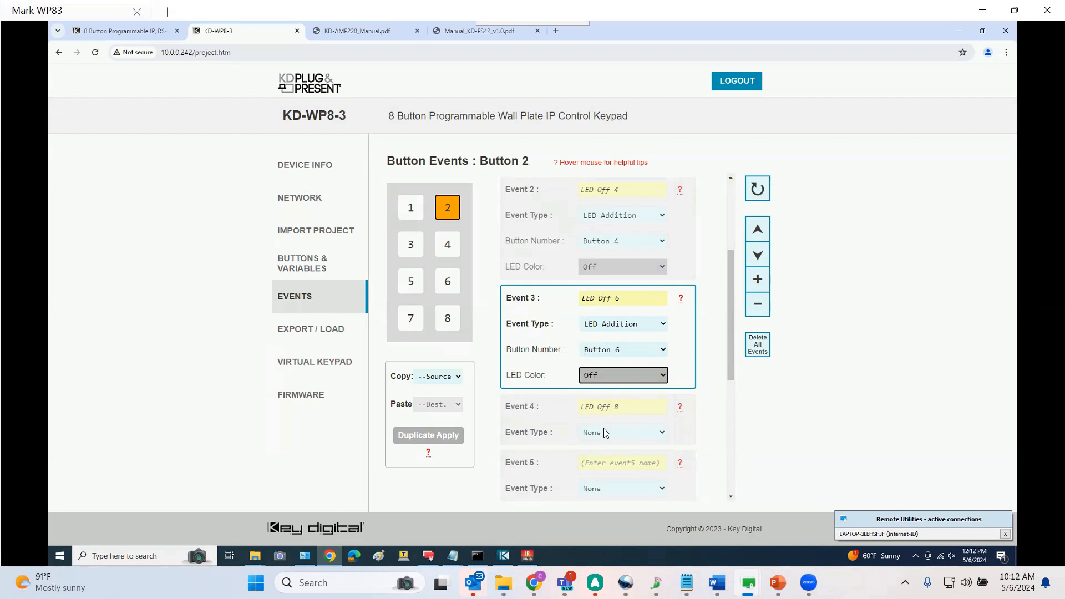
Make event 4 an LED Addition that sets Button 8's LED color to Off
click(605, 433)
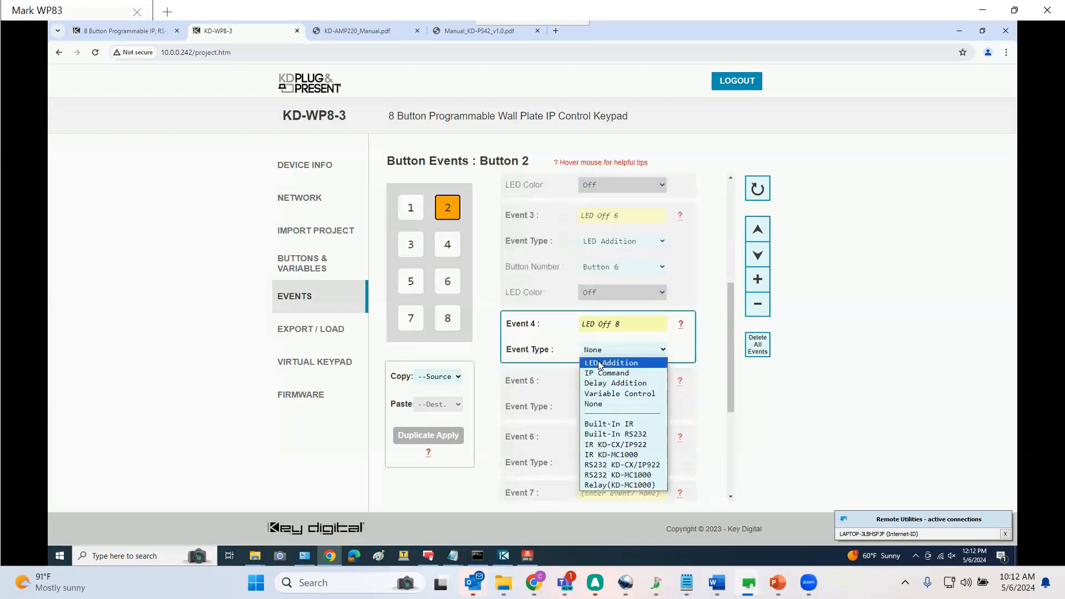
click(599, 364)
click(598, 399)
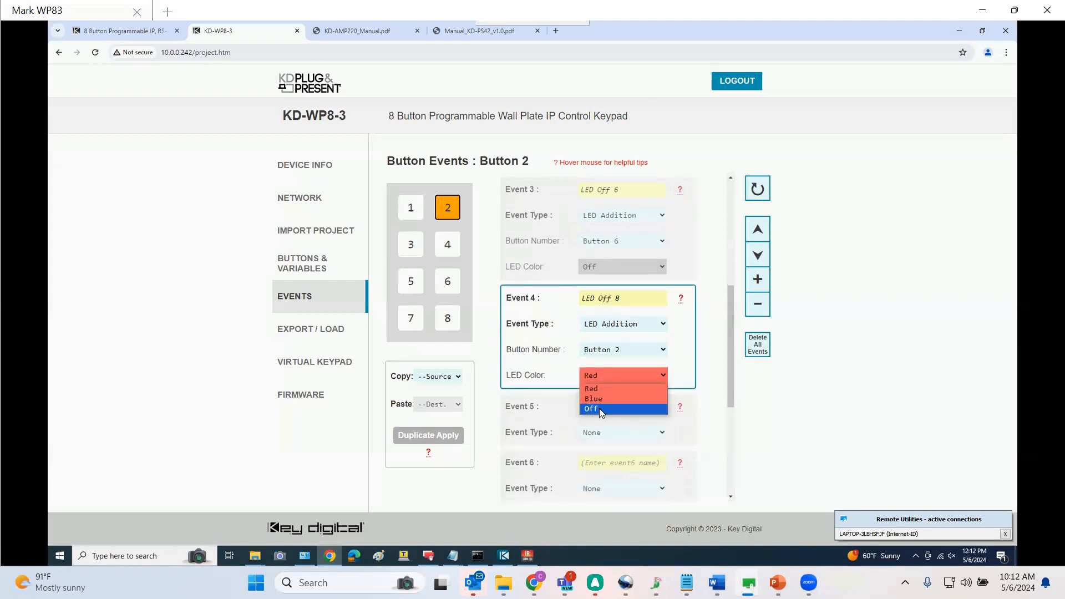
click(599, 408)
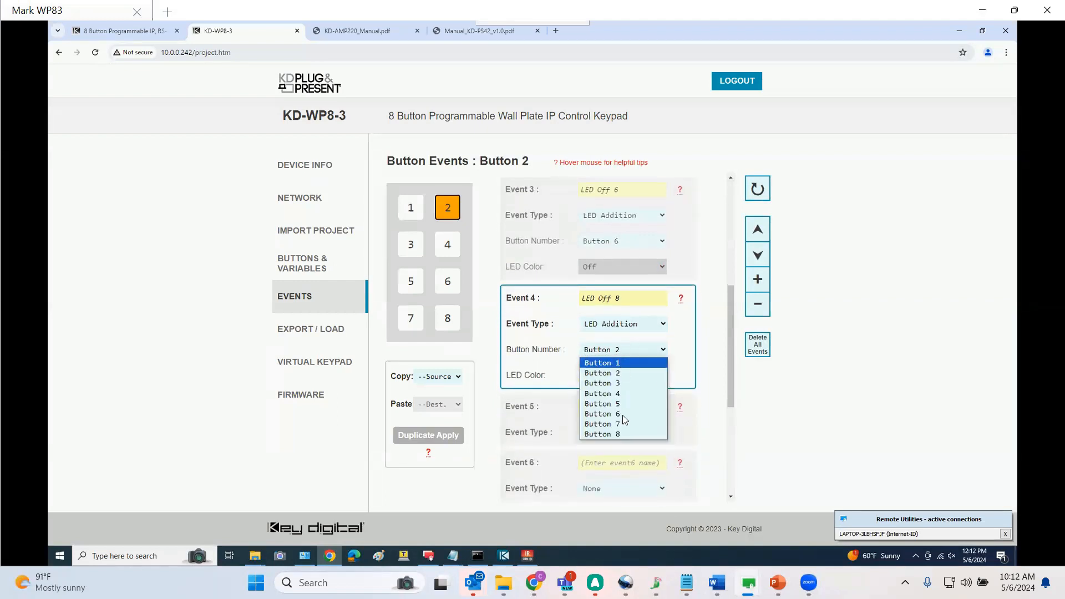
click(620, 433)
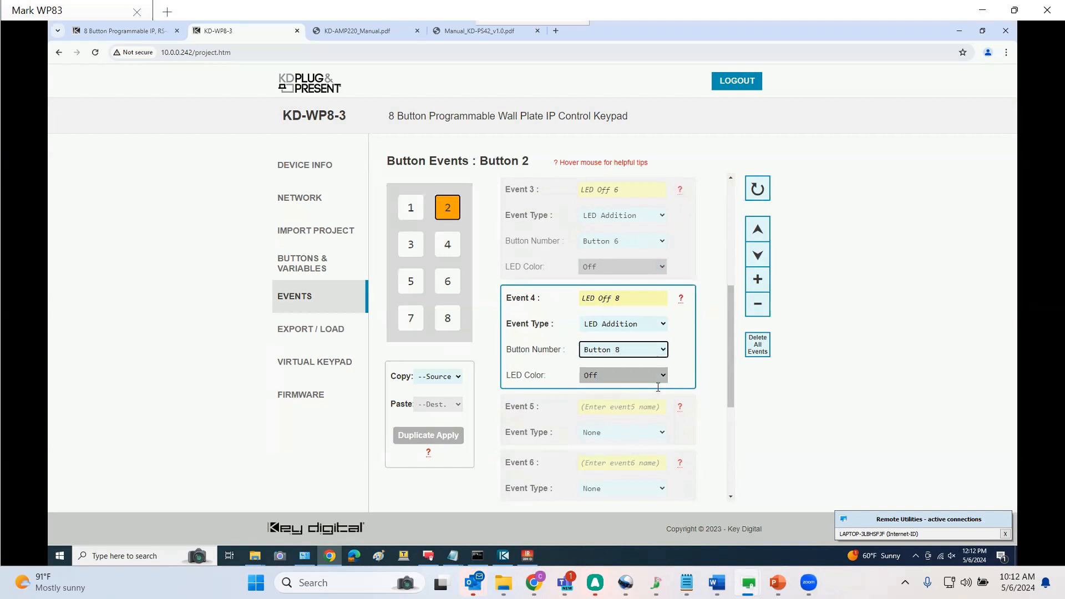
Open the events for Button 4 and switch its button action to Release
drag(731, 381, 734, 351)
click(447, 245)
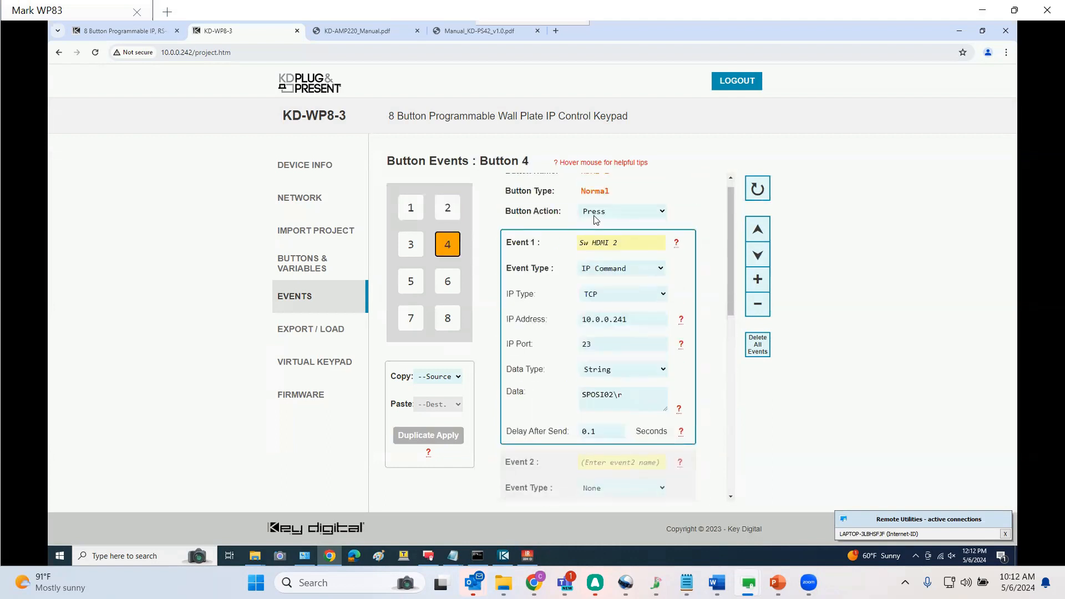
click(601, 216)
click(604, 238)
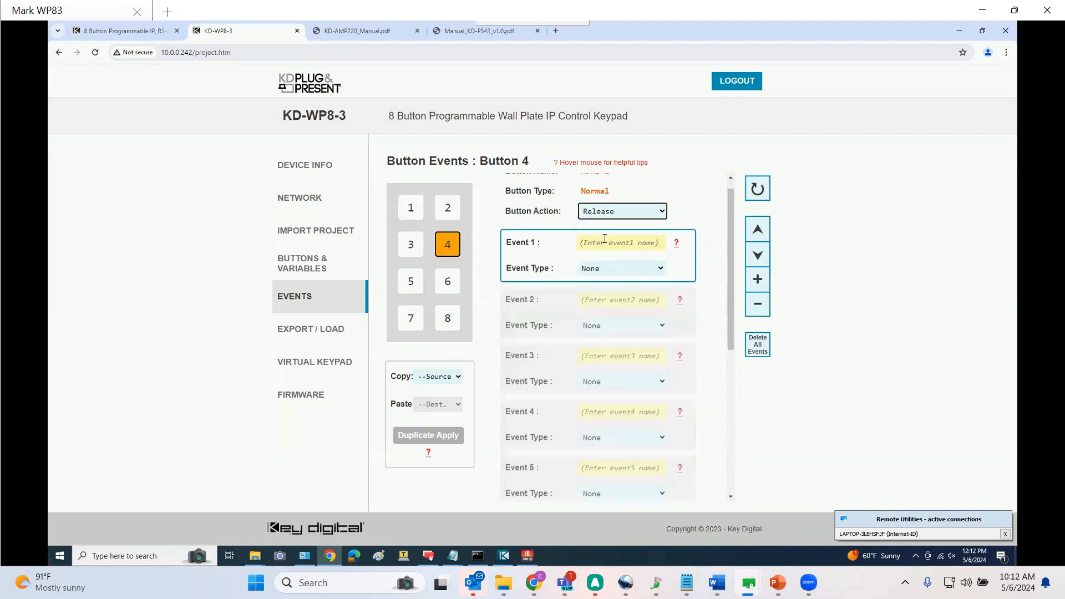
Name Button 4's release events 1 and 2 as LED 2 Off and LED 4 On
click(620, 244)
scroll(620, 244, up, 1)
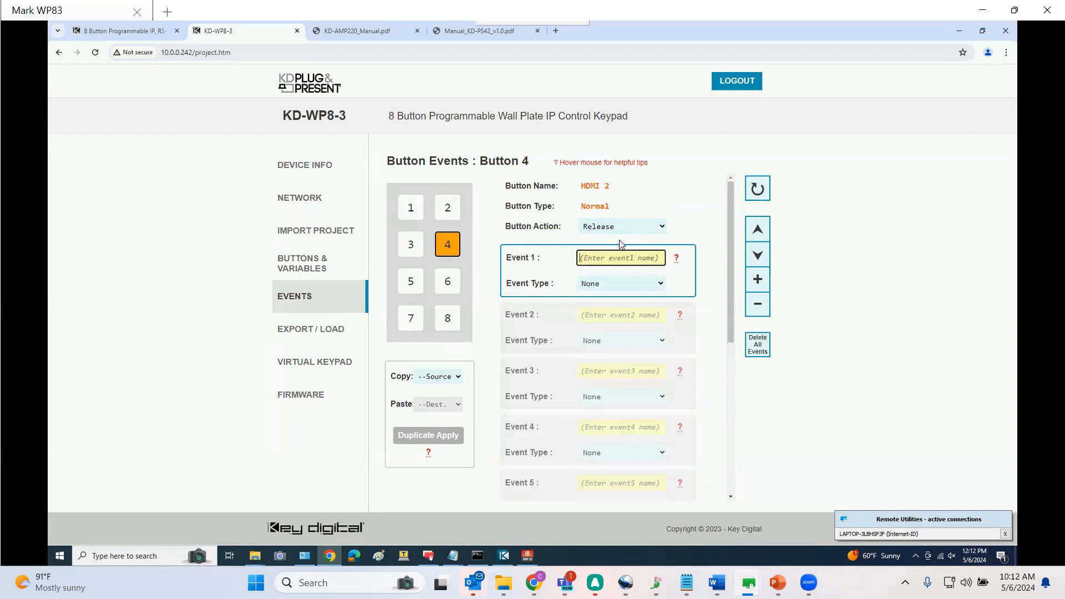
text(LED 2 Off)
click(614, 311)
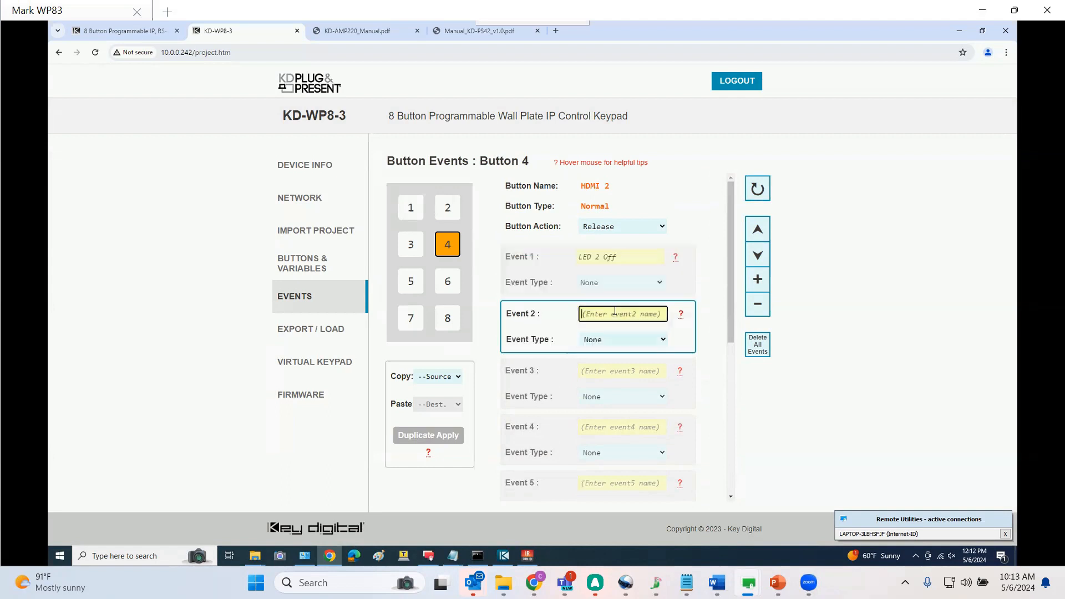
text(LED 4 On)
Name events 3 and 4 as LED 6 Off and LED 8 Off
click(632, 372)
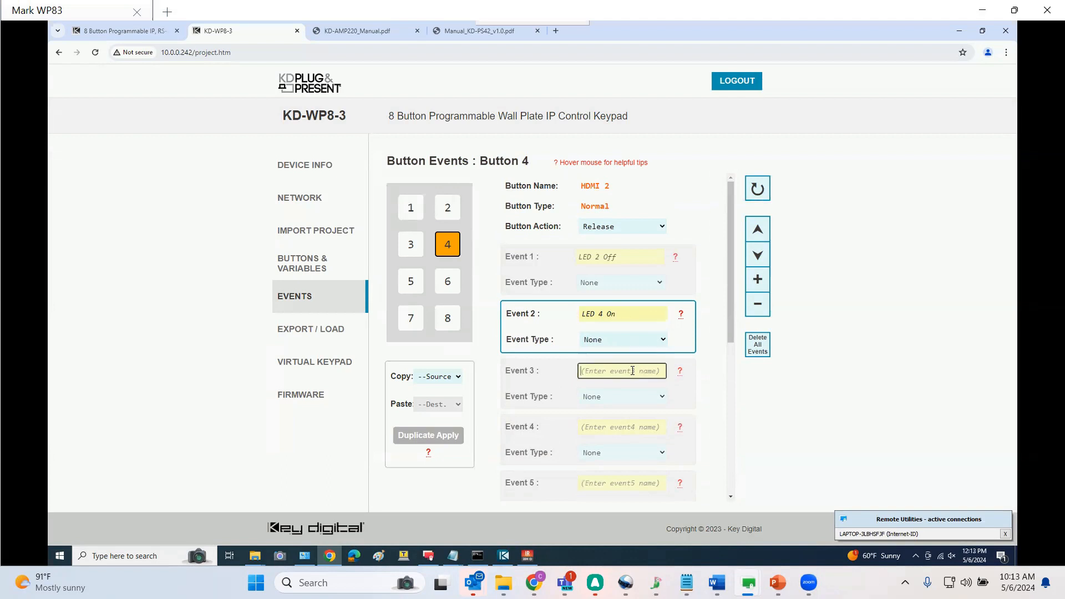
text(LED 6 )
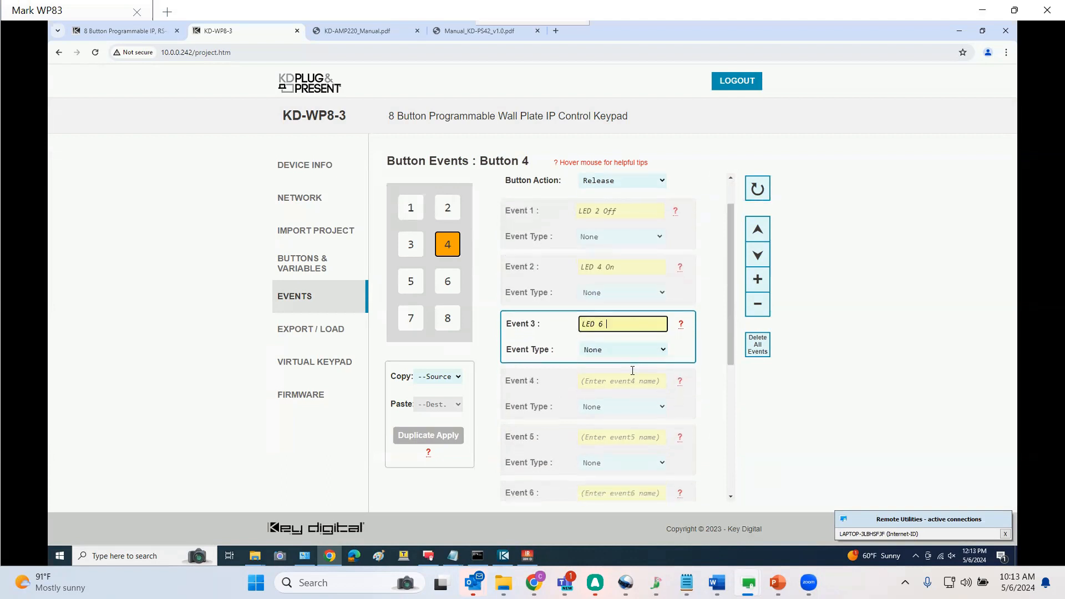
text(Off)
click(631, 378)
text(LED 8)
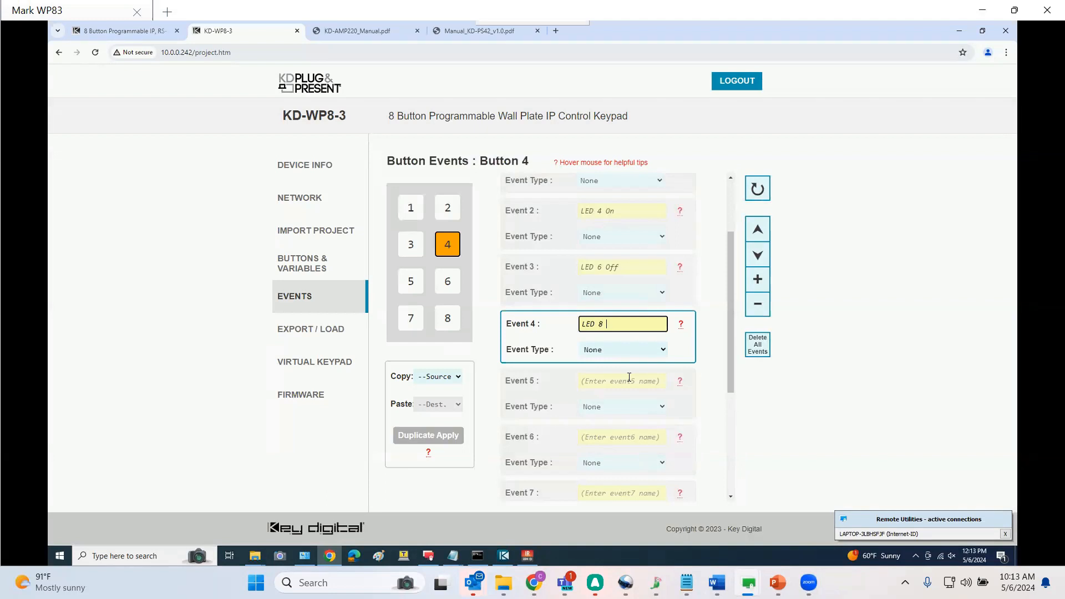
text( Off)
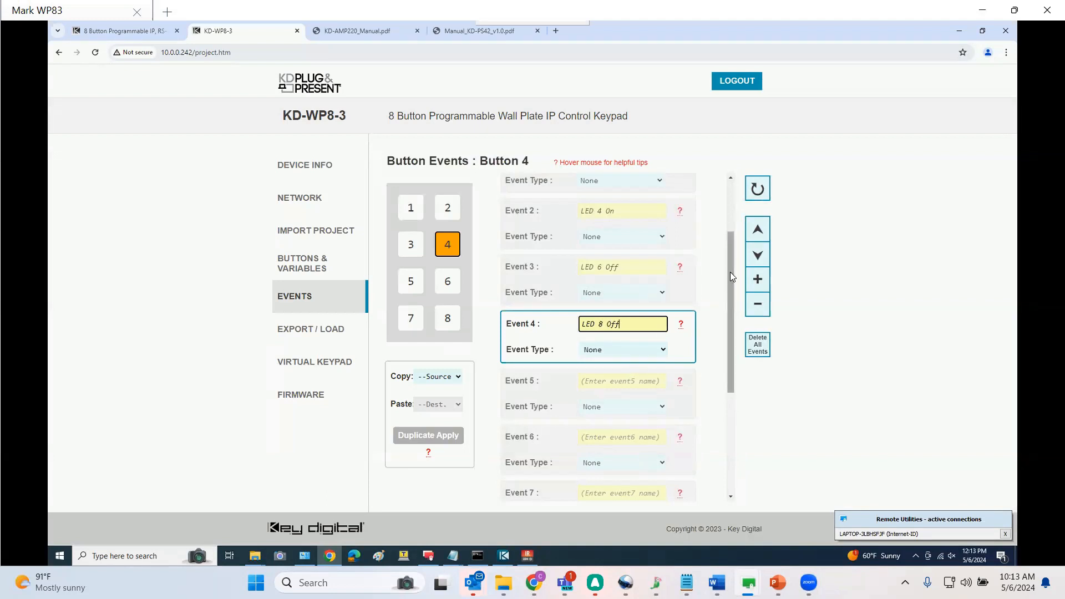
Make event 1 an LED Addition that sets Button 2's LED color to Off
scroll(729, 249, up, 1)
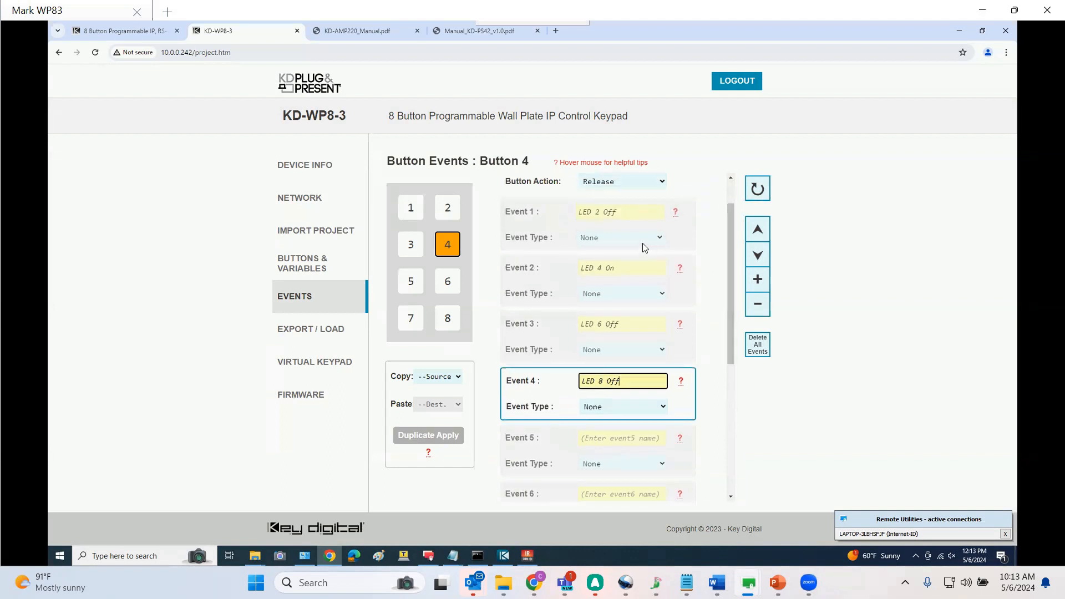
click(626, 238)
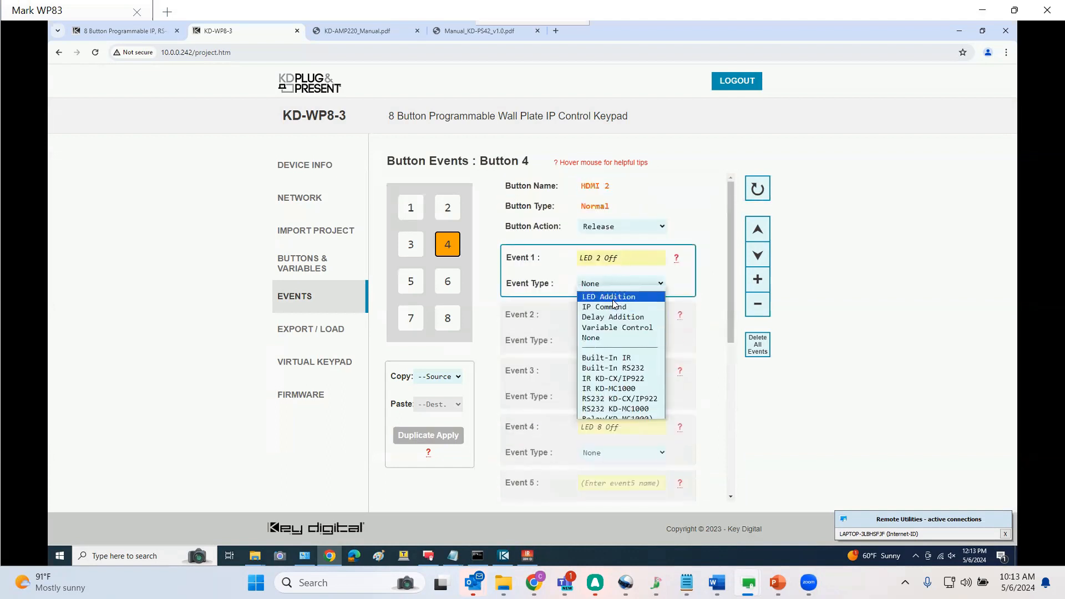
click(612, 299)
click(620, 308)
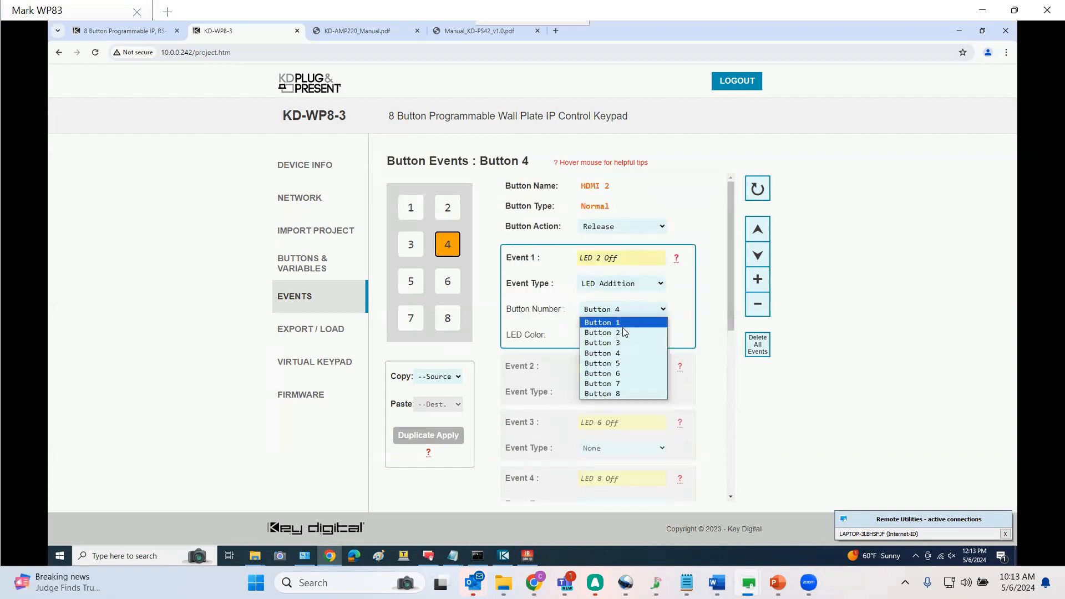
click(622, 335)
click(612, 333)
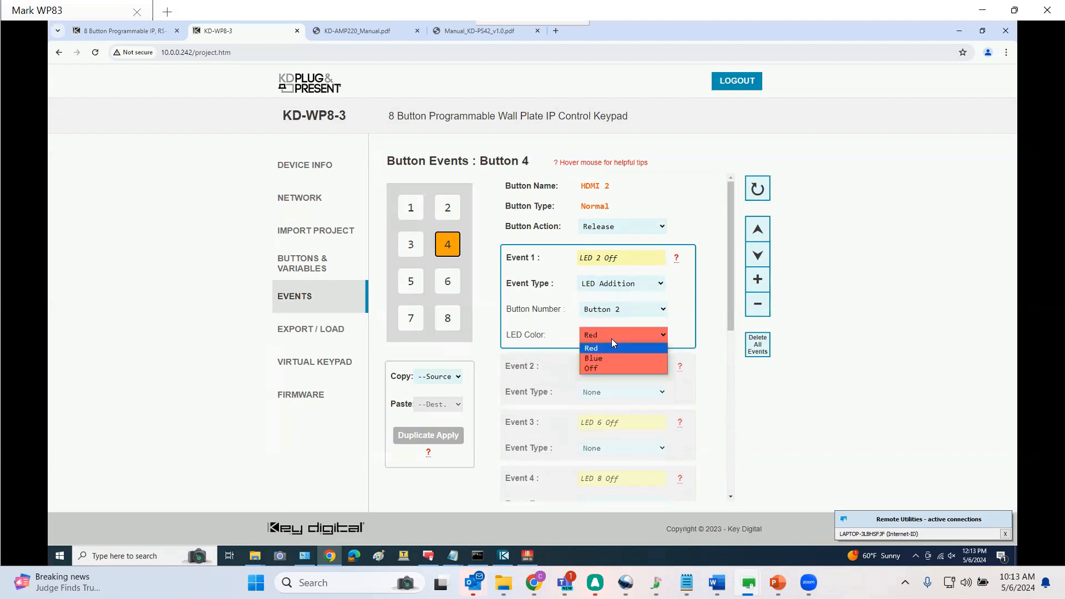
click(599, 364)
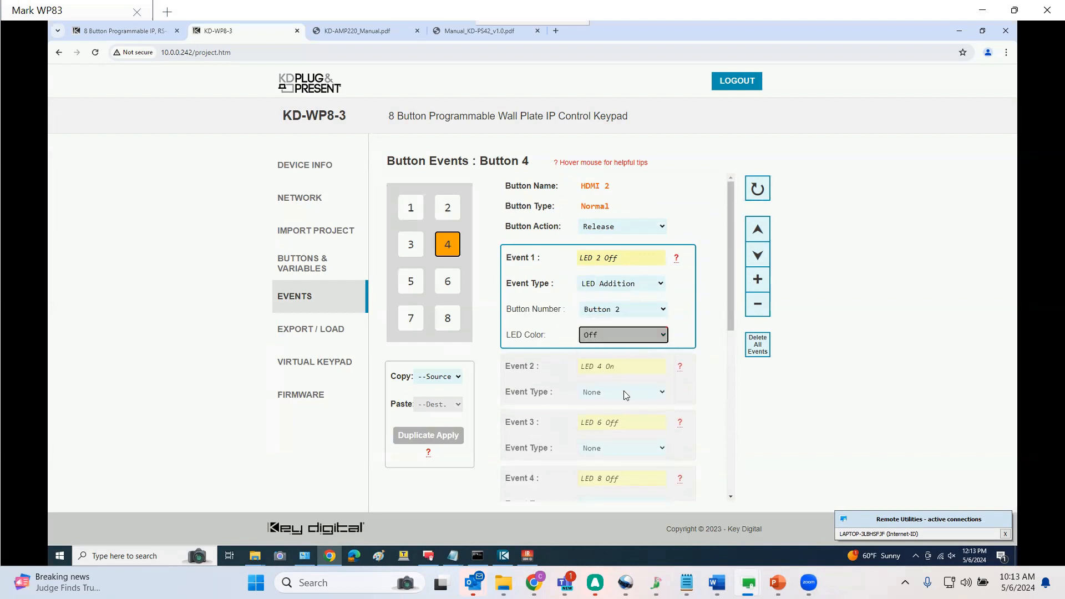
Make event 2 an LED Addition that sets Button 4's LED color to Blue
click(624, 391)
click(610, 361)
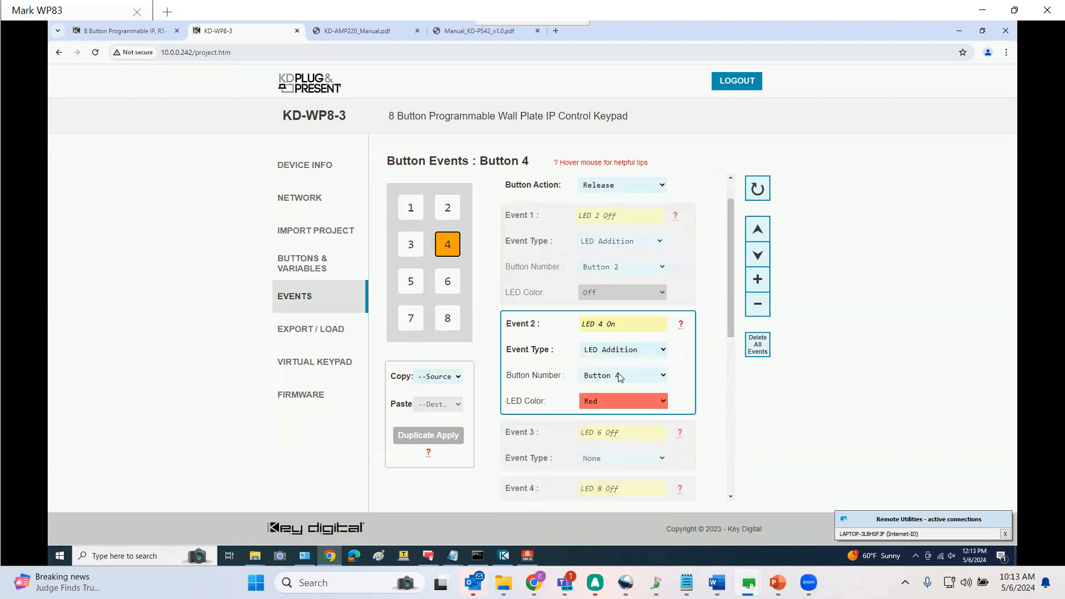
click(622, 399)
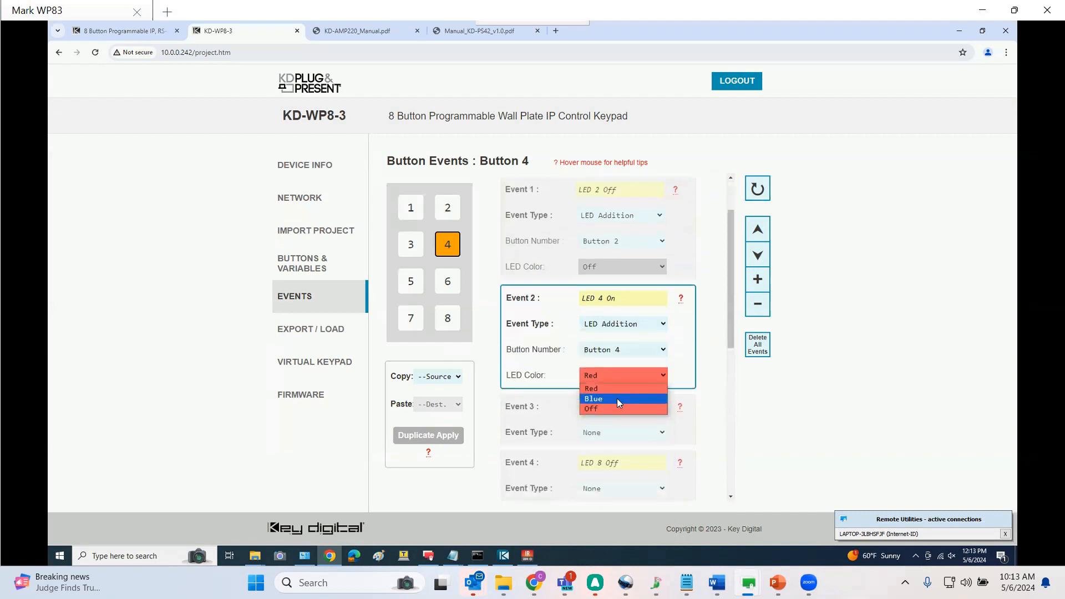
click(616, 398)
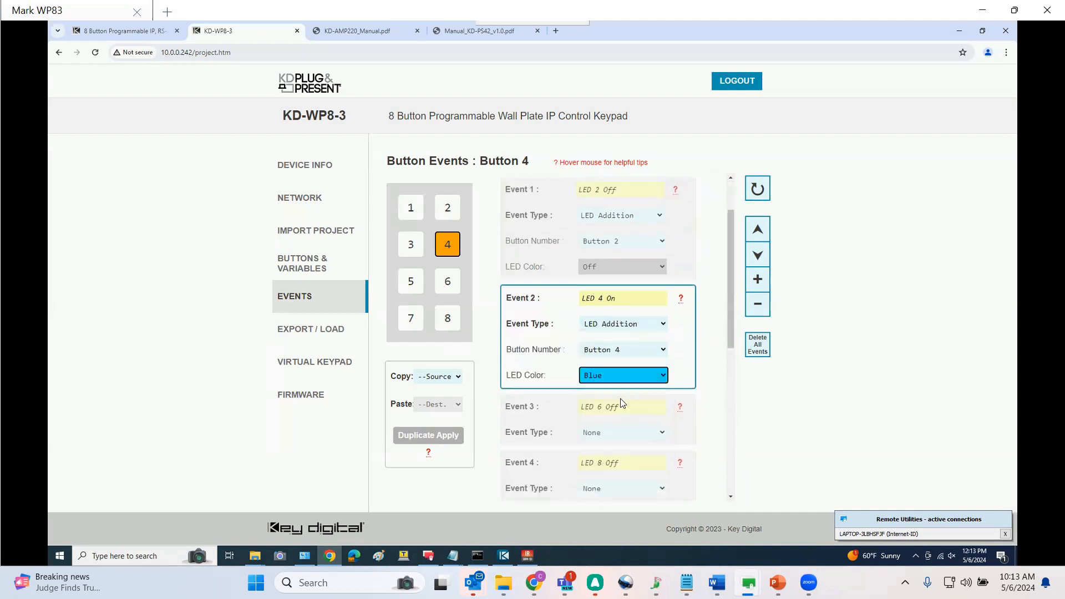
Make event 3 an LED Addition that sets Button 6's LED color to Off
click(625, 429)
click(619, 367)
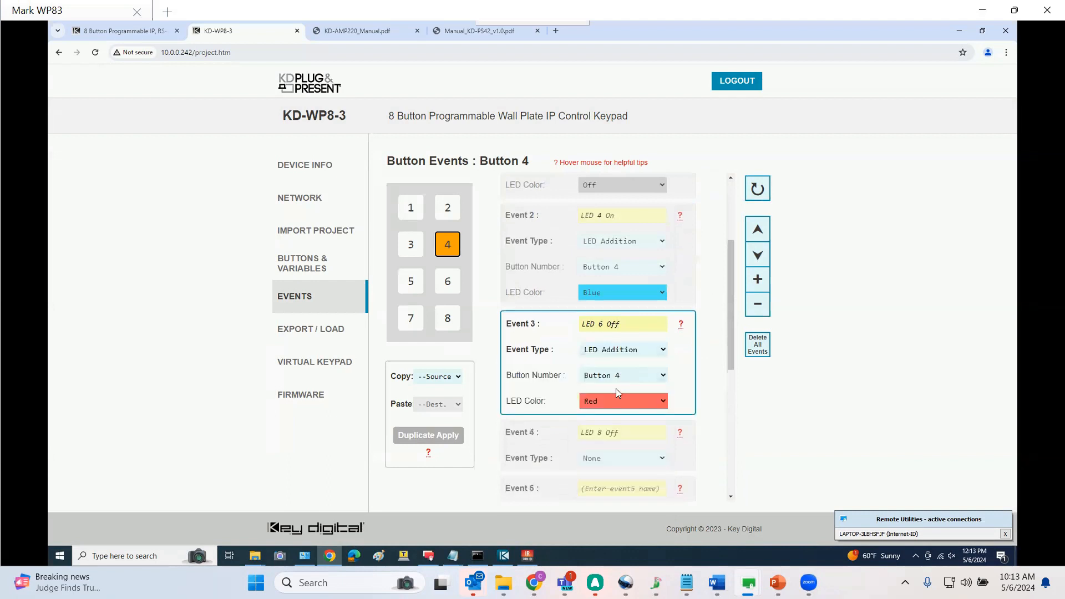
click(609, 402)
click(592, 409)
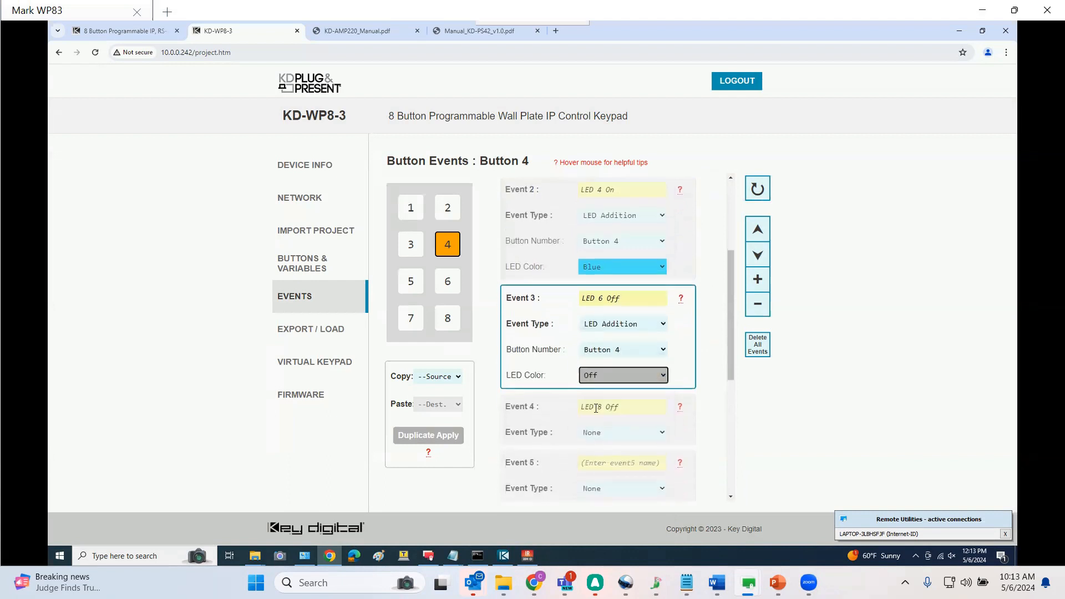
click(622, 348)
click(623, 414)
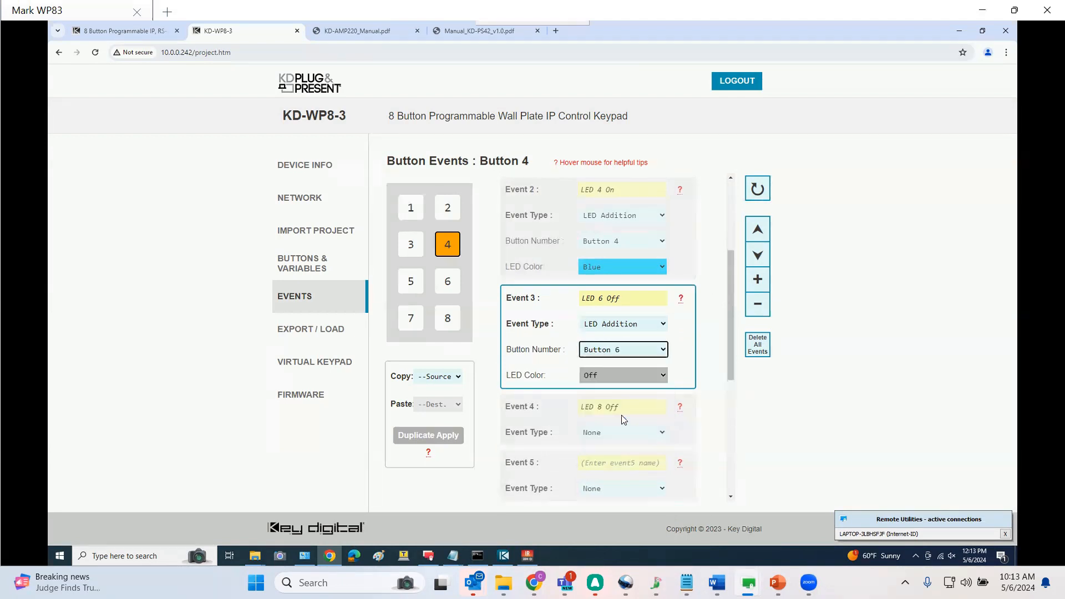
Make event 4 an LED Addition that sets Button 8's LED color to Off
click(632, 432)
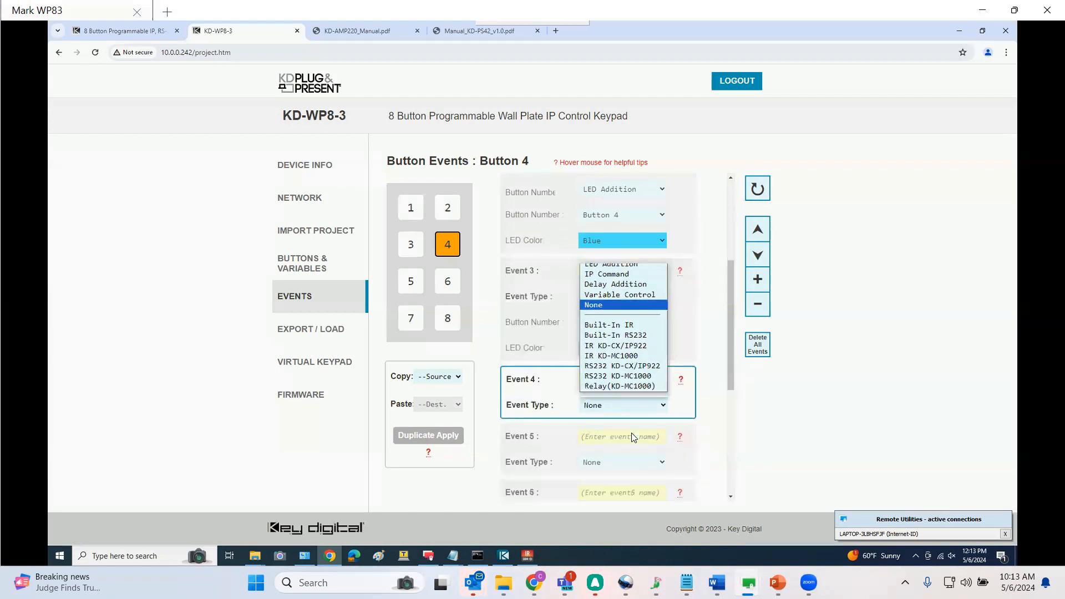
click(623, 364)
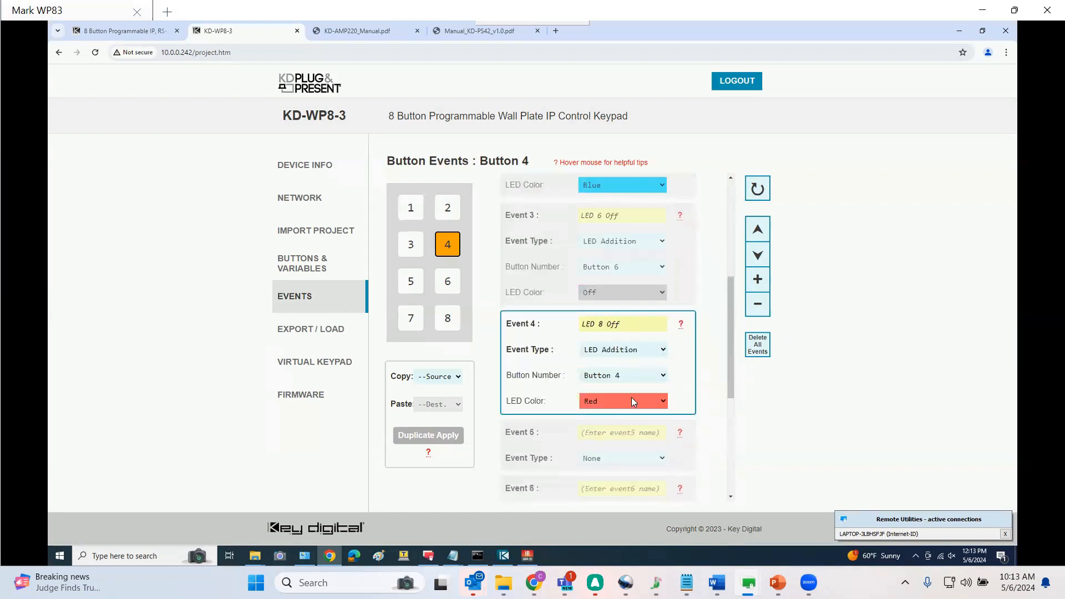
click(630, 376)
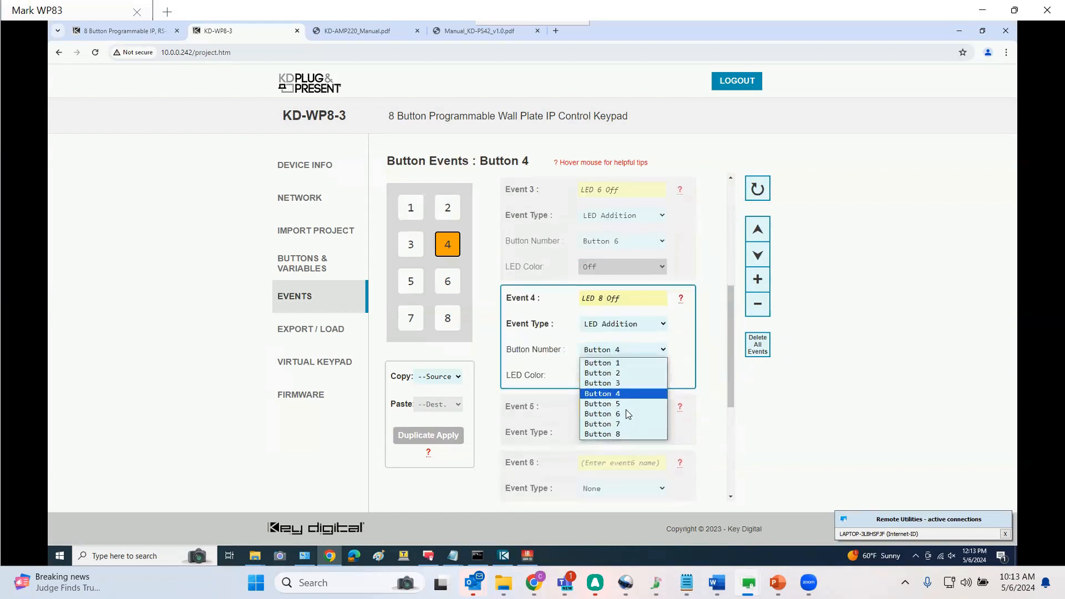
click(622, 433)
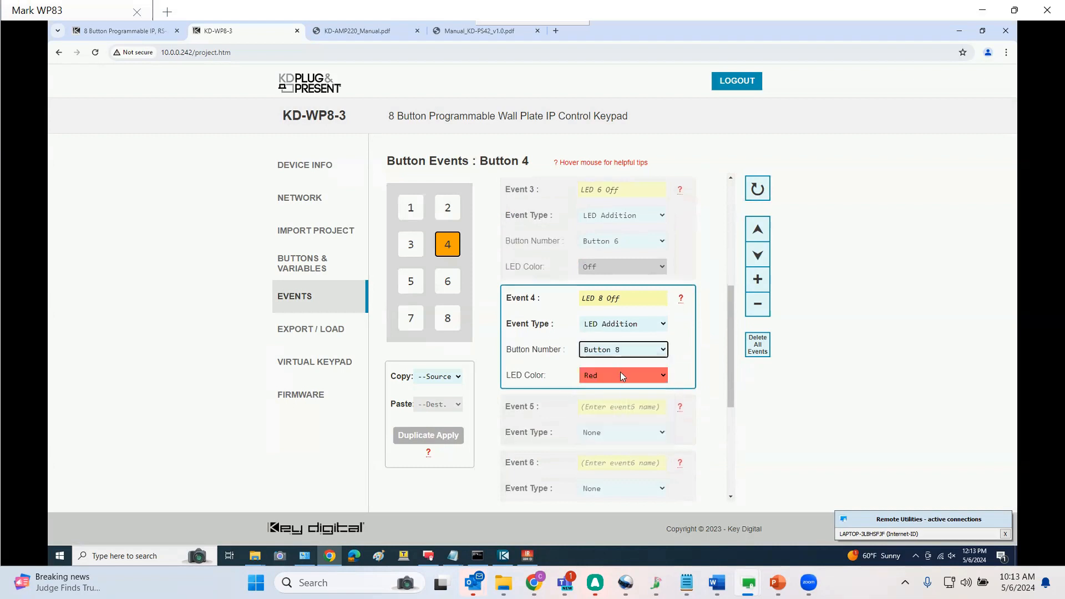
click(620, 373)
click(620, 407)
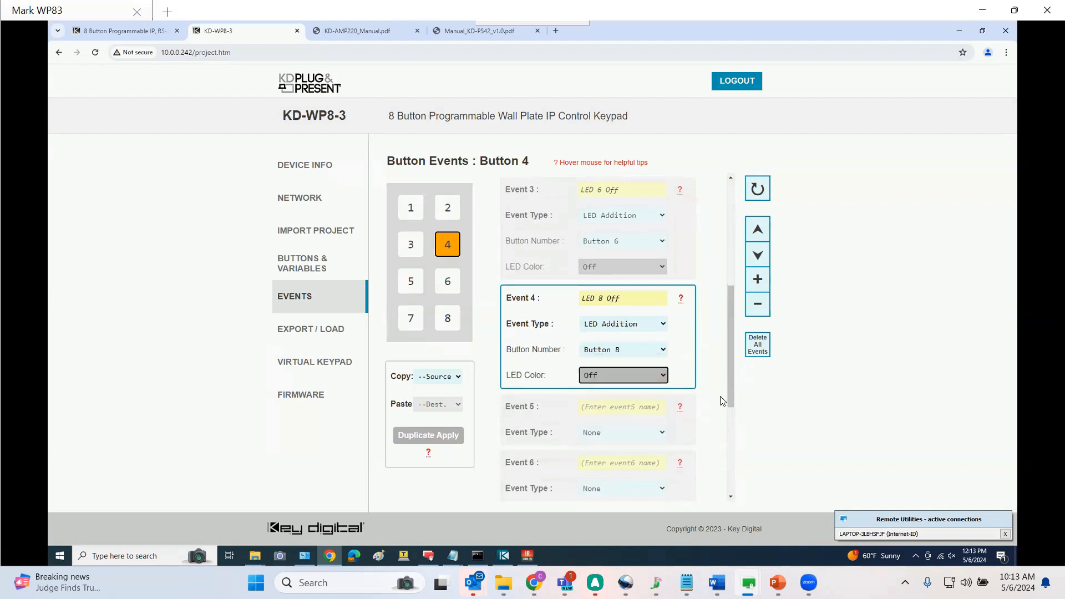
Open the events for Button 6 and switch its button action to Release
drag(731, 389, 748, 372)
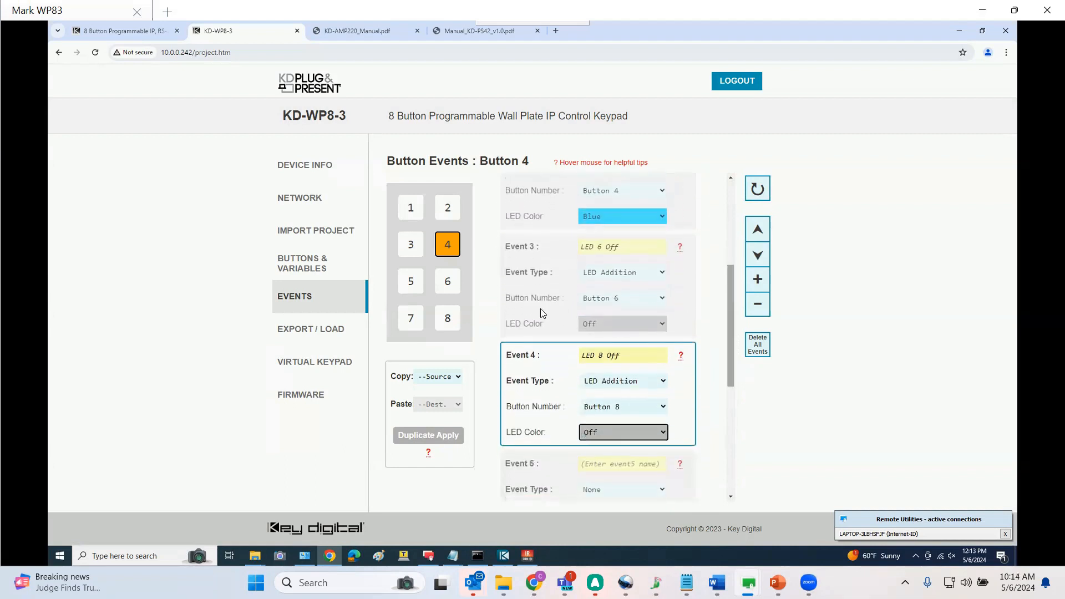
click(448, 281)
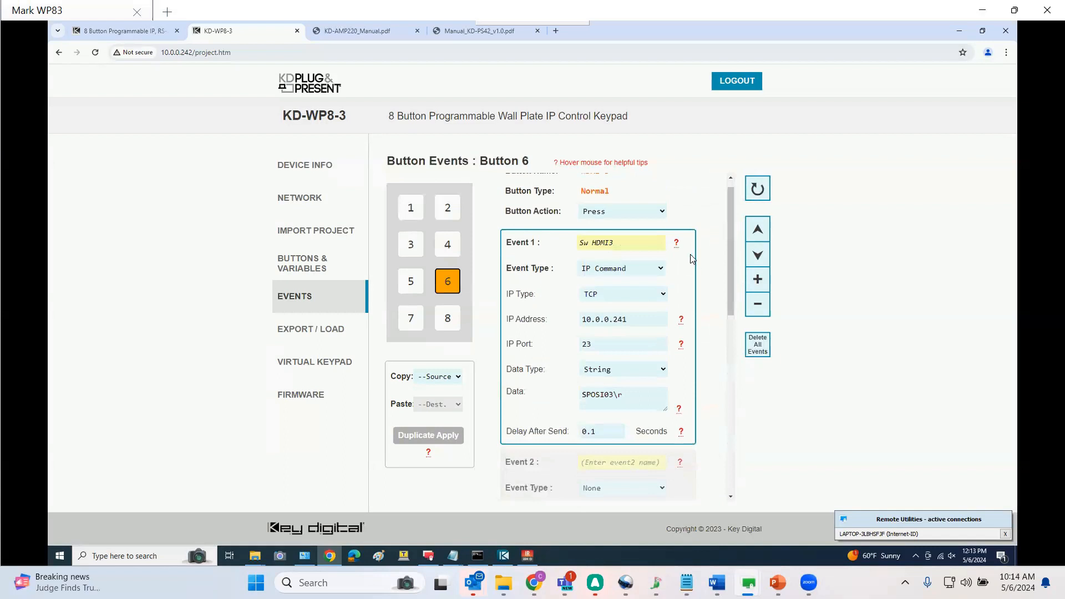
click(638, 212)
click(630, 234)
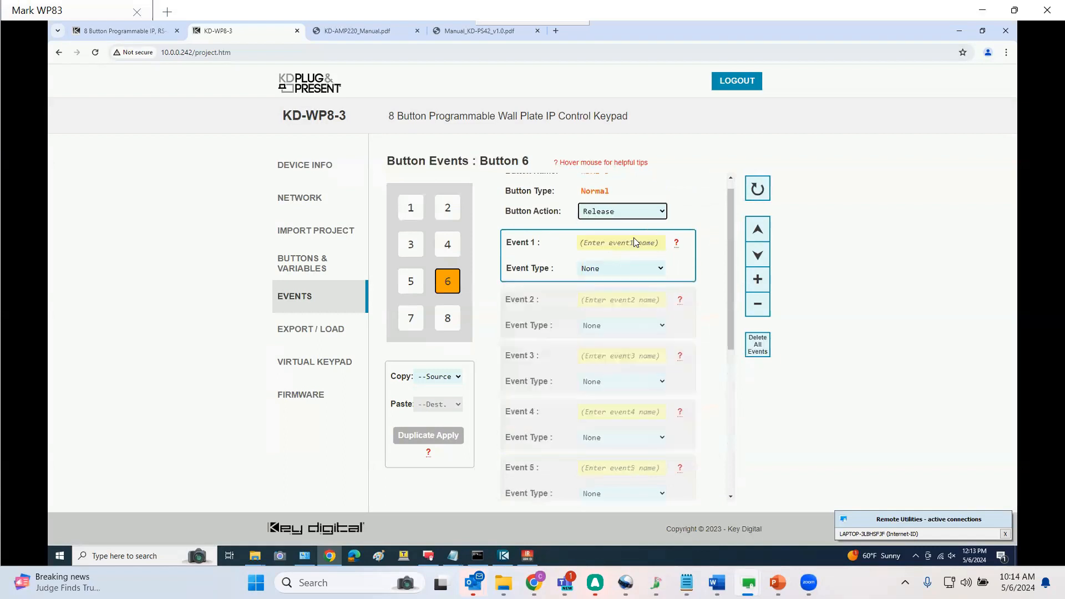
Name event 1 LED 2 Off and make it an LED Addition setting Button 2's LED color to Off
text(LED 2)
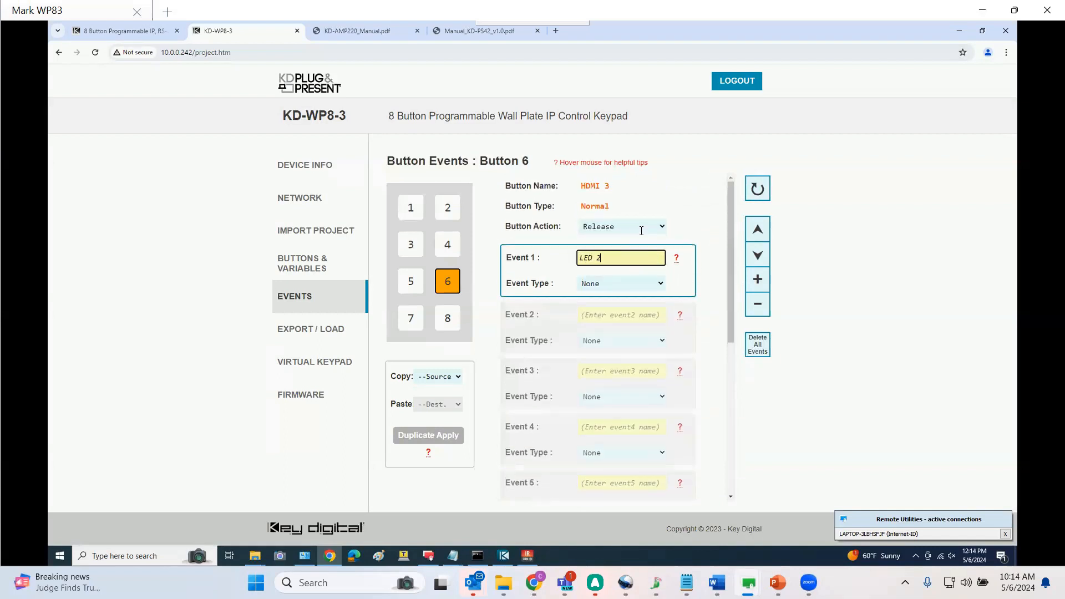
text( Off)
click(610, 284)
click(610, 297)
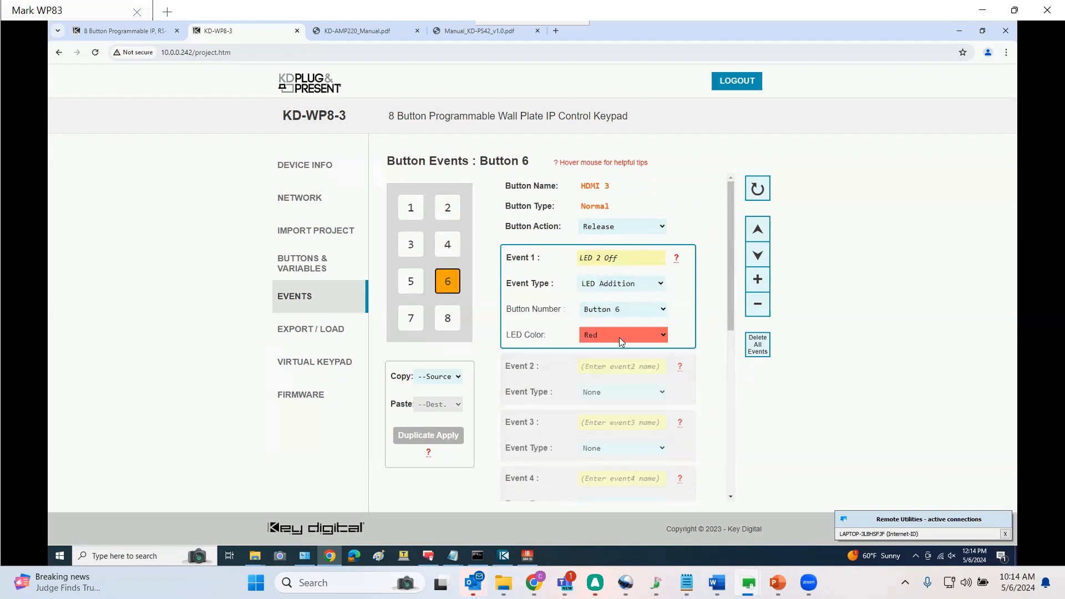
click(619, 337)
click(613, 367)
click(628, 308)
click(626, 329)
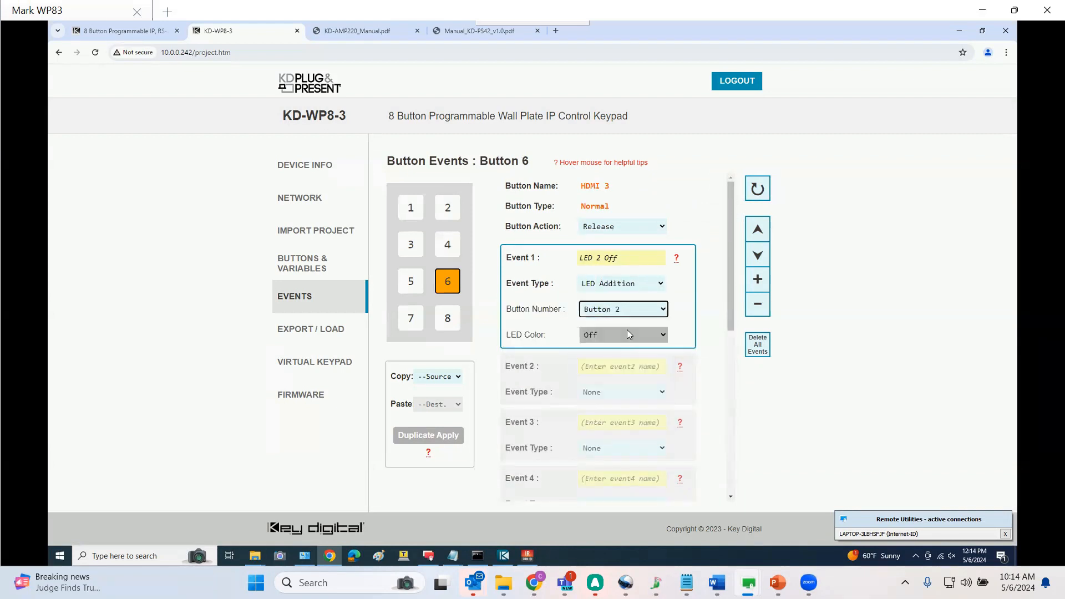
Name event 2 LED 4 Off and make it an LED Addition setting Button 4's LED color to Off
click(632, 367)
text(LED 4 )
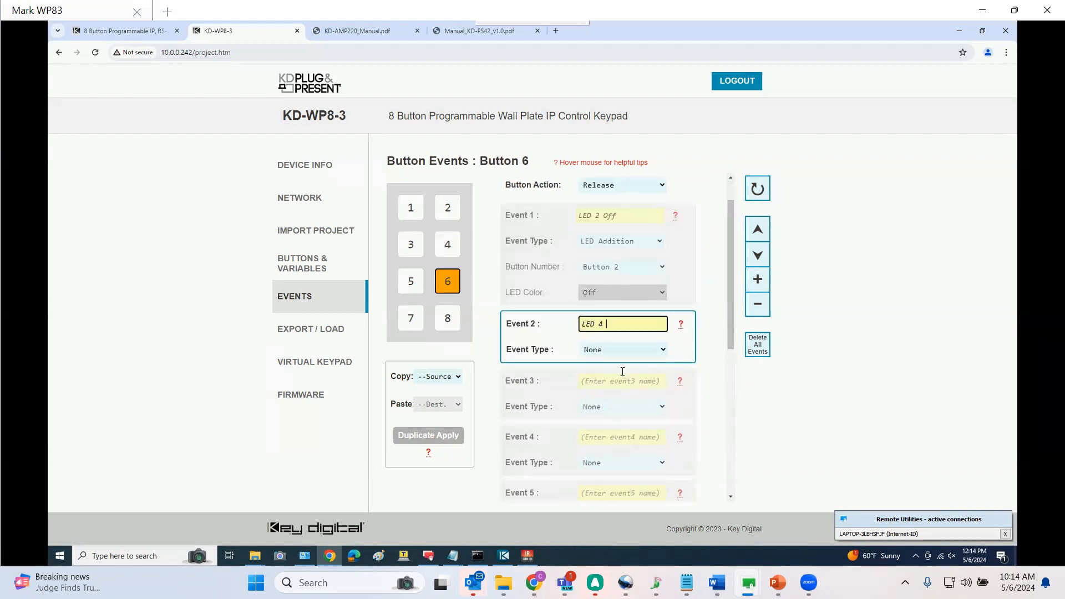
text(Off)
click(625, 349)
click(626, 363)
click(618, 378)
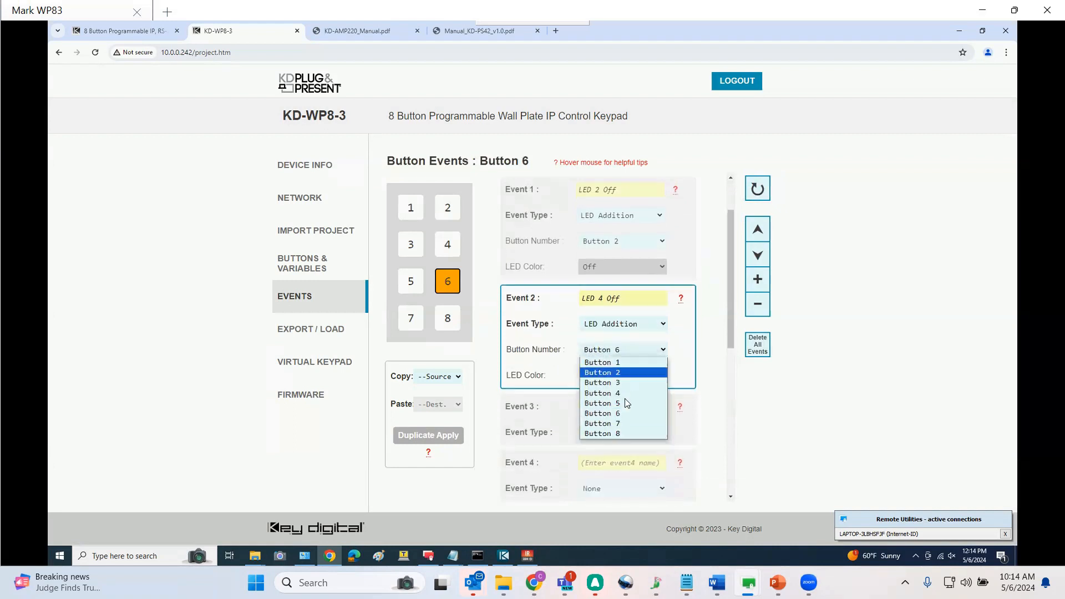
click(624, 393)
click(621, 377)
click(618, 407)
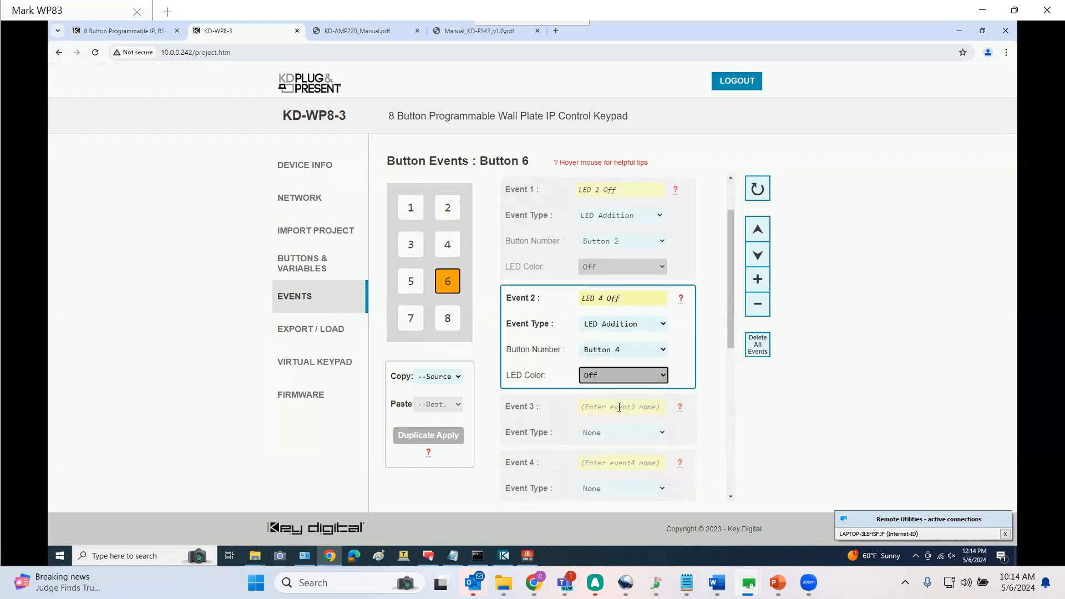
Name event 3 LED 6 On and make it an LED Addition setting Button 6's LED color to Blue
click(618, 407)
text(LED 6 On)
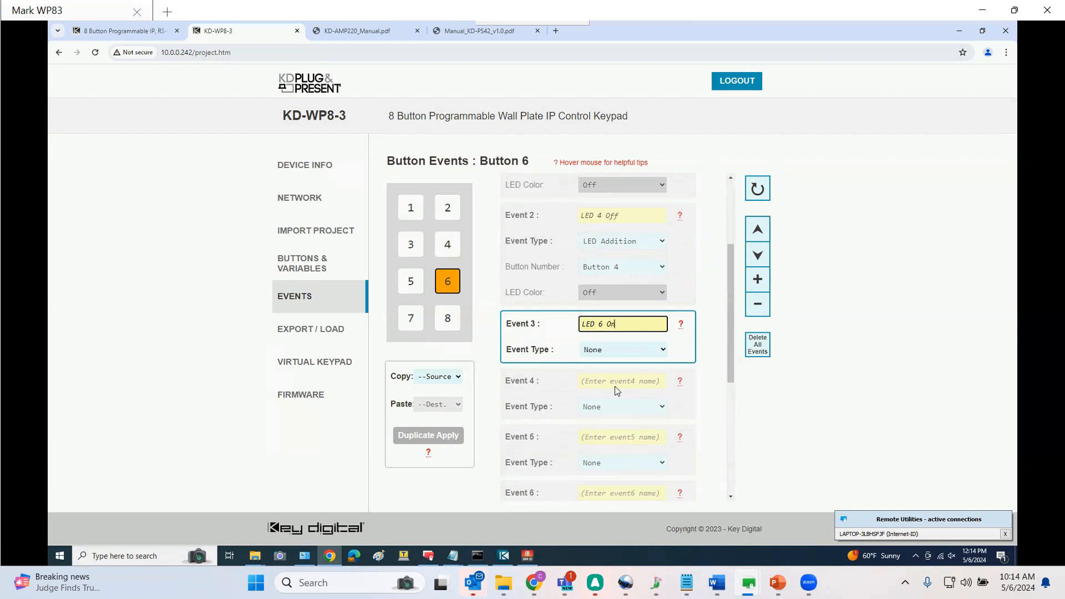
click(622, 349)
click(606, 398)
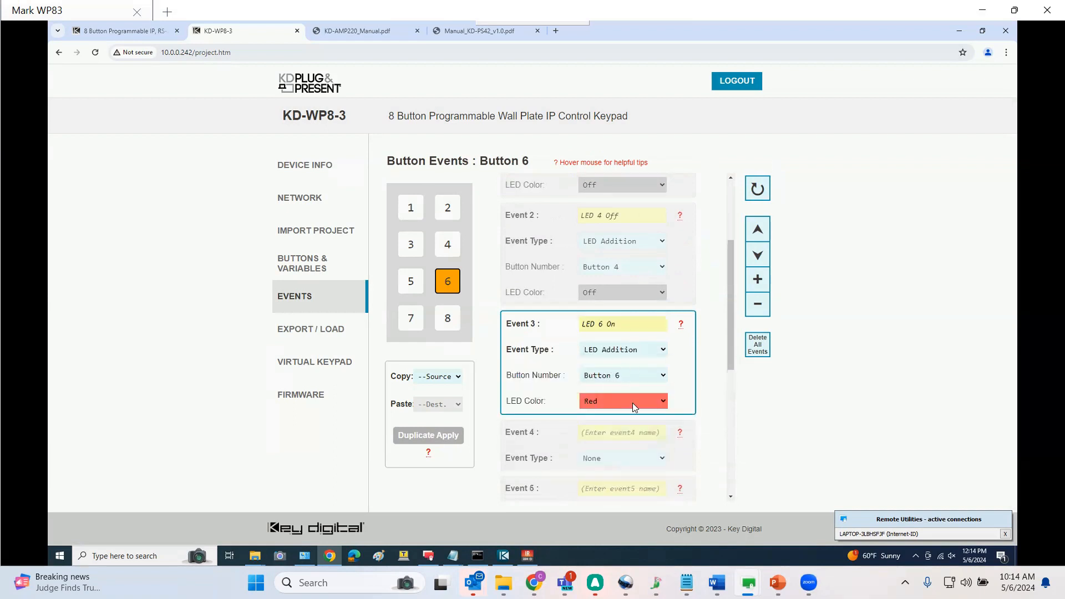
click(632, 403)
click(623, 402)
Name event 4 LED 8 Off and make it an LED Addition targeting Button 8
click(621, 405)
text(LE)
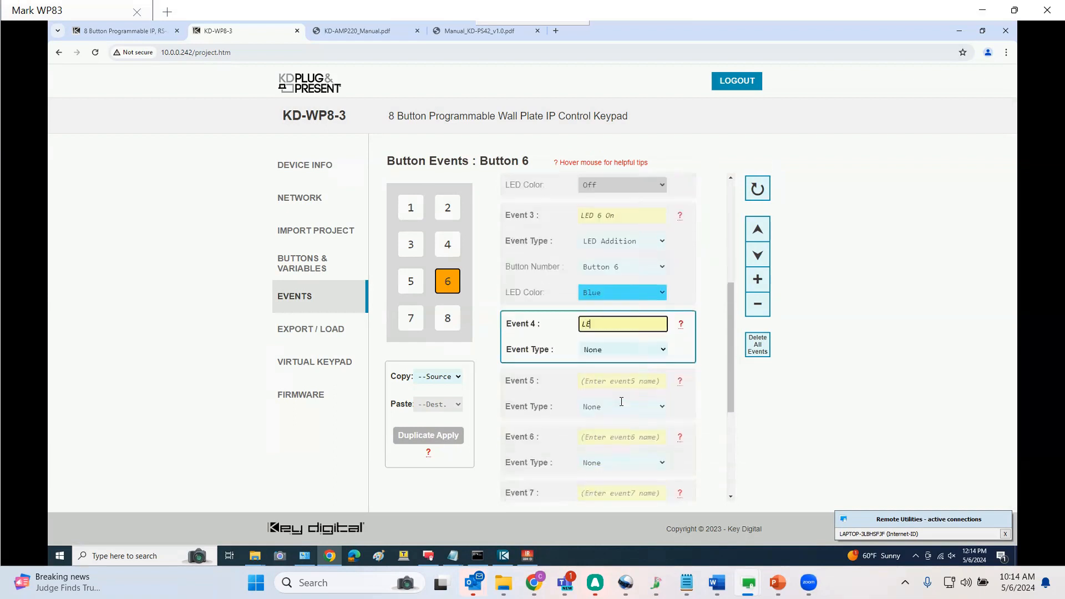
text(D 8 Off)
click(613, 355)
click(610, 375)
click(610, 375)
click(610, 434)
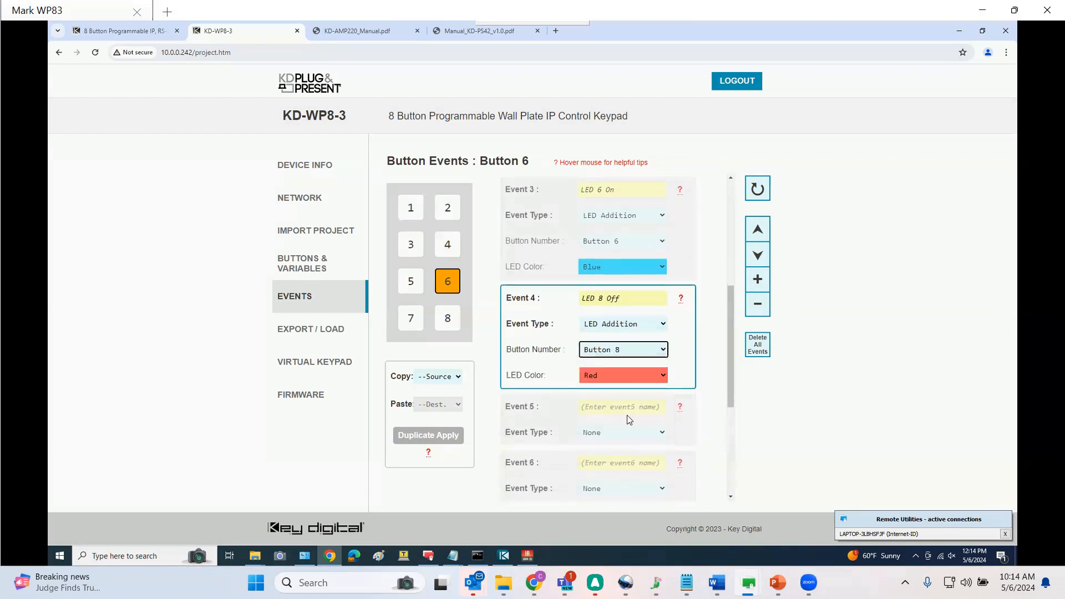
Set Button 6's event 4 LED color to Off and review Button 6's events
click(621, 376)
click(624, 409)
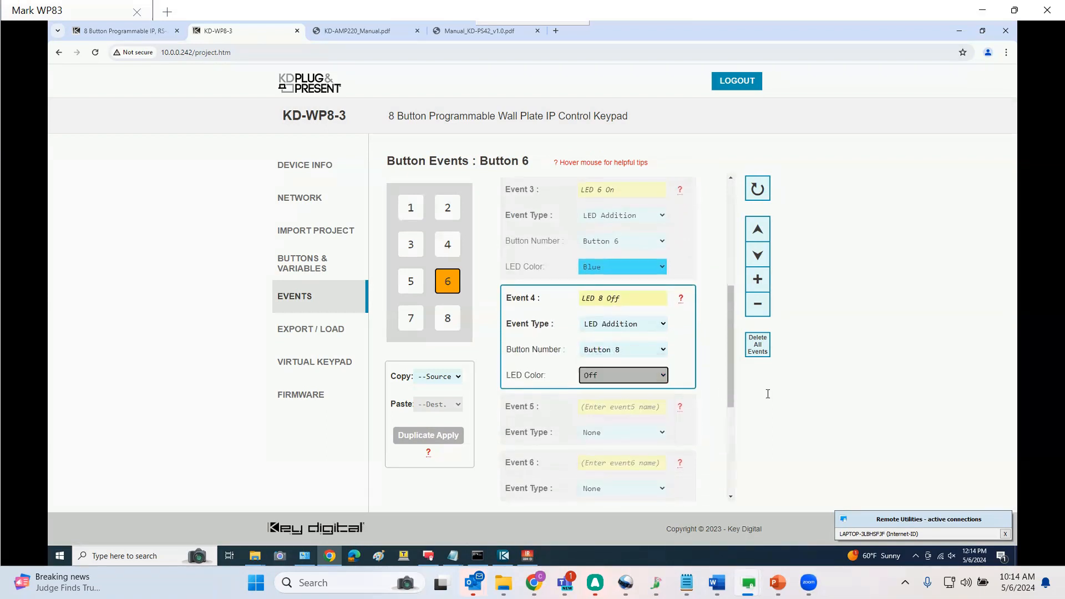
scroll(738, 344, up, 4)
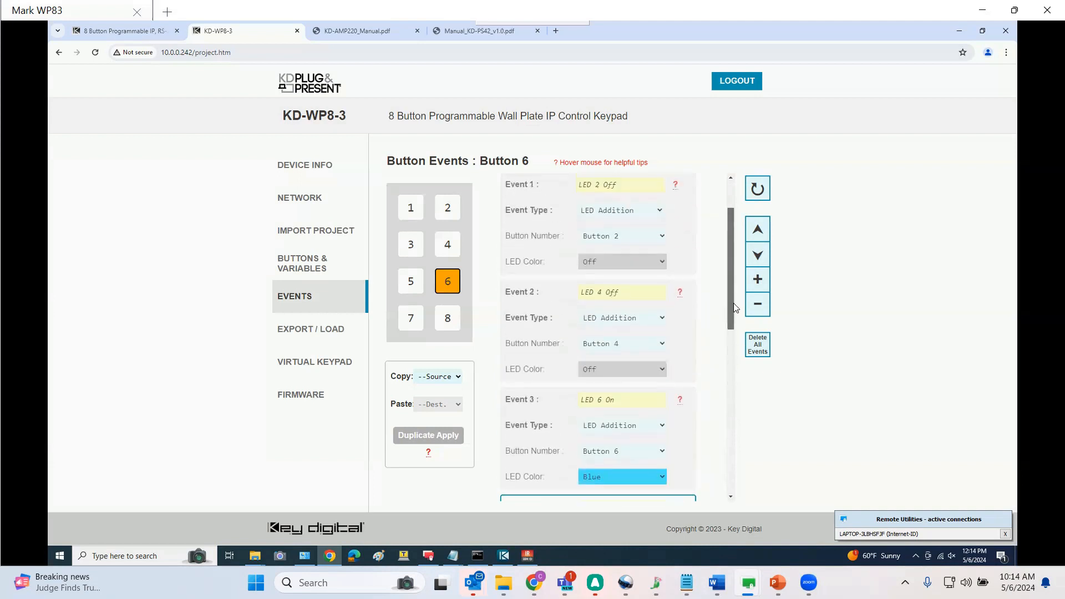
scroll(734, 309, down, 4)
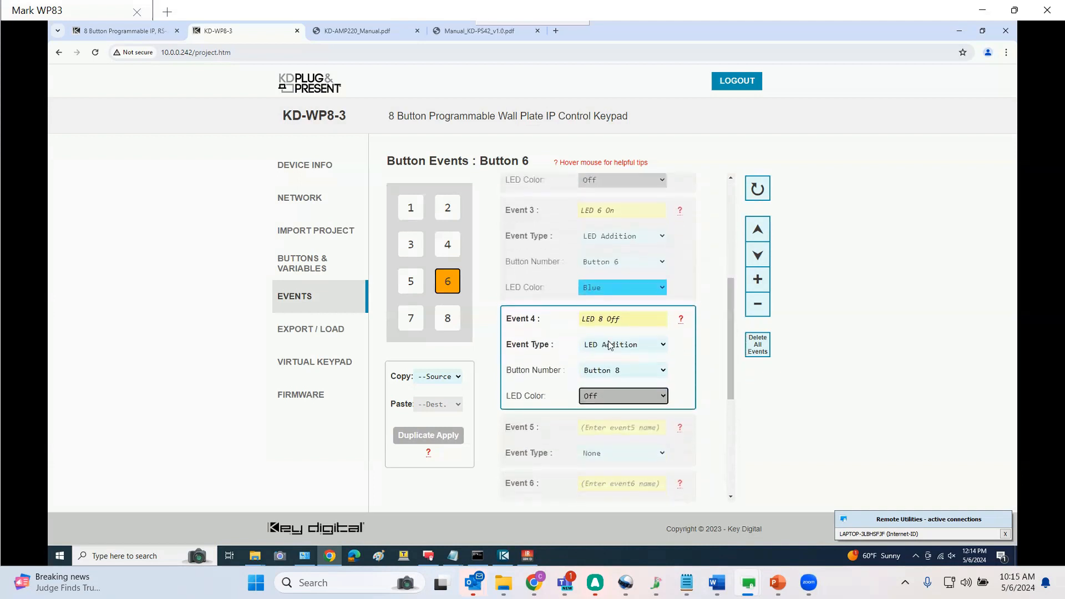
Switch to Button 8's events and set its Button Action to Release
click(448, 324)
click(611, 211)
click(614, 237)
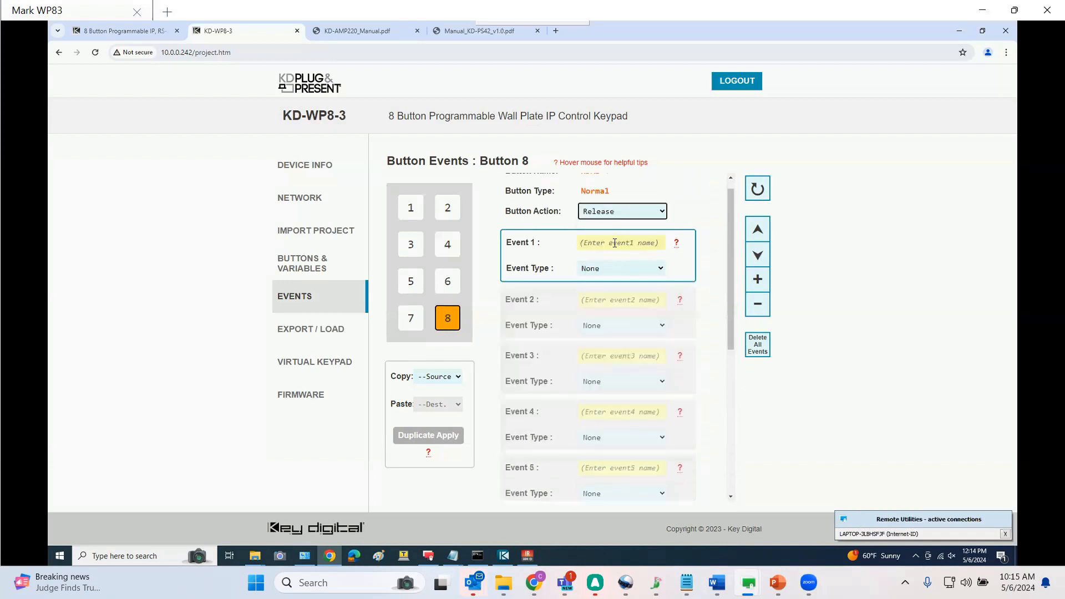
Name Button 8's events 1 to 4 LED 2 Off, LED 4 Off, LED 6 Off and LED 8 On
click(615, 242)
text(LED 2 Off)
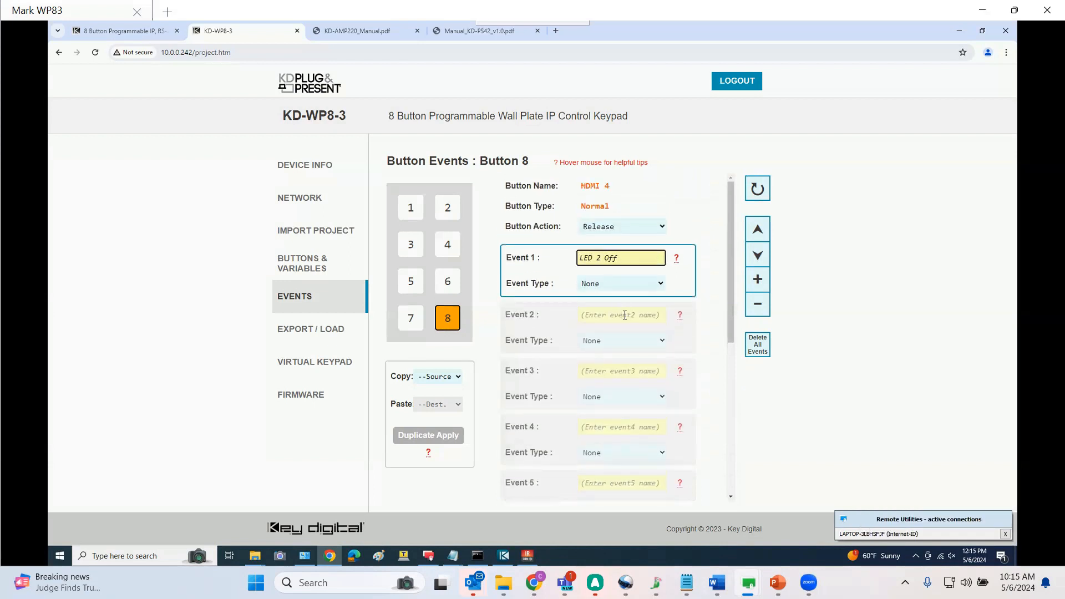
click(623, 314)
text(LED 4 Off)
click(613, 370)
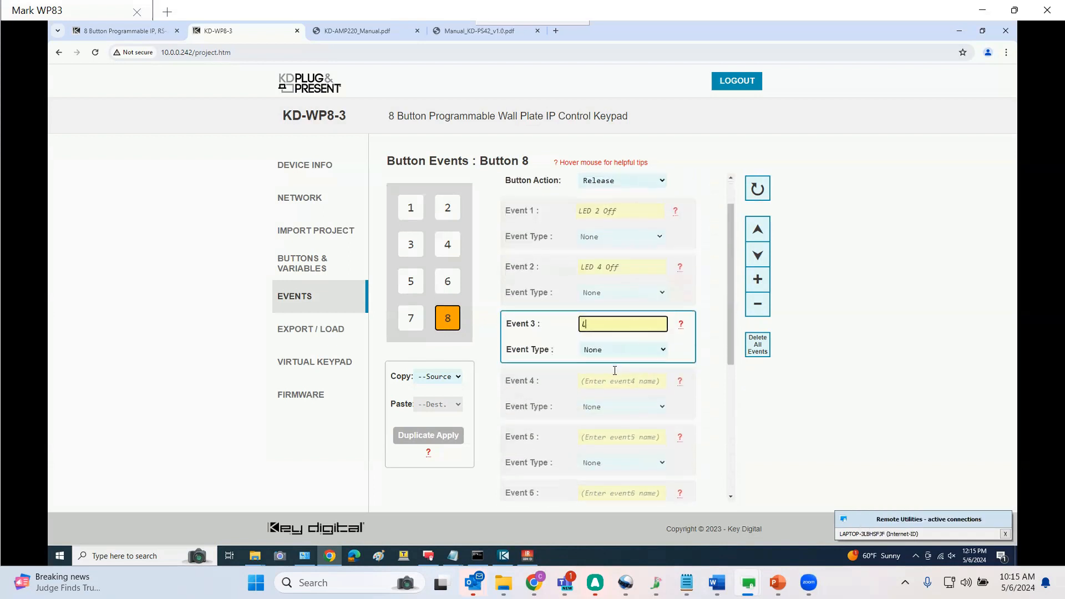
text(LED 6 Off)
click(610, 382)
text(LED 8 On)
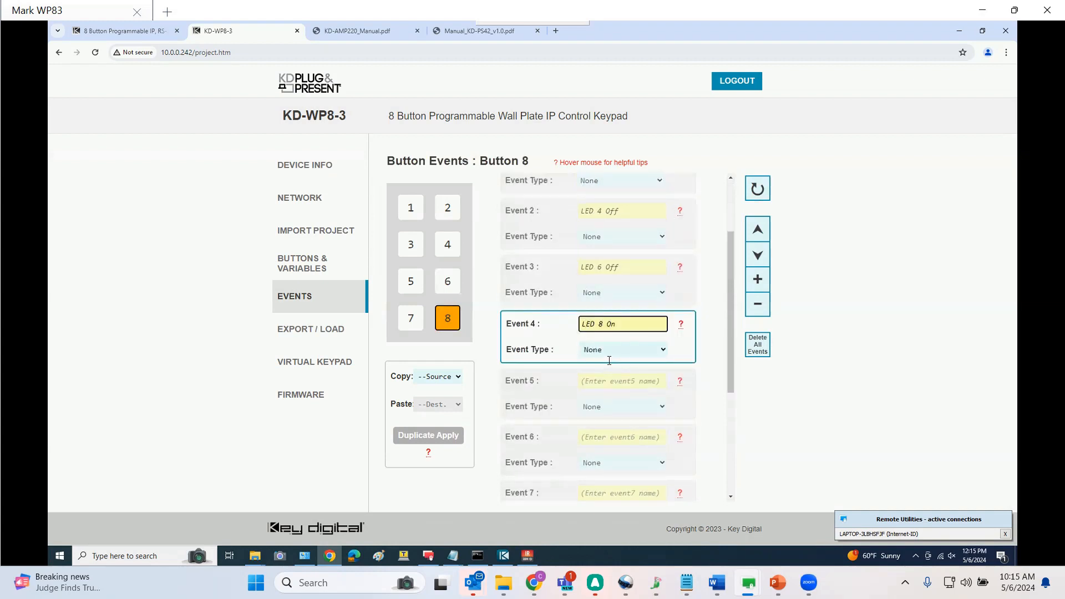
Make event 1 an LED Addition setting Button 2's LED color to Off
scroll(671, 322, up, 3)
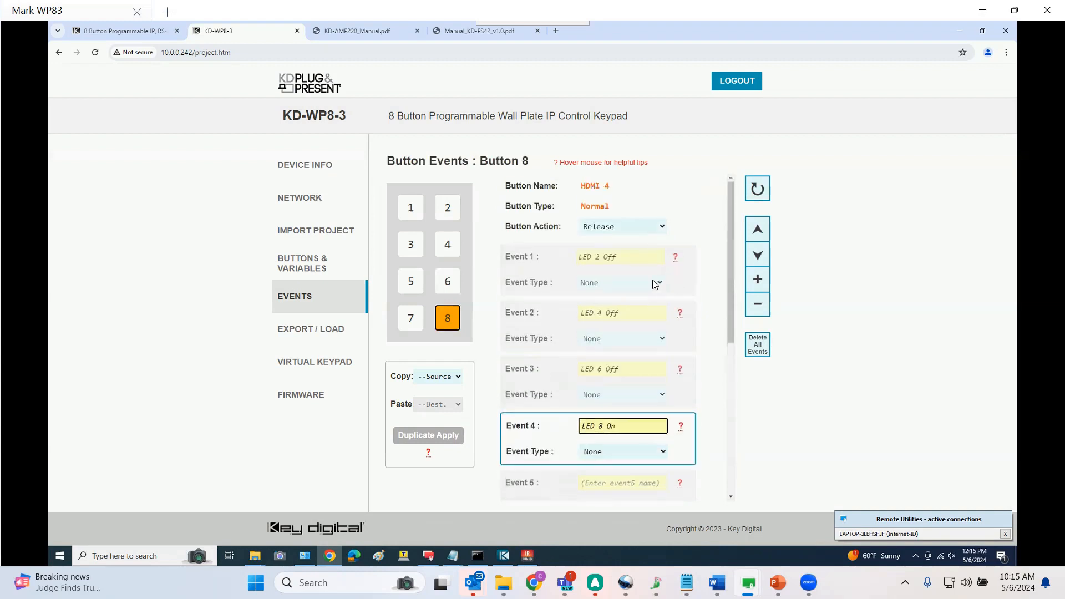
click(655, 284)
click(626, 300)
click(626, 306)
click(638, 331)
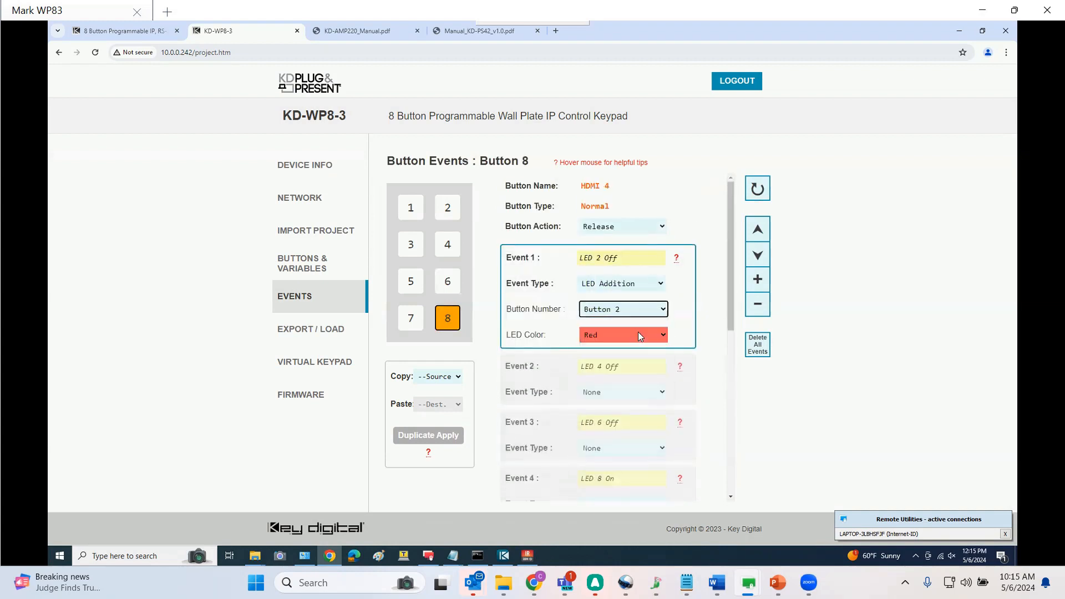
click(638, 332)
Make event 2 an LED Addition setting Button 4's LED color to Off
click(612, 367)
click(622, 392)
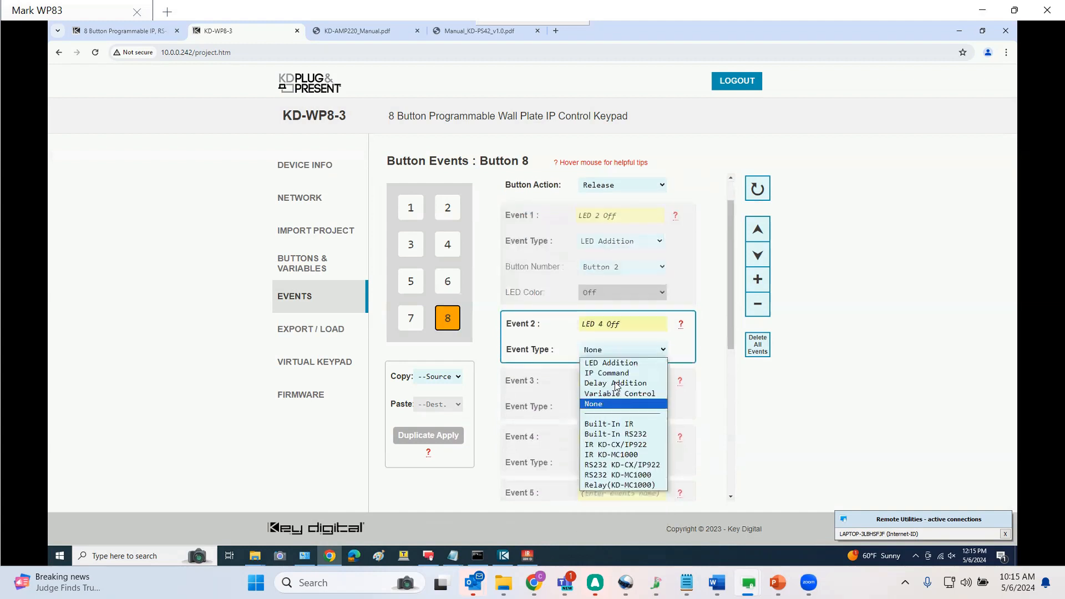
click(629, 360)
click(634, 376)
click(622, 383)
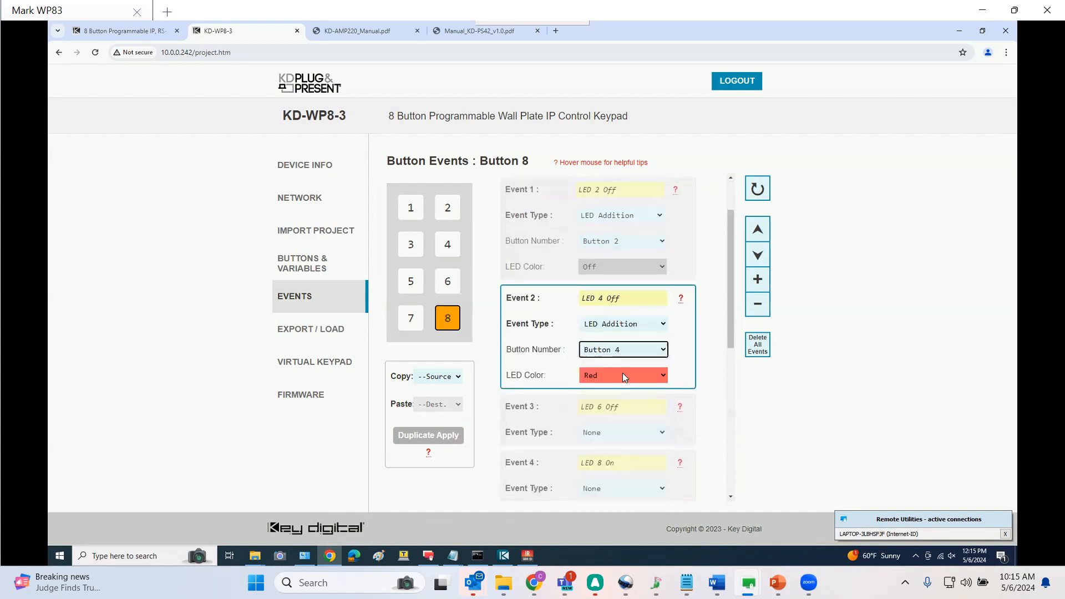
click(622, 375)
click(621, 405)
Make event 3 an LED Addition setting Button 6's LED color to Off
click(628, 431)
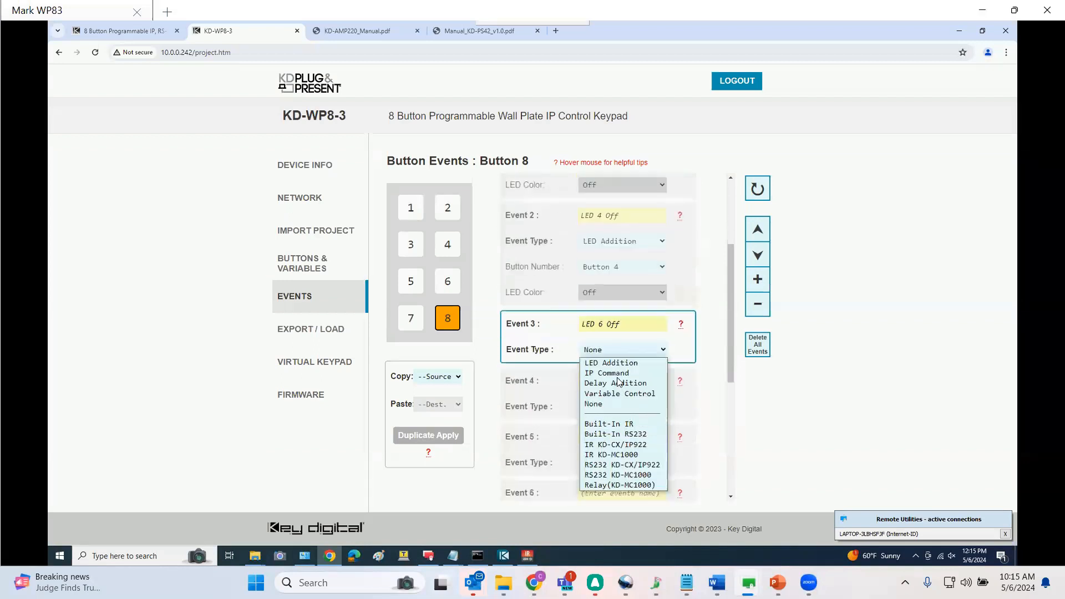
click(618, 366)
click(617, 402)
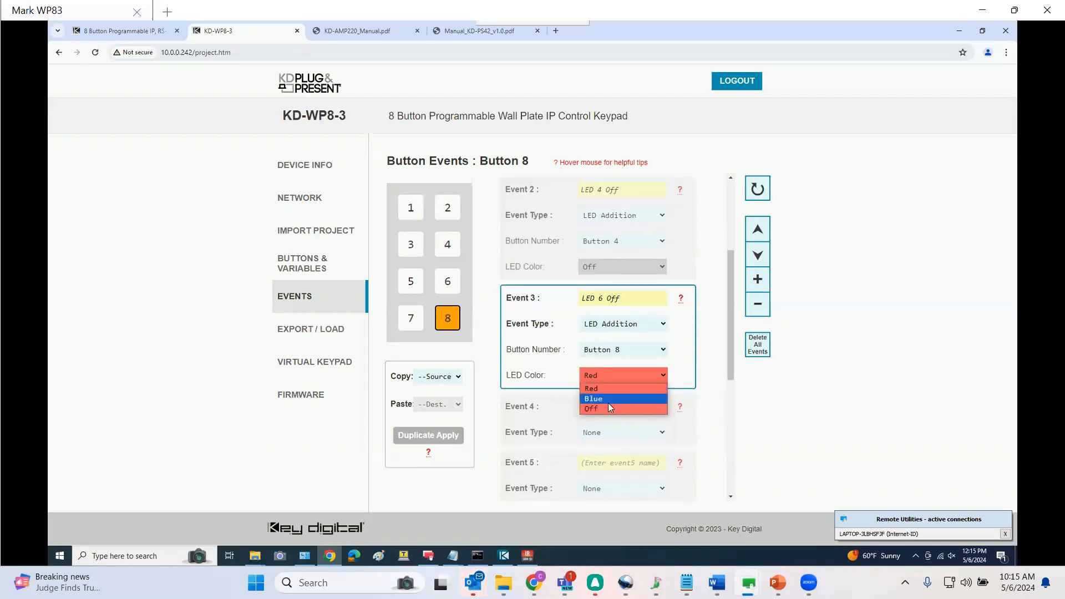
click(608, 403)
click(661, 350)
click(649, 408)
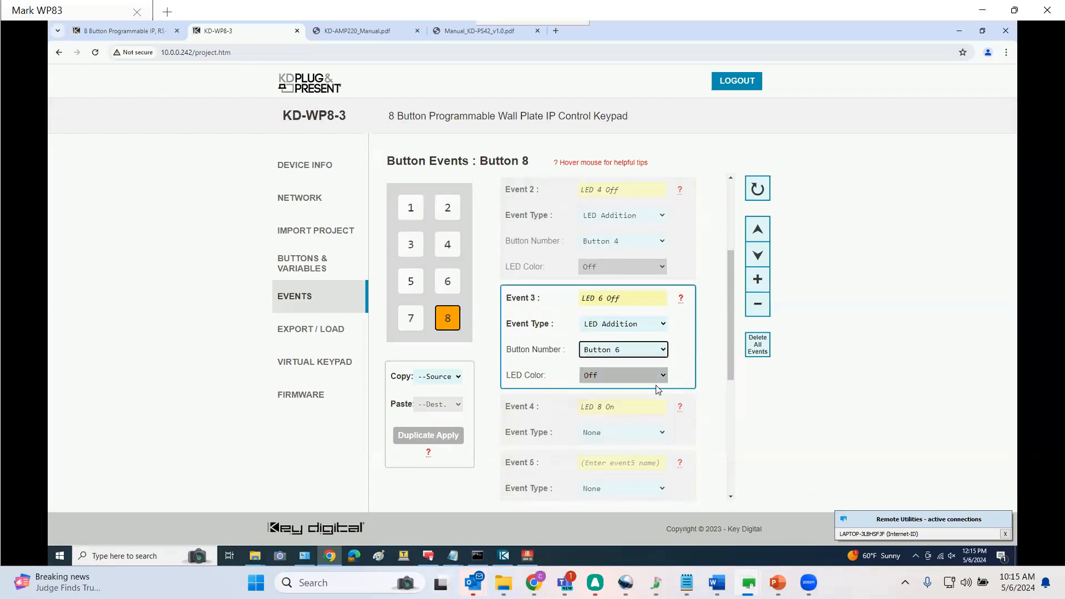
Make event 4 an LED Addition setting Button 8's LED color to Blue
scroll(638, 404, down, 2)
click(621, 349)
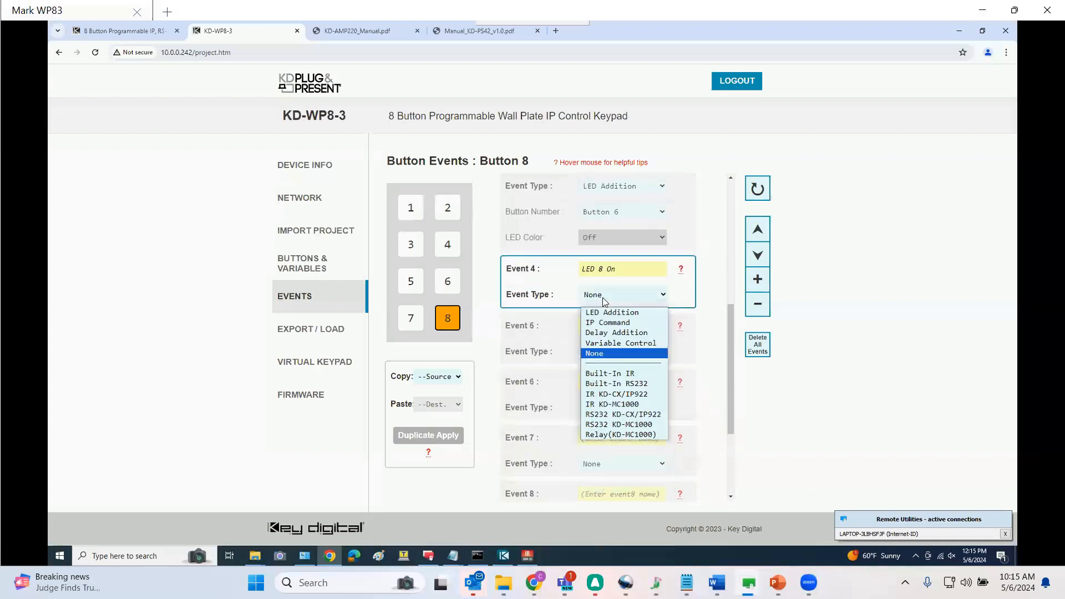
click(611, 362)
click(617, 398)
click(612, 412)
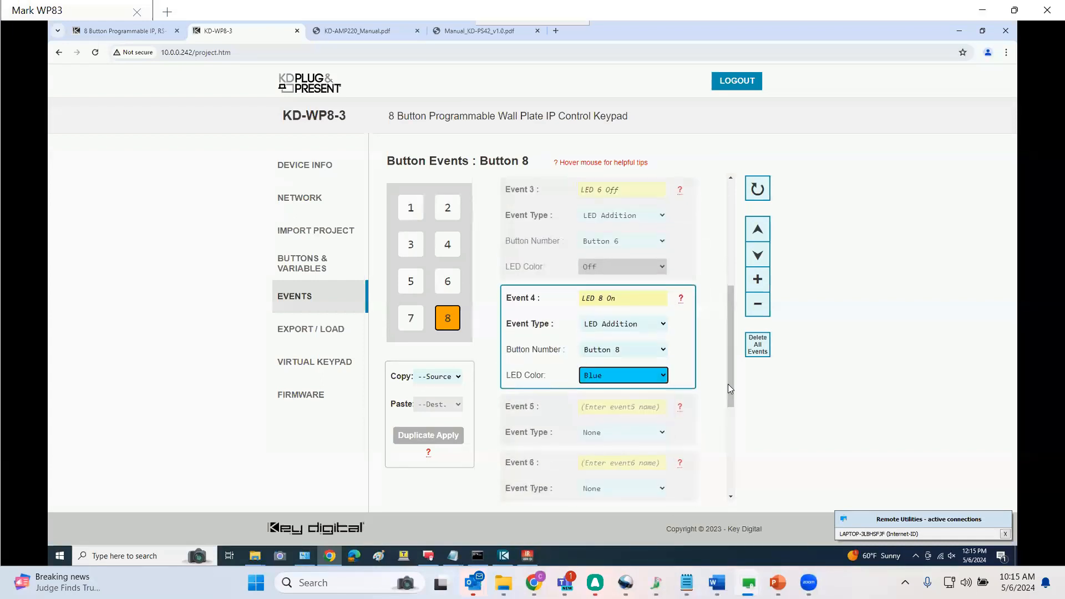
mouse_move(728, 384)
mouse_down()
mouse_move(729, 288)
mouse_move(735, 372)
mouse_up()
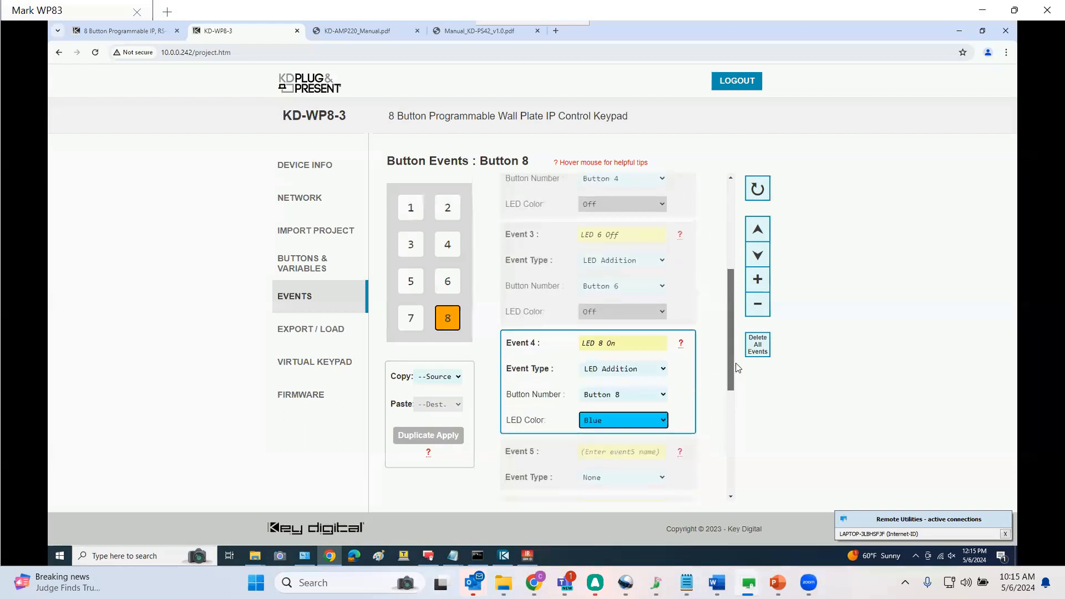
Load the project to the keypad from the Export / Load page
click(305, 331)
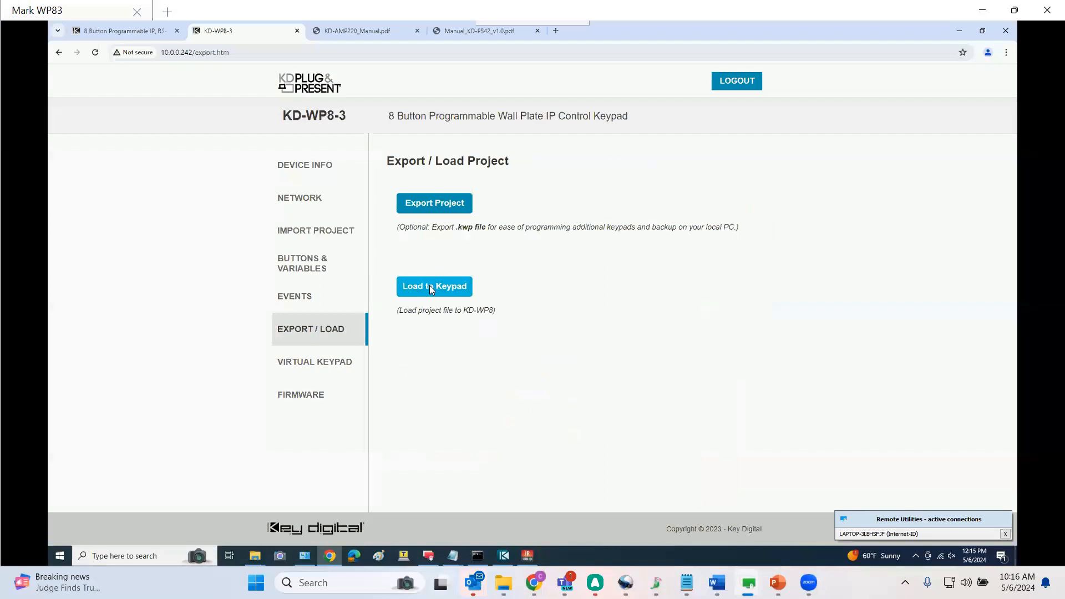
click(429, 285)
click(469, 238)
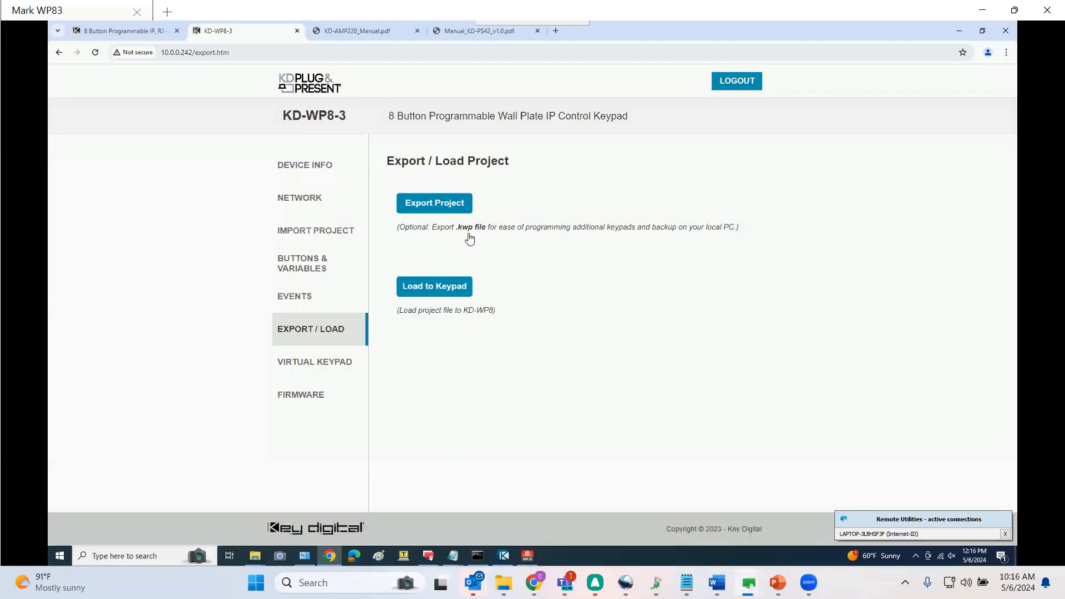
Open the virtual keypad, press Button 2 and review its keypad log entries
click(315, 362)
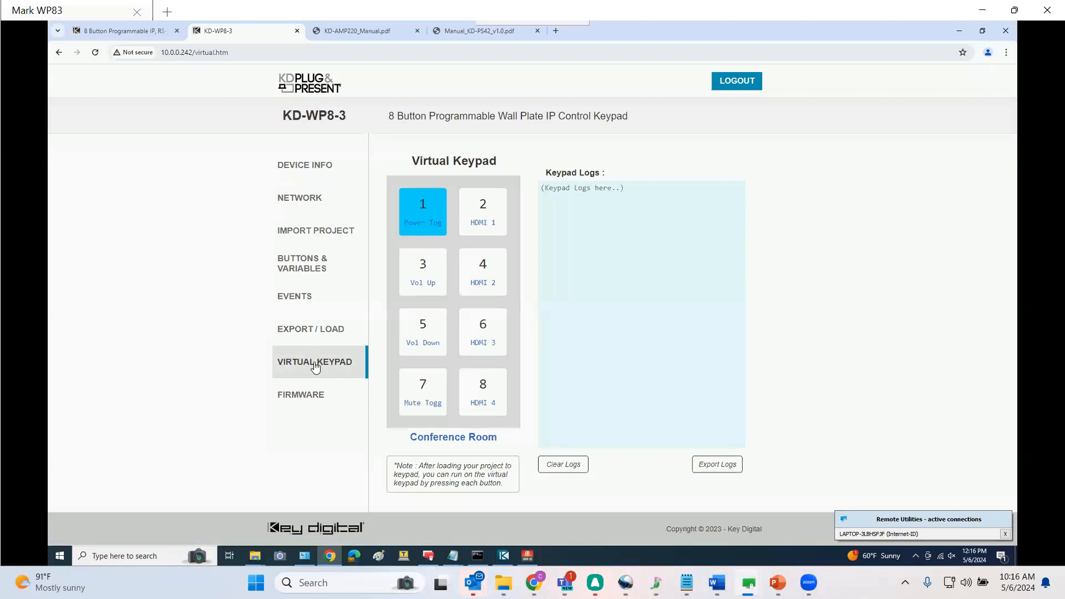
click(489, 224)
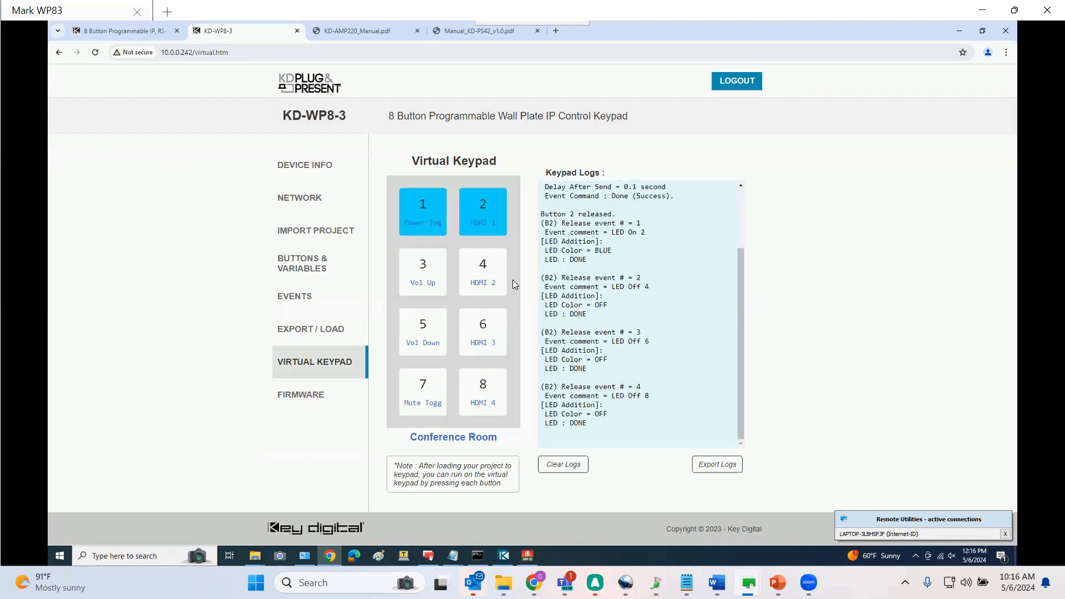
drag(740, 289, 737, 223)
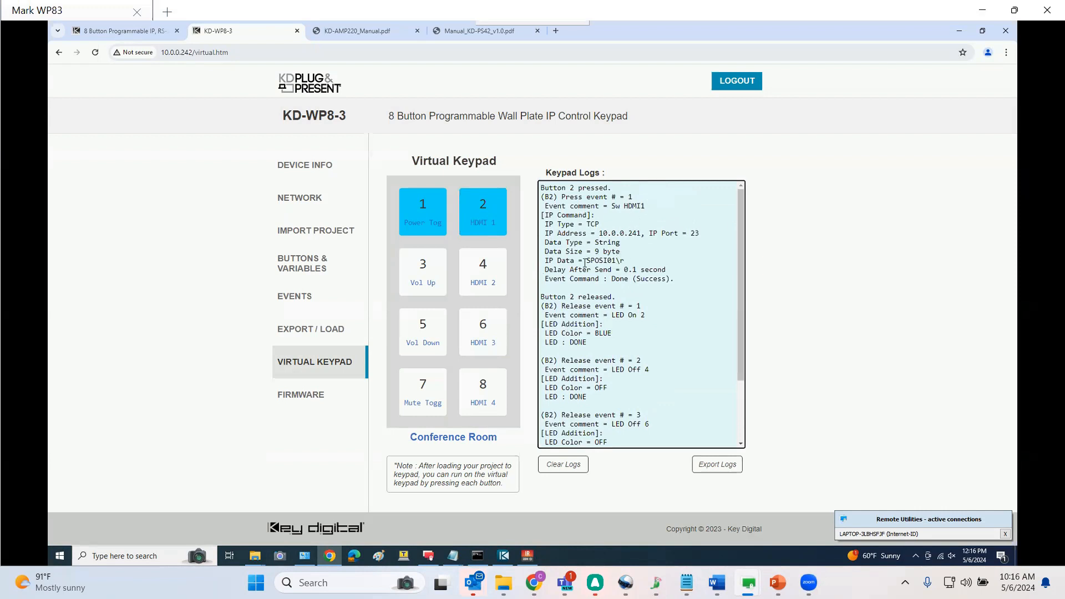
Press virtual Buttons 4 and 6 and review the logged LED events
click(490, 280)
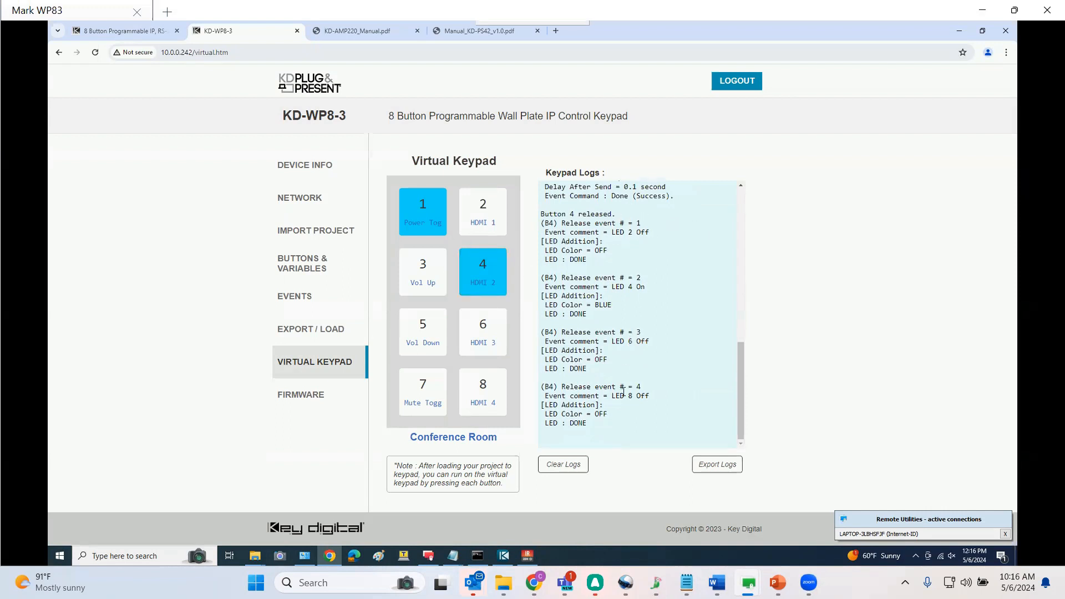
click(490, 328)
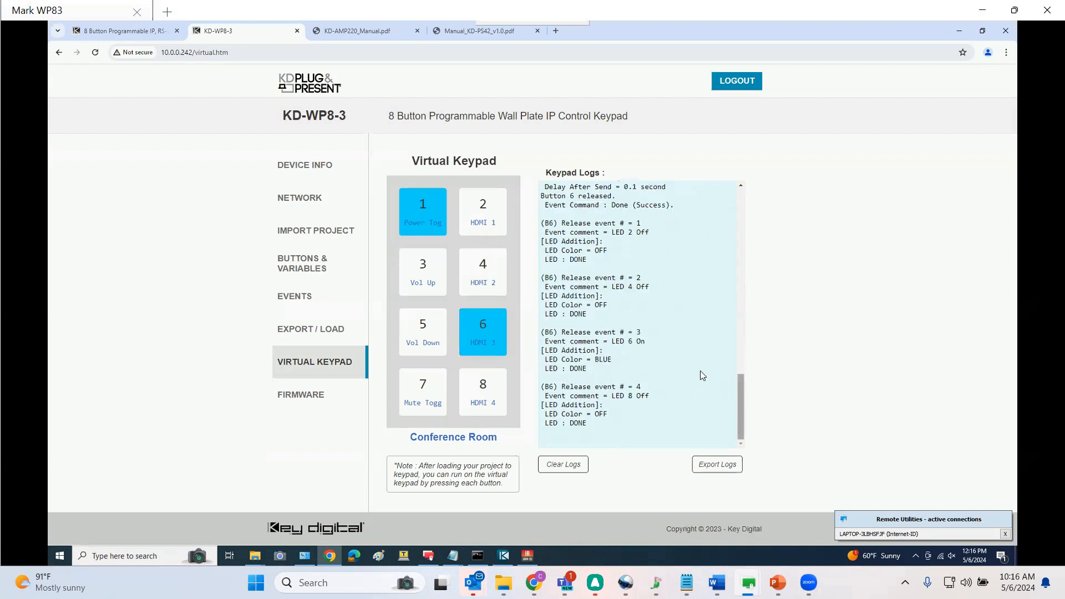
drag(740, 401, 739, 351)
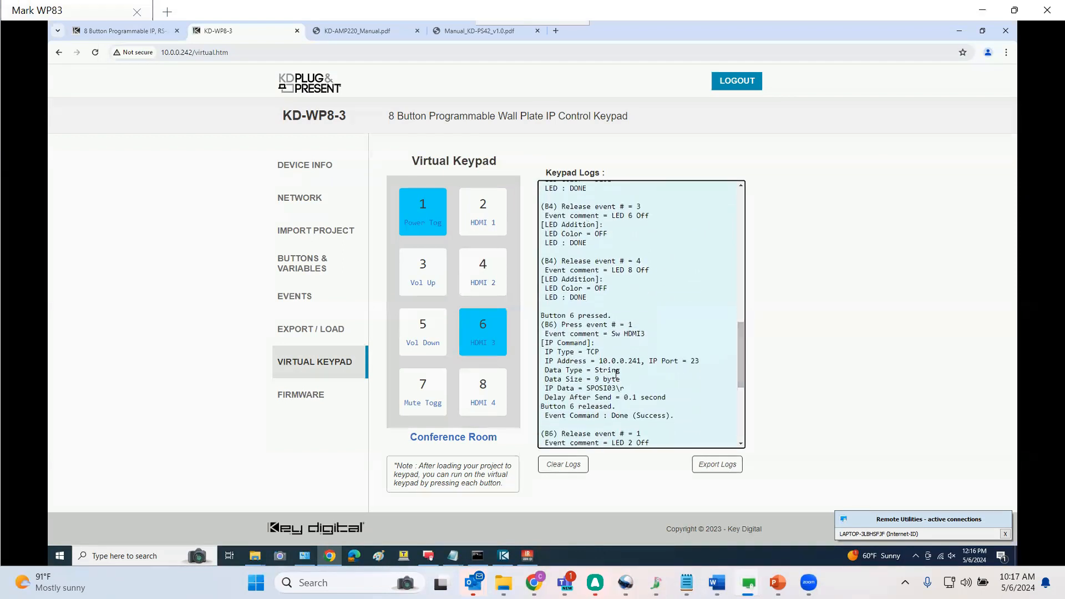
Clear the keypad logs, press virtual Button 8 and review its log
click(562, 464)
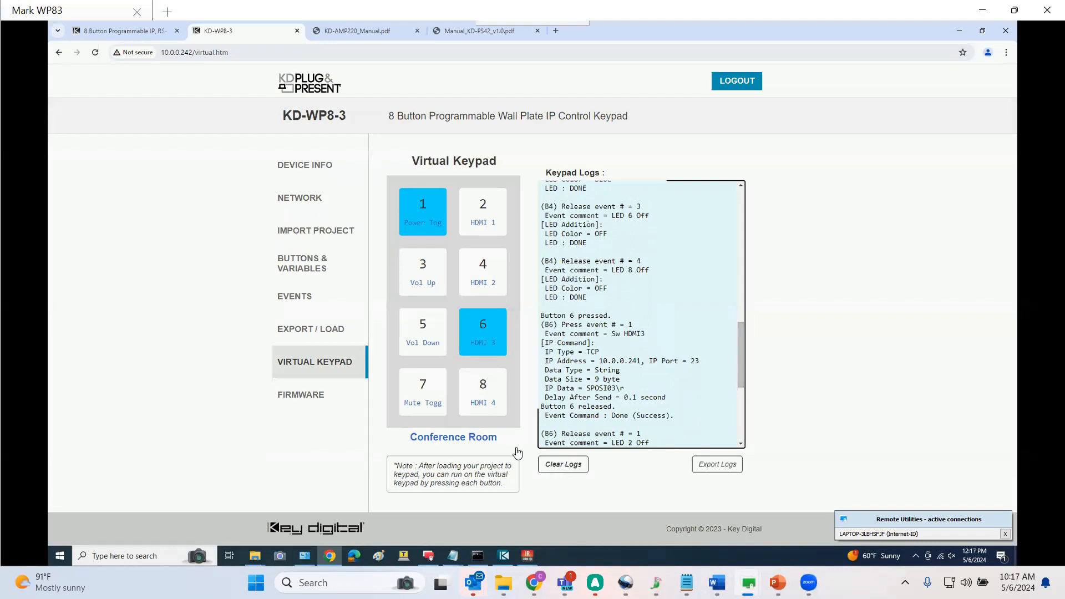
click(485, 404)
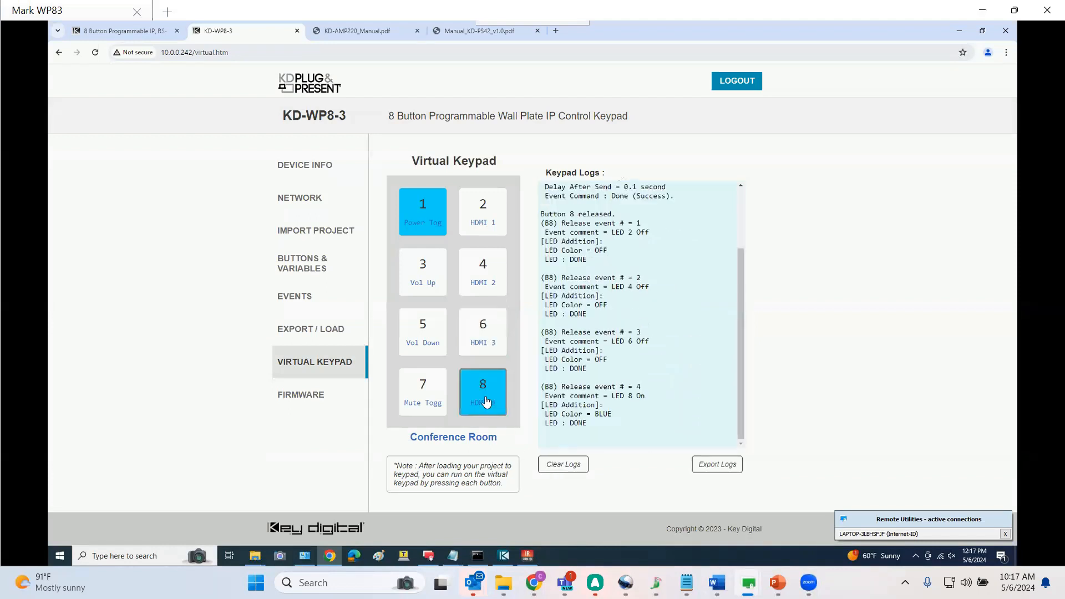
click(742, 220)
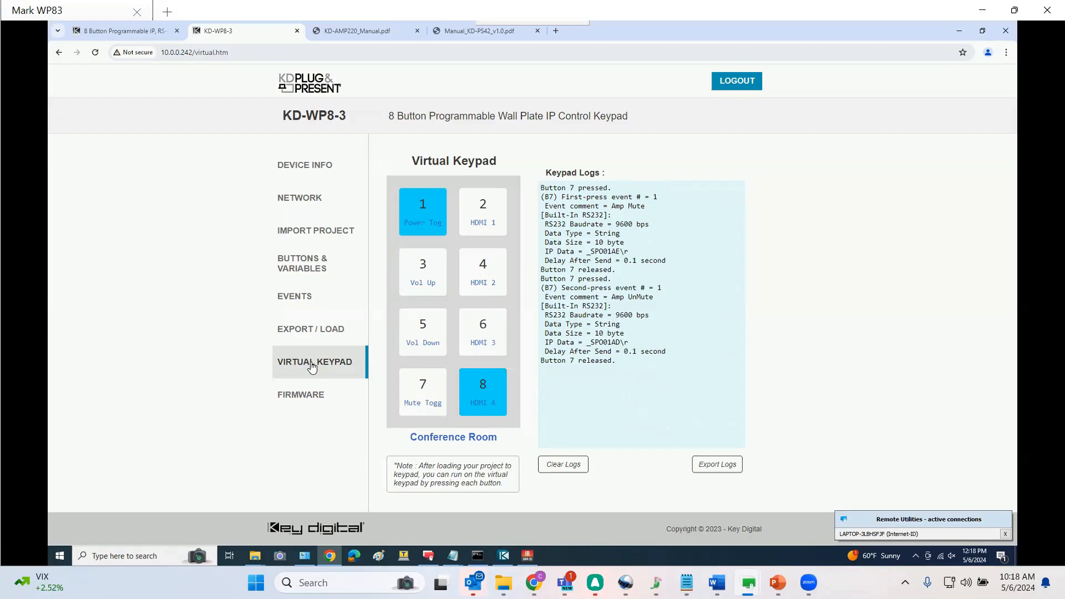
Export the project as a .kwp file and keep the blocked download
click(309, 335)
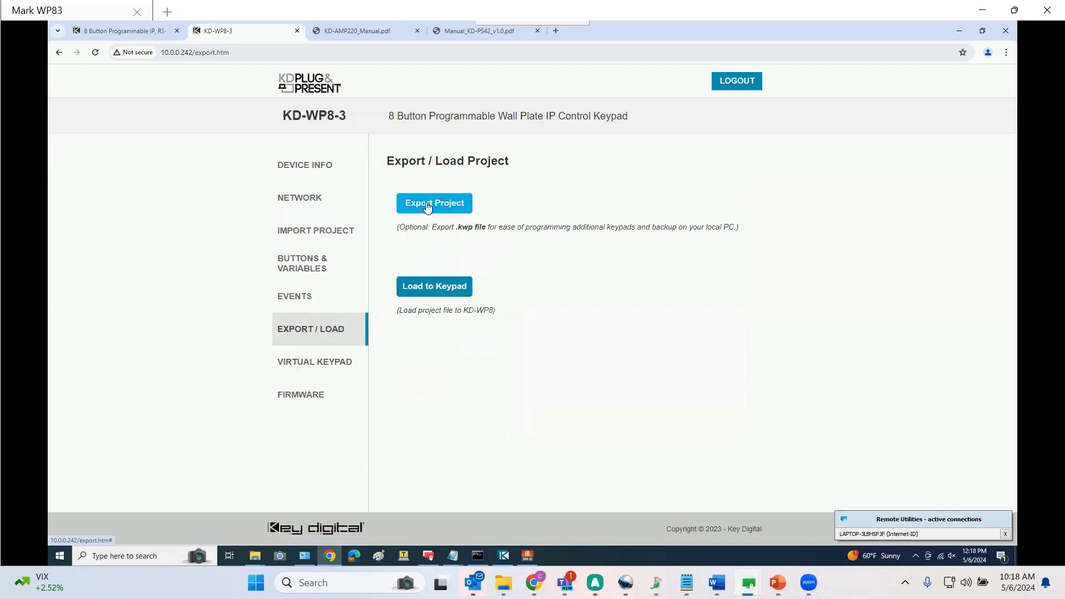
click(427, 211)
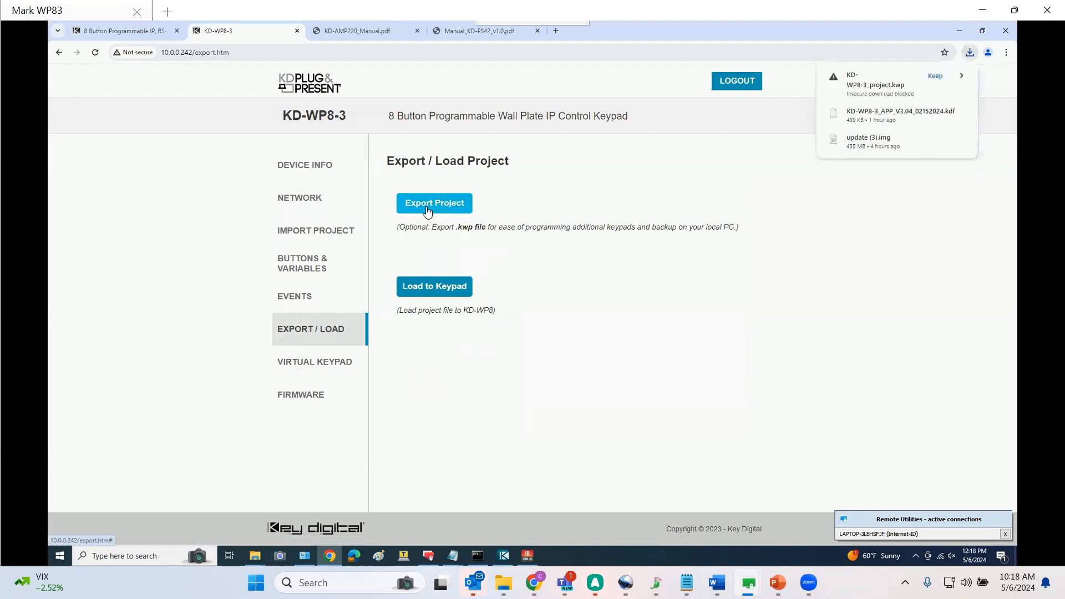
click(935, 76)
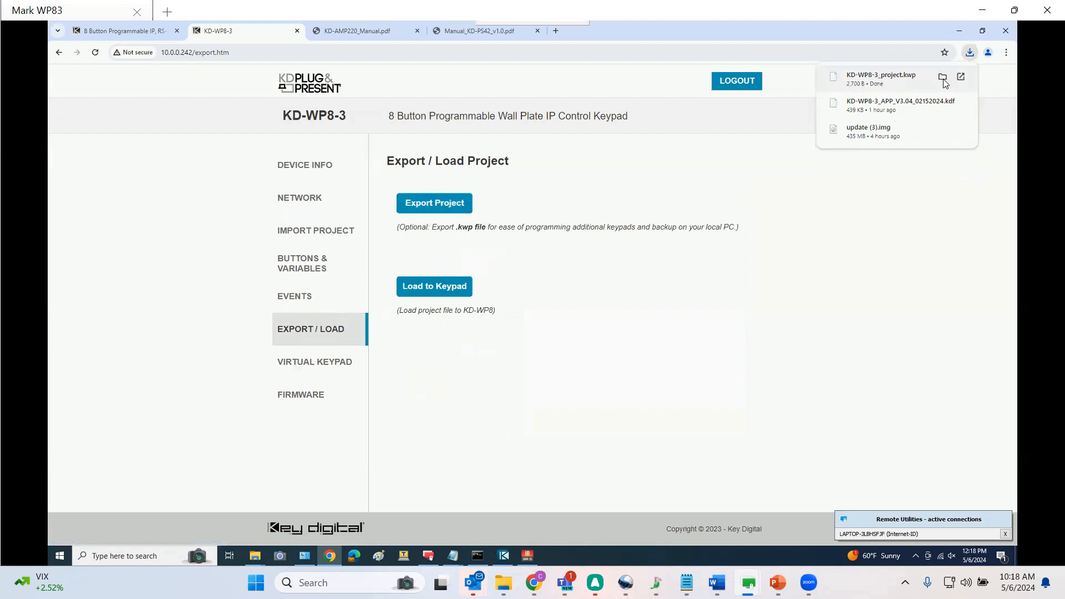
Open the exported project in its Downloads folder and rename it as ConferenceRoomKeypad_FINAL.kwp
click(942, 78)
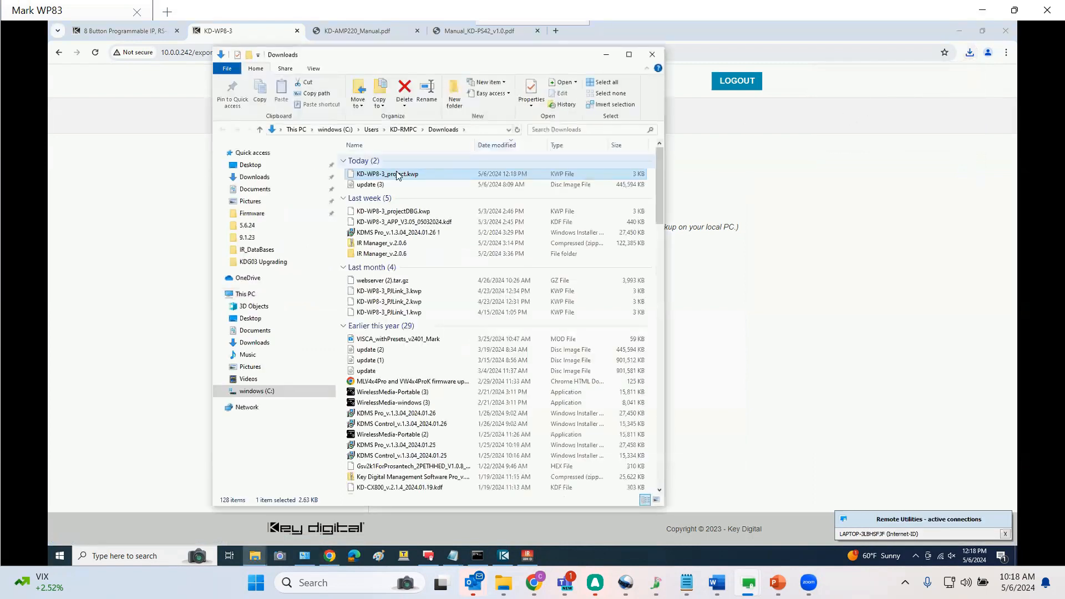
click(392, 175)
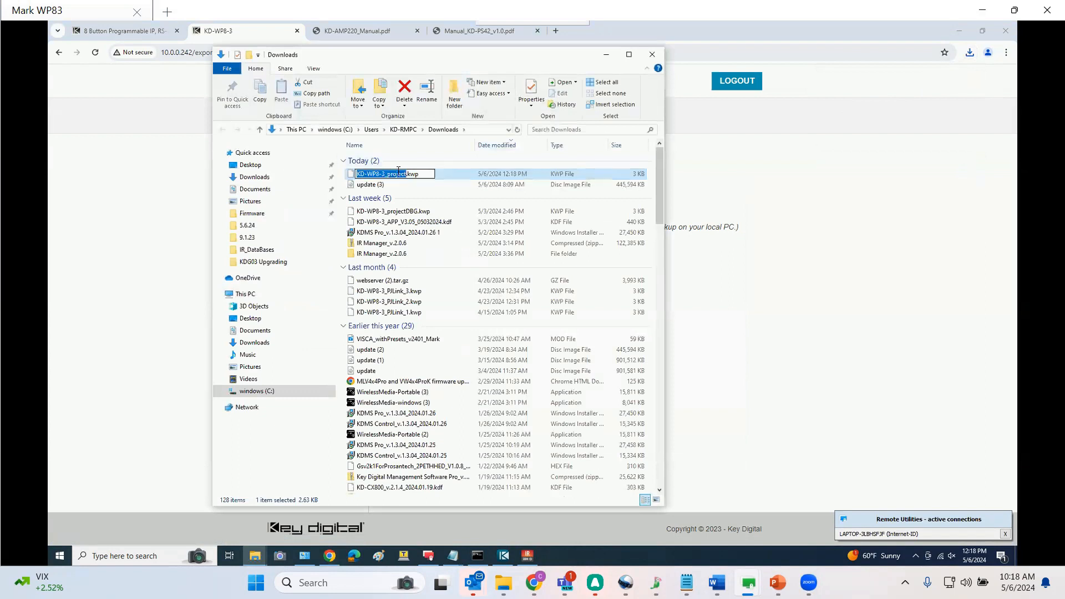
text(Conference)
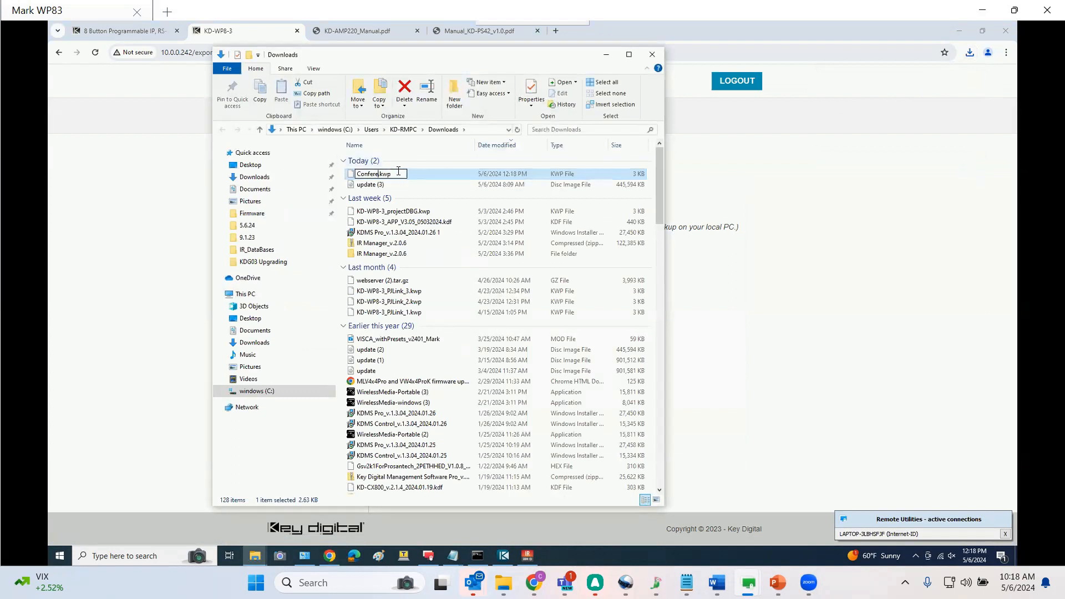
text(Room)
text(Keypad_Fl)
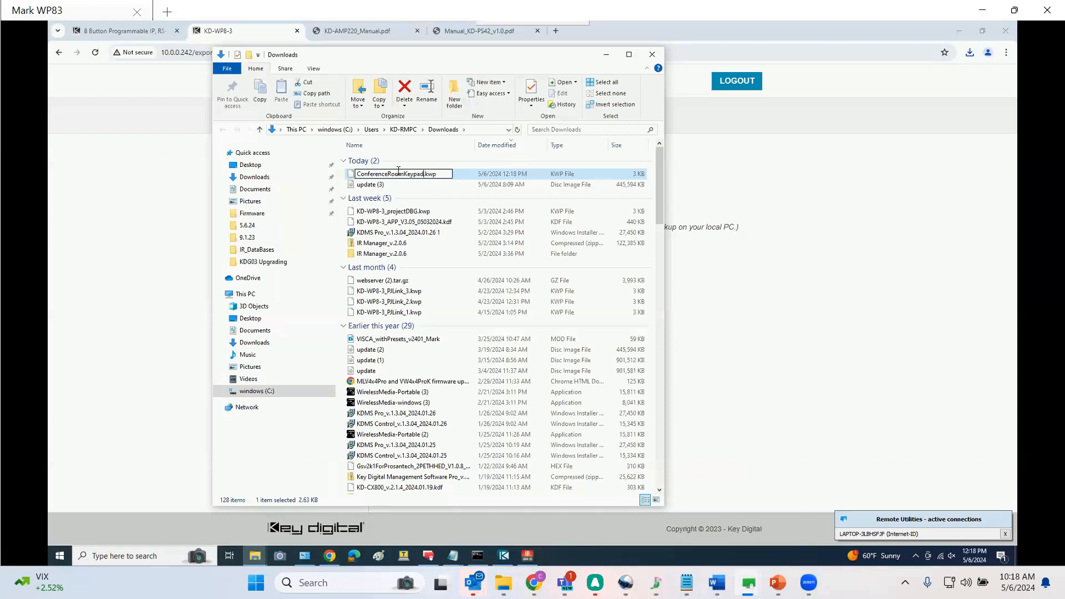
text(NAL)
key(Return)
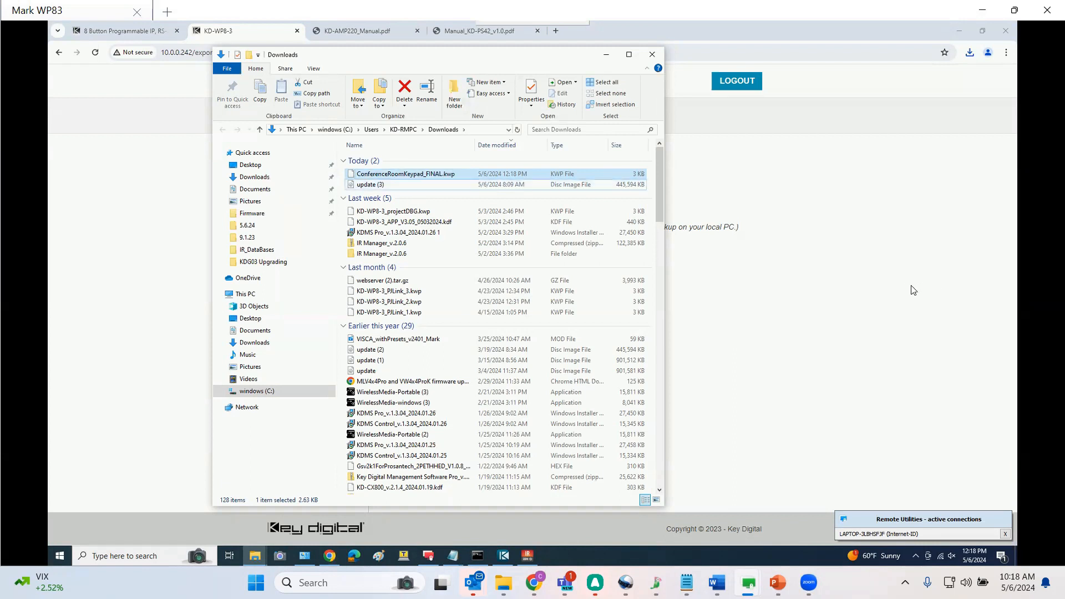
Go back to the keypad web page, open the Virtual Keypad page, then load the user.htm address instead
click(937, 284)
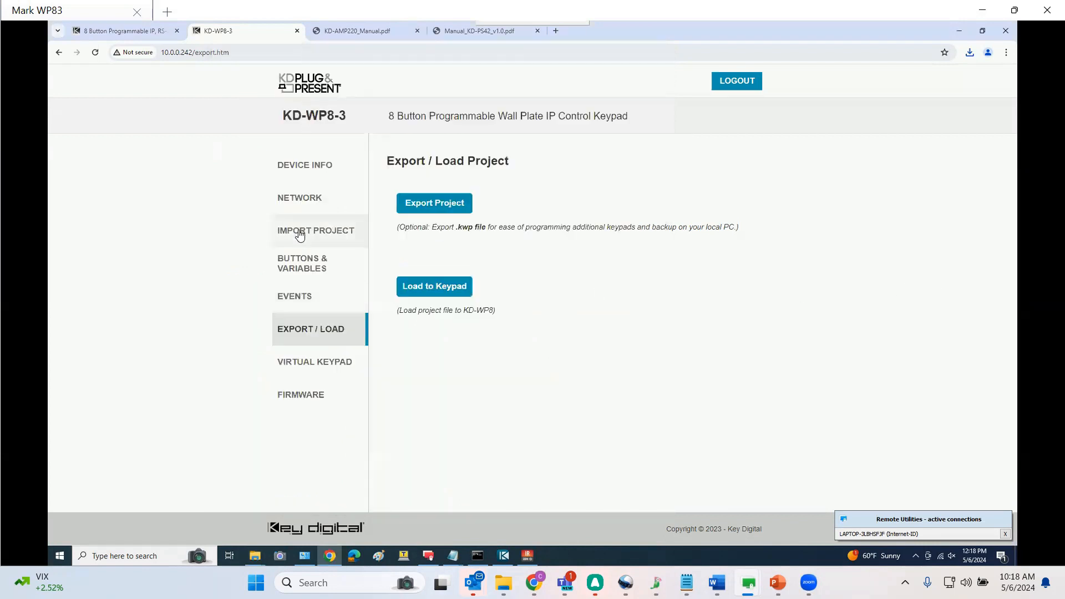
click(300, 235)
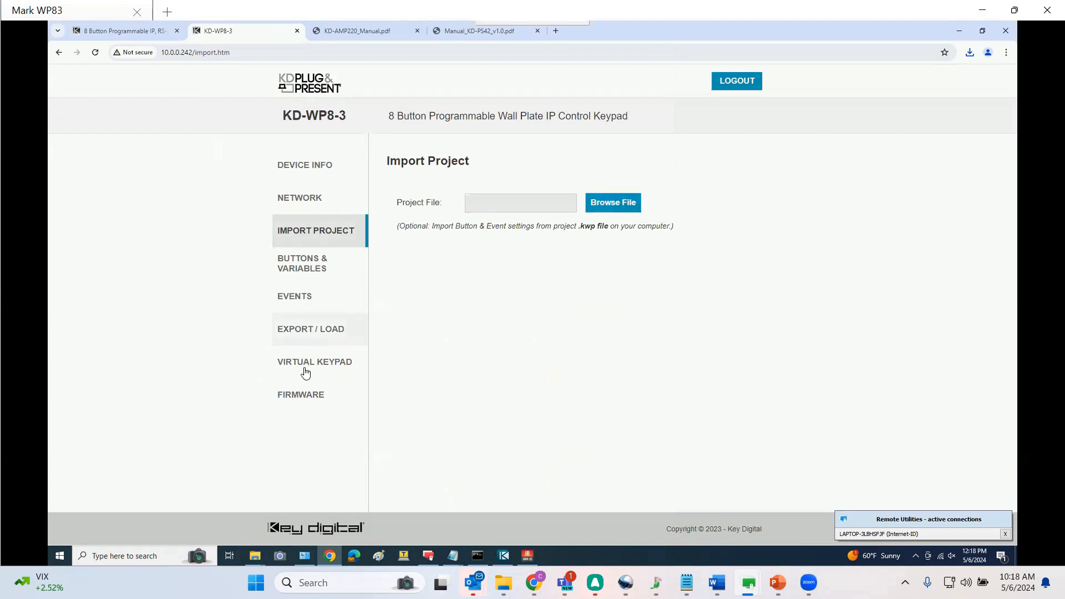
click(303, 376)
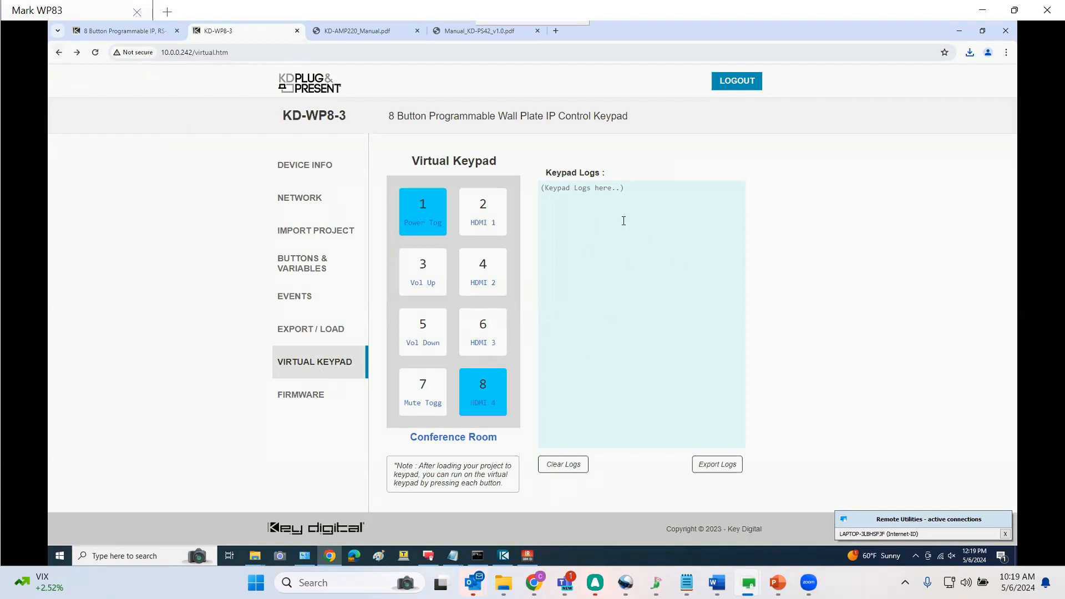
drag(194, 52, 216, 53)
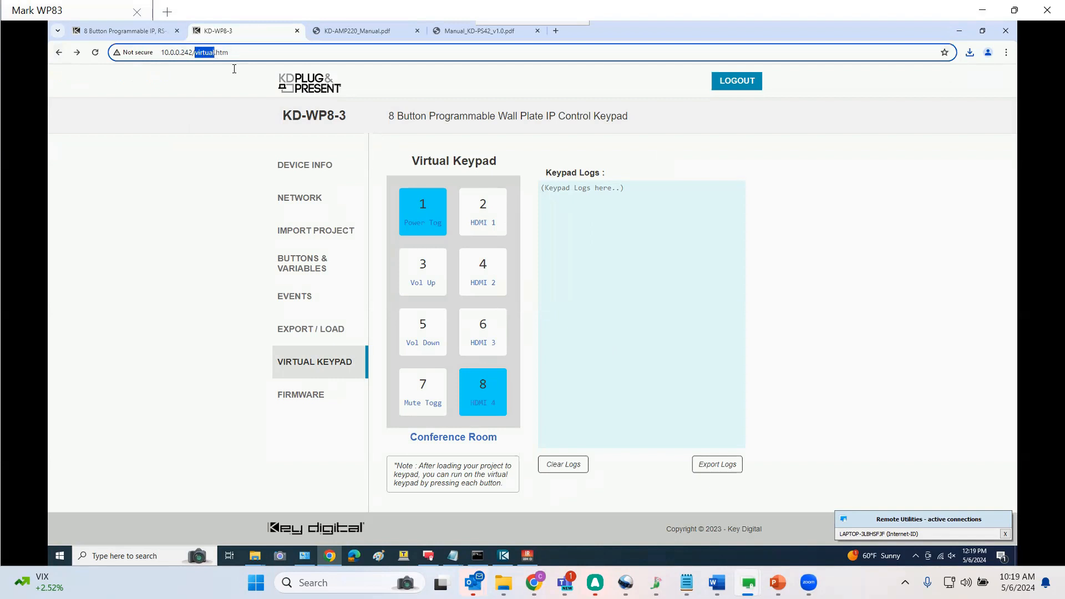
text(user)
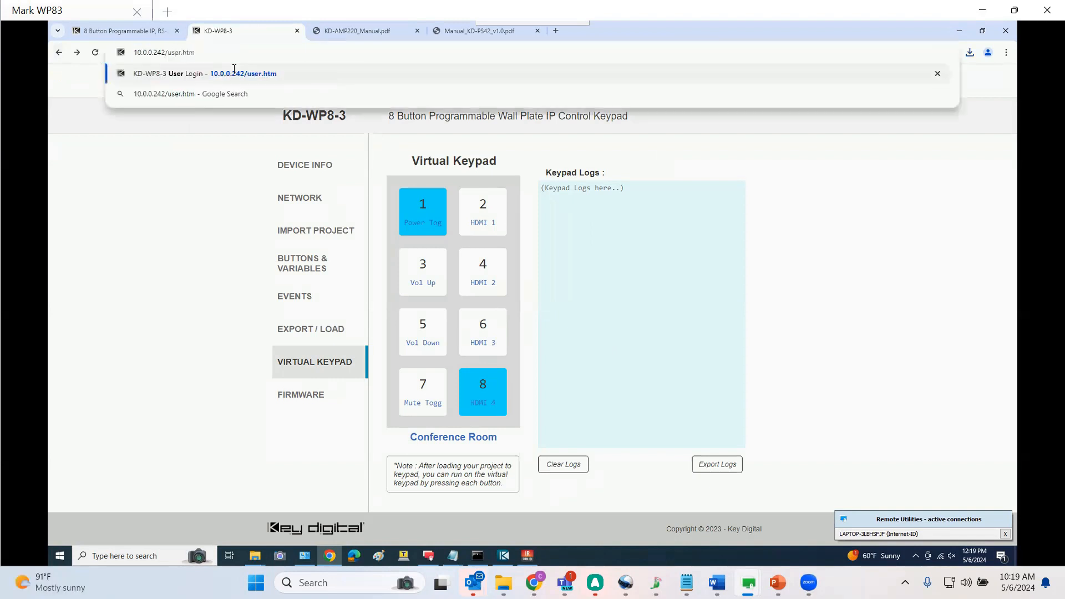
key(Return)
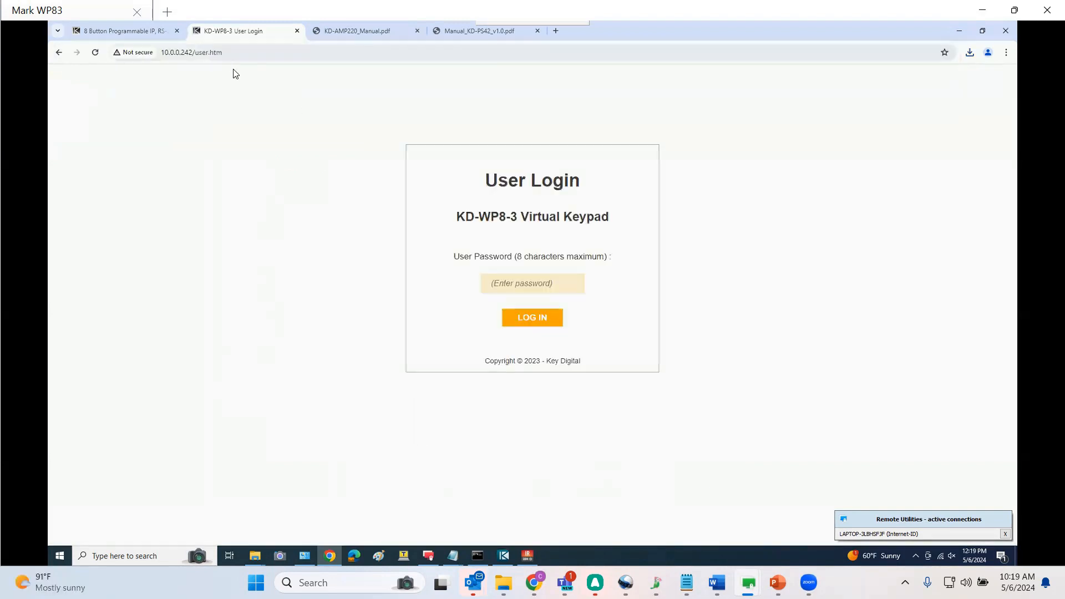
Log in with the user password and press Button 1 on the user virtual keypad
click(497, 283)
text(123)
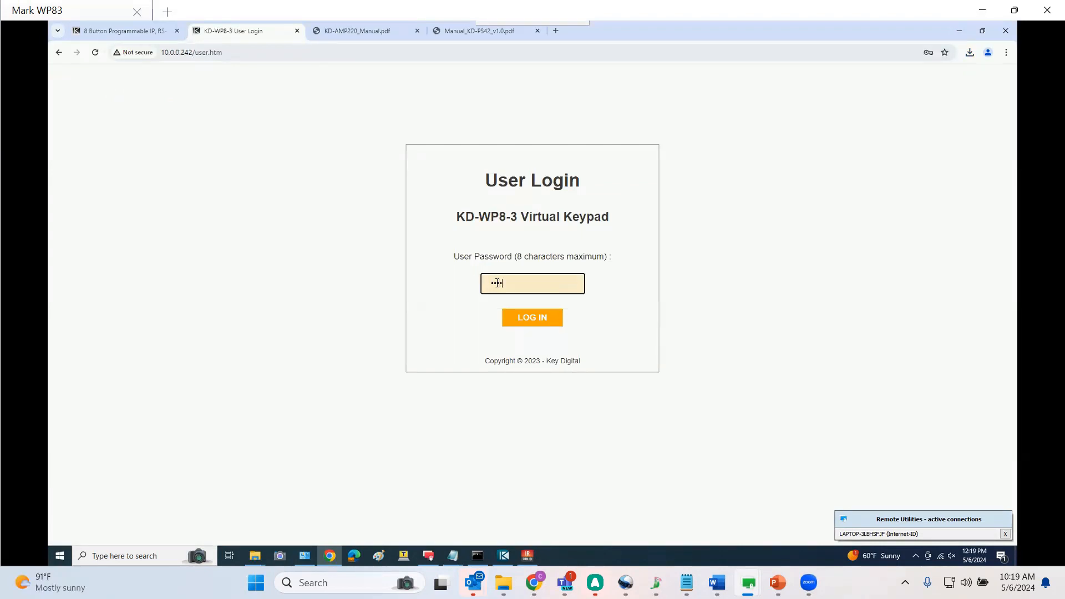
key(Return)
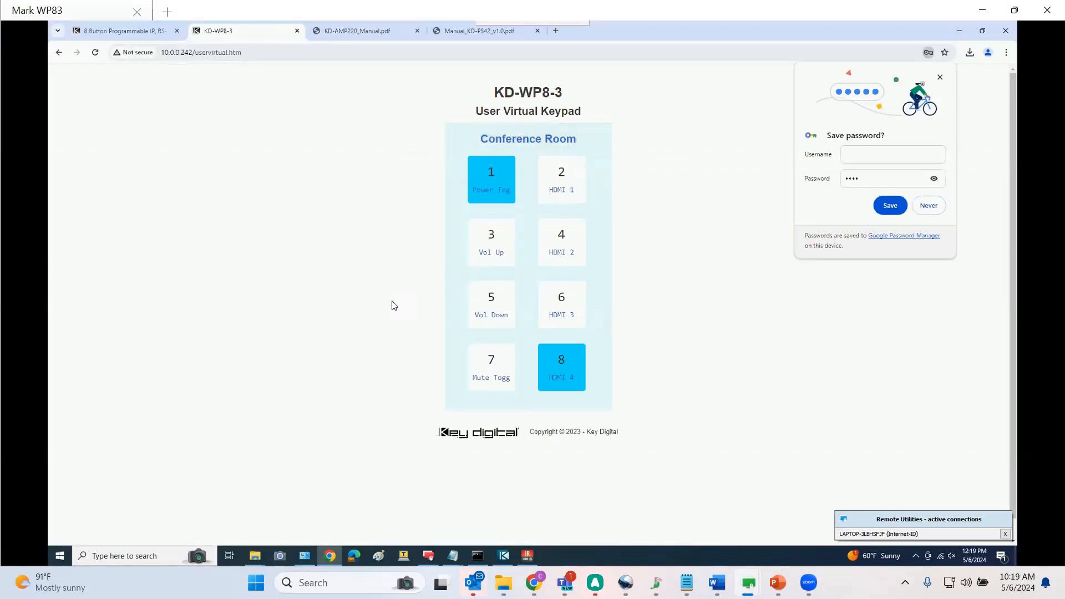
click(488, 183)
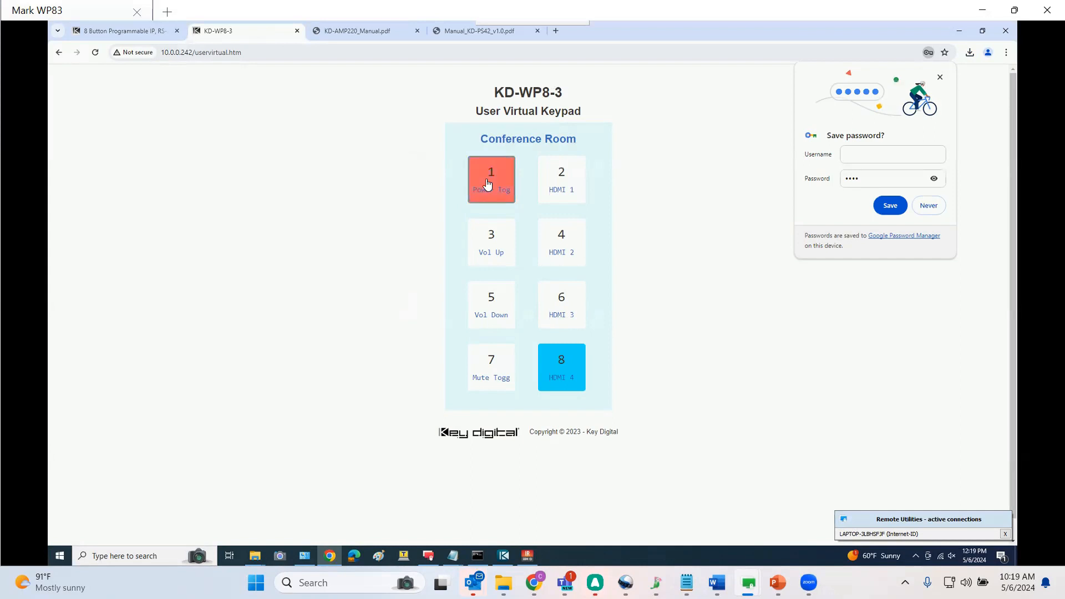